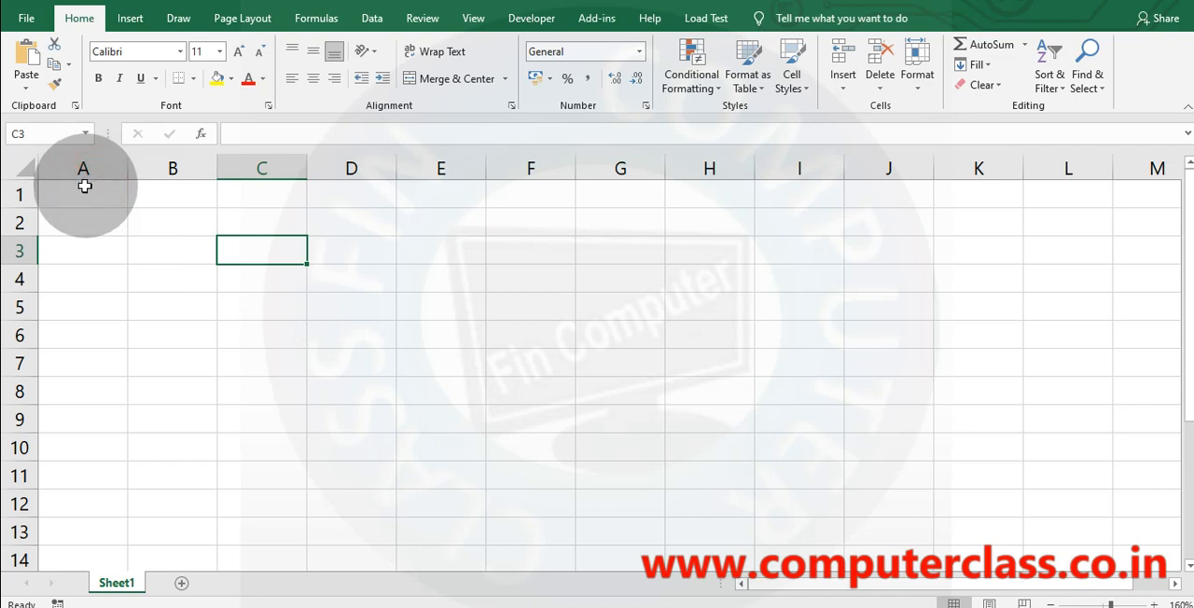
# Enter the heading SNO in cell A1 and the number 1 in A2.
pyautogui.click(85, 187)
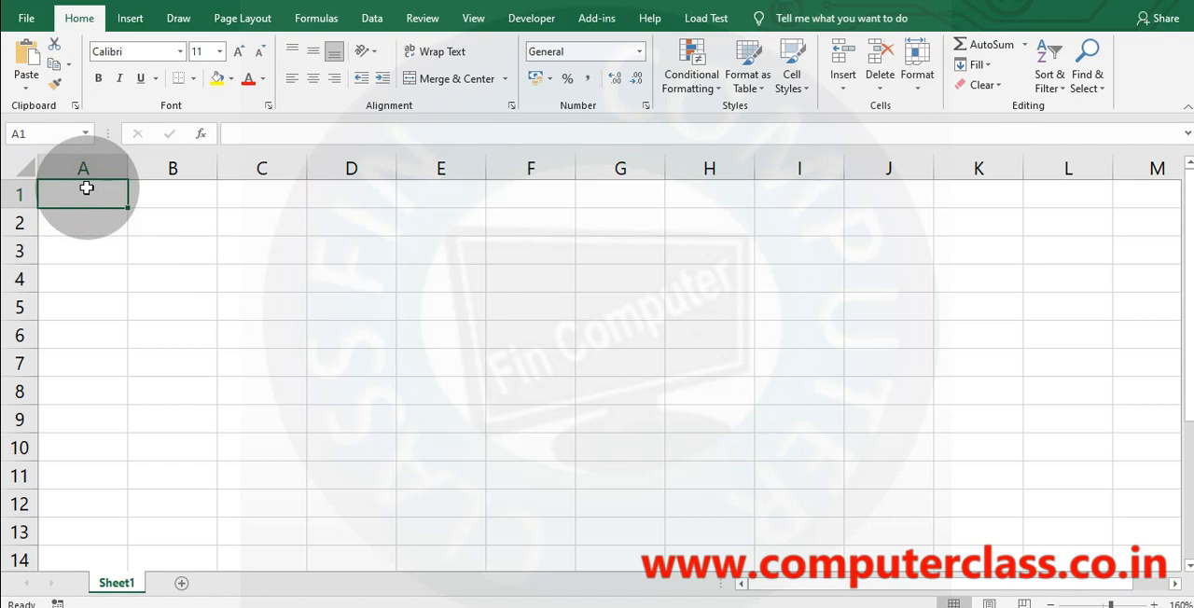
pyautogui.write('SNO')
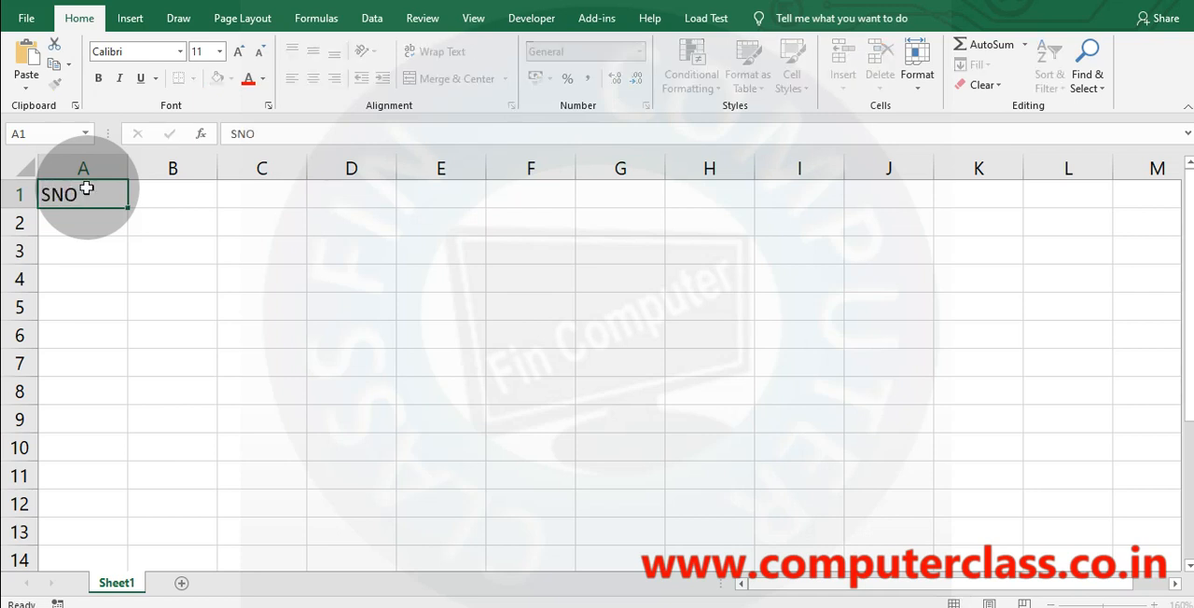
pyautogui.press('Return')
pyautogui.write('1')
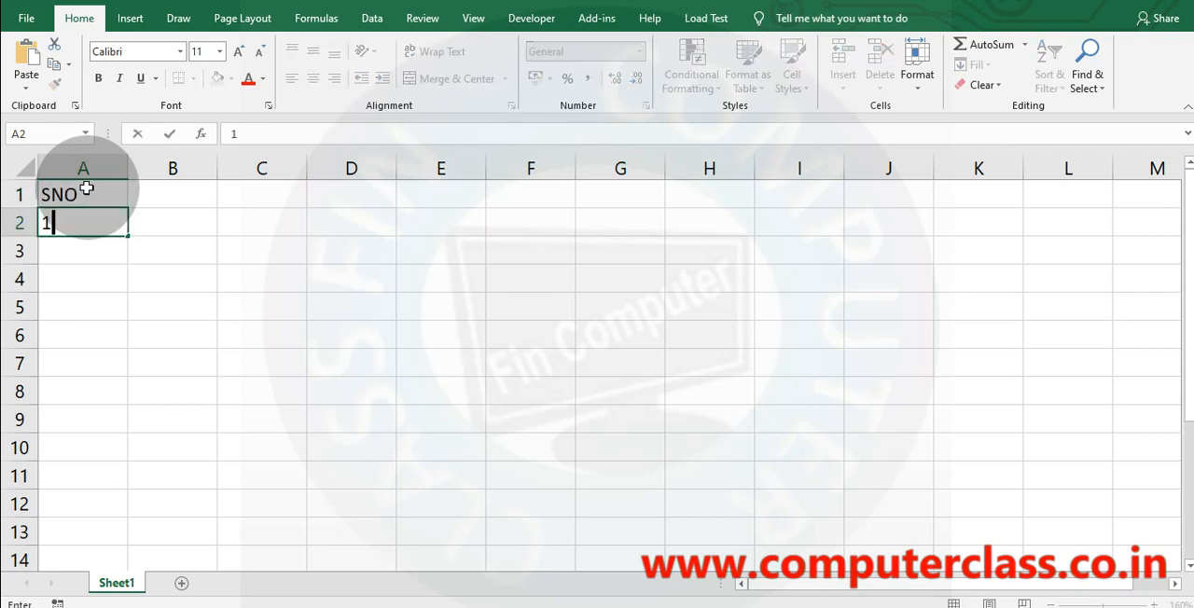
# Set the heading in A1 to BILLNO and enter 1 as the first bill number in A2.
pyautogui.click(86, 188)
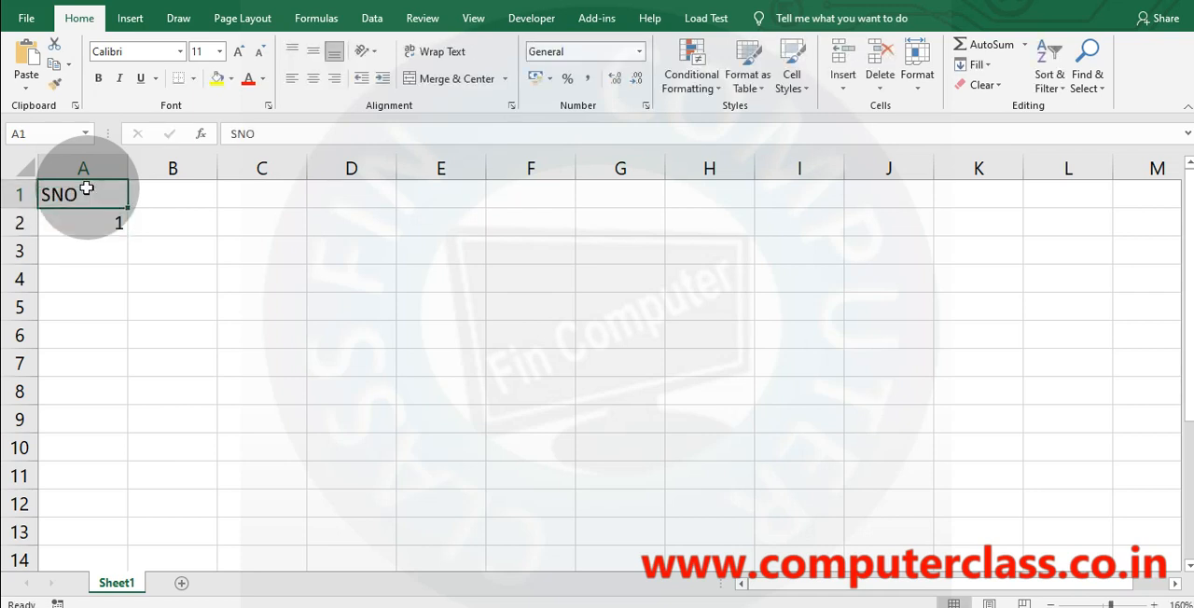
pyautogui.write('BILLNO')
pyautogui.press('Return')
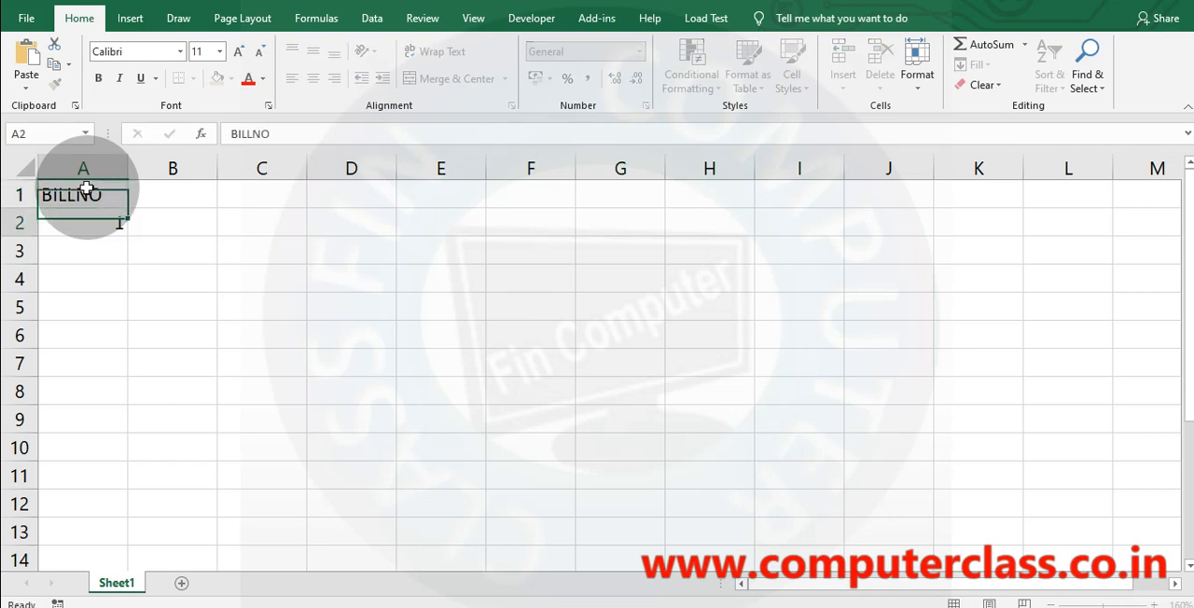
pyautogui.write('1')
# Enter the headings PRODUCT in B1 and CITY in C1.
pyautogui.press('Right')
pyautogui.press('Up')
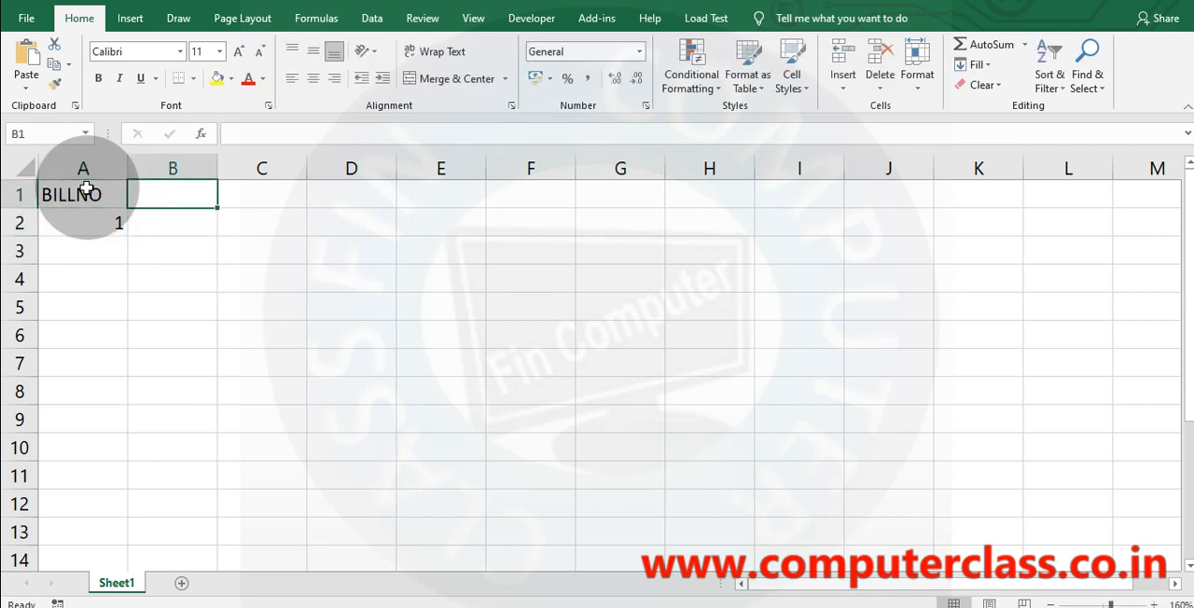
pyautogui.write('PRODUCT')
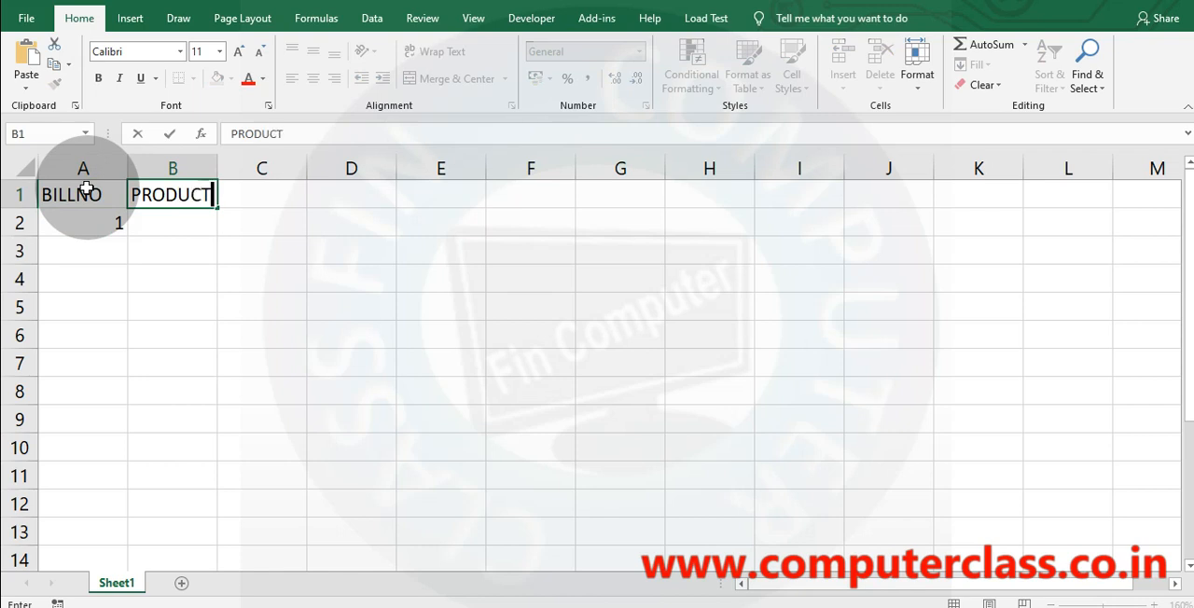
pyautogui.press('Tab')
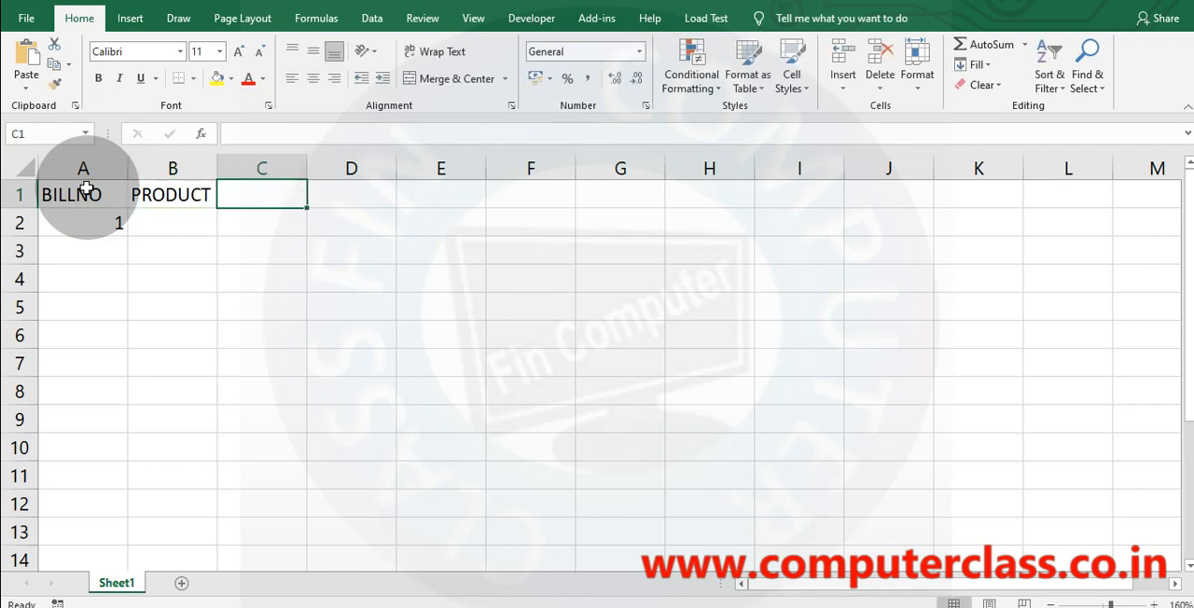
pyautogui.write('CITY')
pyautogui.press('Tab')
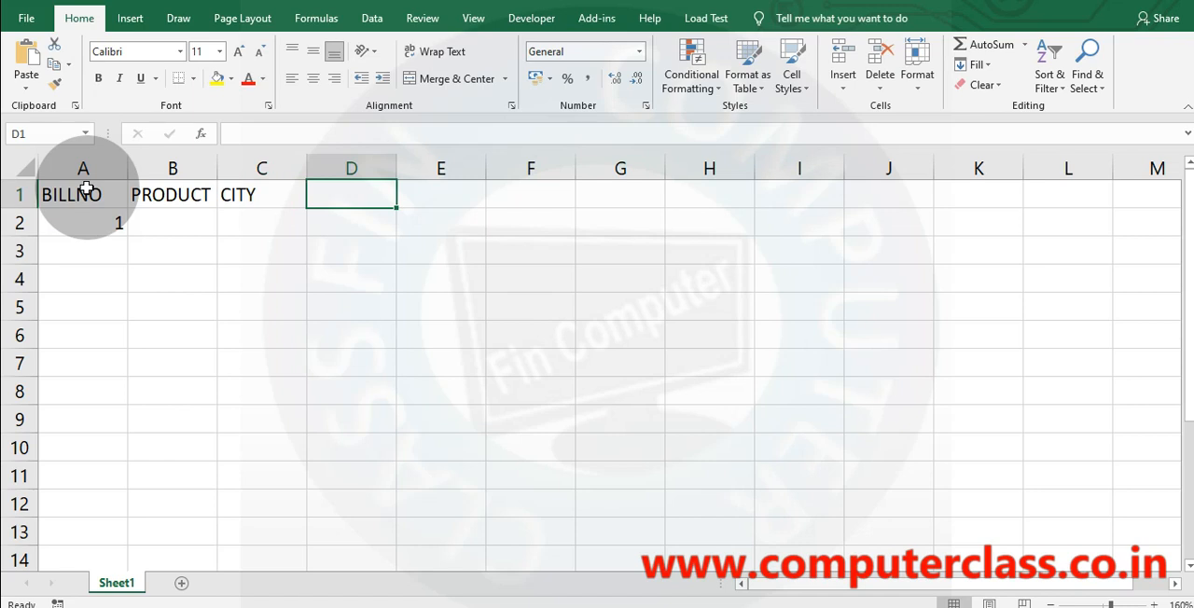
# Replace the heading in C1 with SECTOR and enter CITY in D1.
pyautogui.press('Left')
pyautogui.write('SECTOR')
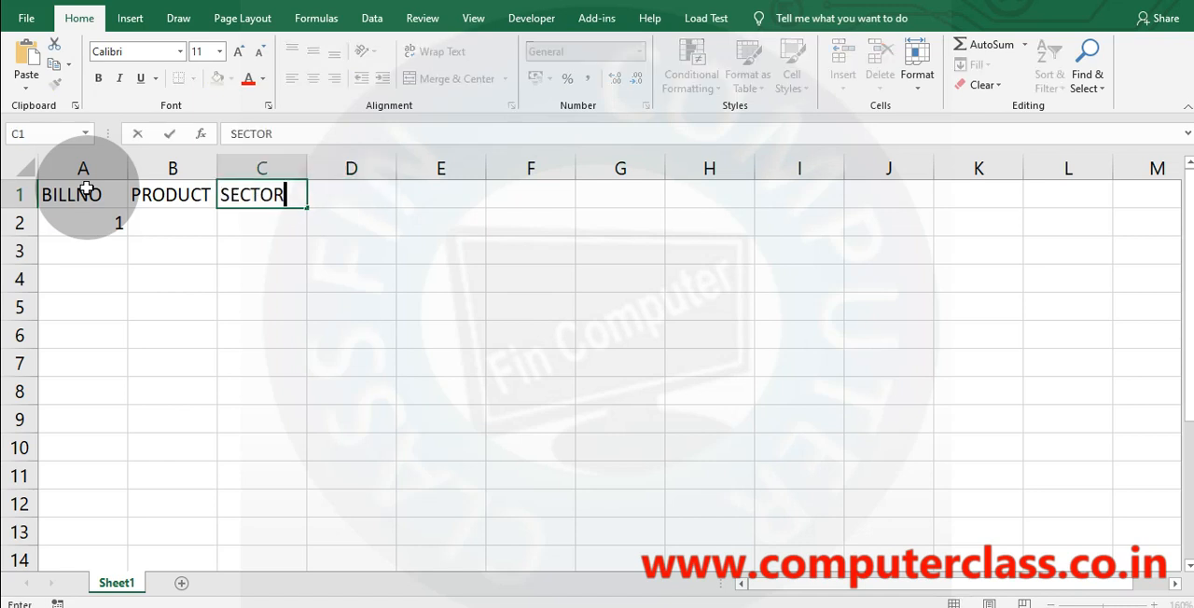
pyautogui.press('Tab')
pyautogui.write('CI')
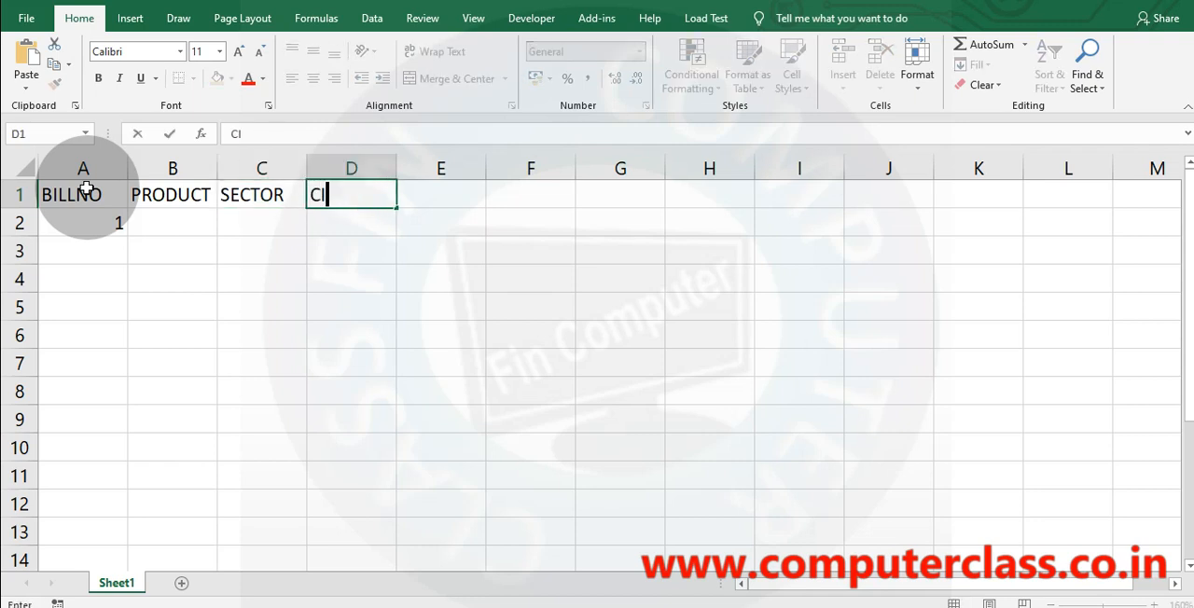
pyautogui.press('Tab')
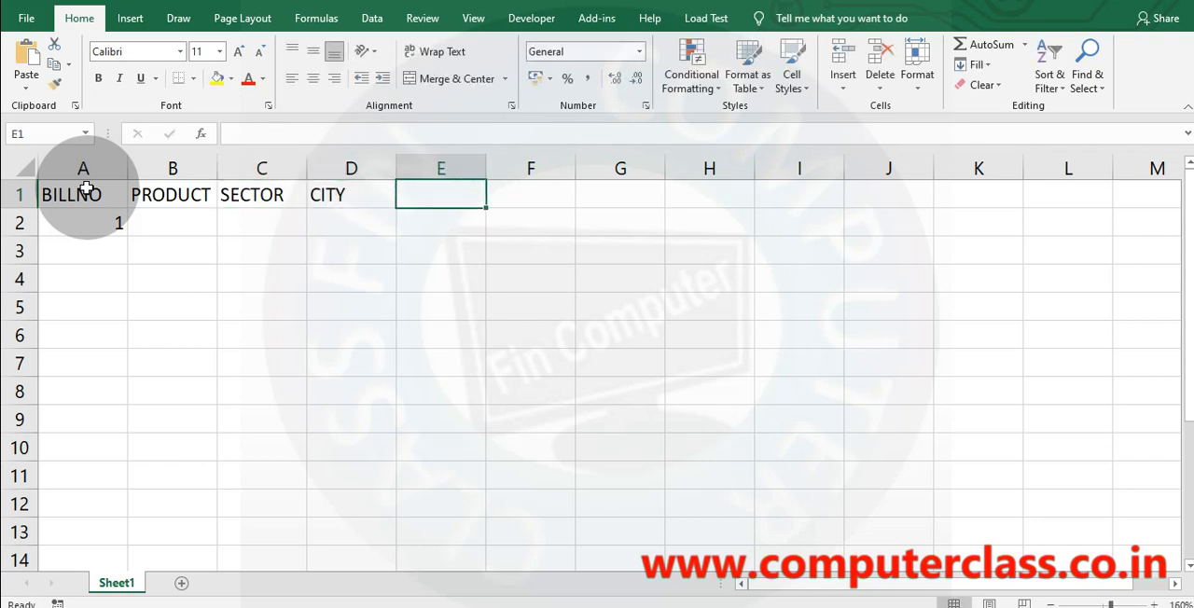
# Enter the headings QTY in E1 and AMOUNT in F1.
pyautogui.write('QTY')
pyautogui.press('Tab')
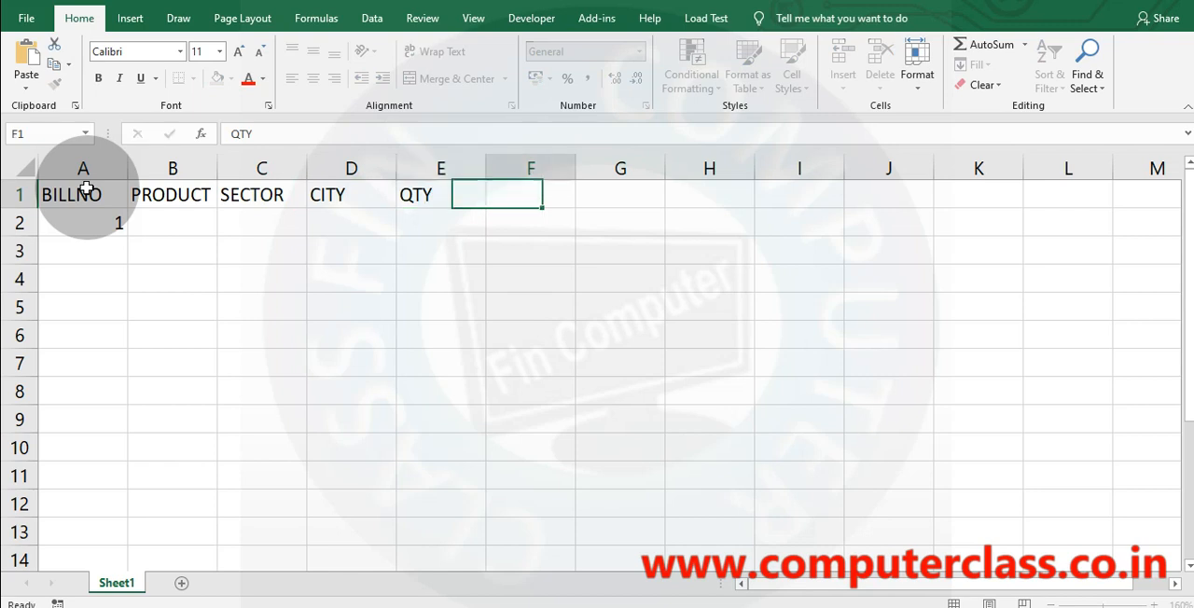
pyautogui.write('AMOUN')
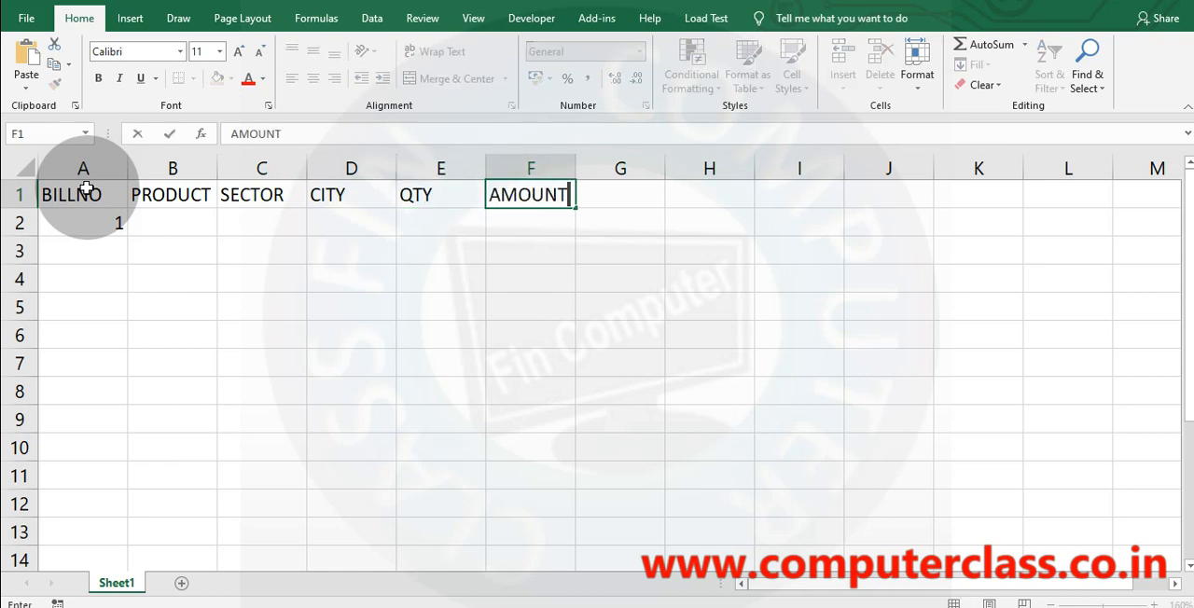
pyautogui.write('T')
pyautogui.press('Return')
# Enter 2 in A3, fill the bill number series down column A to 4078 in row 4079, and return to A1.
pyautogui.click(105, 223)
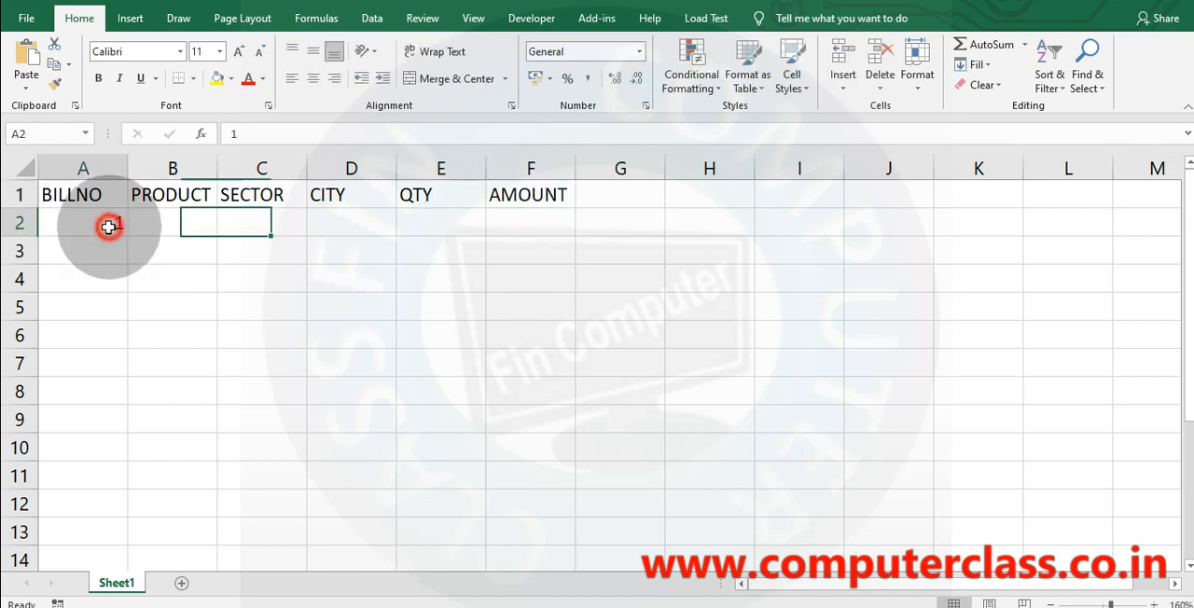
pyautogui.click(115, 250)
pyautogui.write('2')
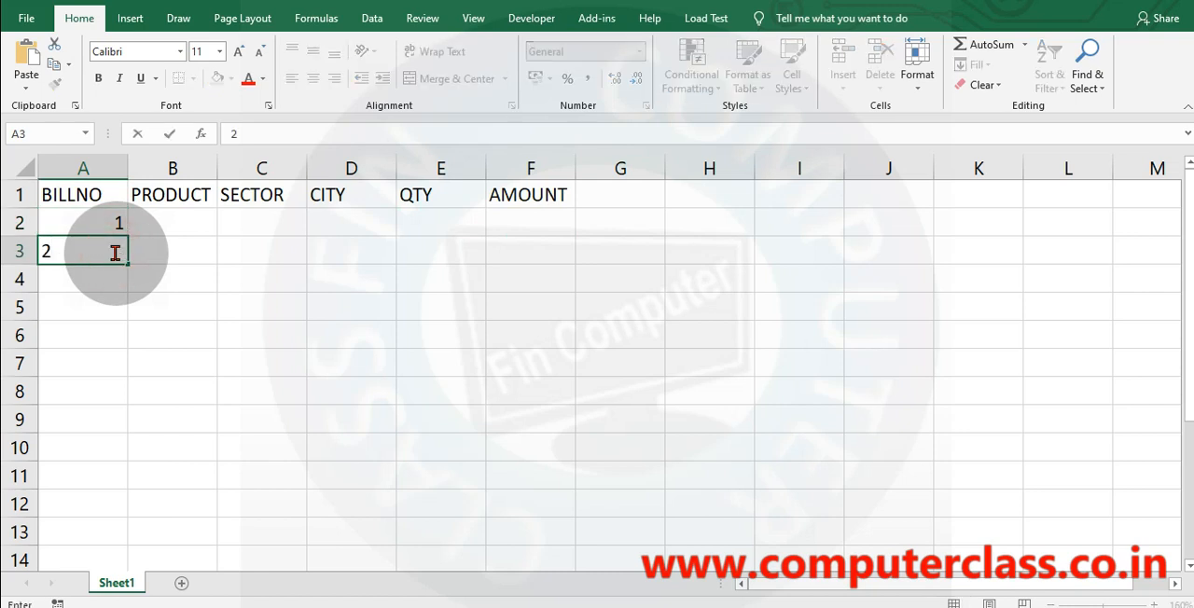
pyautogui.click(206, 280)
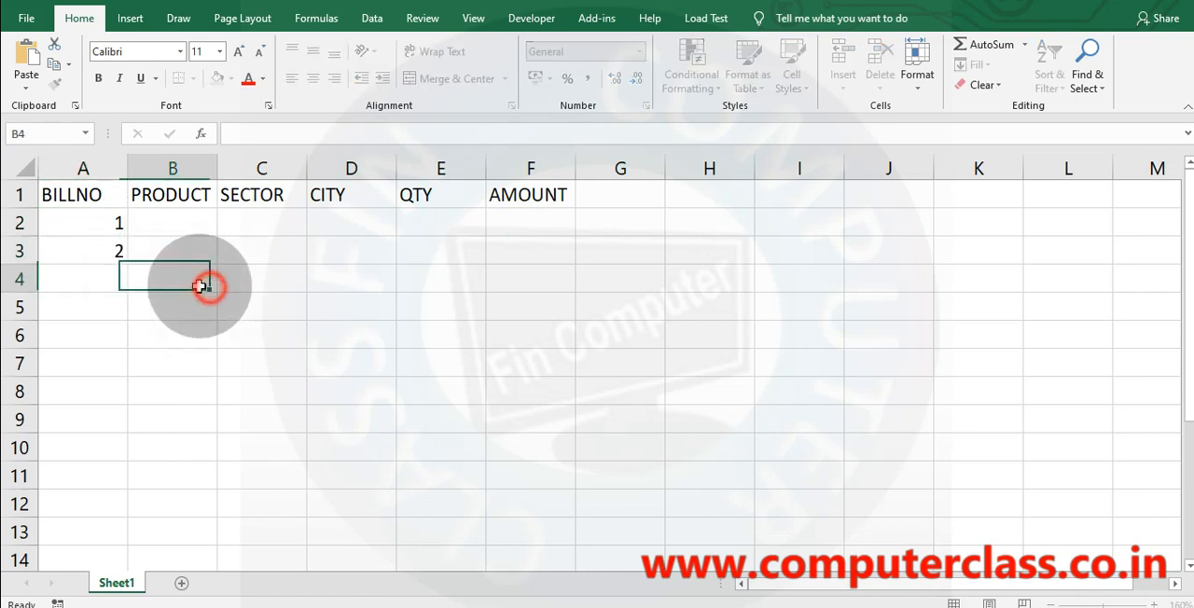
pyautogui.moveTo(107, 224); pyautogui.dragTo(120, 606)
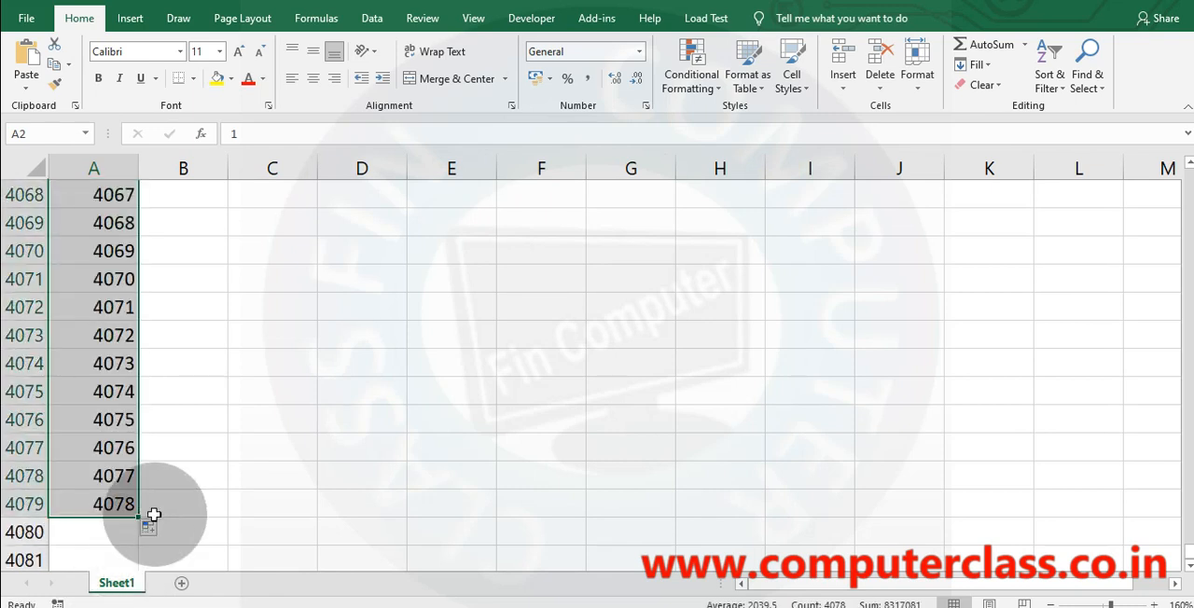
pyautogui.hotkey('ctrl', 'Home')
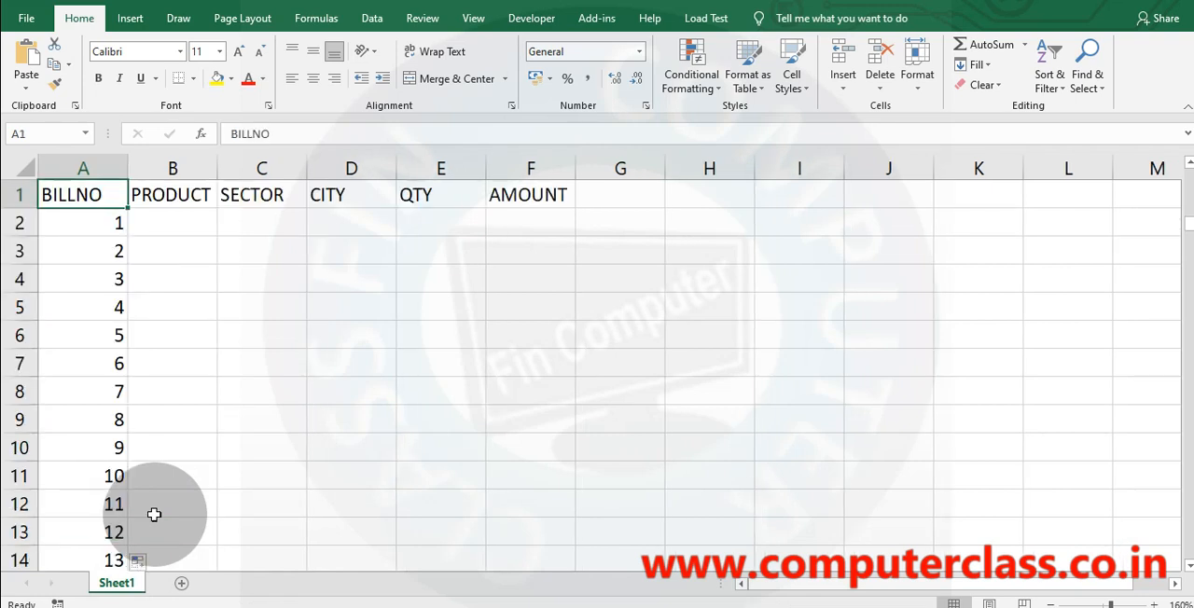
# Widen the PRODUCT column and enter PHONE, LAPTOP and SESKTOP in B2 to B4.
pyautogui.moveTo(217, 172); pyautogui.dragTo(289, 172)
pyautogui.click(197, 217)
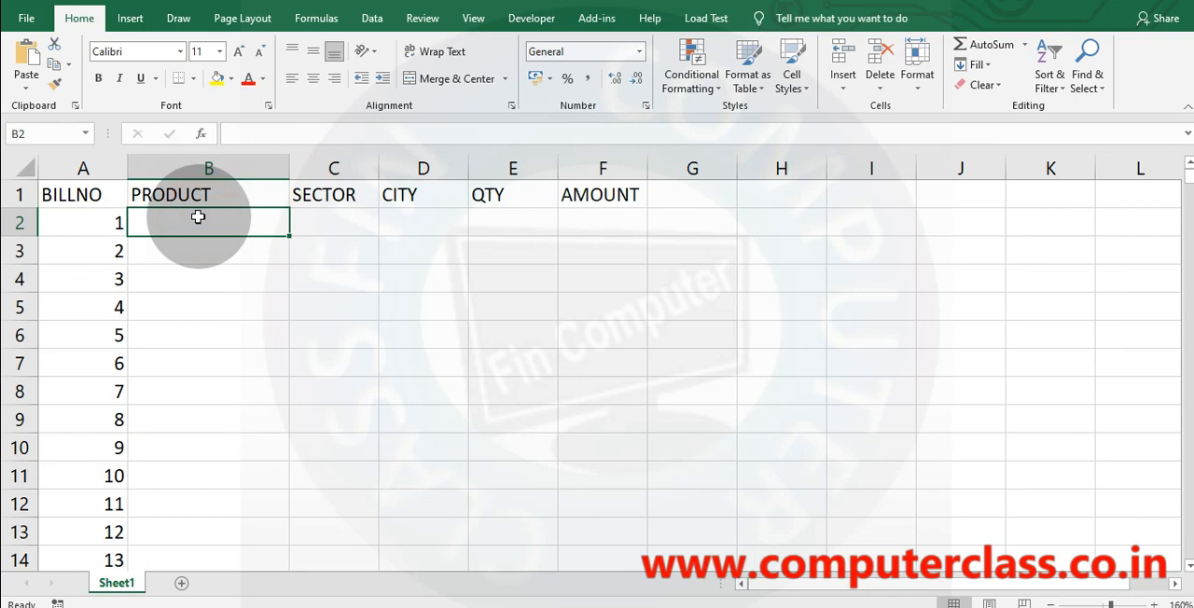
pyautogui.write('PHONE')
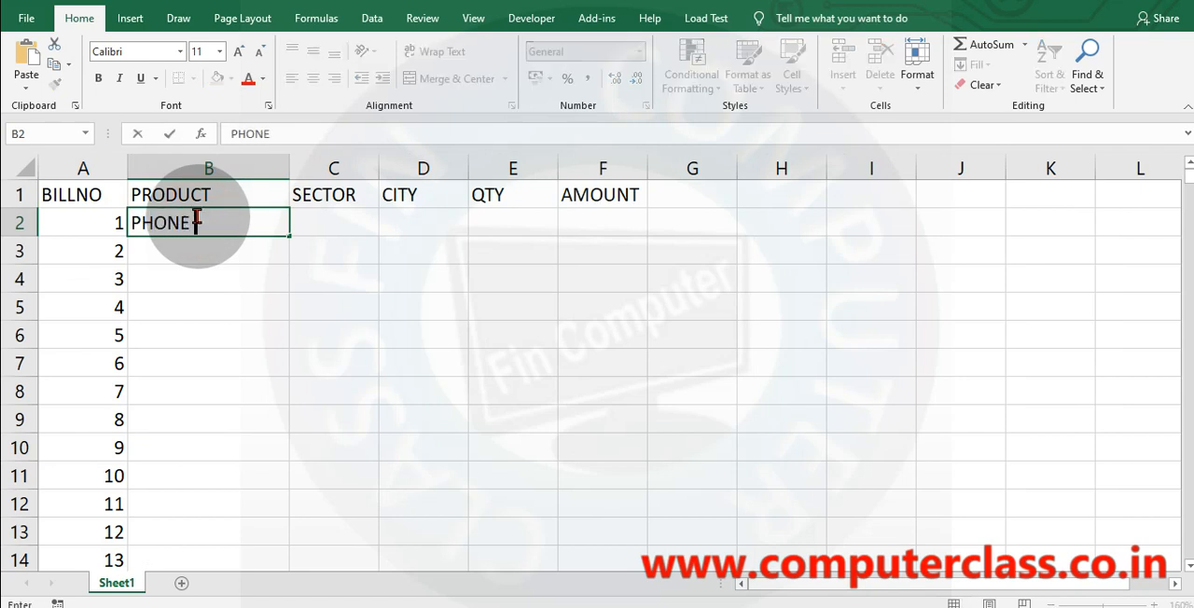
pyautogui.press('Return')
pyautogui.write('LAPTOP')
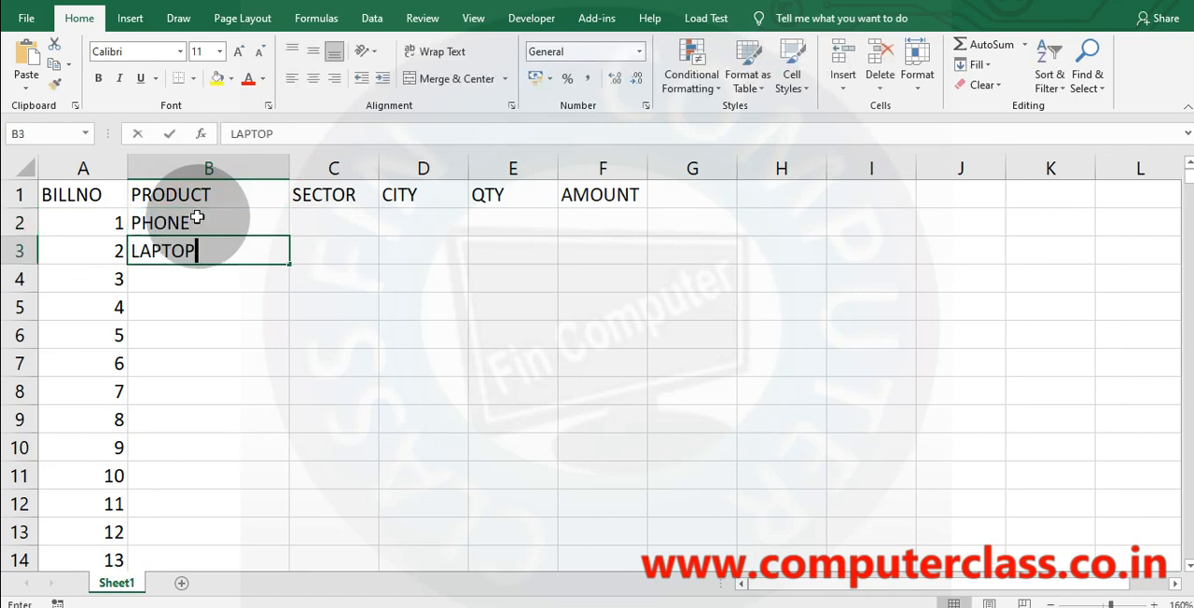
pyautogui.press('Return')
pyautogui.write('SESKTOP')
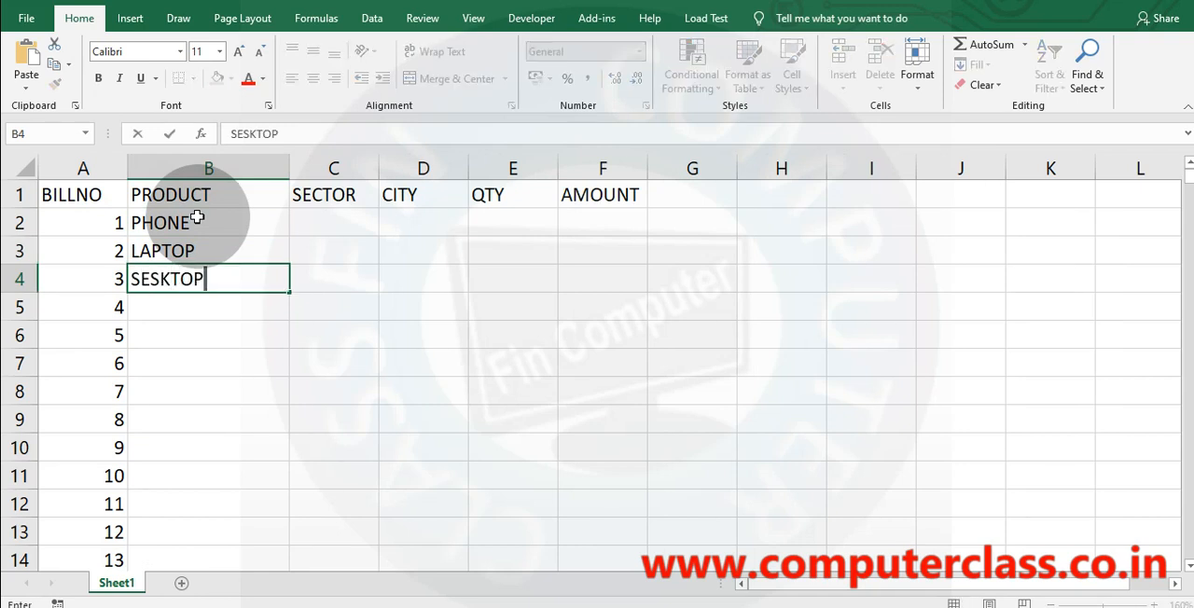
# Correct the misspelled product name in B4 to DESKTOP.
pyautogui.click(197, 218)
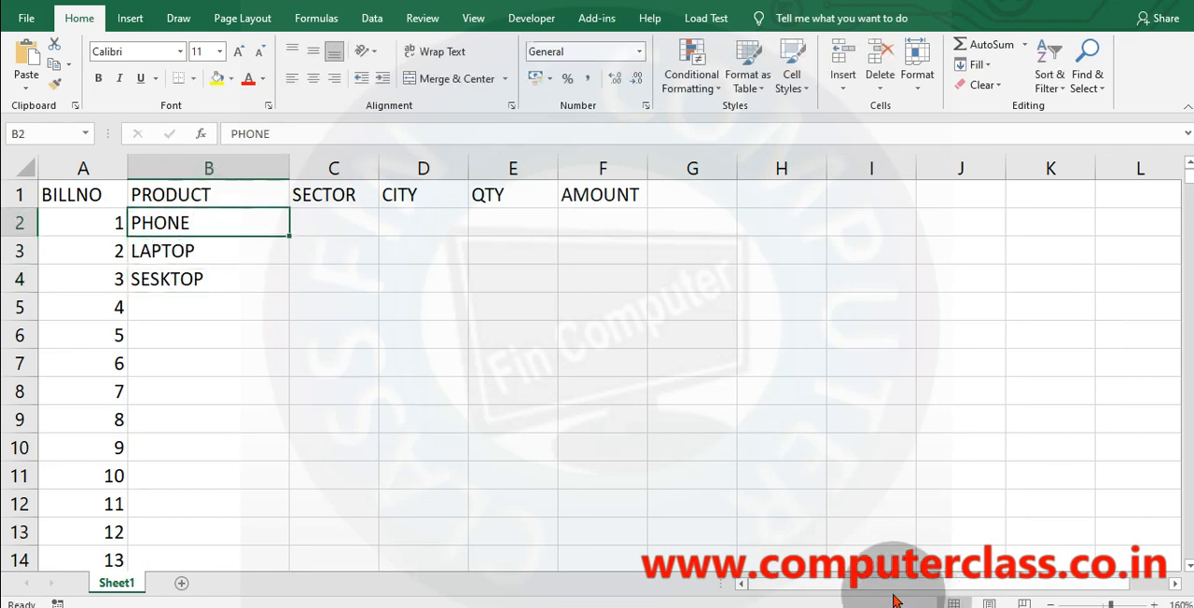
pyautogui.click(309, 133)
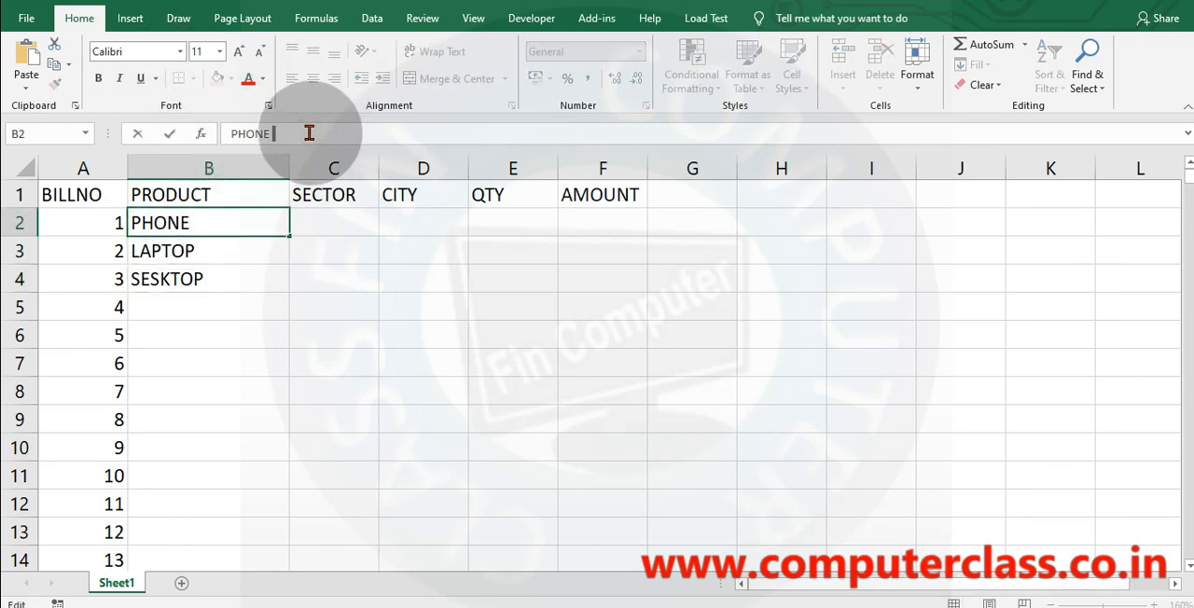
pyautogui.press('Return')
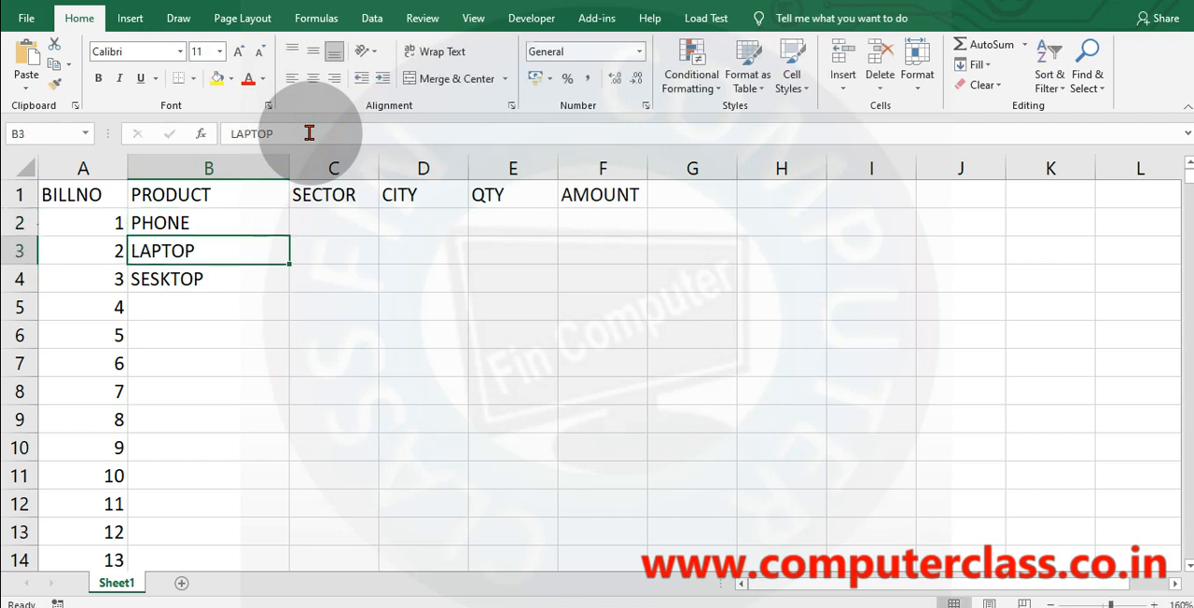
pyautogui.press('Return')
pyautogui.write('DESKTOP')
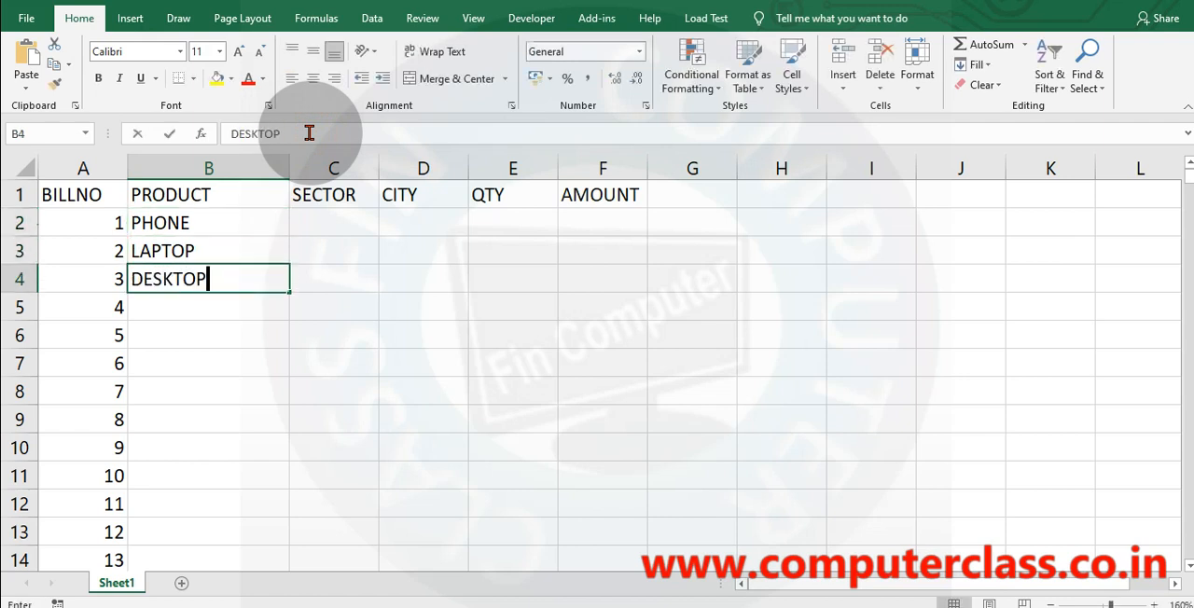
pyautogui.press('Return')
# Enter the products PRINTER, CAMERA and MOUSE in cells B5 to B7.
pyautogui.write('PRINTER')
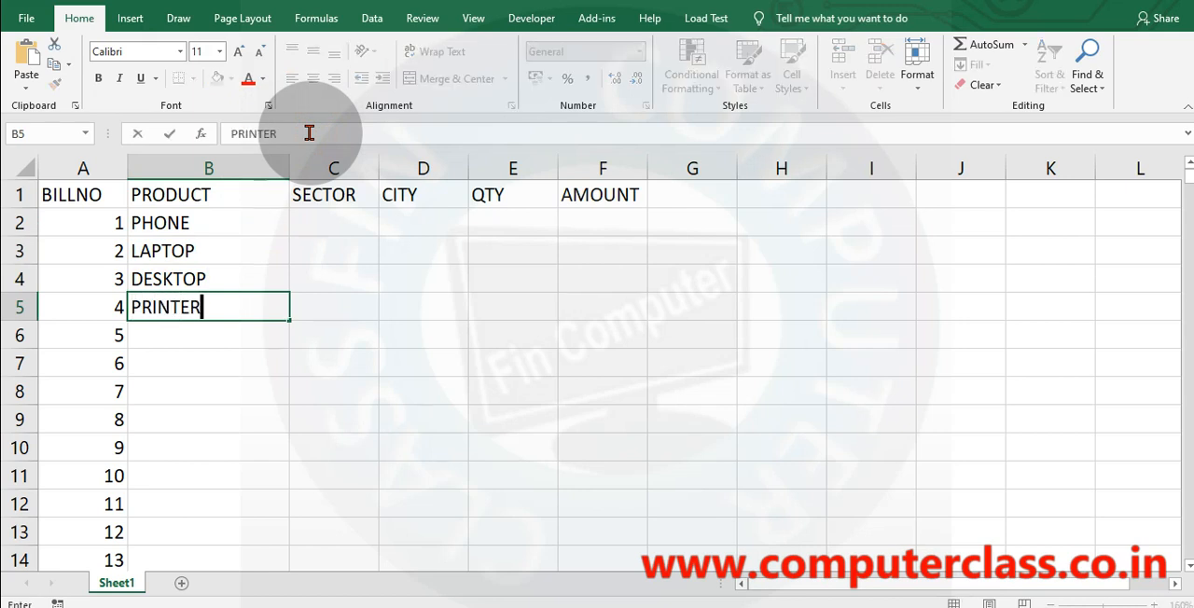
pyautogui.press('Return')
pyautogui.write('CAMERA')
pyautogui.press('Return')
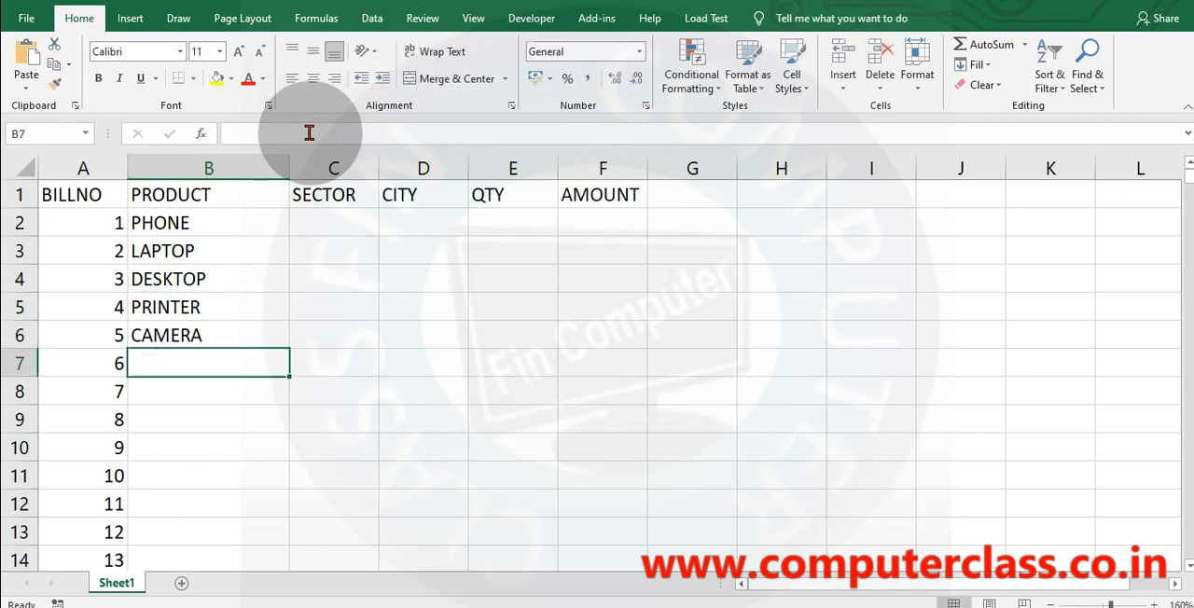
pyautogui.write('MOUSE')
pyautogui.press('Return')
# Enter the products KEYBOARD, MONITOR, LED and MOTHERBOARD in cells B8 to B11.
pyautogui.write('K')
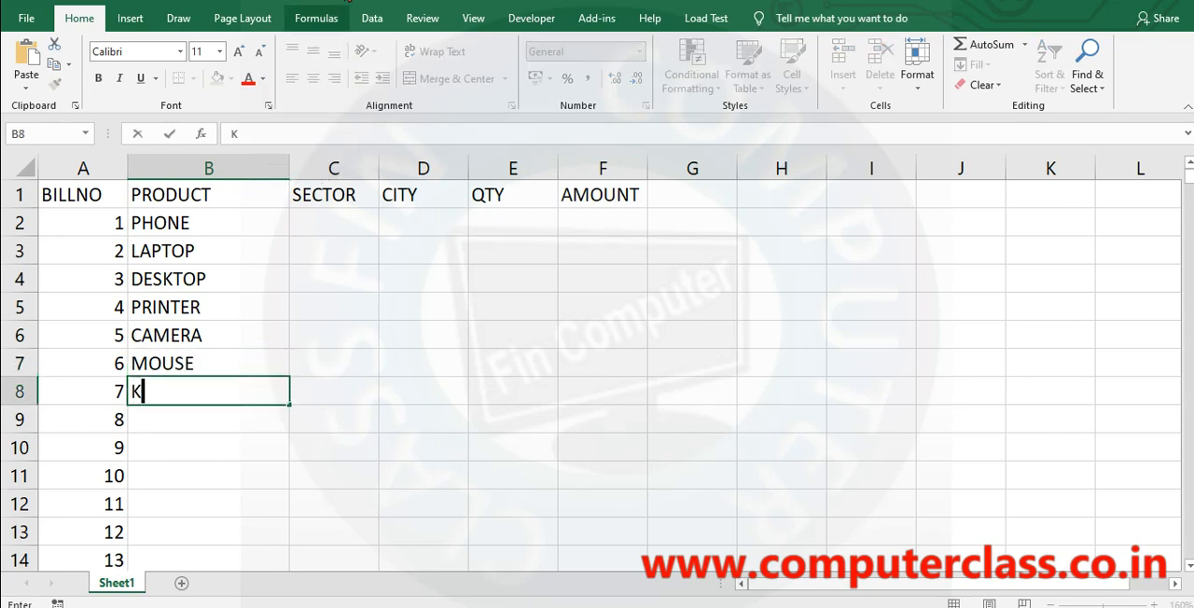
pyautogui.write('EYBOARD')
pyautogui.press('Return')
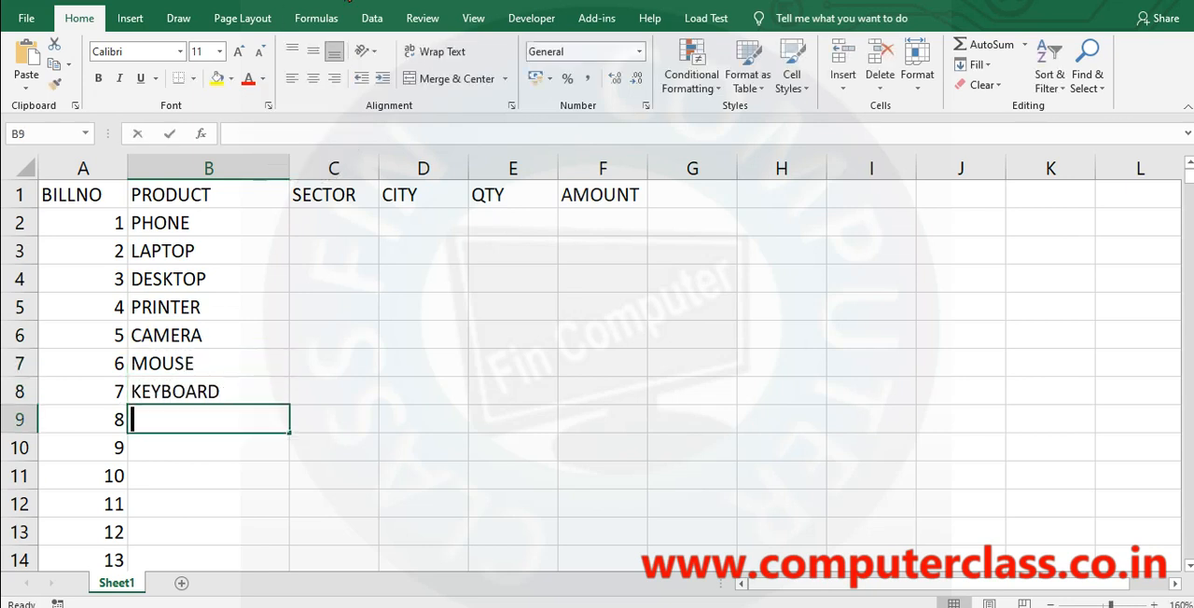
pyautogui.write('MONITOR')
pyautogui.press('Return')
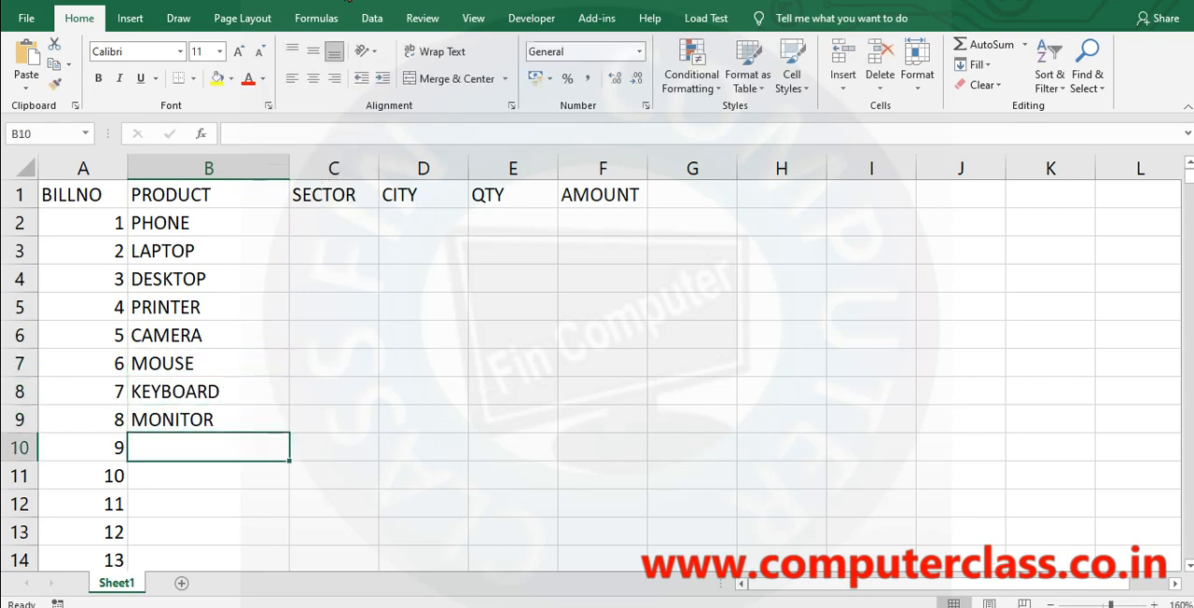
pyautogui.write('LED')
pyautogui.press('Return')
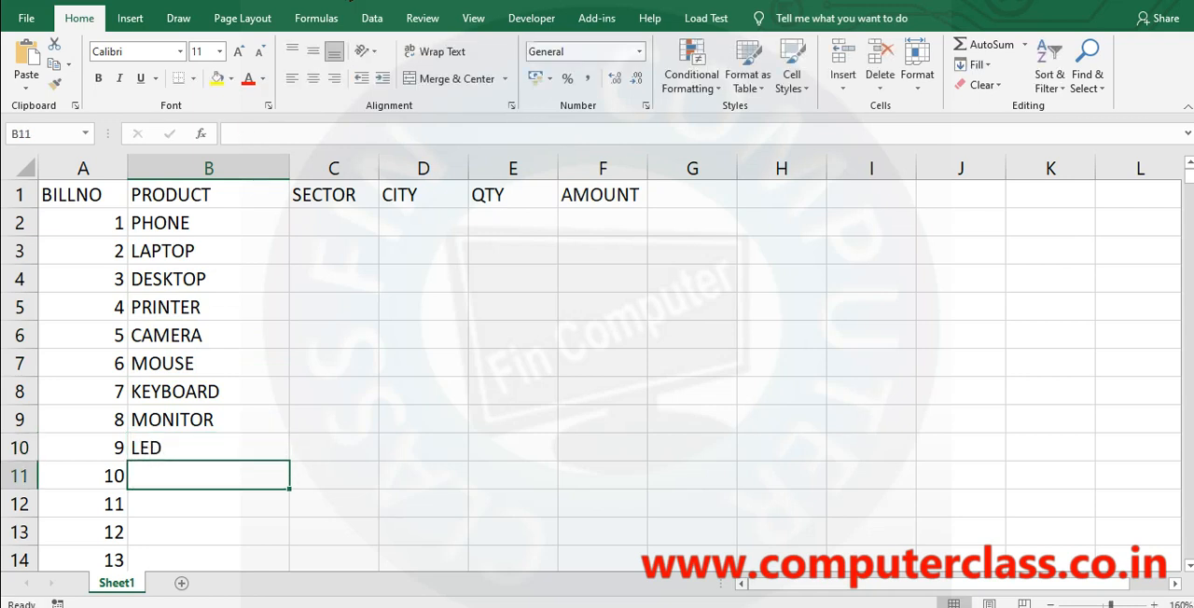
pyautogui.write('MOTHER')
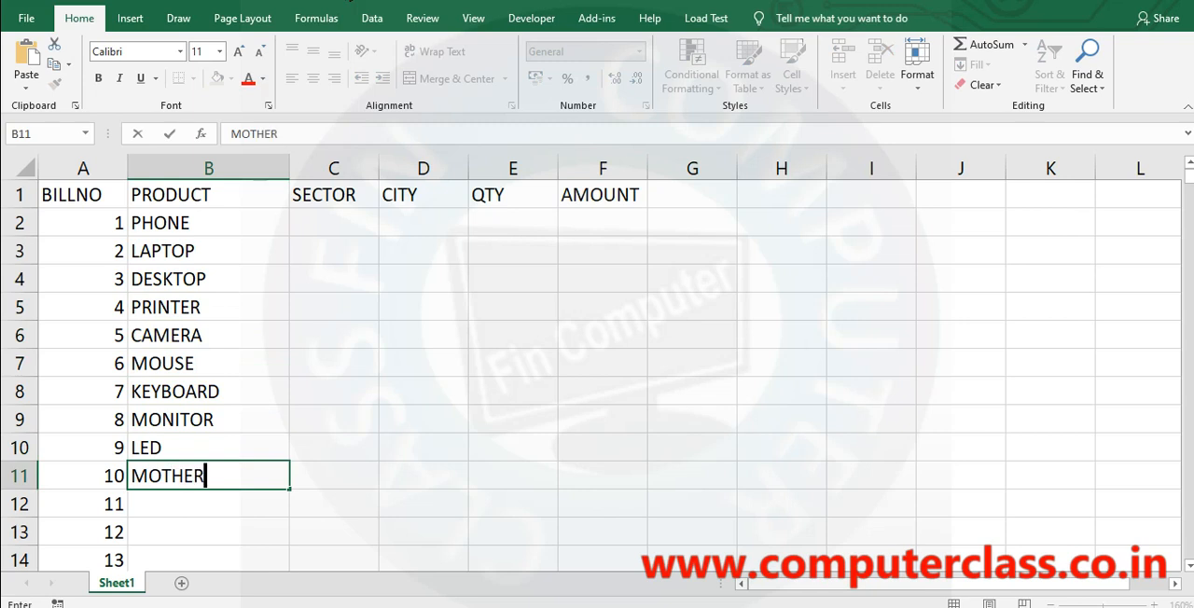
pyautogui.write('BOARD')
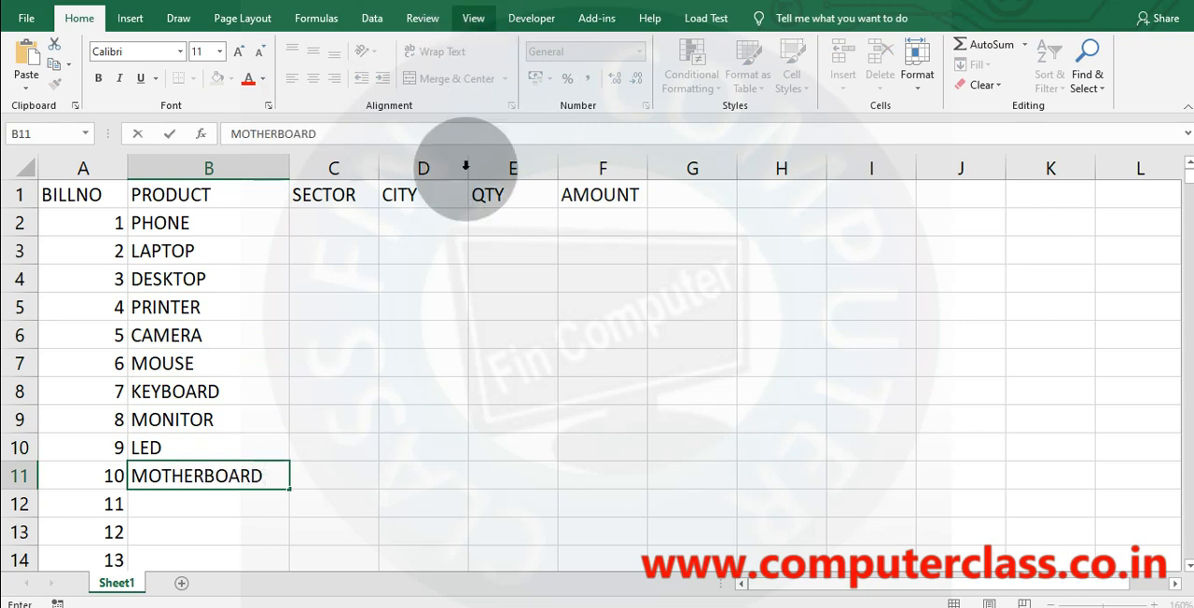
pyautogui.click(405, 338)
# Fill the product list B2:B11 down to row 4079, check the last entry and return to A1.
pyautogui.click(205, 223)
pyautogui.moveTo(204, 290); pyautogui.dragTo(241, 477)
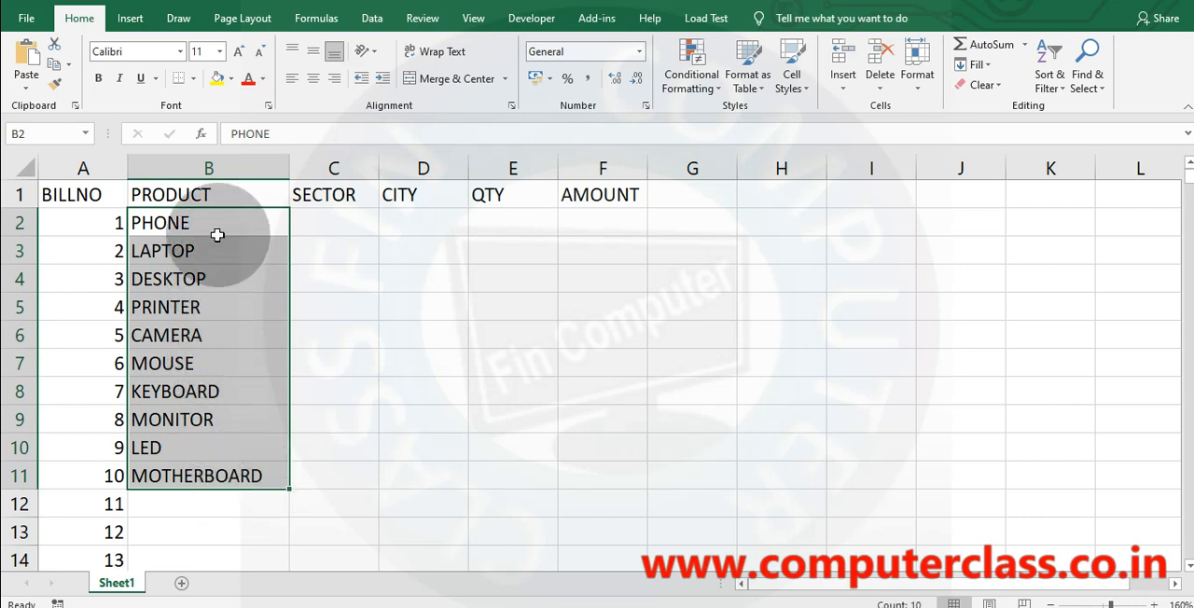
pyautogui.moveTo(218, 226); pyautogui.dragTo(285, 481)
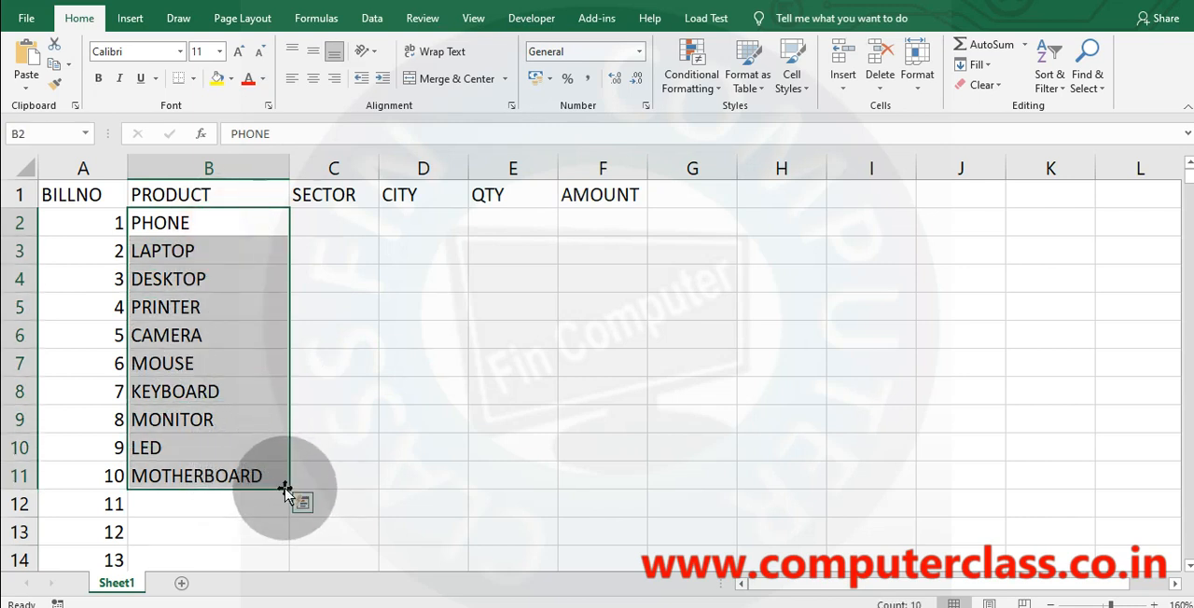
pyautogui.doubleClick(286, 487)
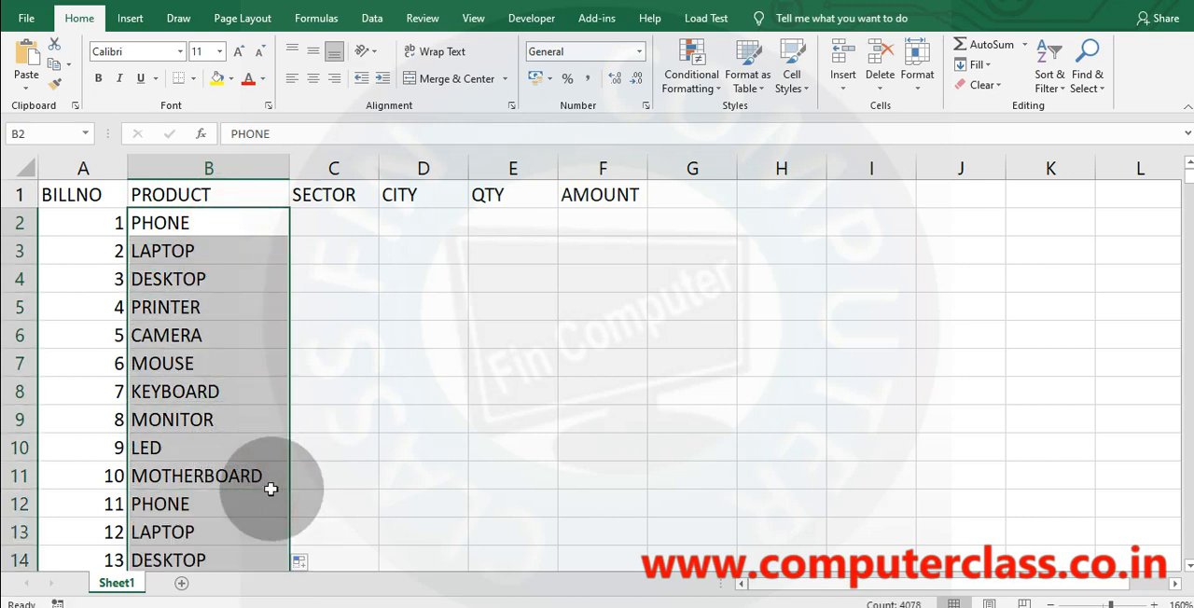
pyautogui.click(259, 494)
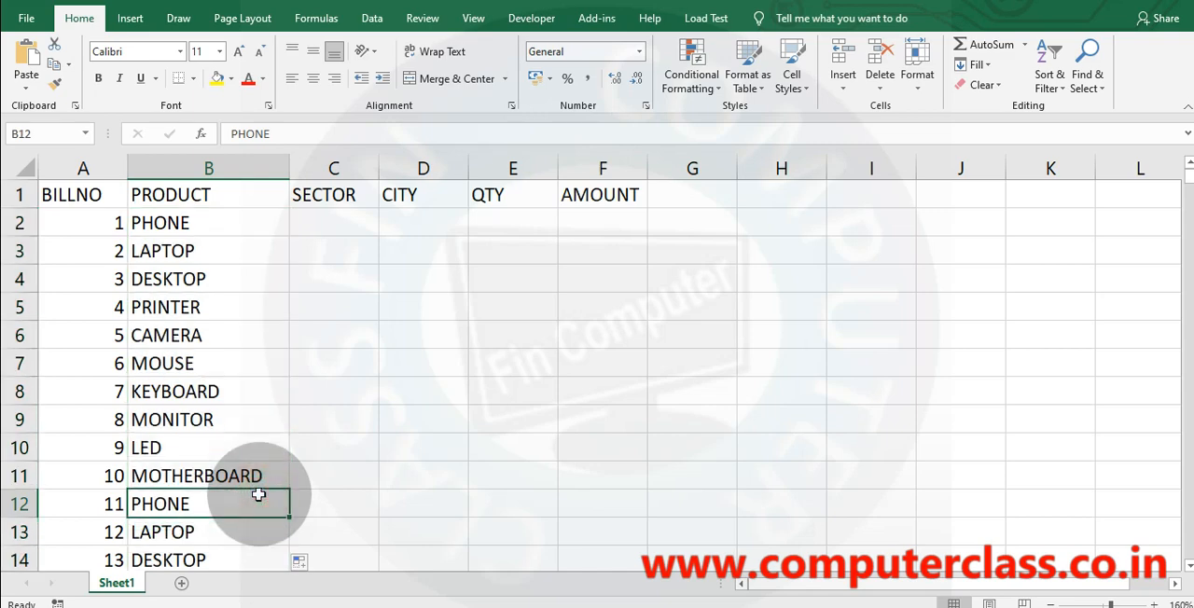
pyautogui.hotkey('ctrl', 'End')
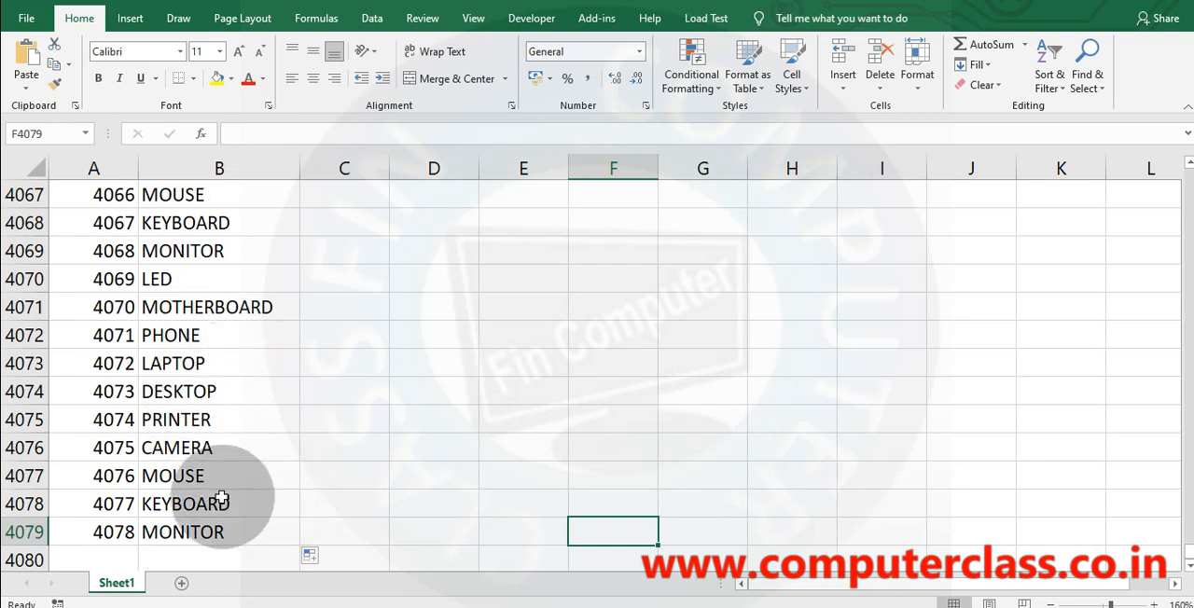
pyautogui.click(207, 532)
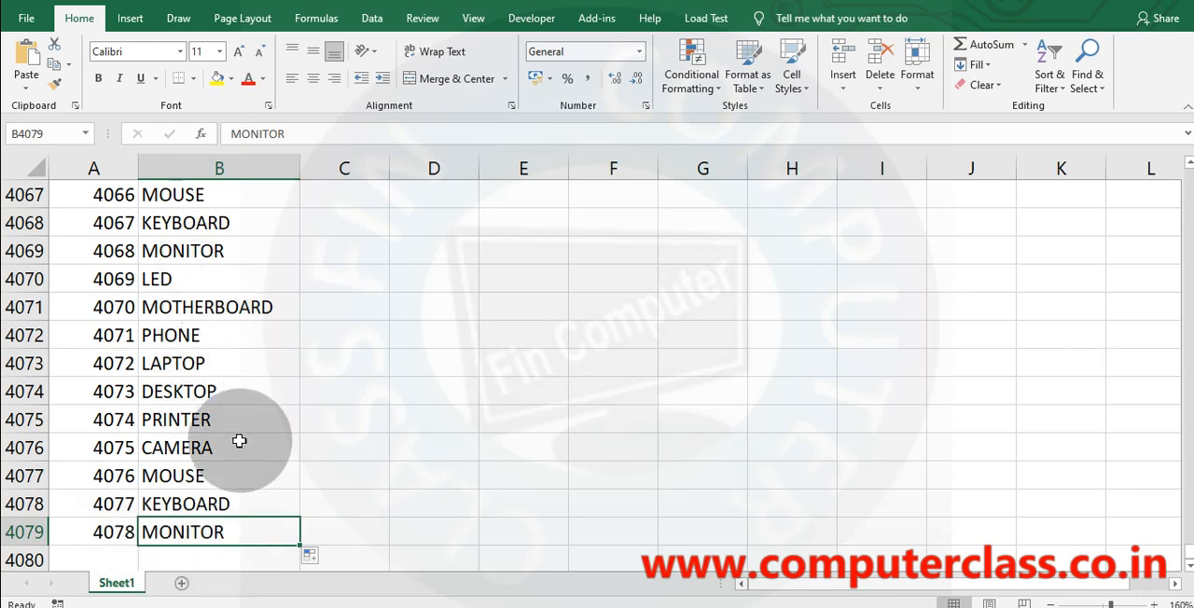
pyautogui.hotkey('ctrl', 'Home')
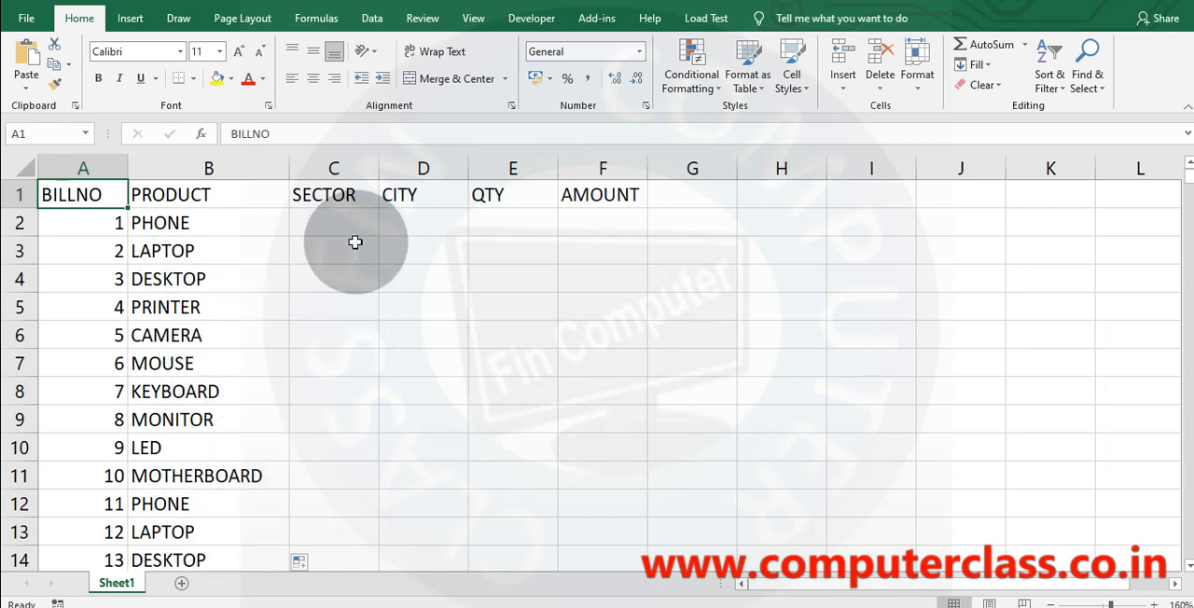
# Enter SEC 1 and SEC 2 in C2 and C3, and extend the sector series to SEC 5 in C6.
pyautogui.click(335, 214)
pyautogui.write('SEC')
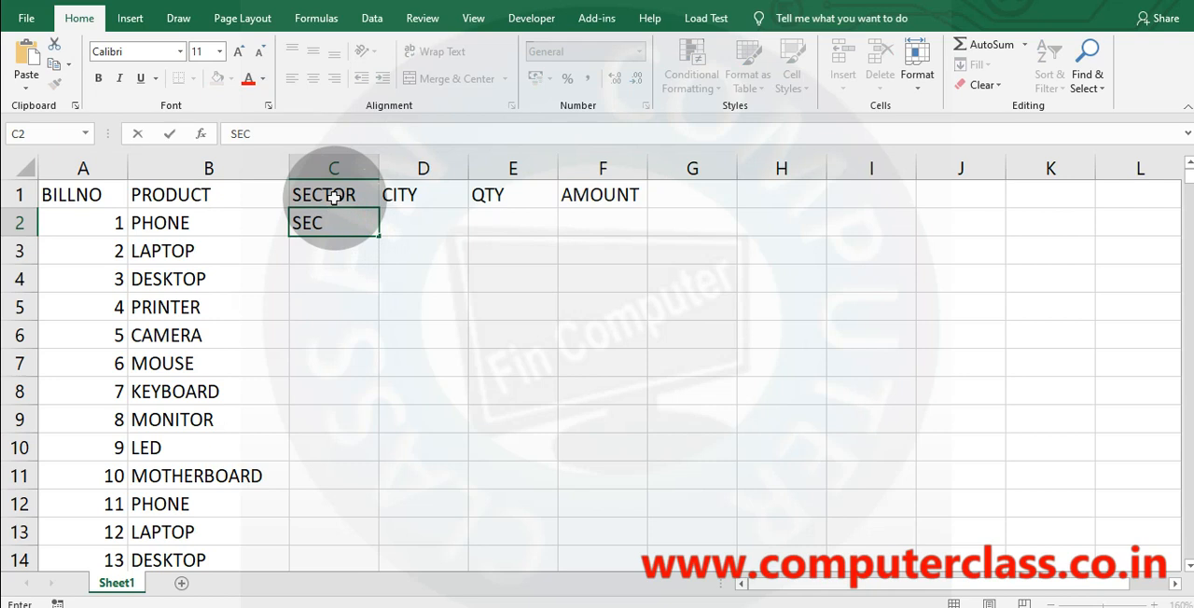
pyautogui.write(' 1')
pyautogui.press('Return')
pyautogui.write('SEC 1')
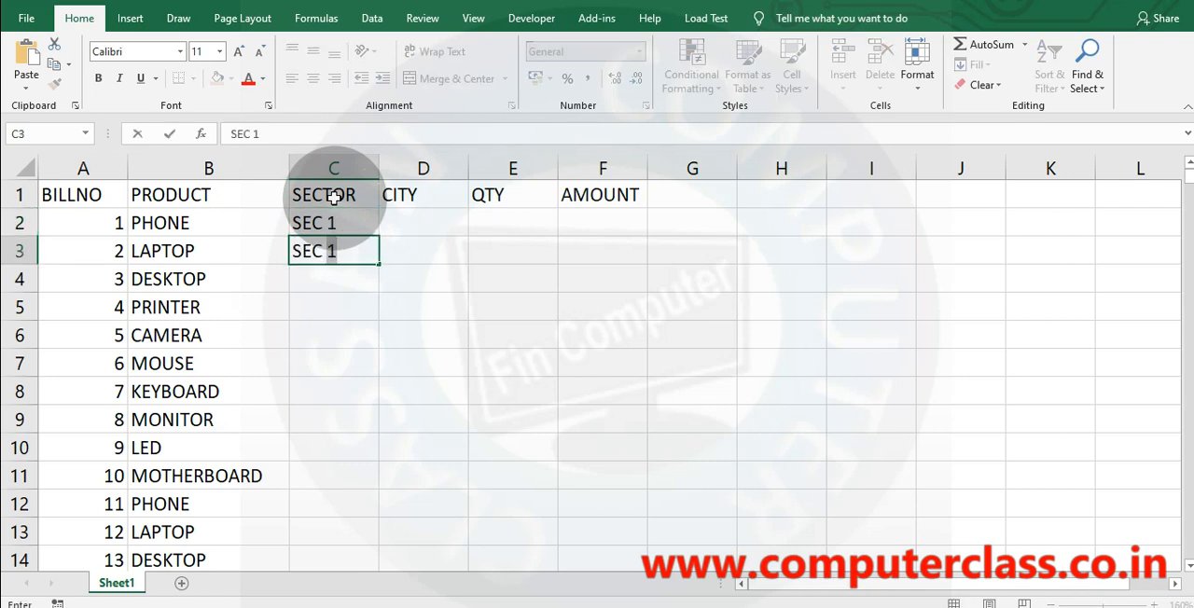
pyautogui.write('2')
pyautogui.press('Return')
pyautogui.click(337, 228)
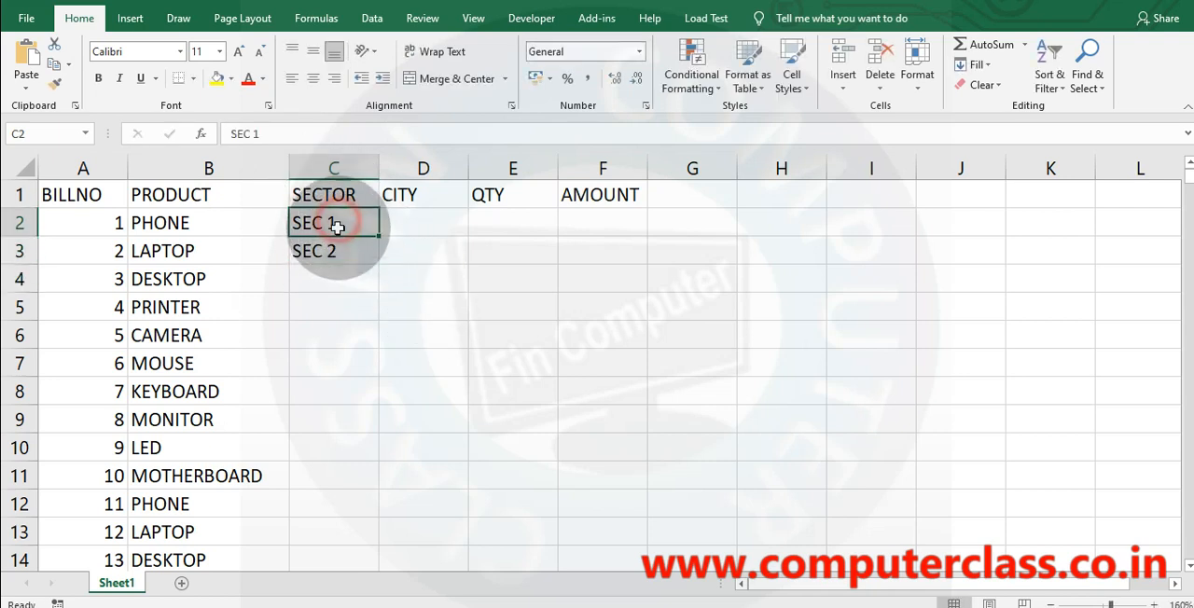
pyautogui.moveTo(337, 227); pyautogui.dragTo(327, 336)
# Copy the five sectors into C7:C11 and fill C2:C11 down to the last data row.
pyautogui.hotkey('ctrl', 'c')
pyautogui.click(346, 367)
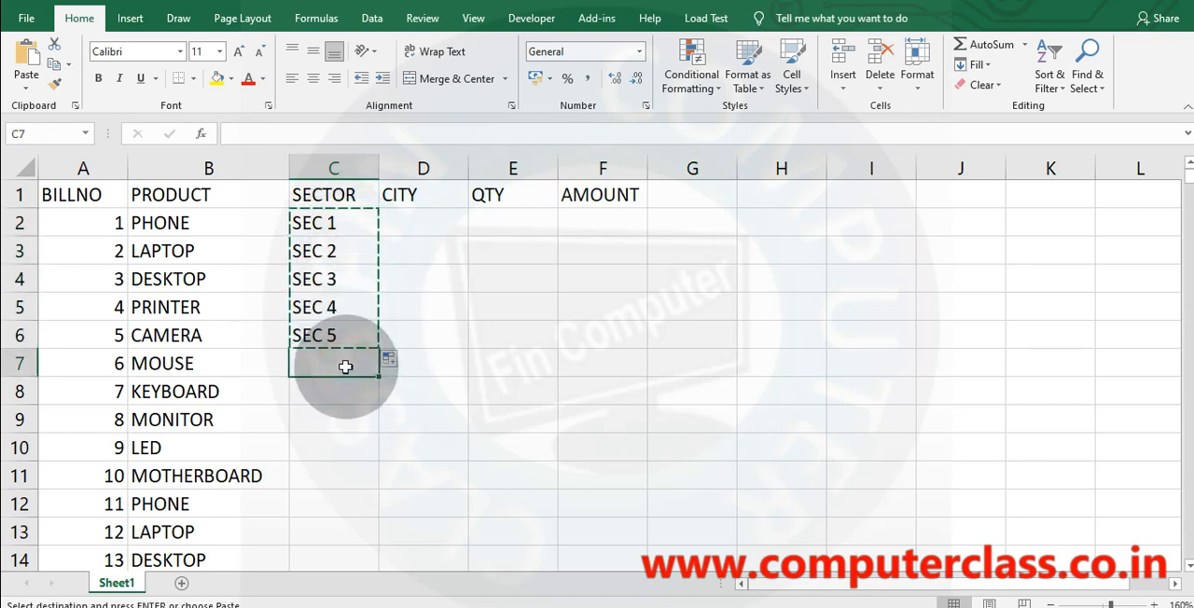
pyautogui.hotkey('ctrl', 'v')
pyautogui.moveTo(349, 232); pyautogui.dragTo(362, 482)
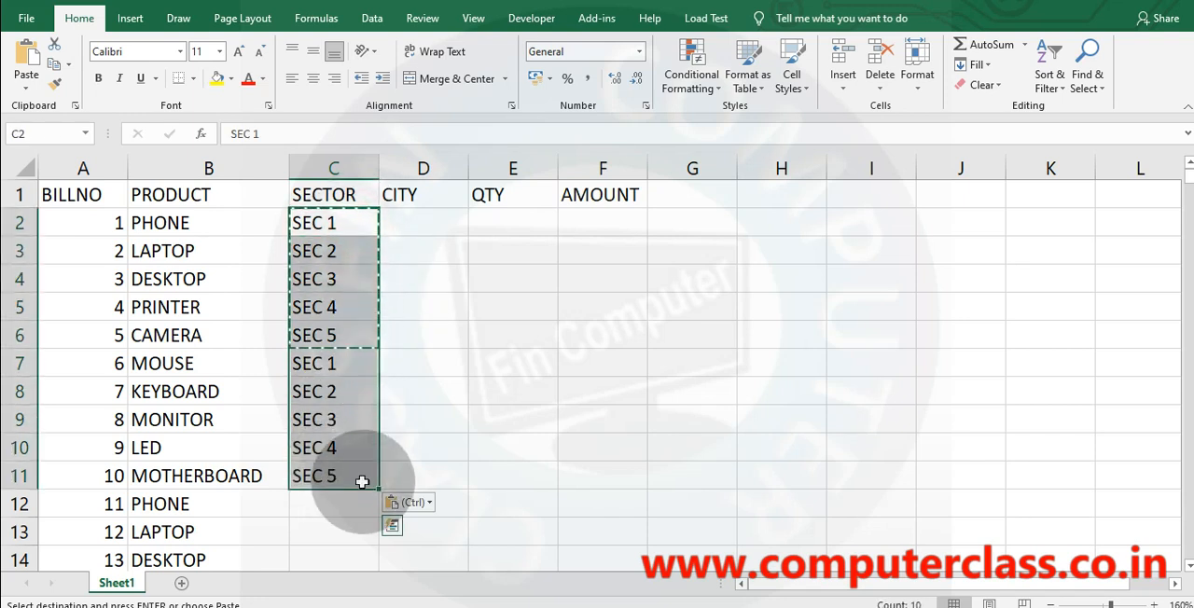
pyautogui.doubleClick(379, 489)
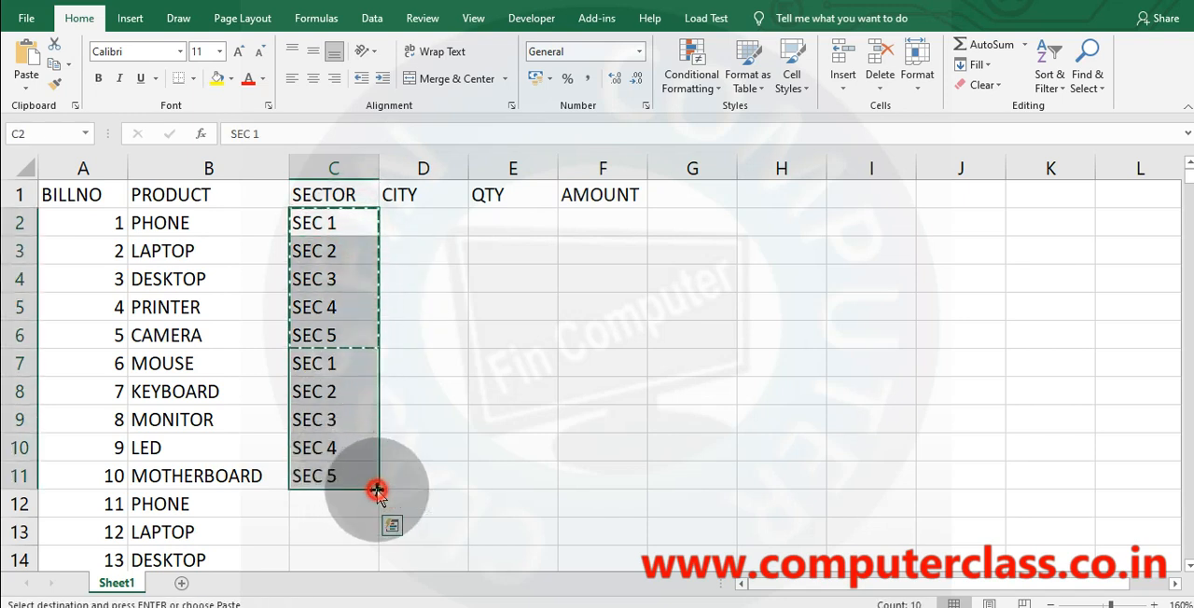
# Enter the cities NOIDA, GR NOIDA, DELHI and GHAZIABAD in cells D2 to D5.
pyautogui.click(415, 220)
pyautogui.write('NOIDA')
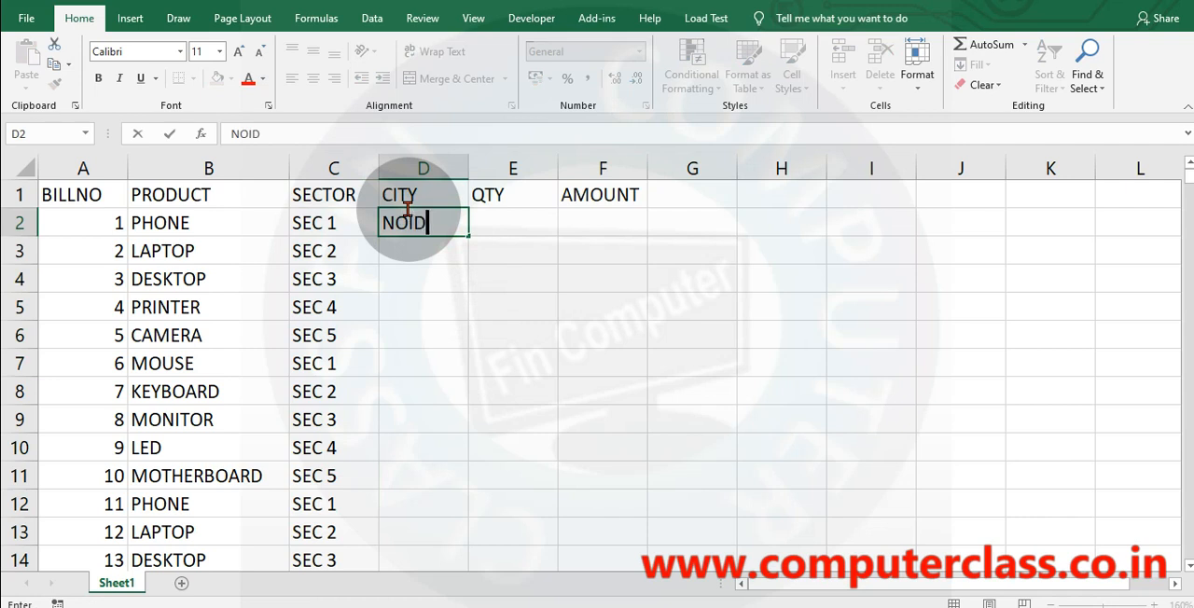
pyautogui.press('Return')
pyautogui.write('GR NOIDA')
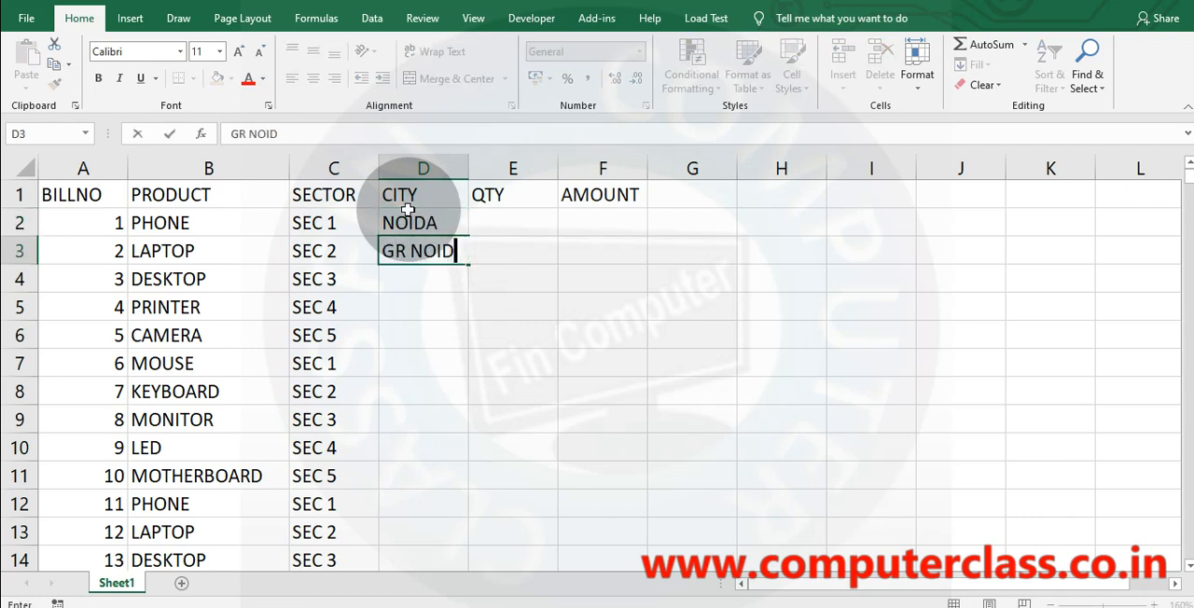
pyautogui.press('Return')
pyautogui.write('DELHI')
pyautogui.press('Return')
pyautogui.write('GH')
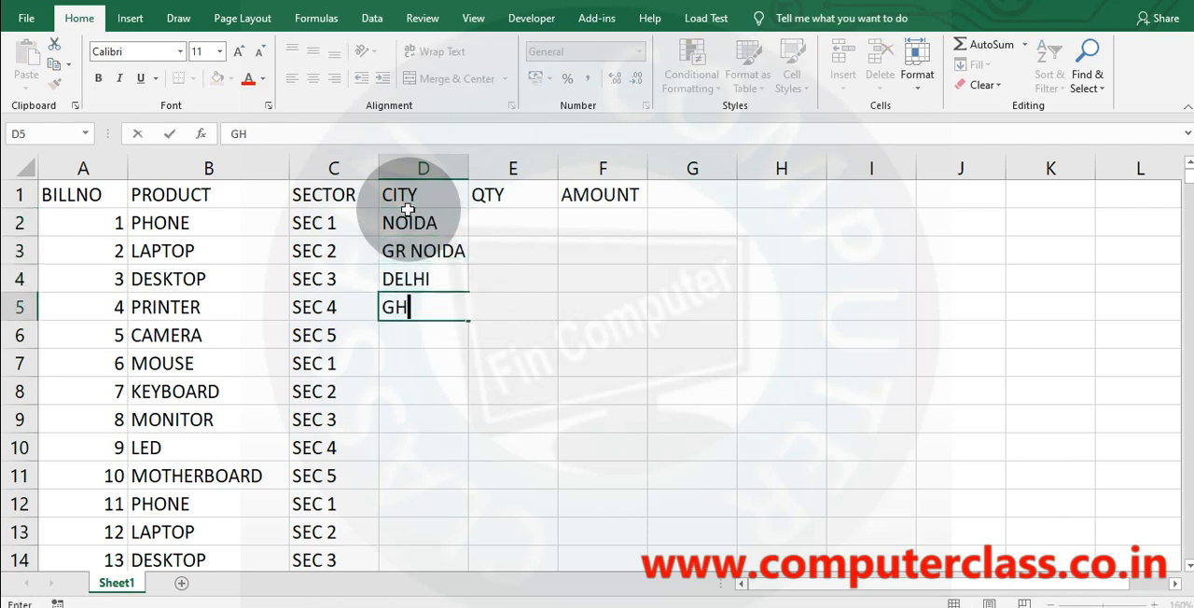
pyautogui.write('AZIABAD')
pyautogui.press('Return')
# Enter the cities MEERUT, AGRA and KANPUR in cells D6 to D8.
pyautogui.write('MEERUT')
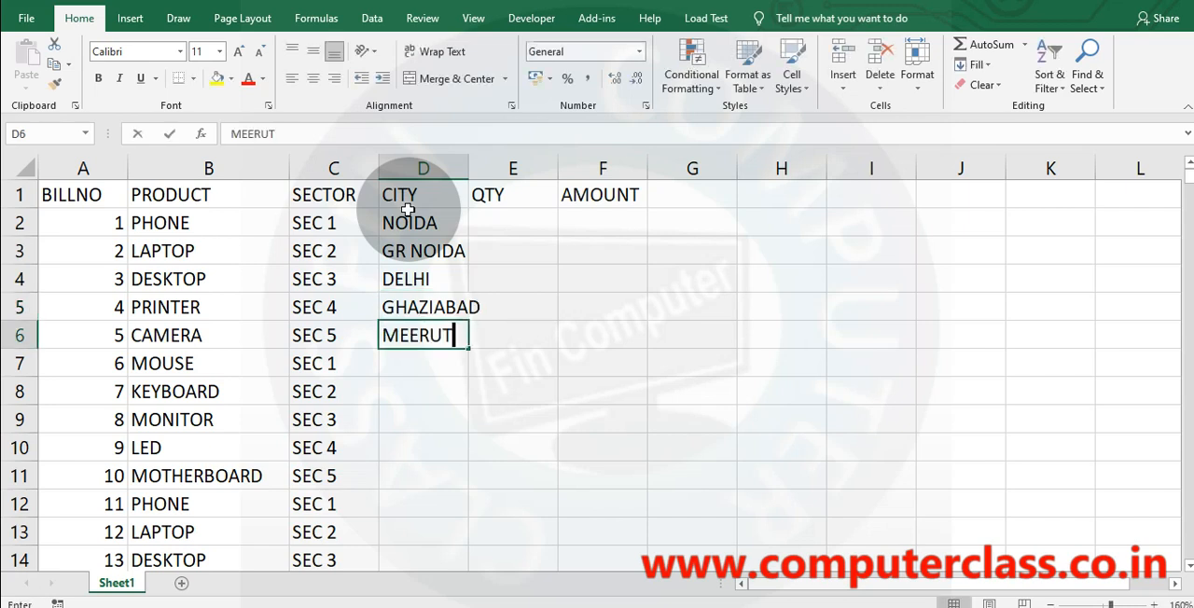
pyautogui.press('Return')
pyautogui.write('AGRA')
pyautogui.press('Return')
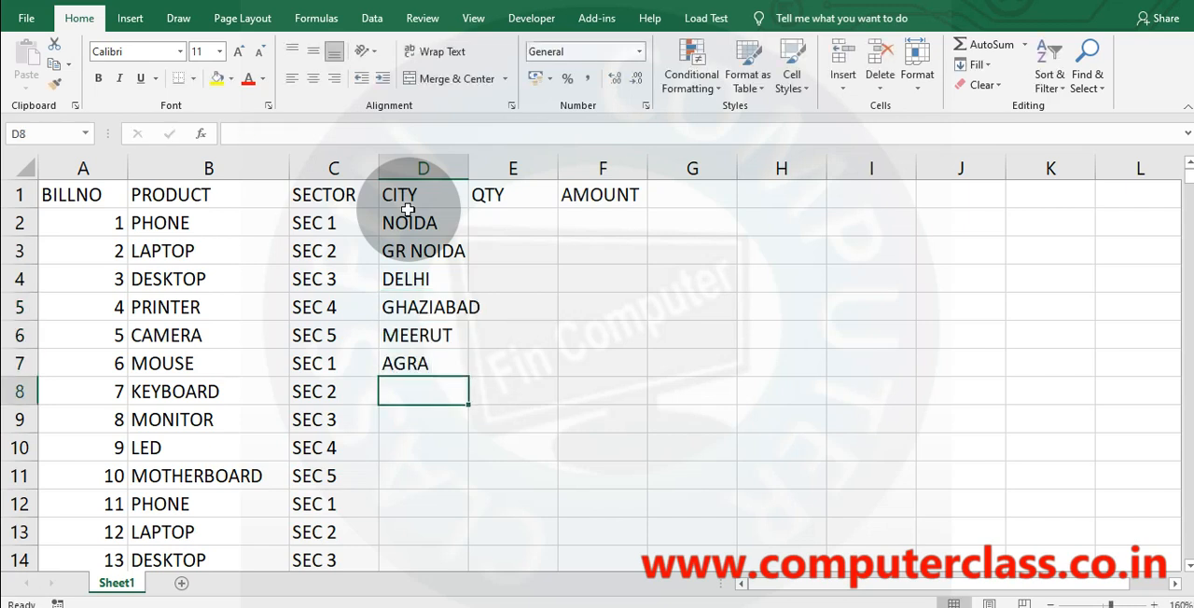
pyautogui.write('KAN PUR')
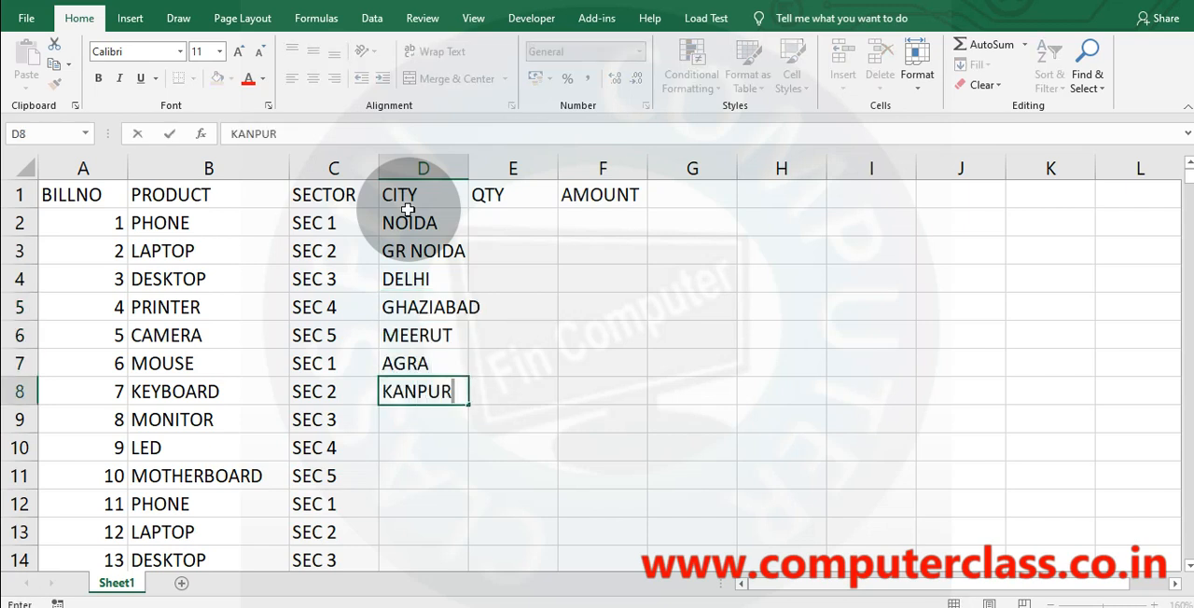
pyautogui.click(601, 418)
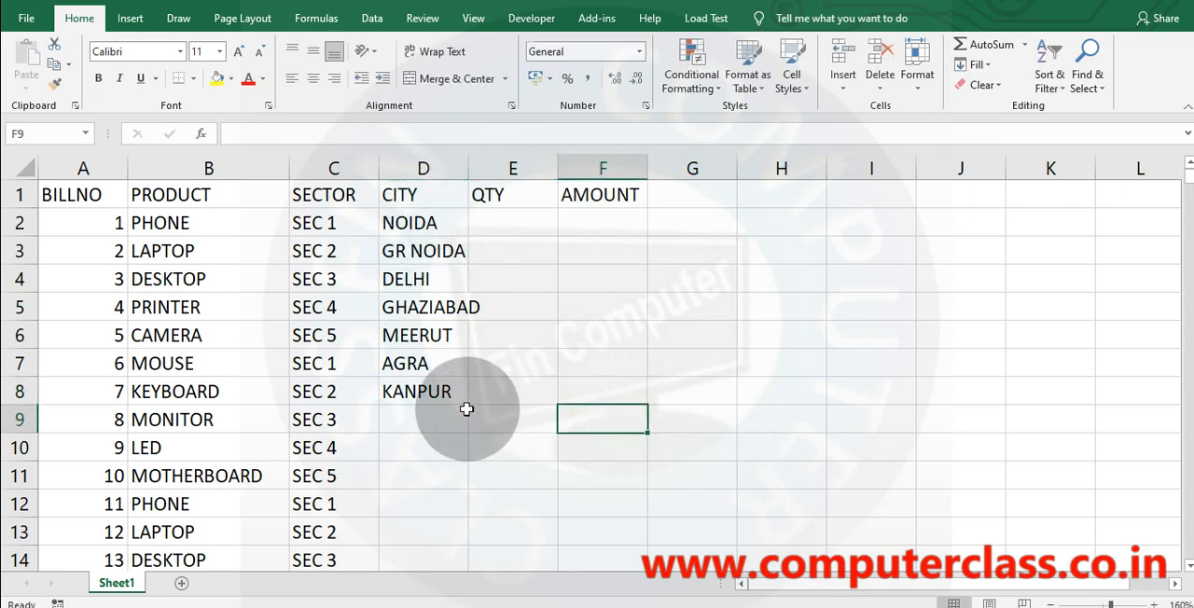
# Fill the city list D2:D8 down to the last data row and autofit the CITY column's width.
pyautogui.click(434, 221)
pyautogui.moveTo(431, 252); pyautogui.dragTo(443, 390)
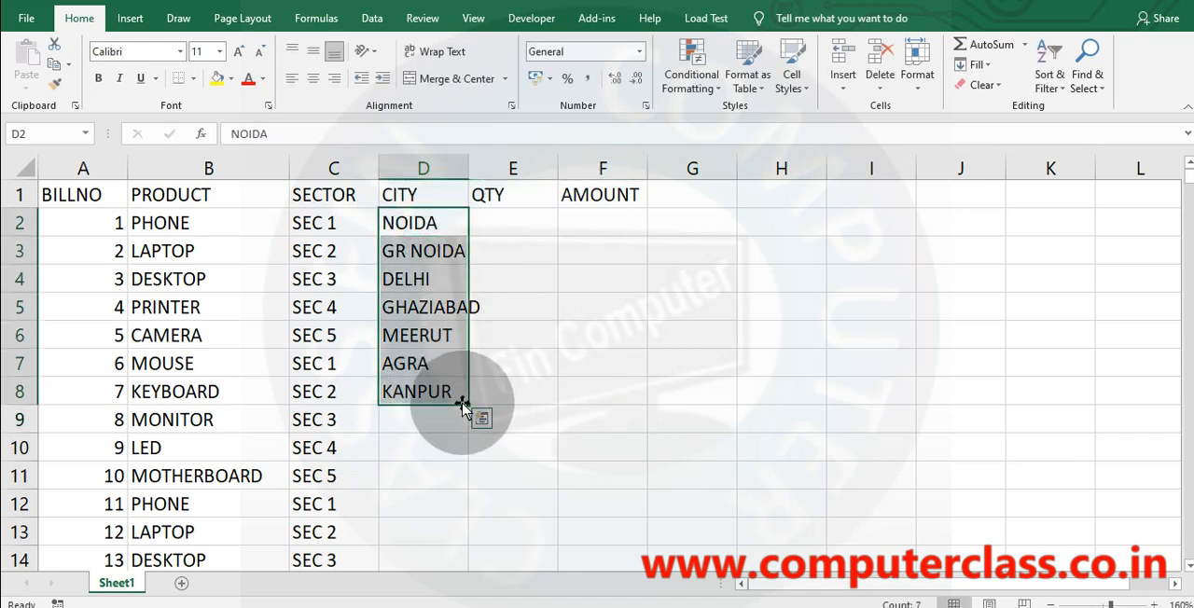
pyautogui.doubleClick(468, 405)
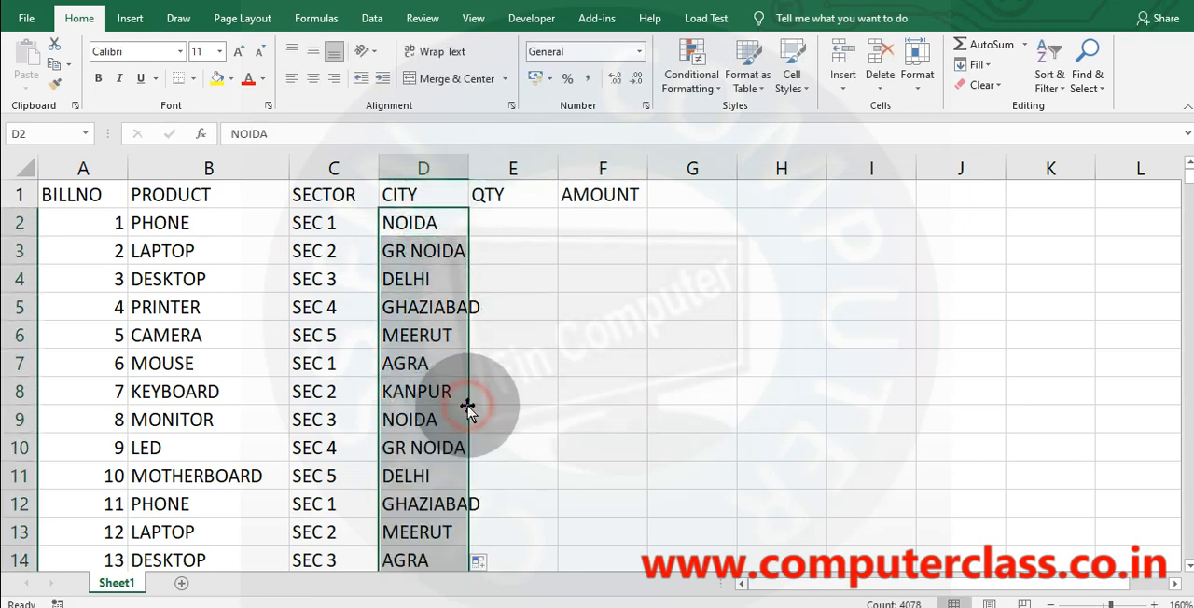
pyautogui.doubleClick(468, 167)
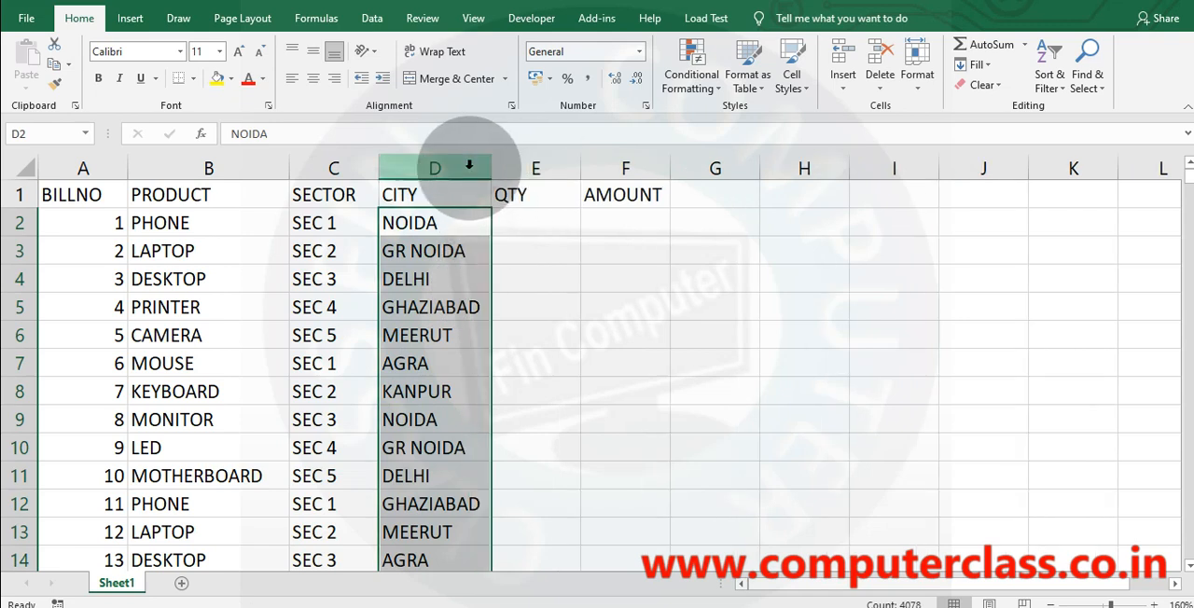
# Start a RANDBETWEEN formula in E2, the first cell under QTY.
pyautogui.click(528, 219)
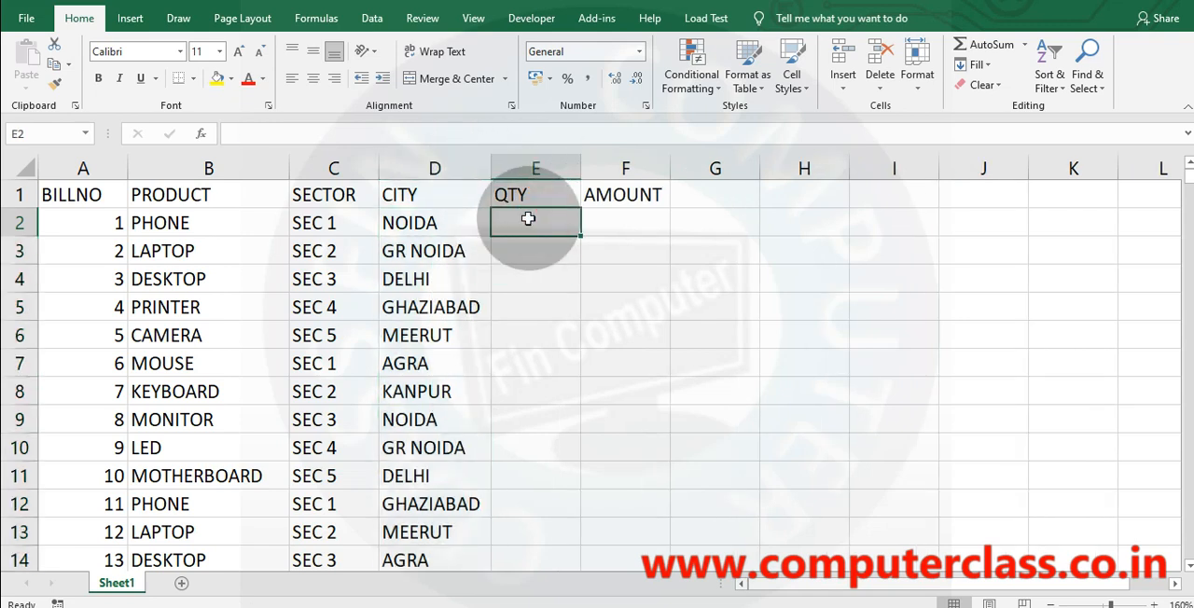
pyautogui.write('=RAND')
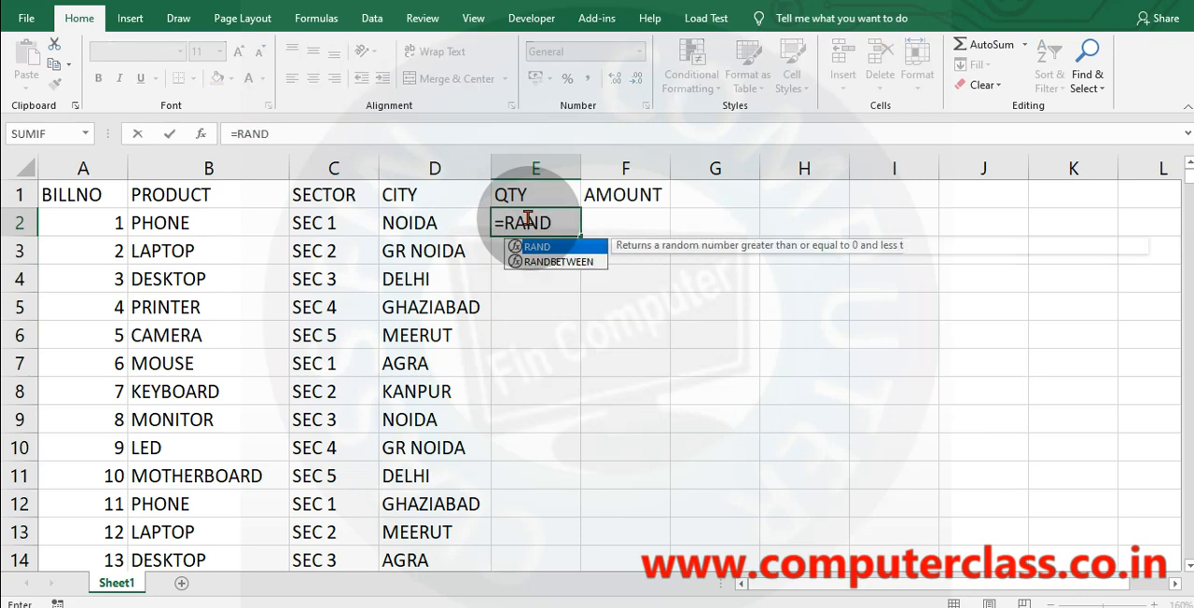
pyautogui.press('Down')
pyautogui.press('Tab')
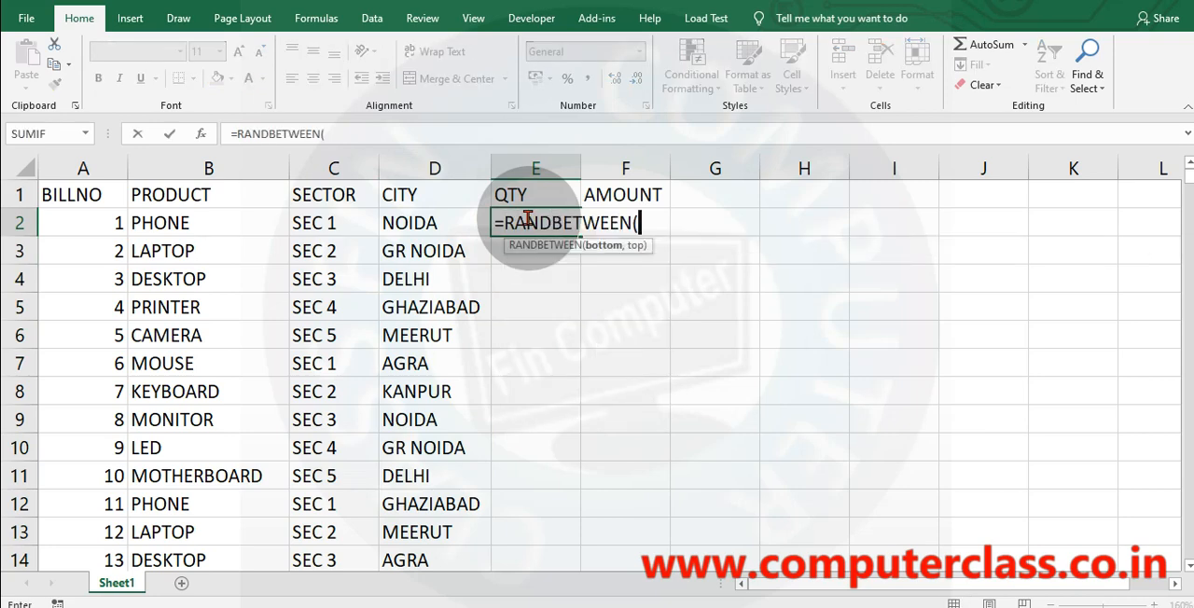
pyautogui.write('0,100')
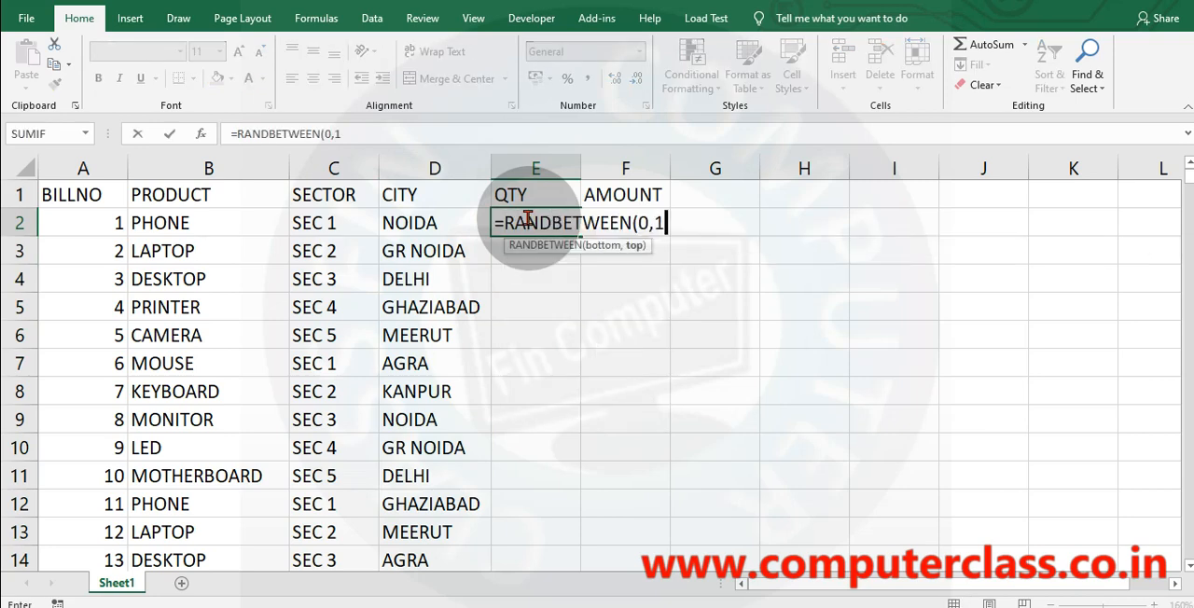
pyautogui.press('BackSpace')
pyautogui.press('BackSpace')
pyautogui.press('BackSpace')
pyautogui.press('BackSpace')
pyautogui.press('BackSpace')
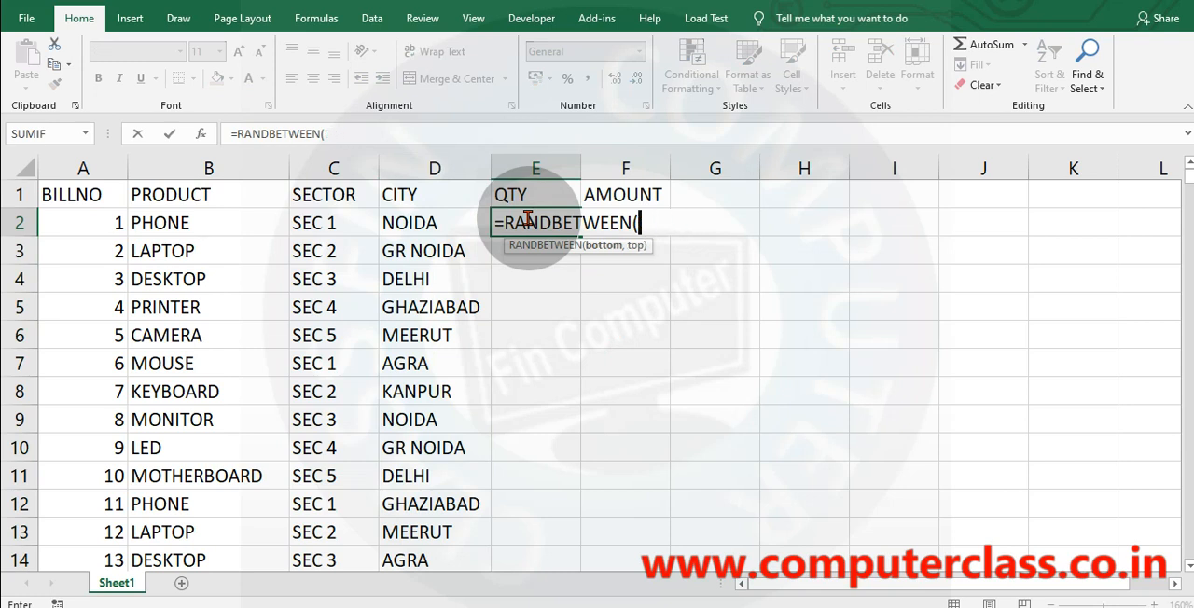
# Complete the E2 formula as =RANDBETWEEN(1,100) and fill it down the QTY column to the last data row.
pyautogui.write('1,100')
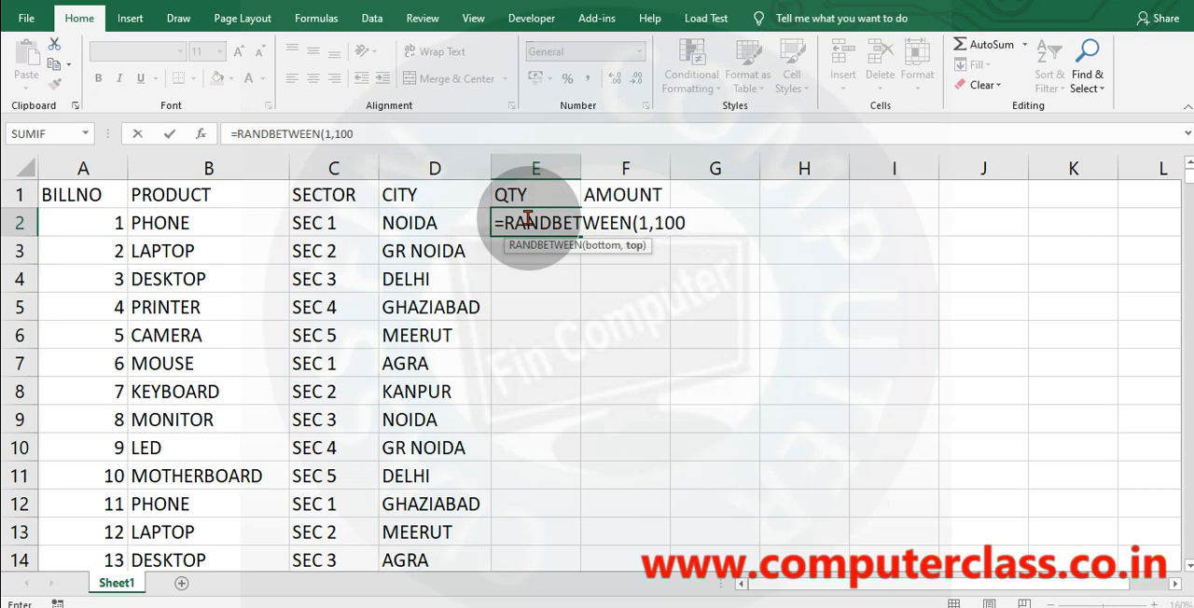
pyautogui.press('Return')
pyautogui.click(554, 224)
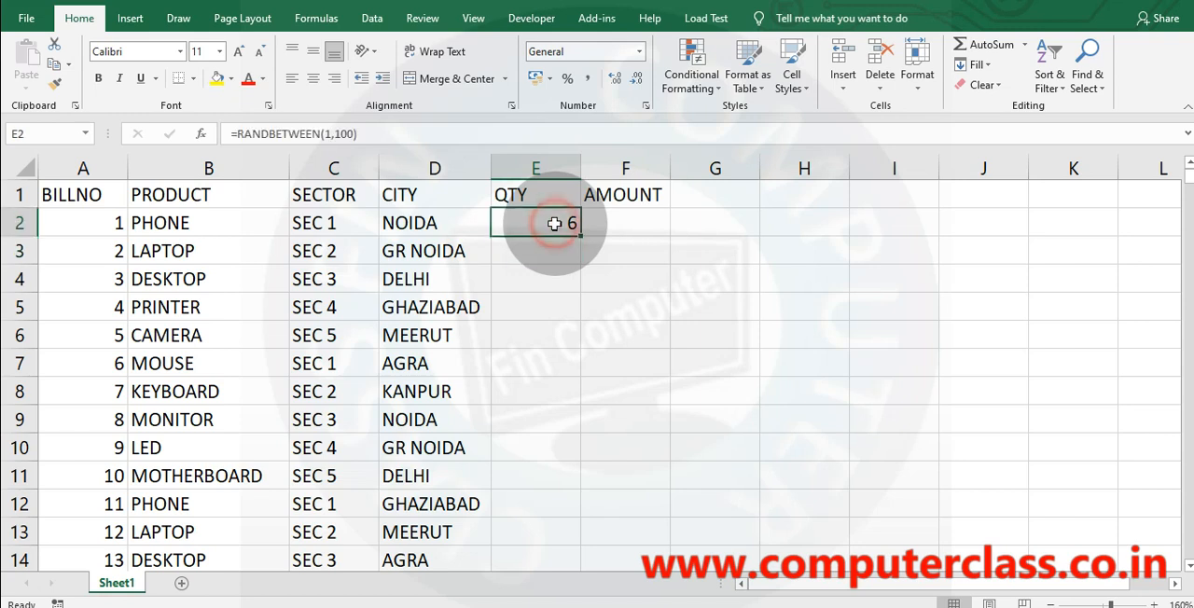
pyautogui.doubleClick(579, 236)
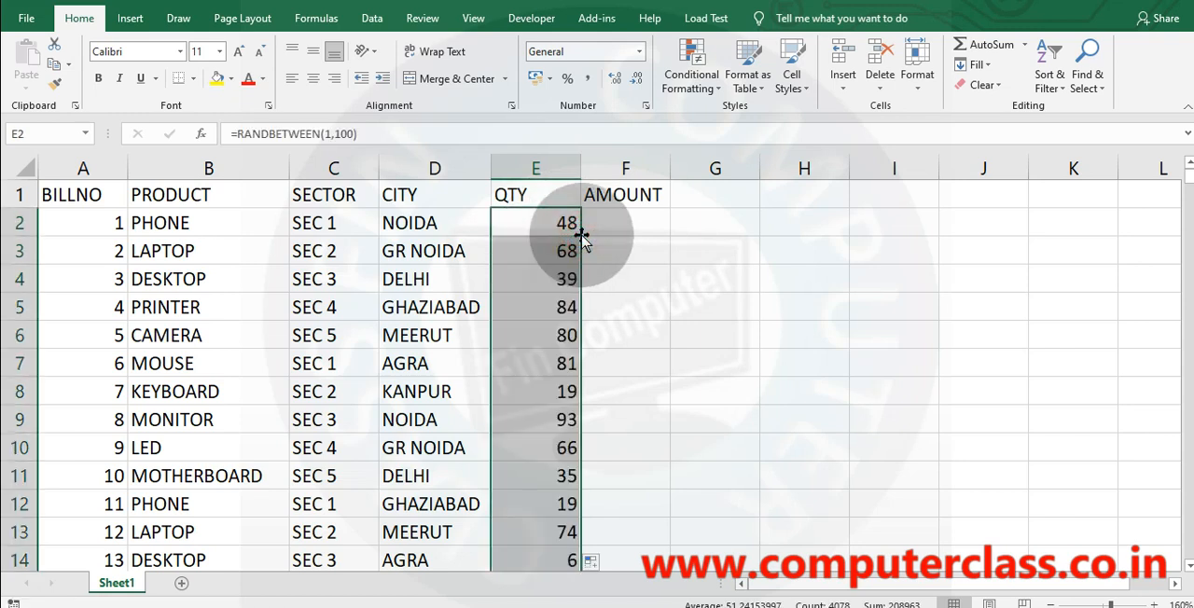
# Replace the RANDBETWEEN formulas in the QTY column with their fixed values.
pyautogui.hotkey('ctrl', 'c')
pyautogui.click(26, 86)
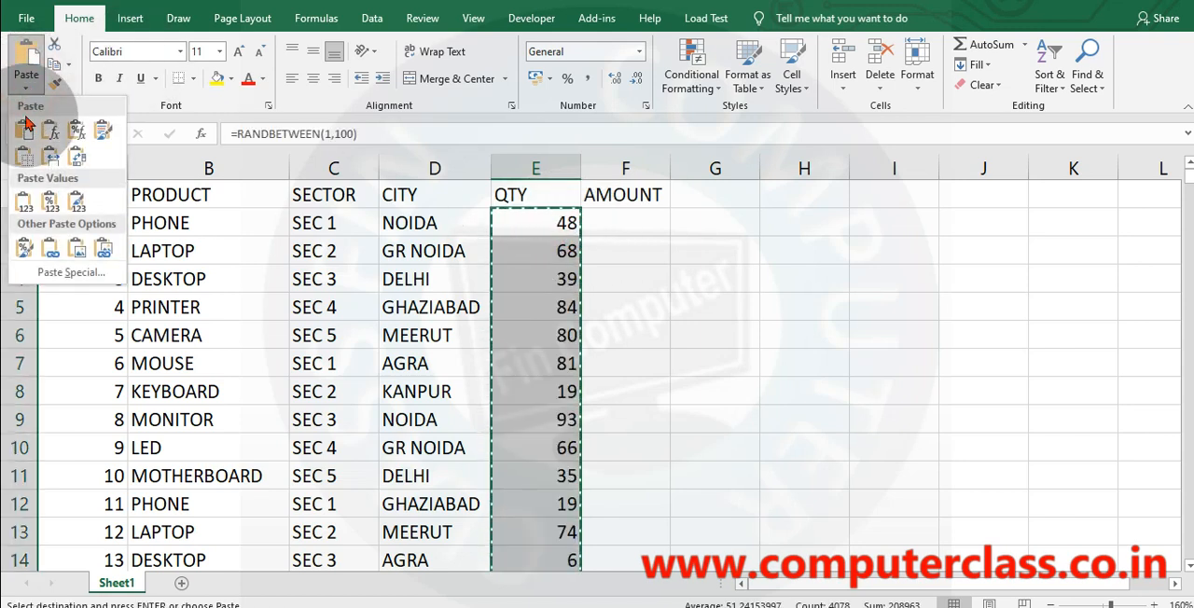
pyautogui.click(26, 200)
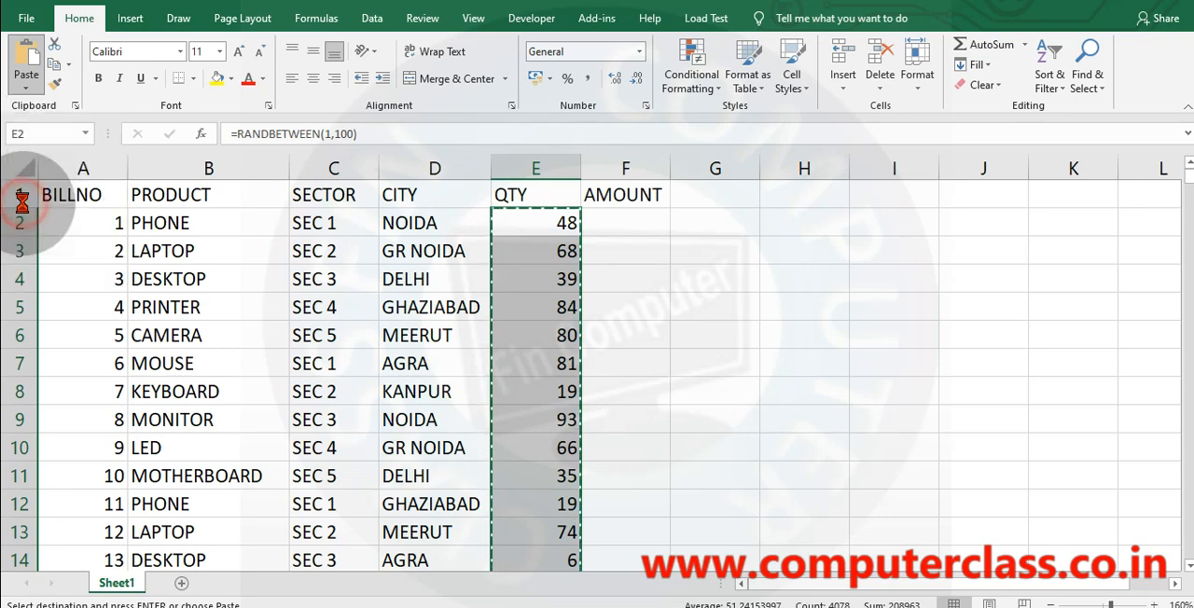
# Enter the formula =RANDBETWEEN(1000,10000) in F2, the first cell under AMOUNT.
pyautogui.click(631, 224)
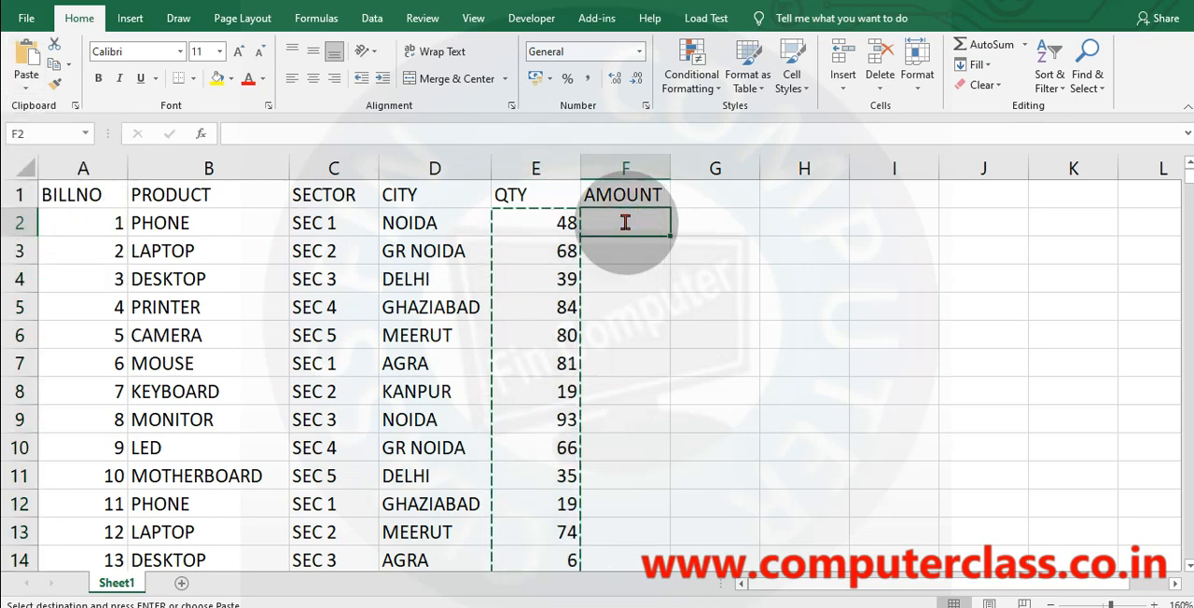
pyautogui.write('=RAND')
pyautogui.press('Down')
pyautogui.press('Tab')
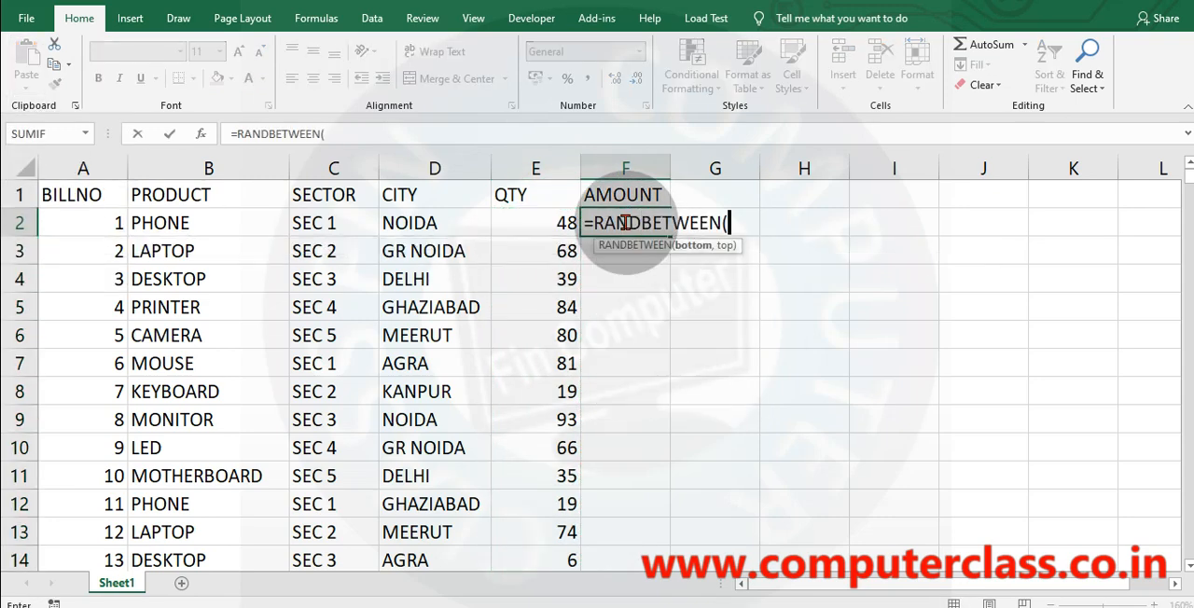
pyautogui.write('1000')
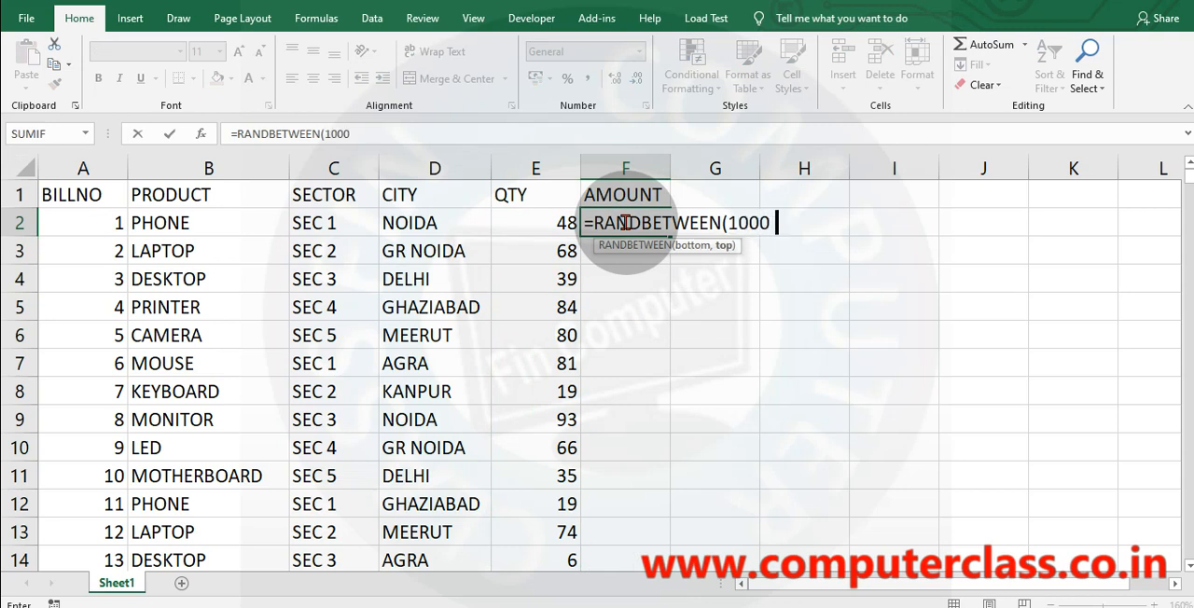
pyautogui.write(',10000')
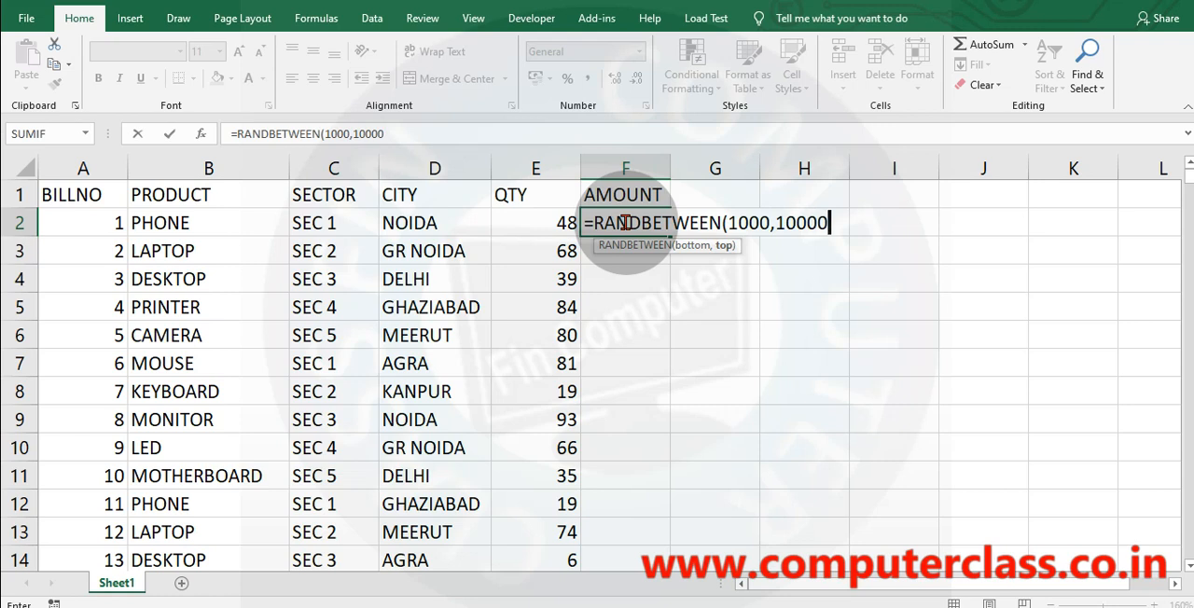
pyautogui.press('Return')
pyautogui.press('Return')
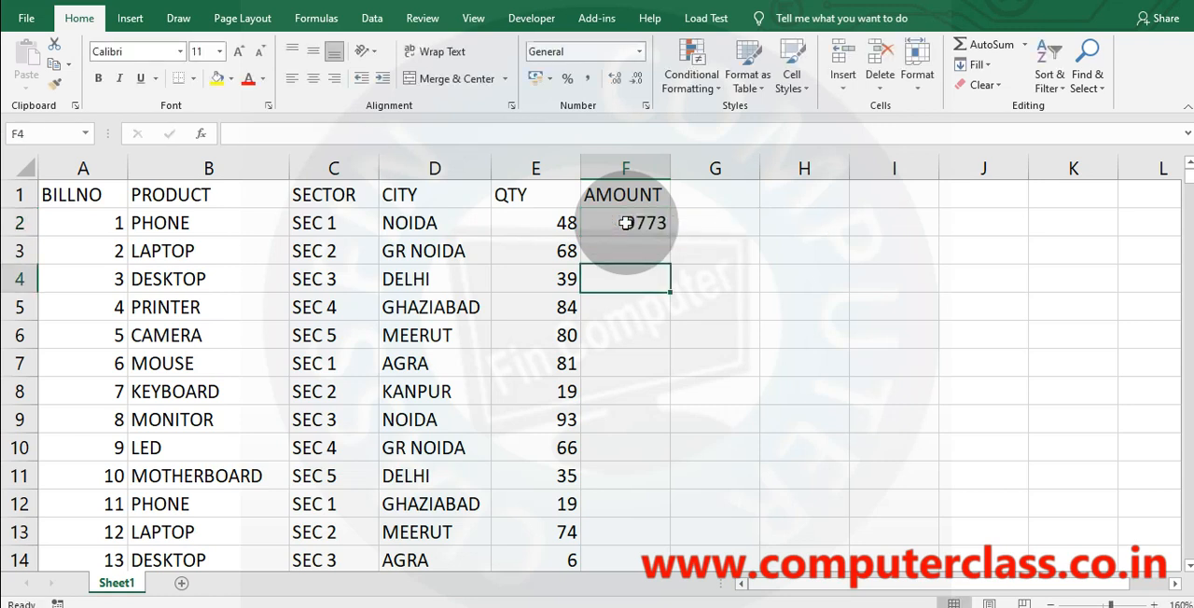
# Fill the F2 formula down to the last data row and convert the AMOUNT column to fixed values.
pyautogui.click(625, 223)
pyautogui.doubleClick(670, 236)
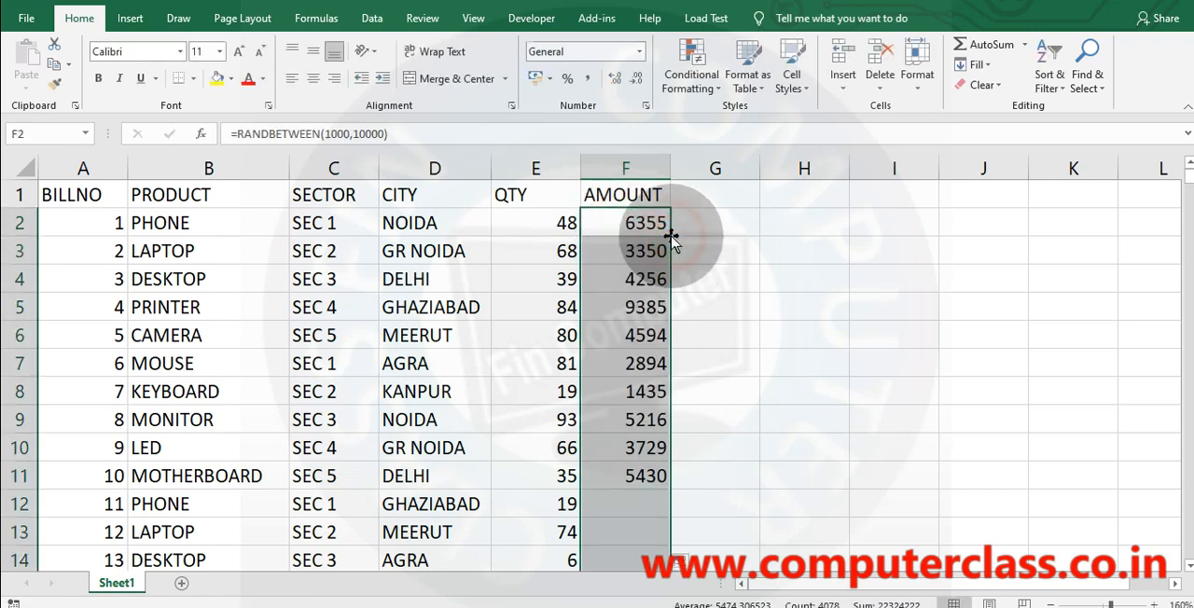
pyautogui.hotkey('ctrl', 'c')
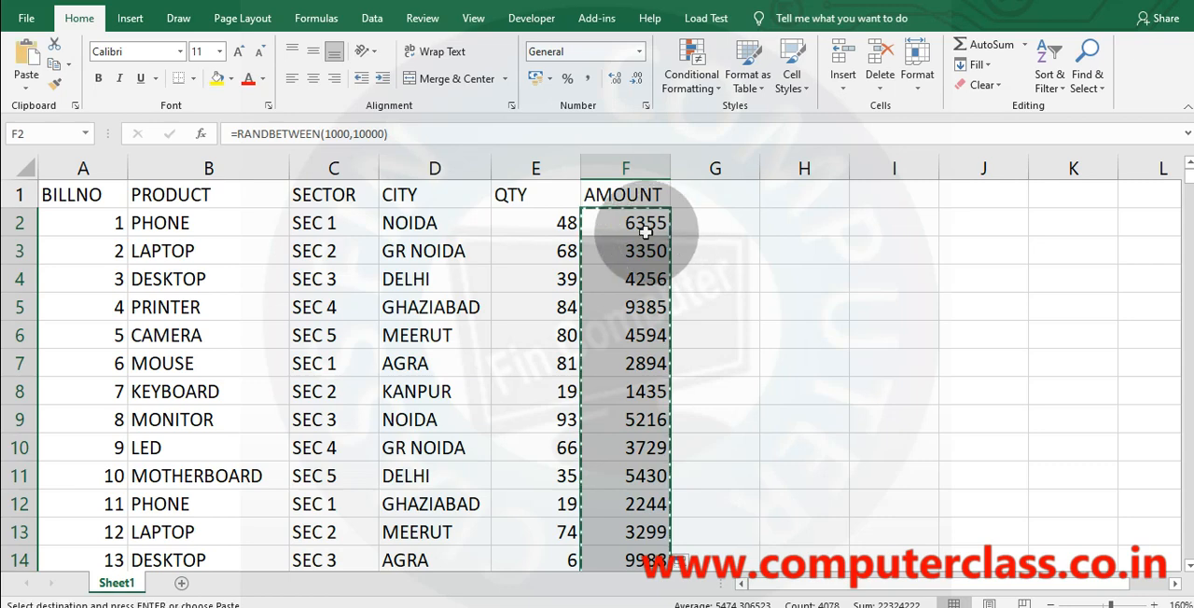
pyautogui.click(24, 88)
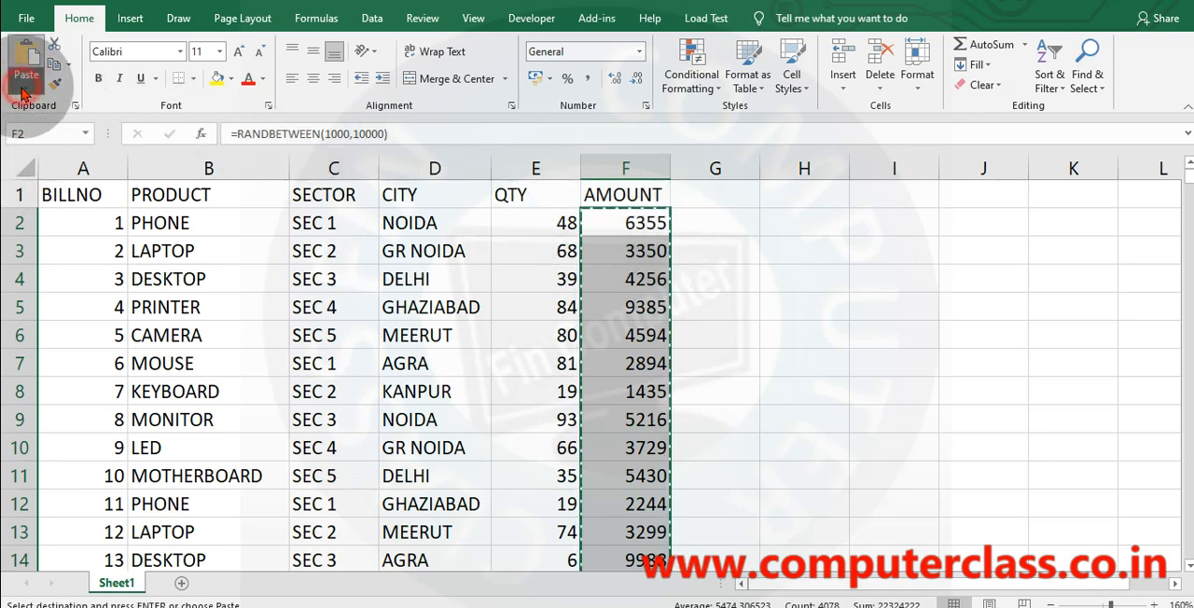
pyautogui.click(26, 200)
pyautogui.click(734, 385)
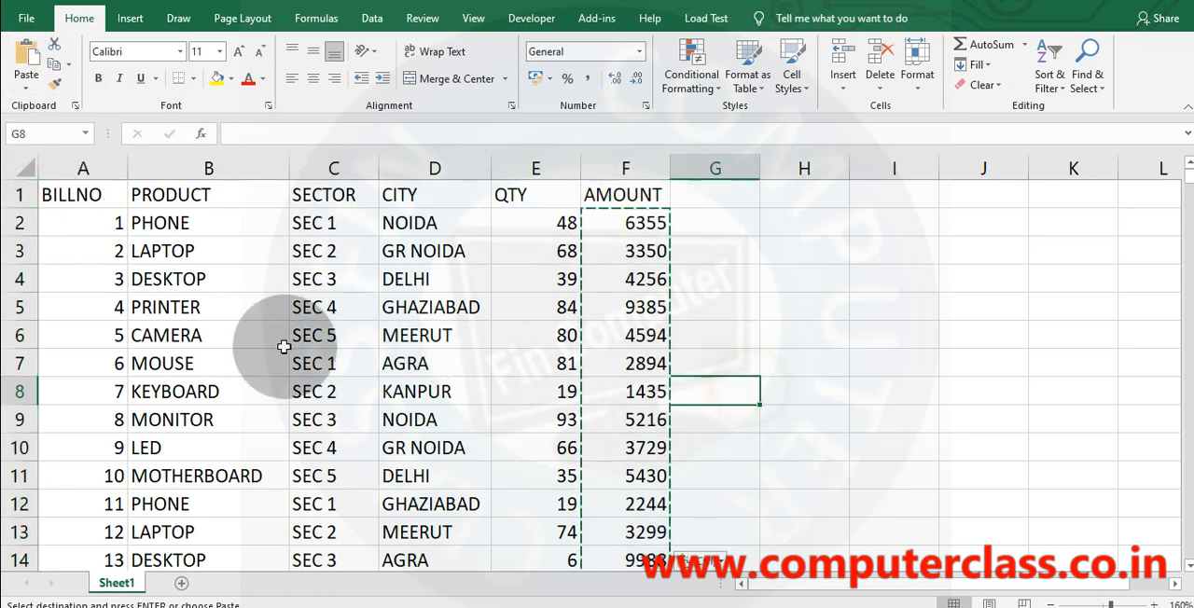
# Apply All Borders to the whole data table and center its contents horizontally.
pyautogui.click(286, 343)
pyautogui.hotkey('ctrl', 'a')
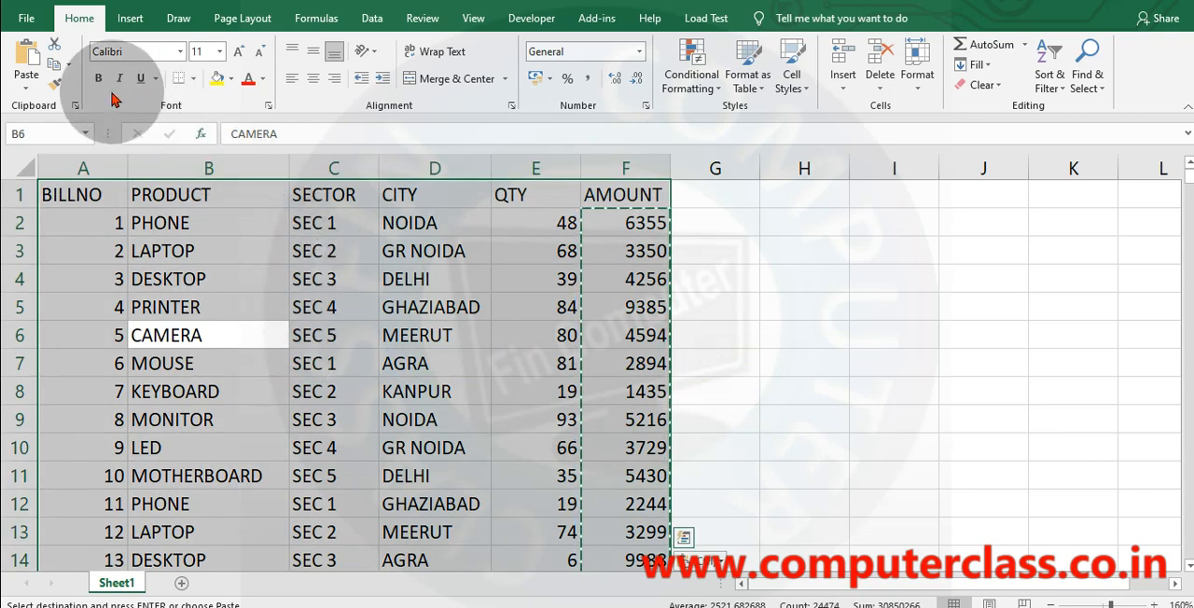
pyautogui.click(195, 82)
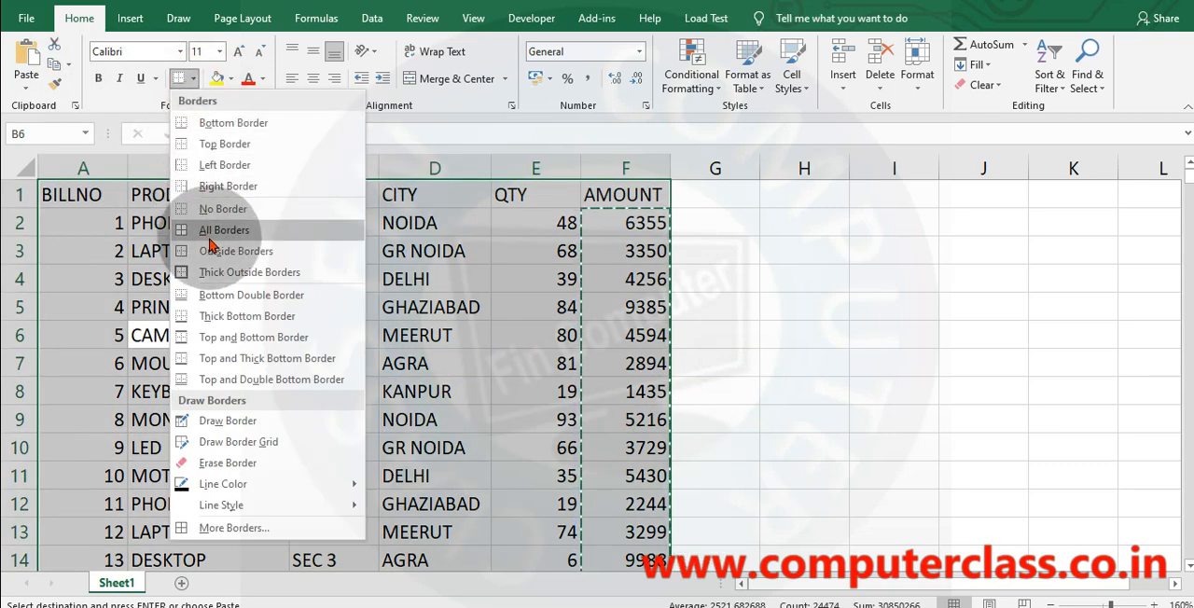
pyautogui.click(240, 231)
pyautogui.click(315, 80)
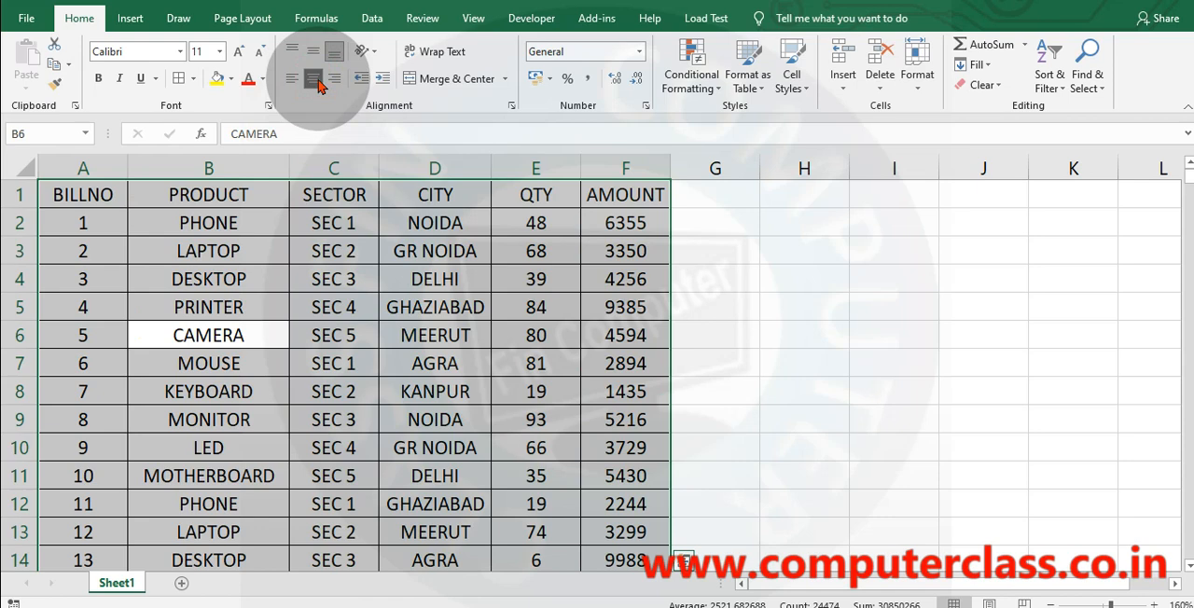
pyautogui.click(883, 362)
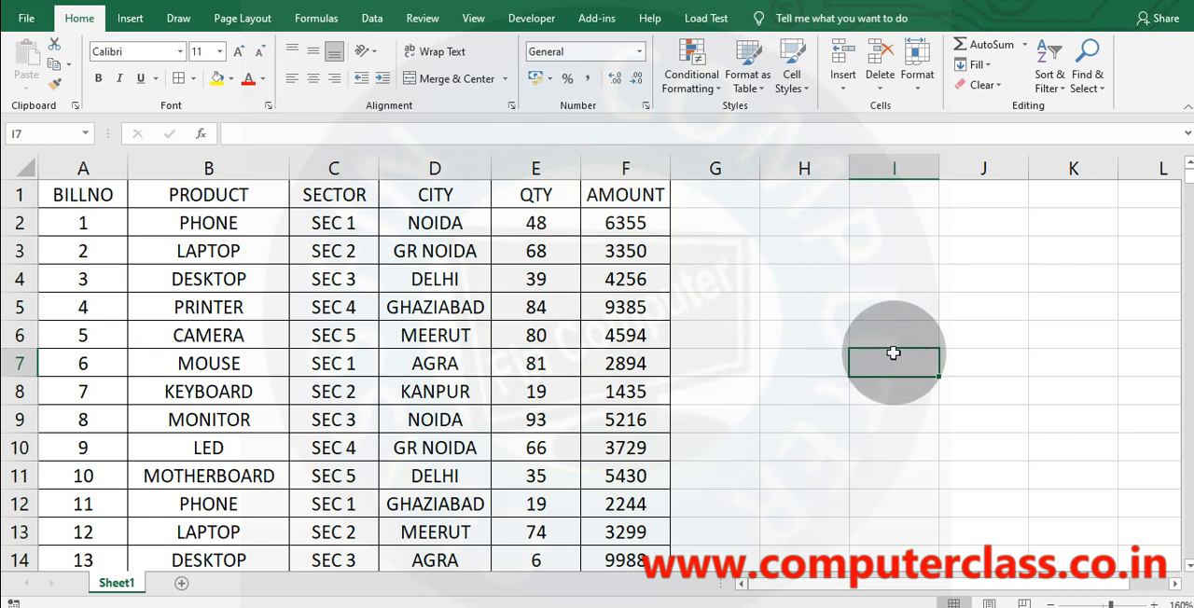
# Enter the heading TOTAL AMOUNT in cell I7, beside the data table.
pyautogui.click(810, 364)
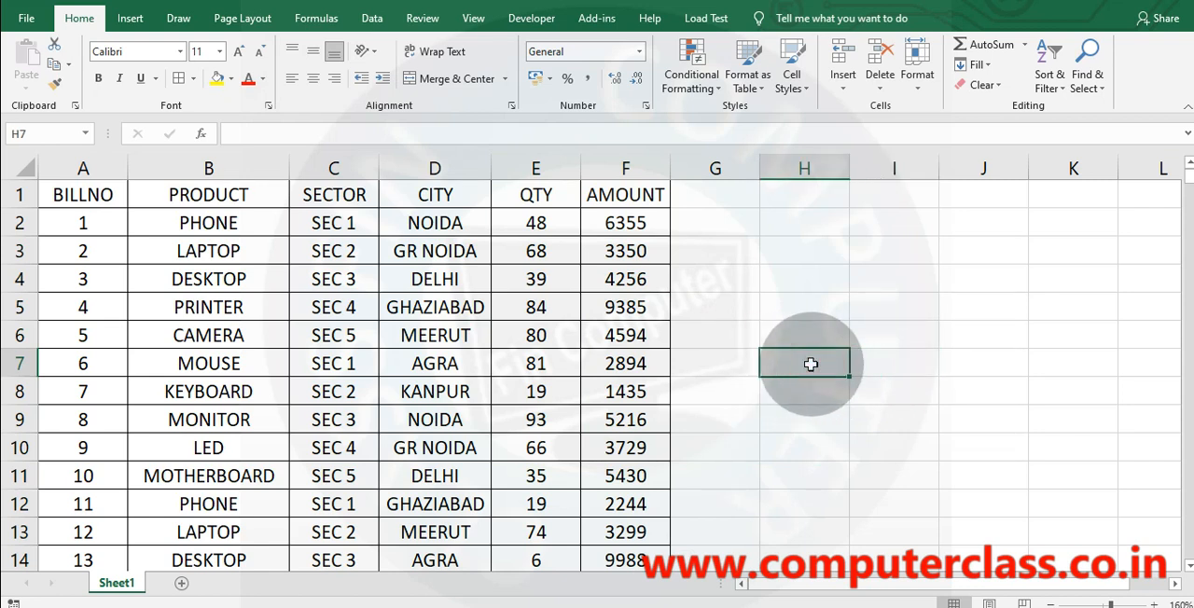
pyautogui.press('Right')
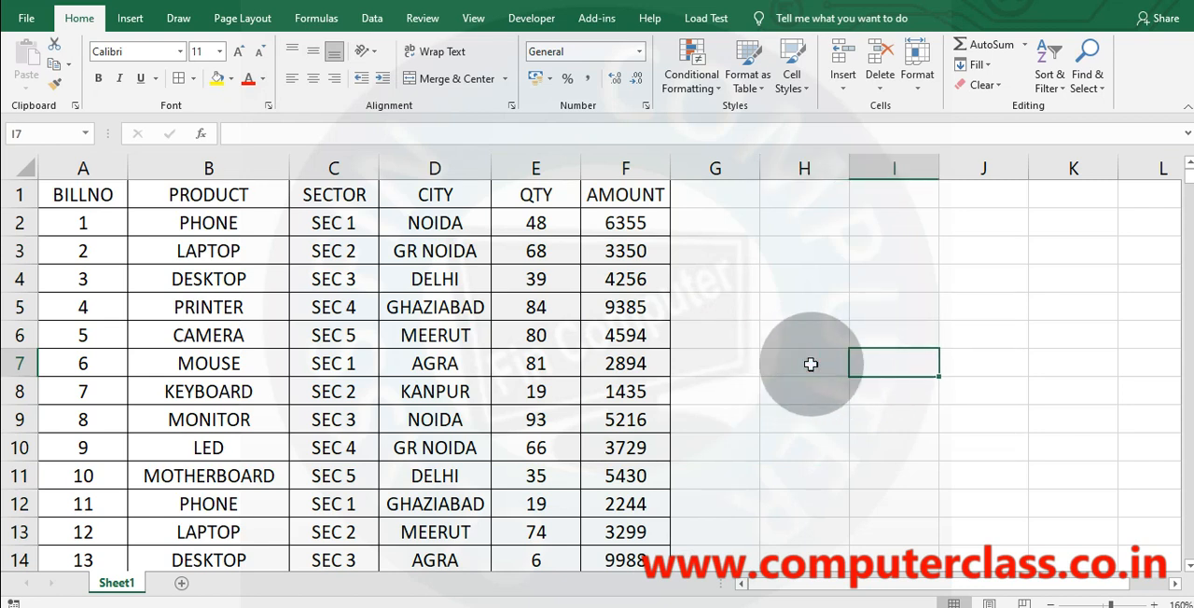
pyautogui.write('TOTAL A')
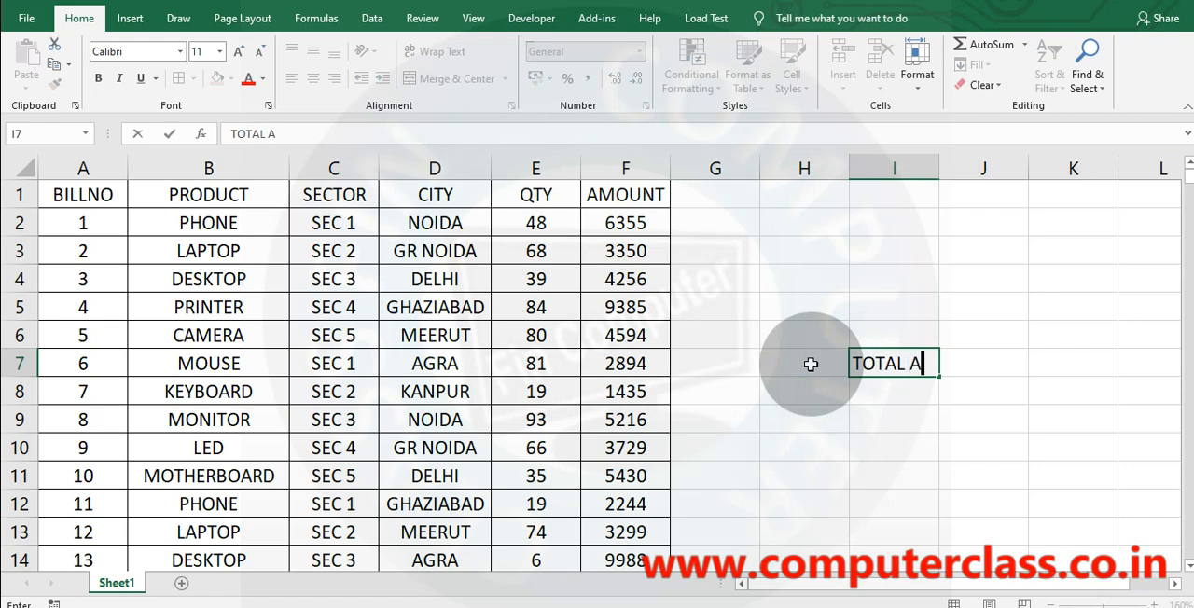
pyautogui.write('MOUNT')
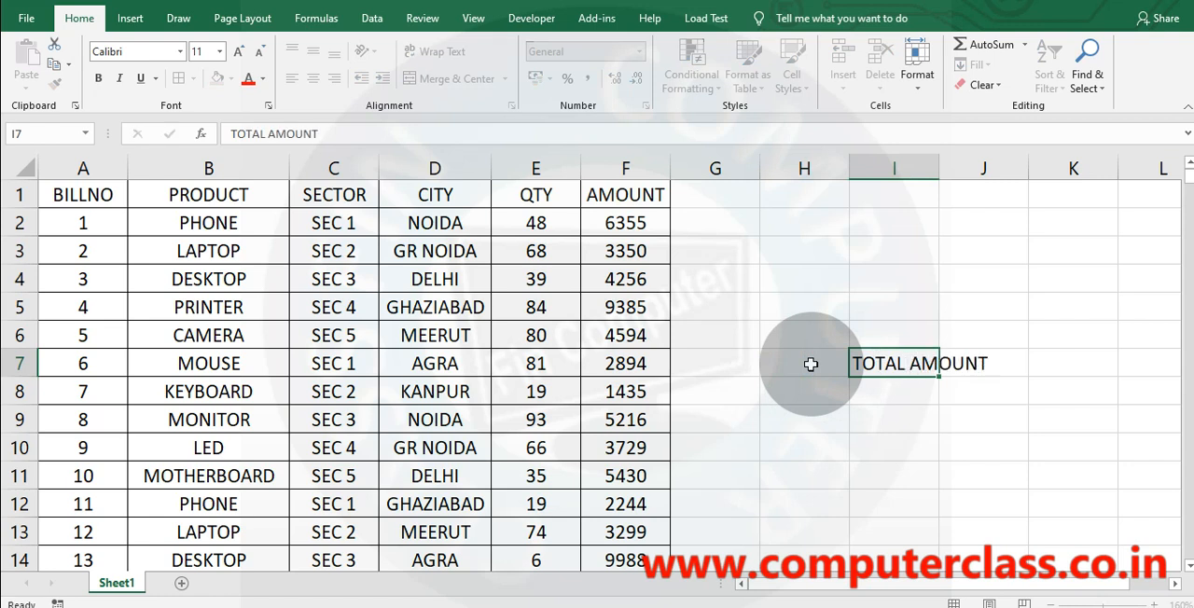
pyautogui.press('Return')
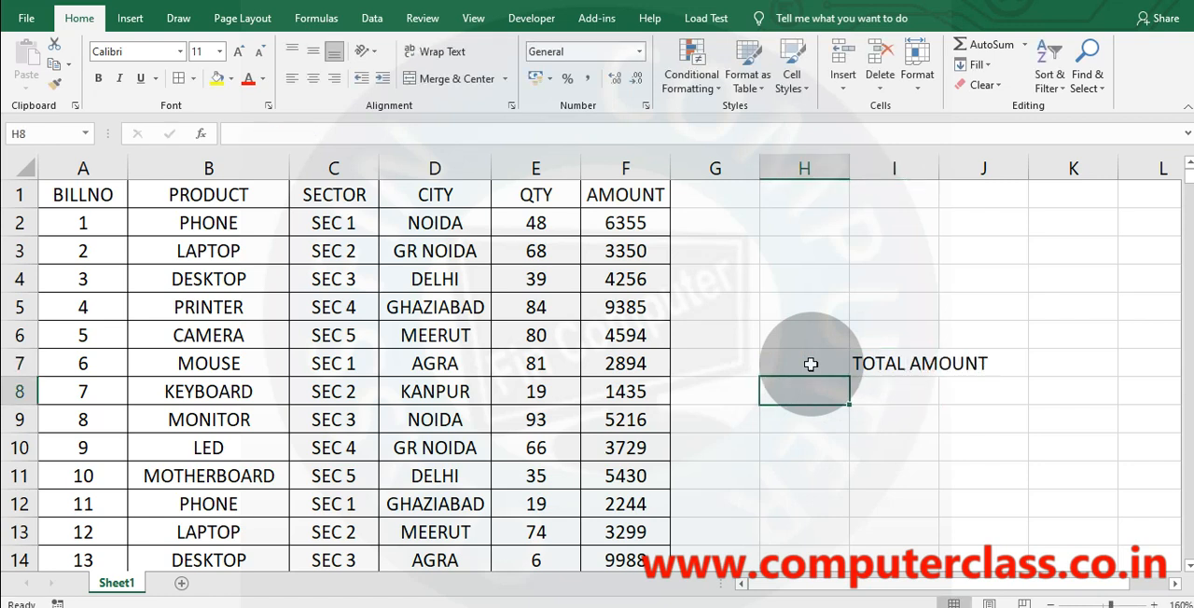
# Enter the city NOIDA in H8 and autofit the width of column I.
pyautogui.write('NOIDA')
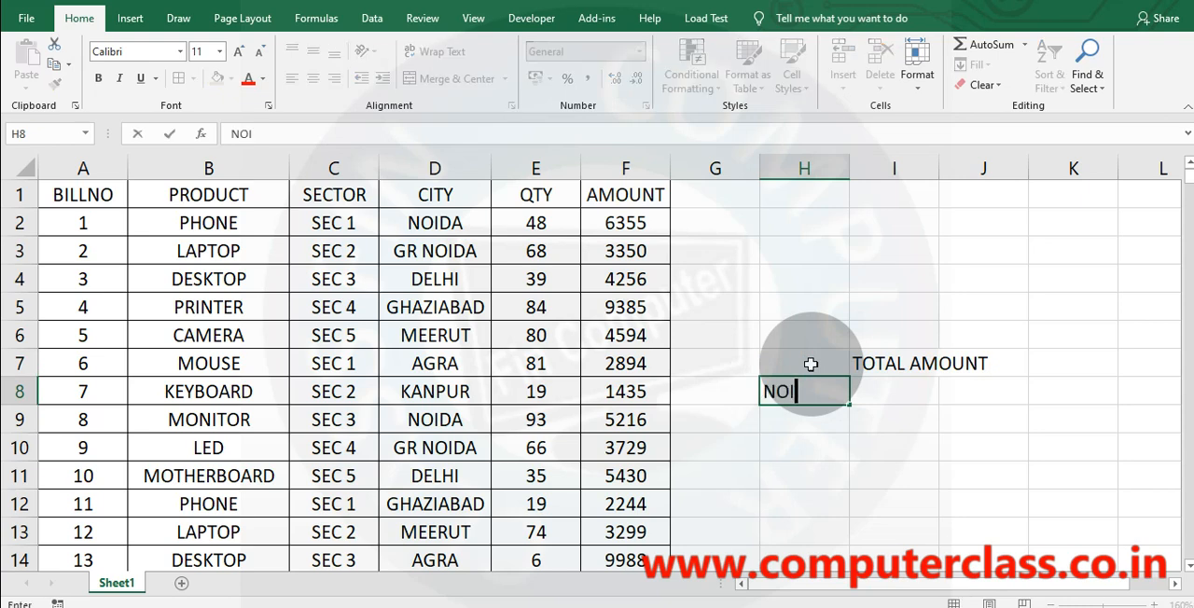
pyautogui.doubleClick(938, 167)
pyautogui.click(892, 388)
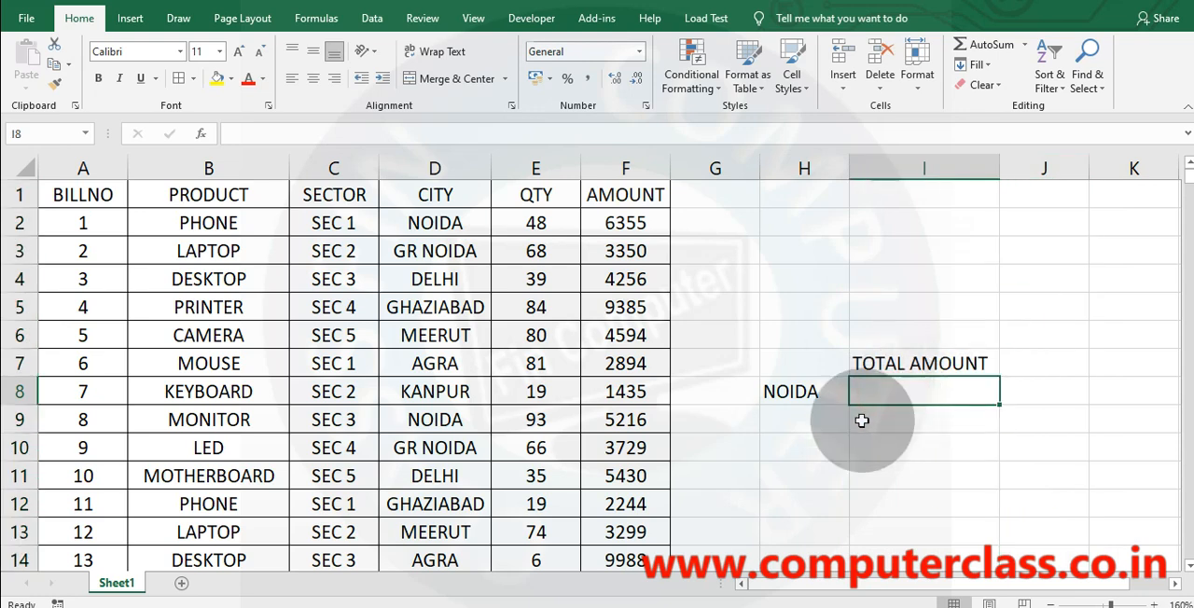
# Start a SUMIFS formula in I8 with F:F as the sum range and D:D as the first criteria range.
pyautogui.click(626, 168)
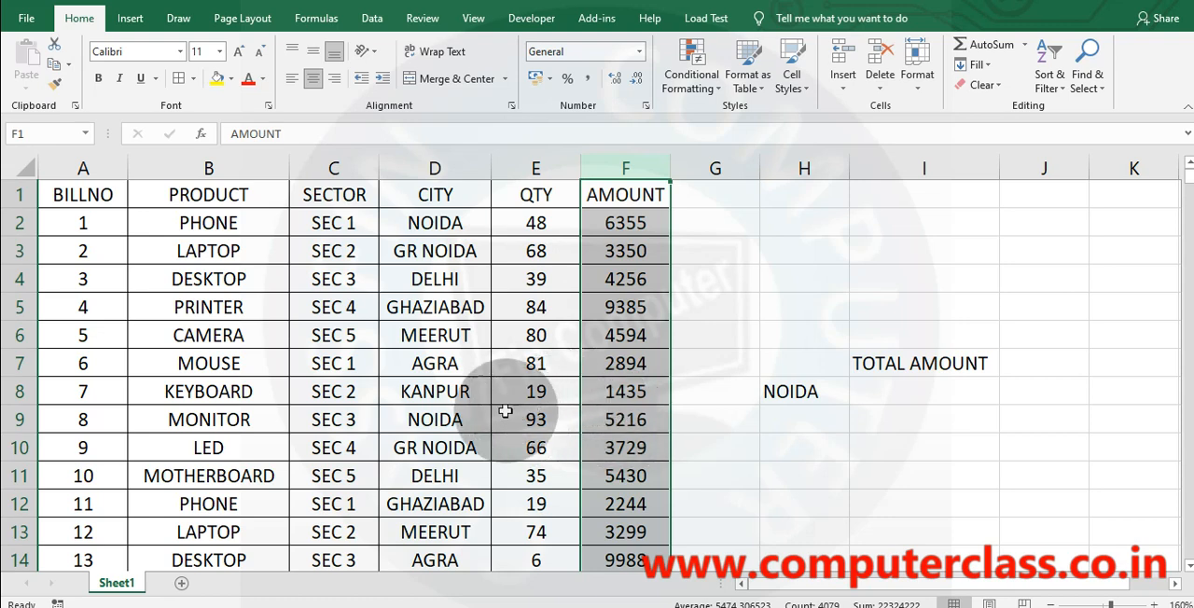
pyautogui.click(450, 229)
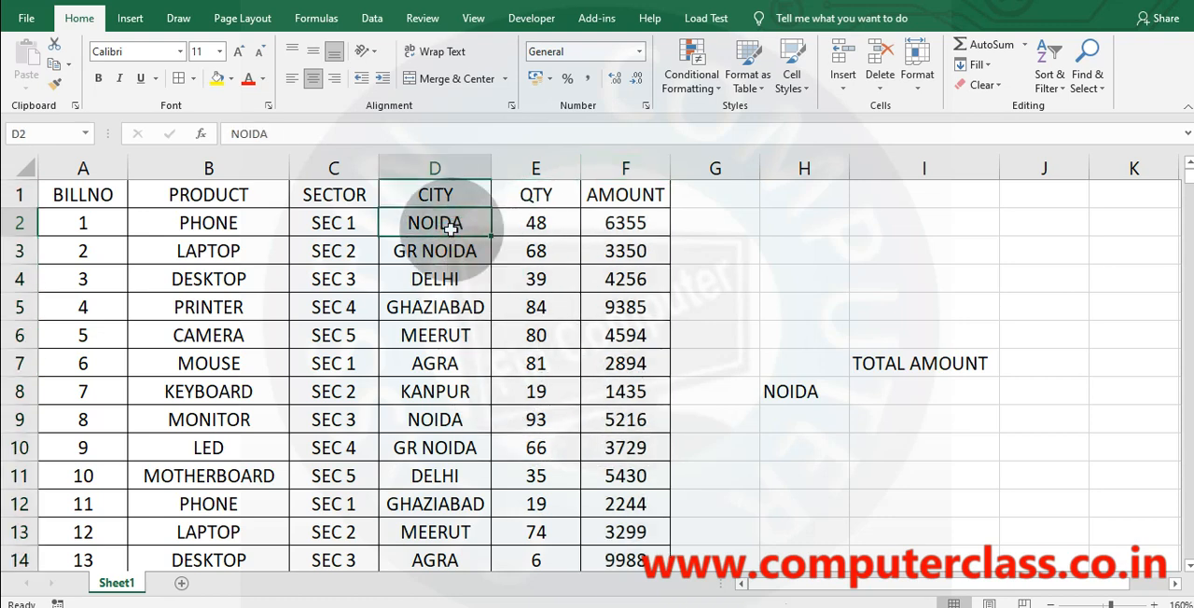
pyautogui.click(895, 395)
pyautogui.write('=S')
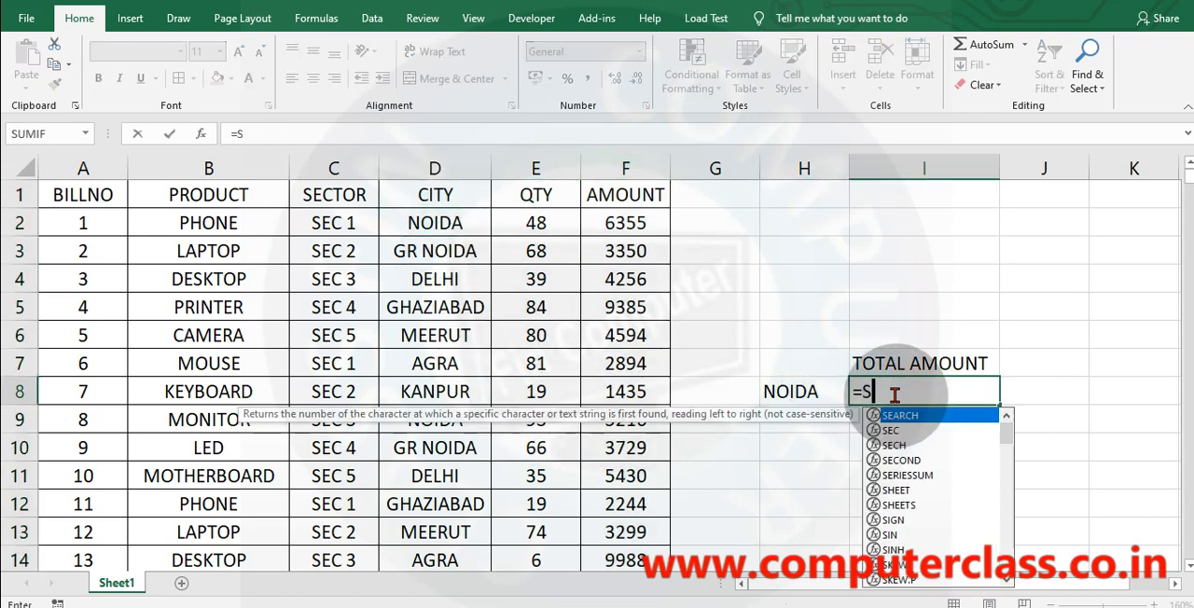
pyautogui.write('UMIFS(')
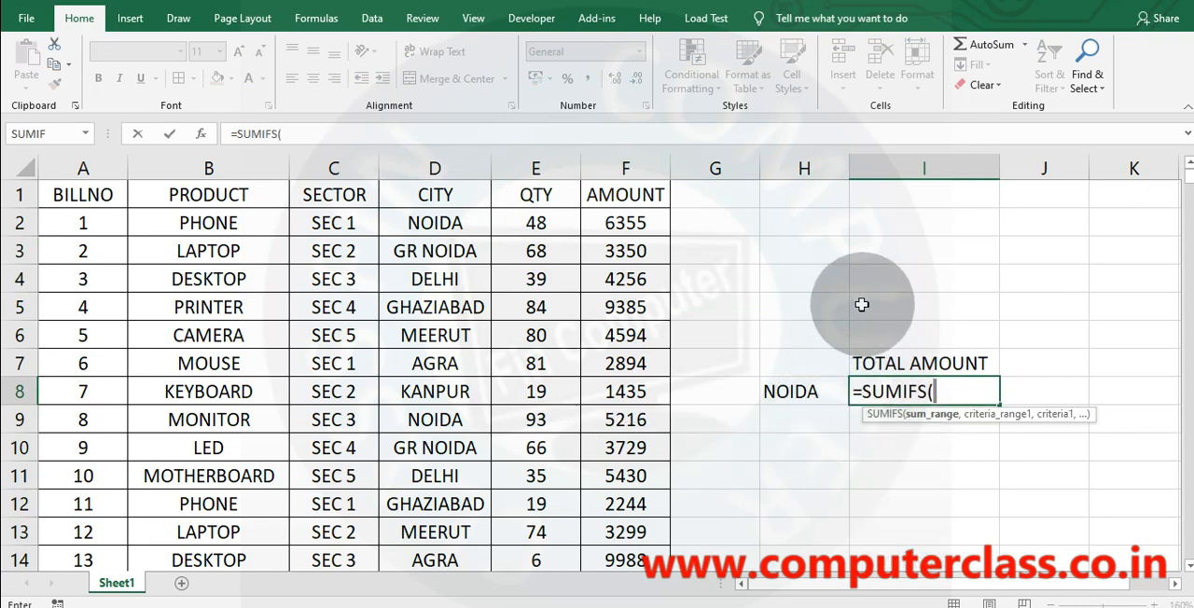
pyautogui.click(623, 165)
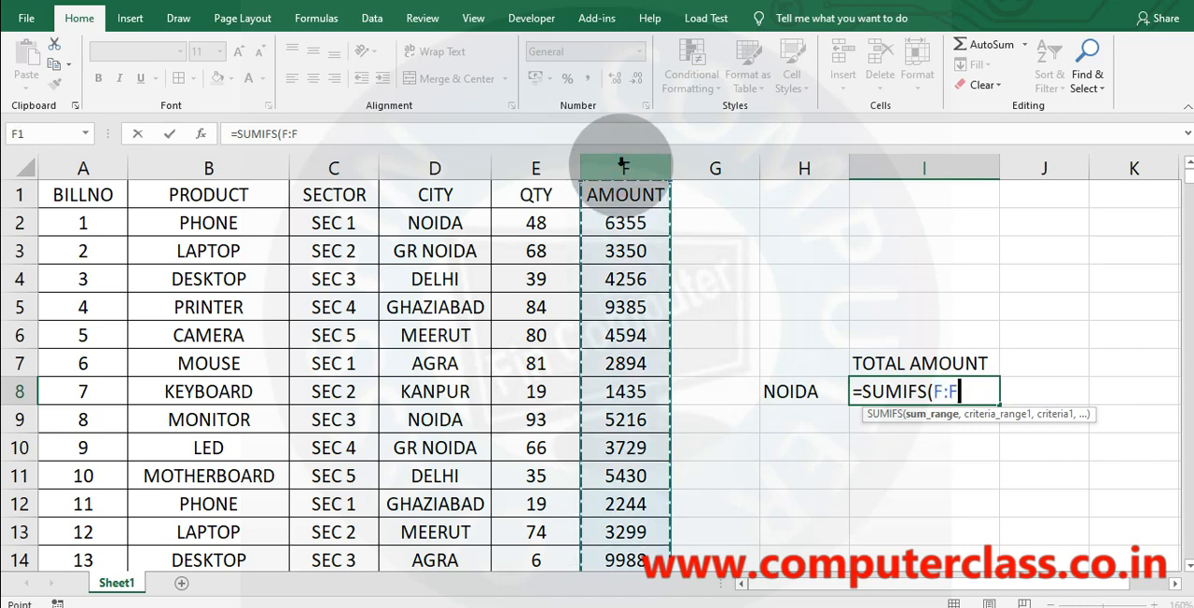
pyautogui.write(',')
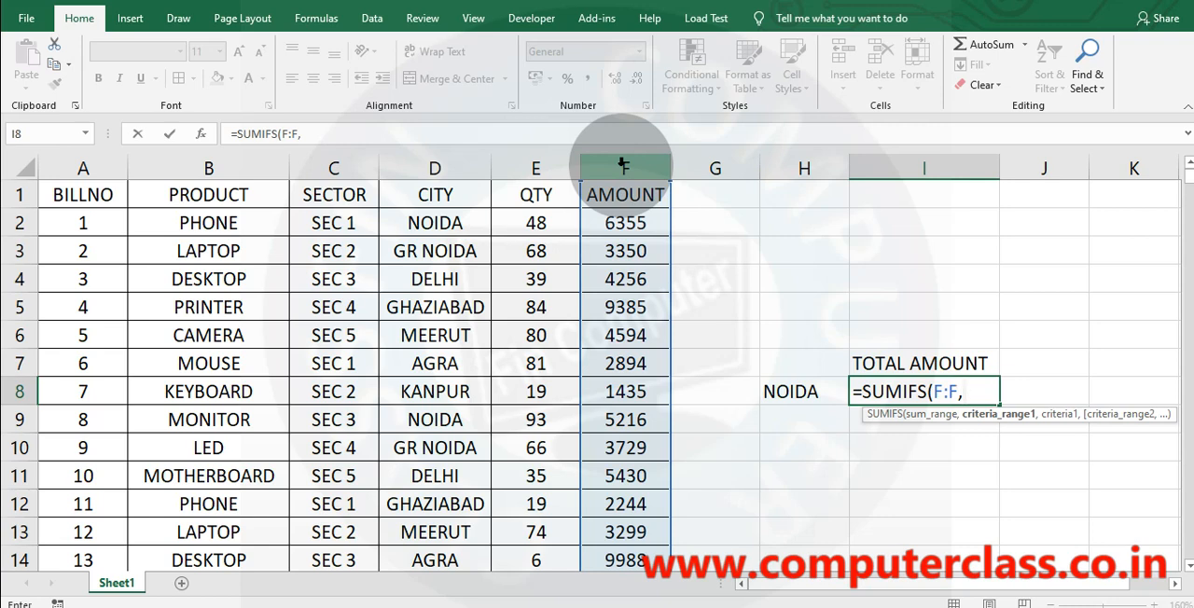
pyautogui.click(436, 167)
pyautogui.write(',')
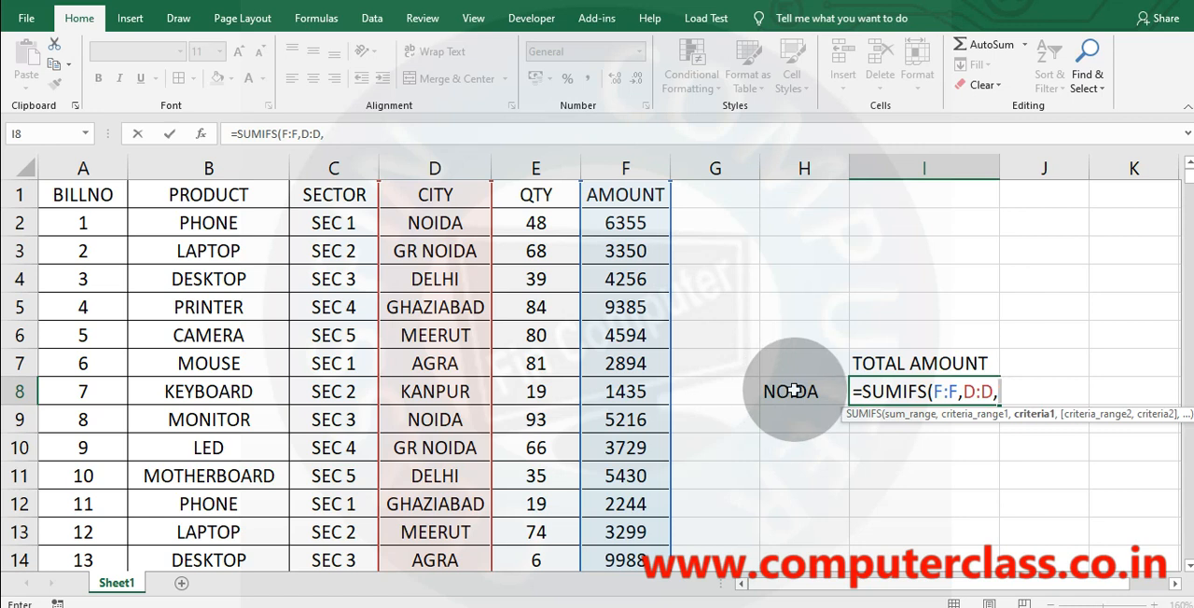
# Complete the SUMIFS formula in I8 with the text criterion "NOIDA" for the city range.
pyautogui.click(792, 391)
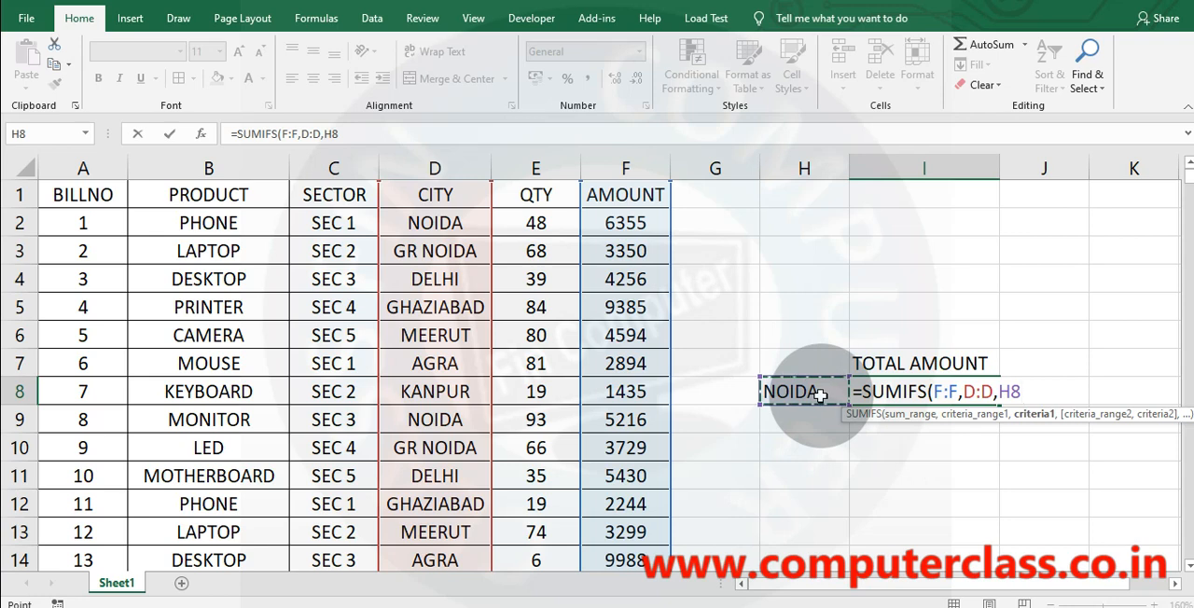
pyautogui.press('BackSpace')
pyautogui.press('BackSpace')
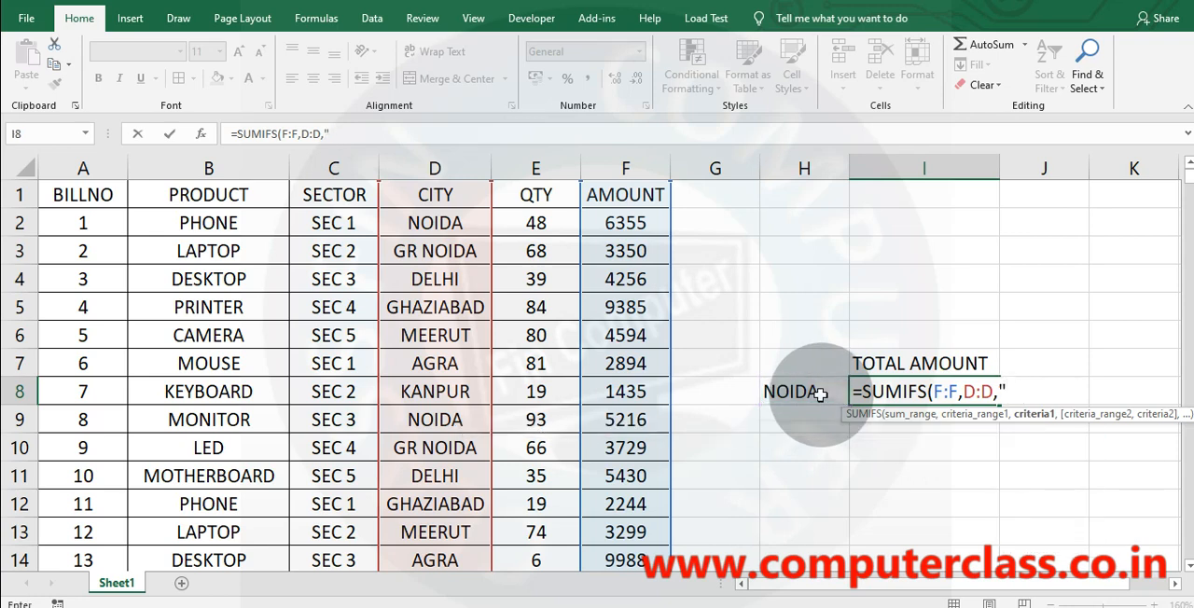
pyautogui.write('"NOID')
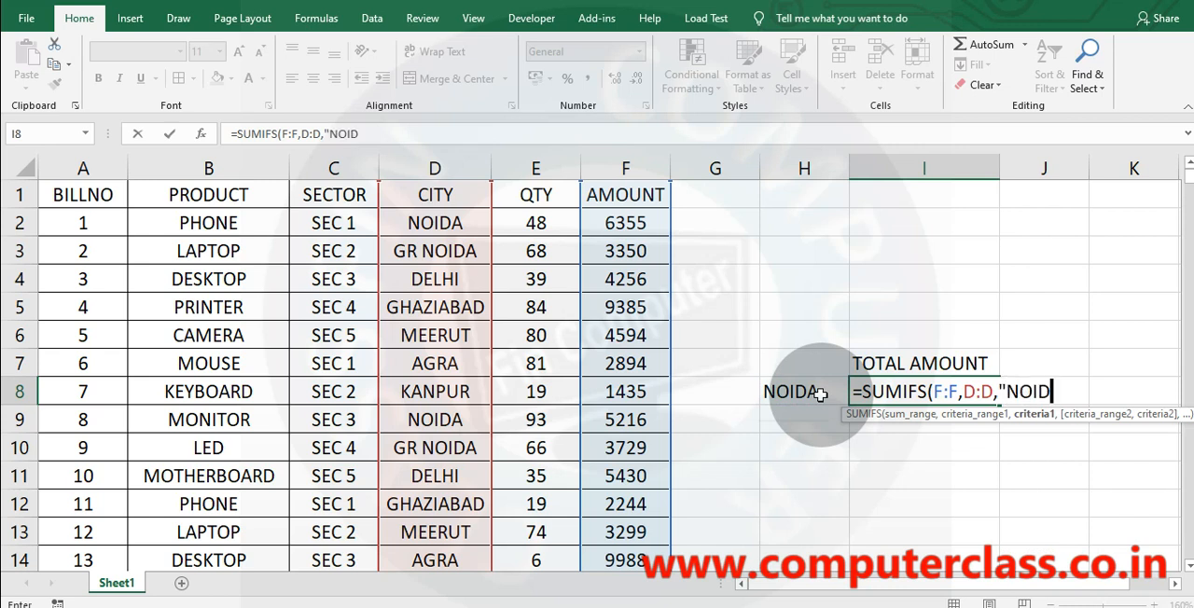
pyautogui.write('A")')
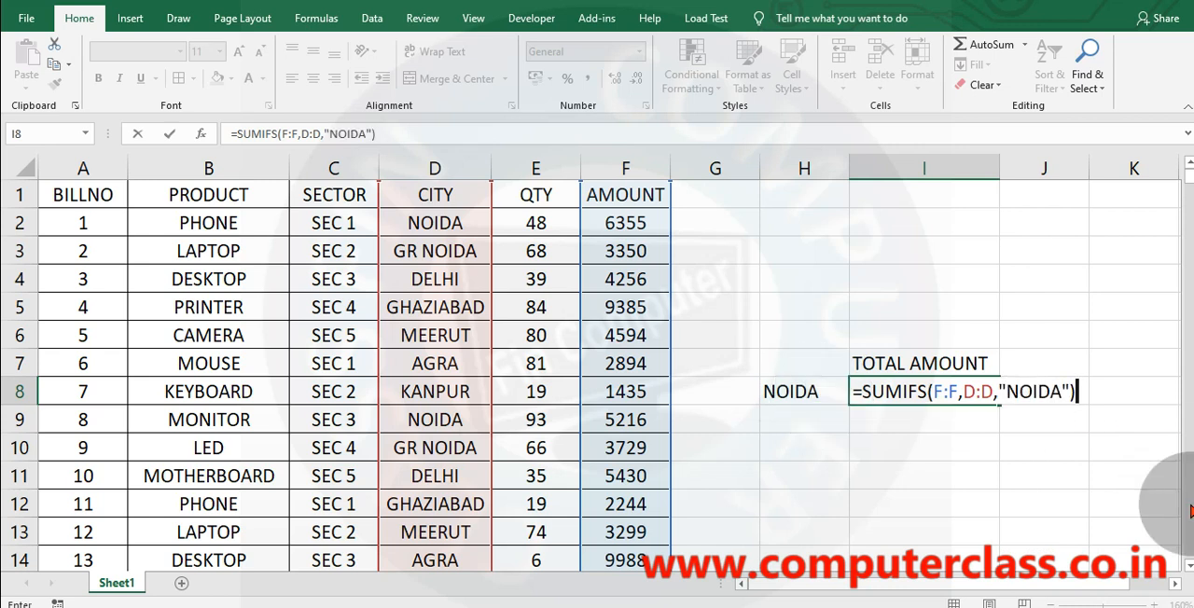
pyautogui.press('BackSpace')
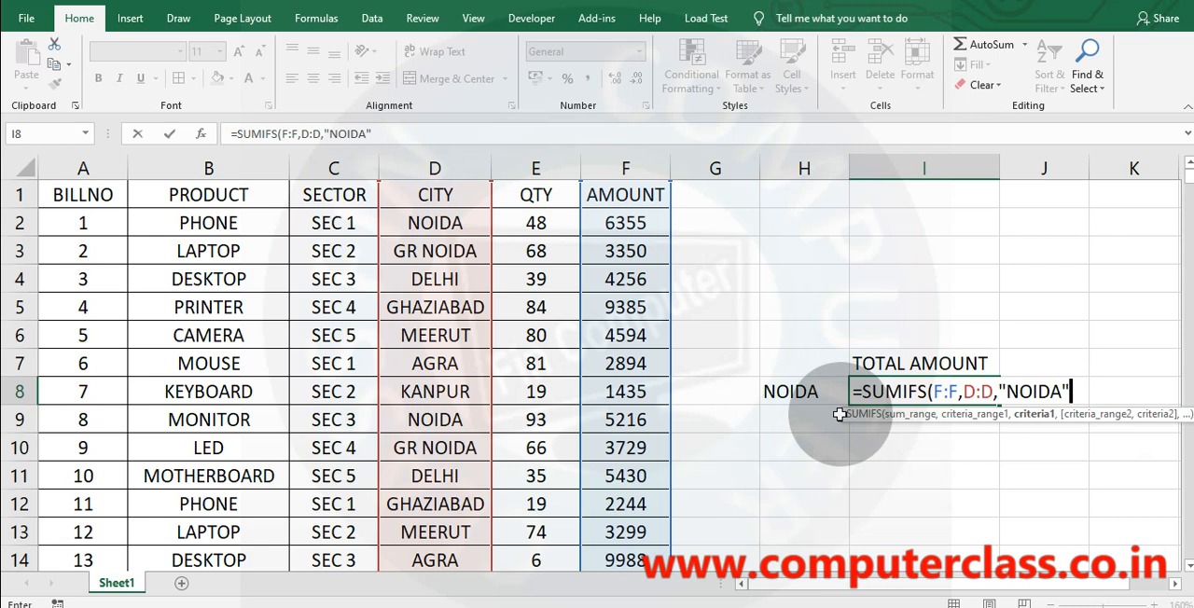
pyautogui.press('Return')
pyautogui.click(915, 390)
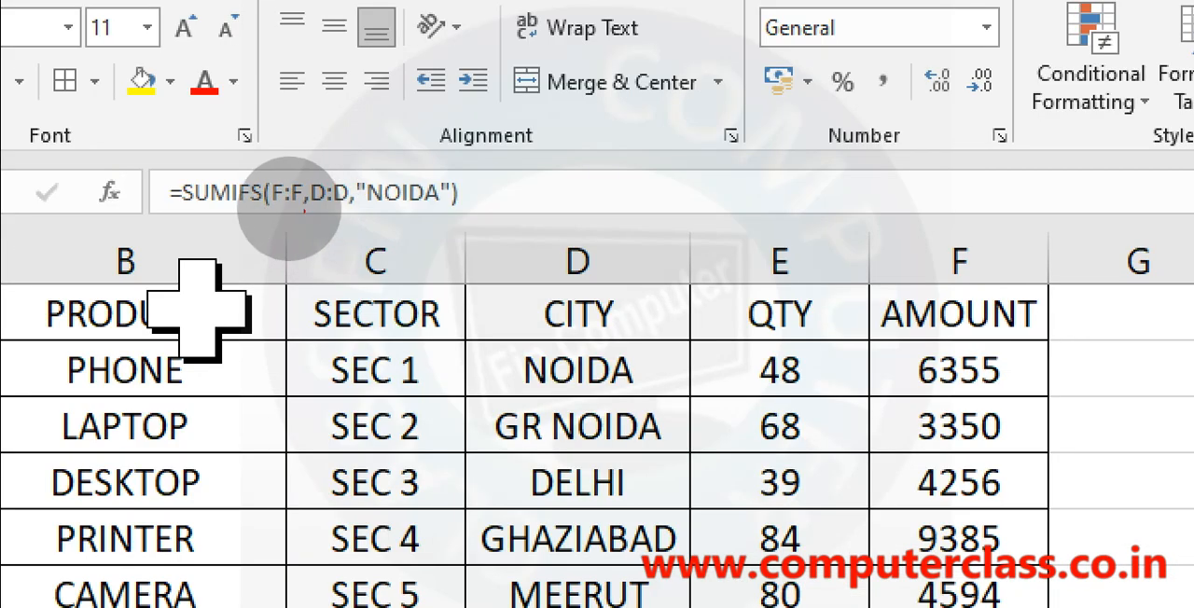
pyautogui.moveTo(271, 205); pyautogui.dragTo(441, 216)
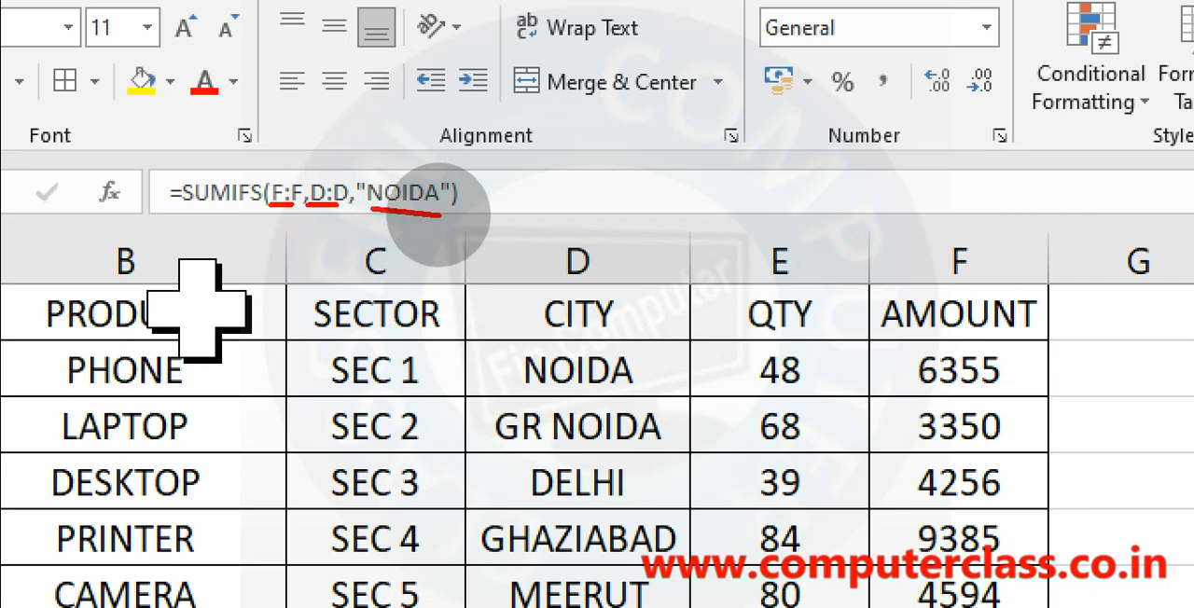
pyautogui.press('Escape')
pyautogui.hotkey('ctrl', '4')
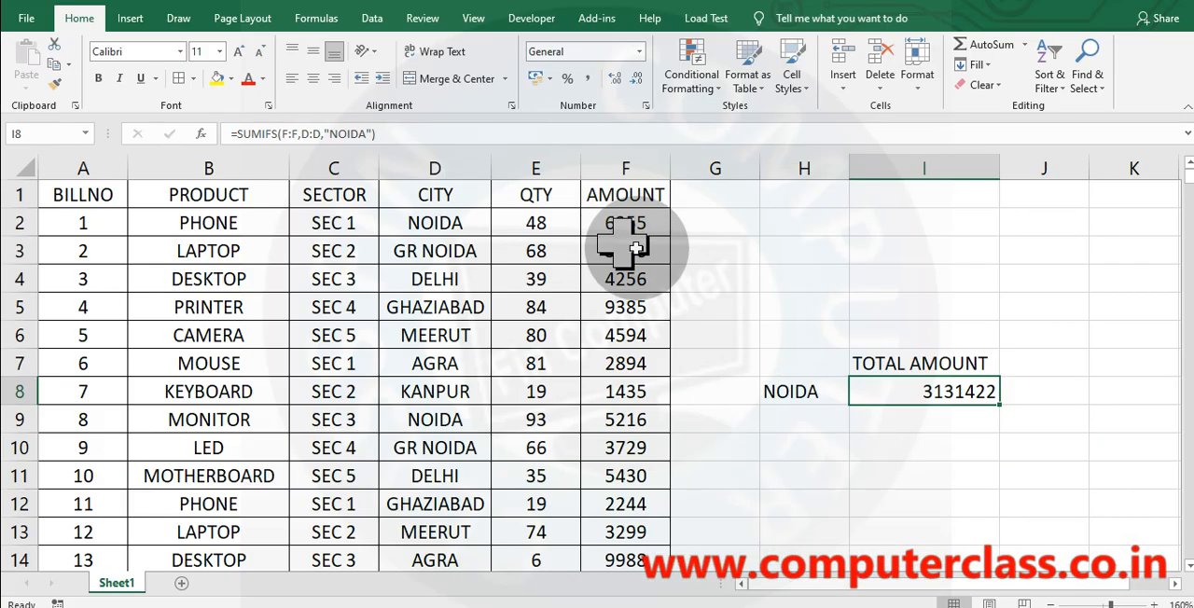
pyautogui.click(786, 418)
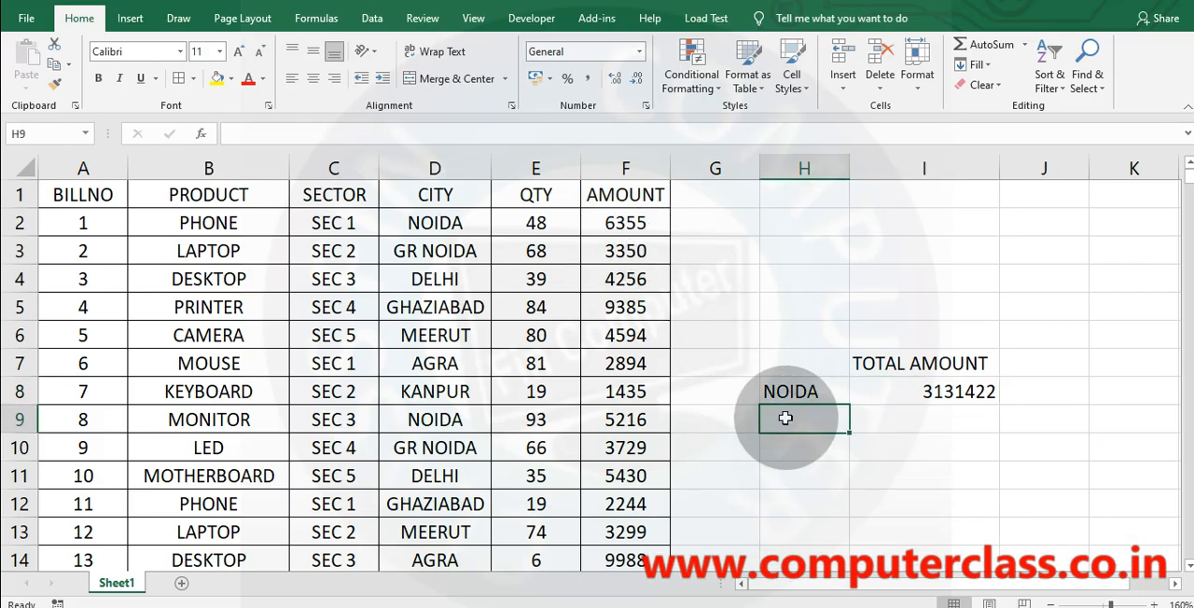
pyautogui.write('NOIDA +')
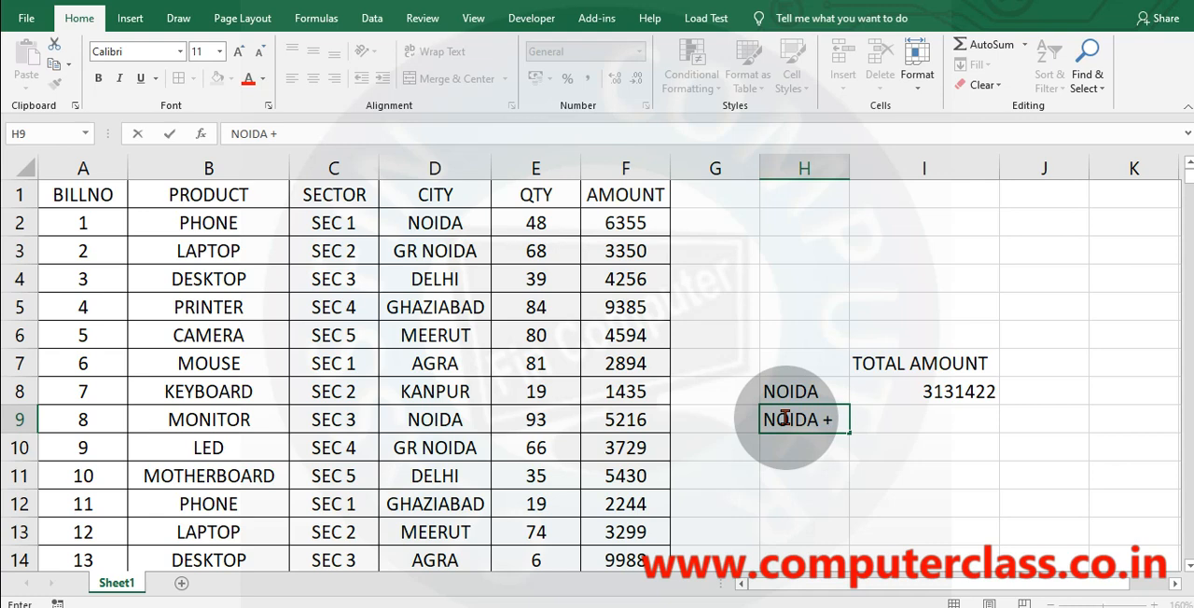
pyautogui.press('BackSpace')
pyautogui.press('BackSpace')
pyautogui.press('BackSpace')
pyautogui.press('BackSpace')
pyautogui.press('BackSpace')
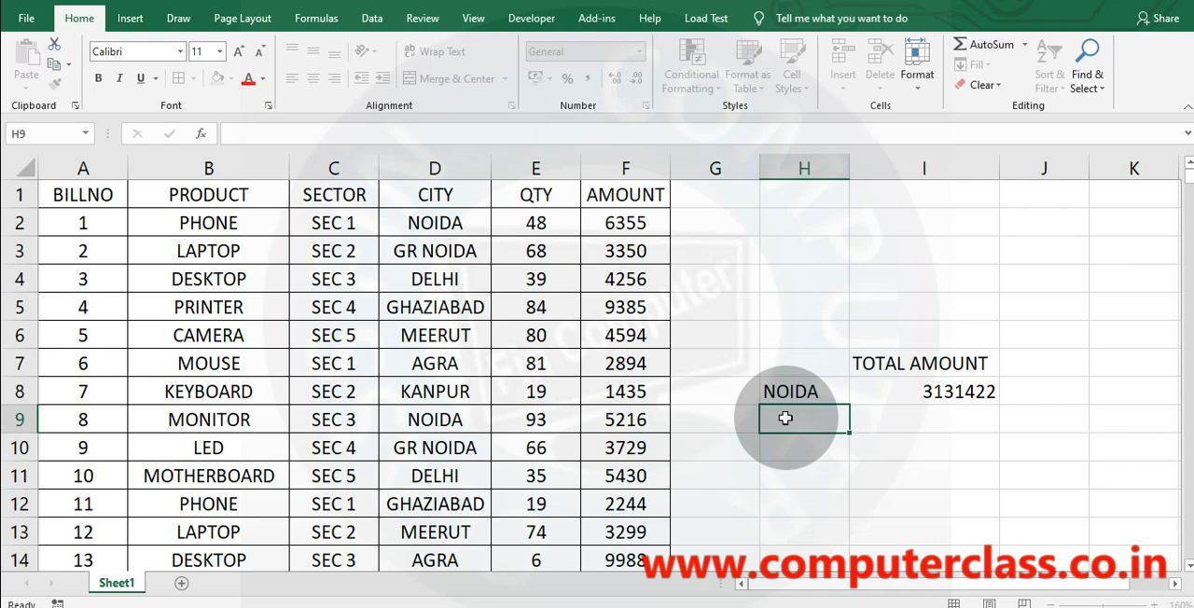
pyautogui.press('Escape')
# Enter the labels CITY in G9 and PRODUCT in G10.
pyautogui.press('Left')
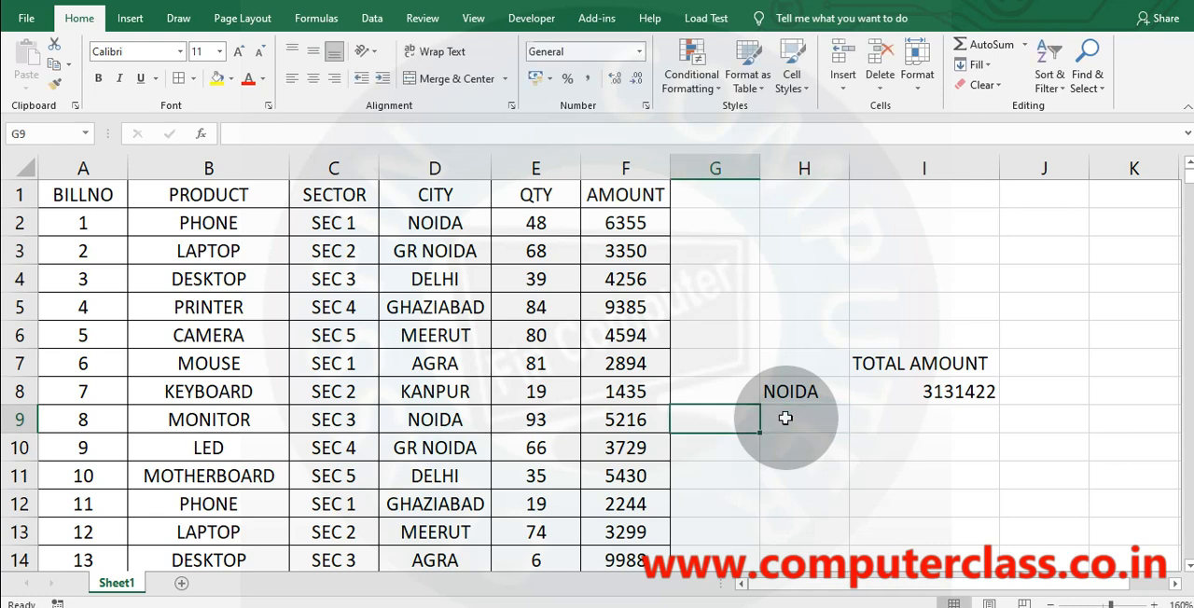
pyautogui.write('CITY')
pyautogui.press('Return')
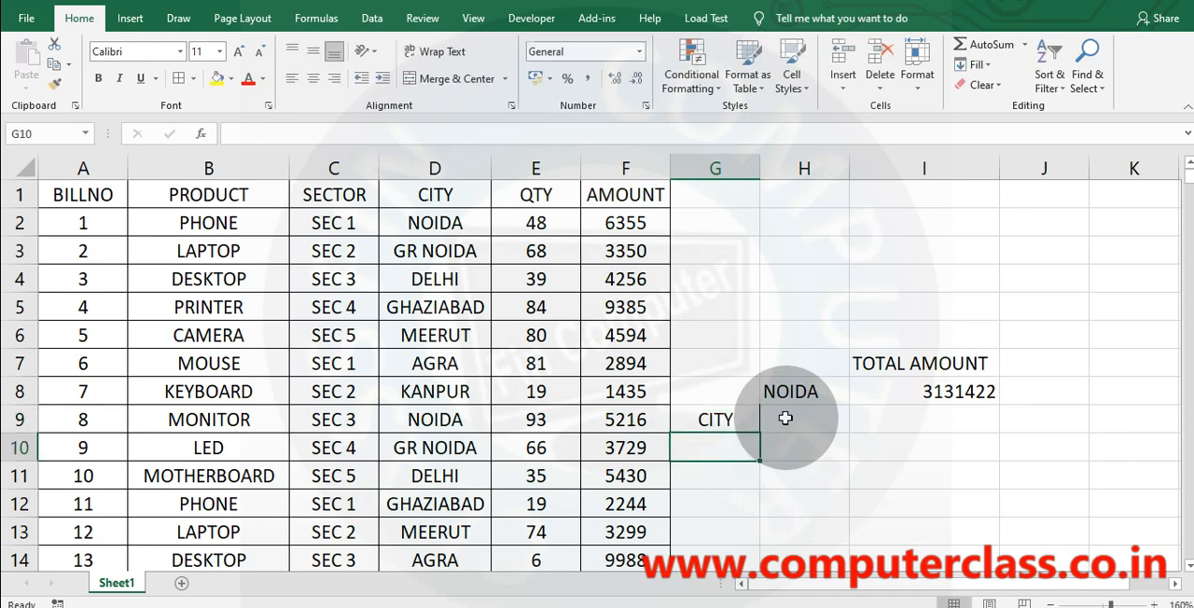
pyautogui.write('PRODUCT')
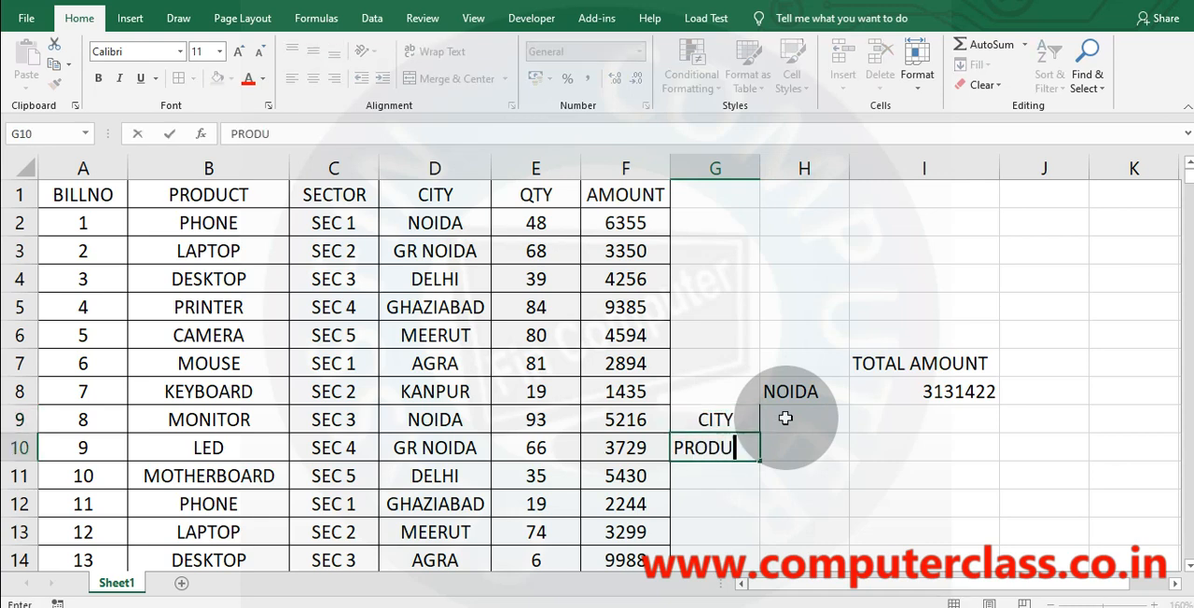
pyautogui.press('Return')
pyautogui.press('Up')
pyautogui.press('Up')
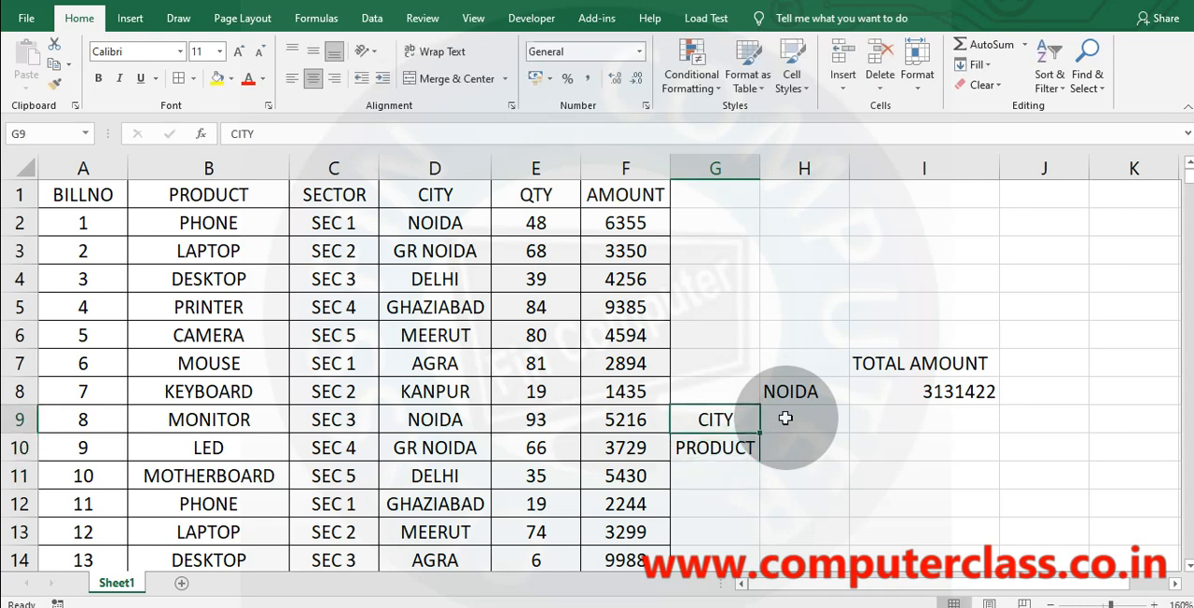
# Discard the NOIDA entry started in H9 and clear the labels from G9:G10.
pyautogui.click(800, 417)
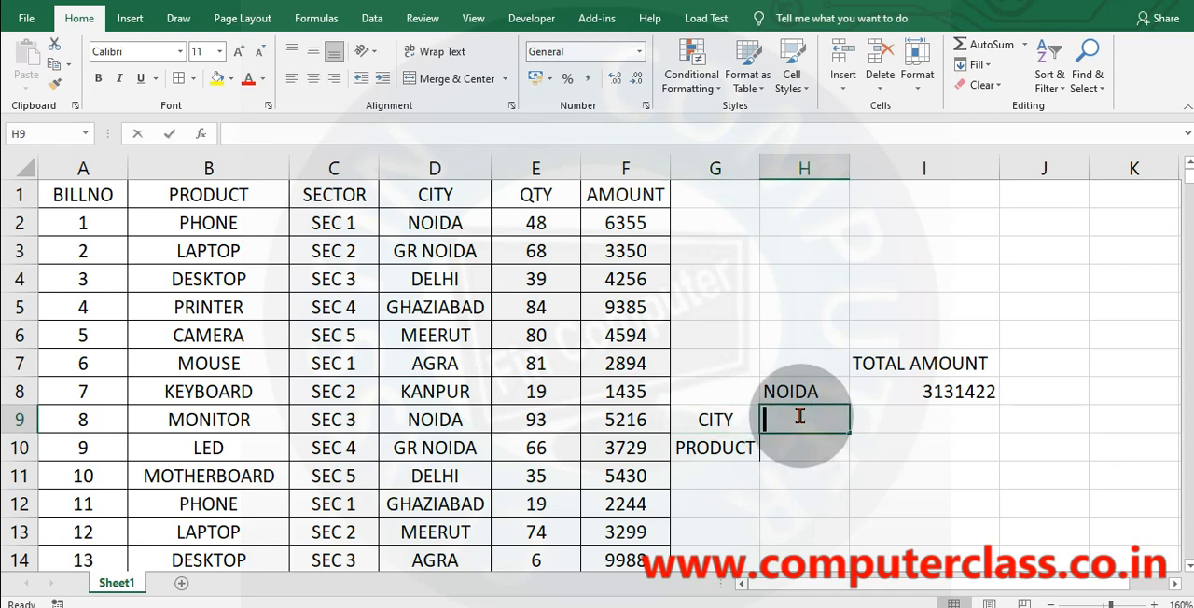
pyautogui.write('NOIDA')
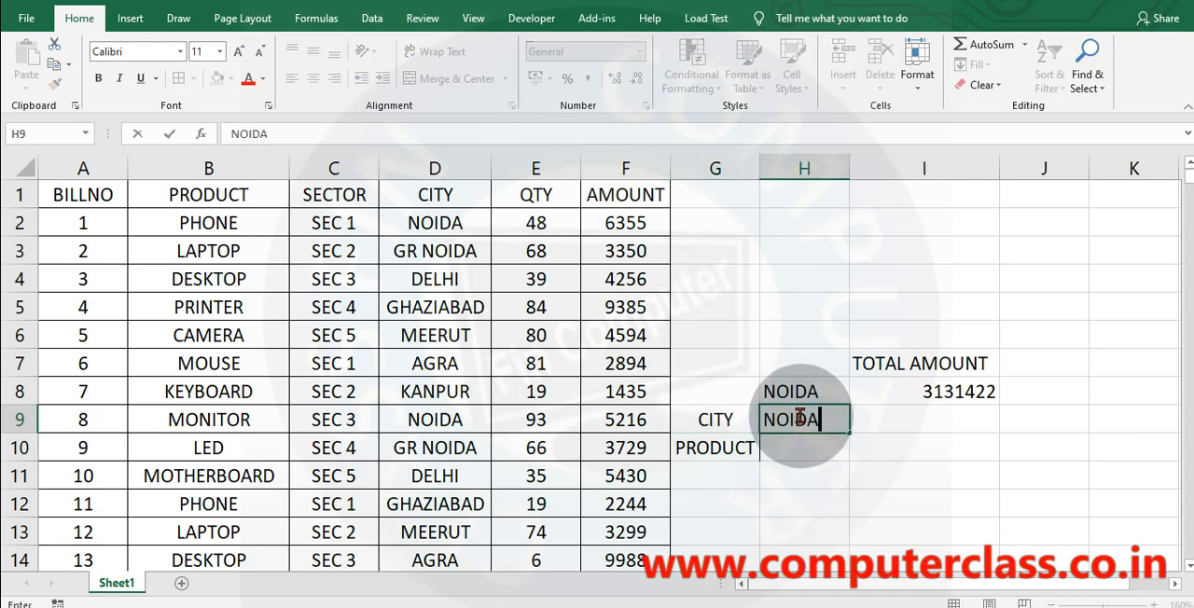
pyautogui.press('BackSpace')
pyautogui.press('BackSpace')
pyautogui.press('BackSpace')
pyautogui.press('BackSpace')
pyautogui.moveTo(715, 418); pyautogui.dragTo(714, 448)
pyautogui.press('Delete')
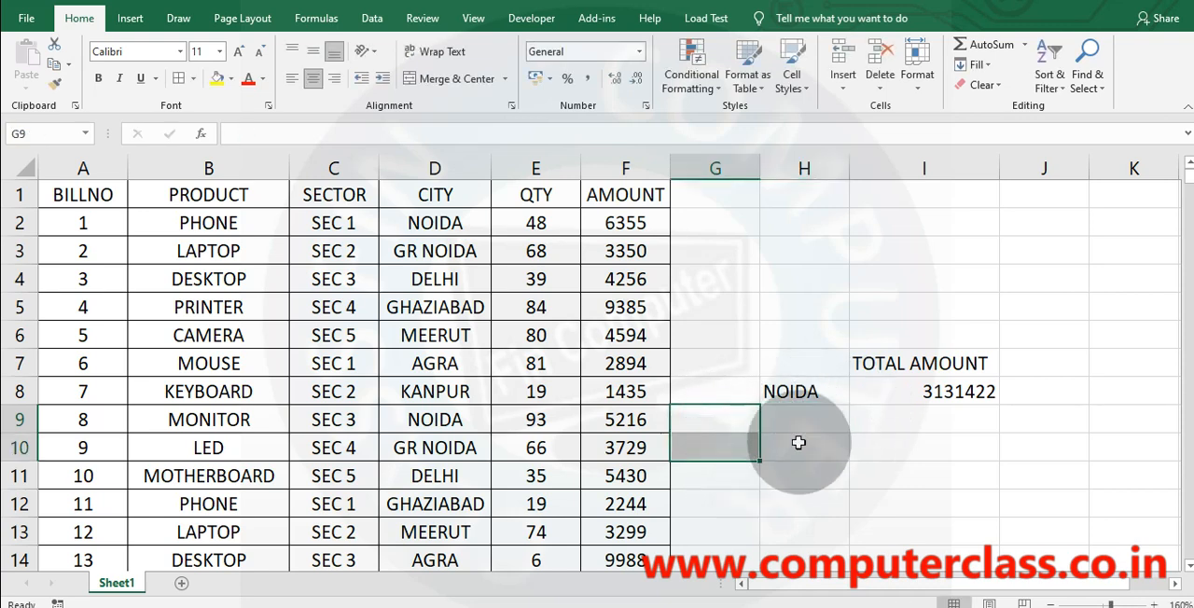
# Enter the label NOIDA+PHONE in H9 and autofit the width of column H.
pyautogui.click(799, 419)
pyautogui.write('NOIDA')
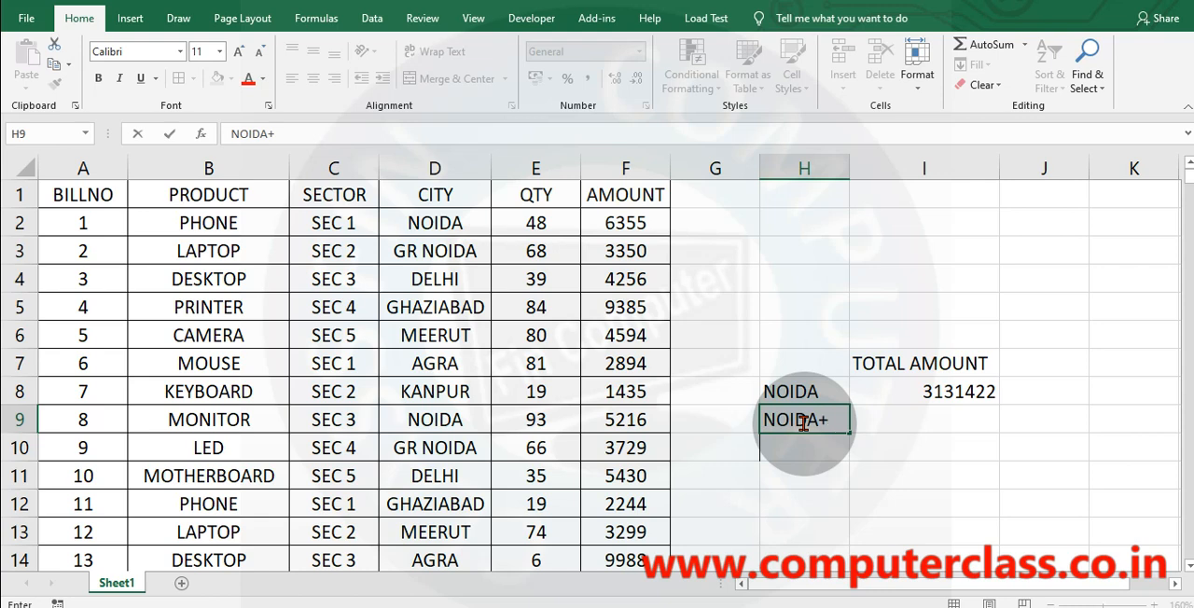
pyautogui.write('+PHONE')
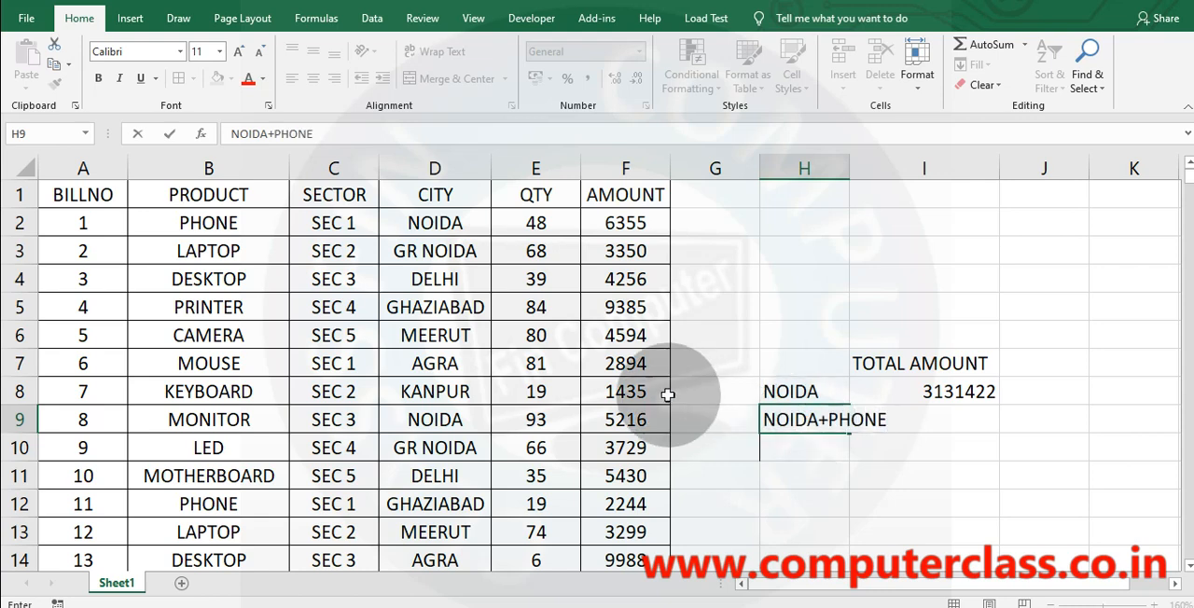
pyautogui.click(821, 497)
pyautogui.doubleClick(849, 169)
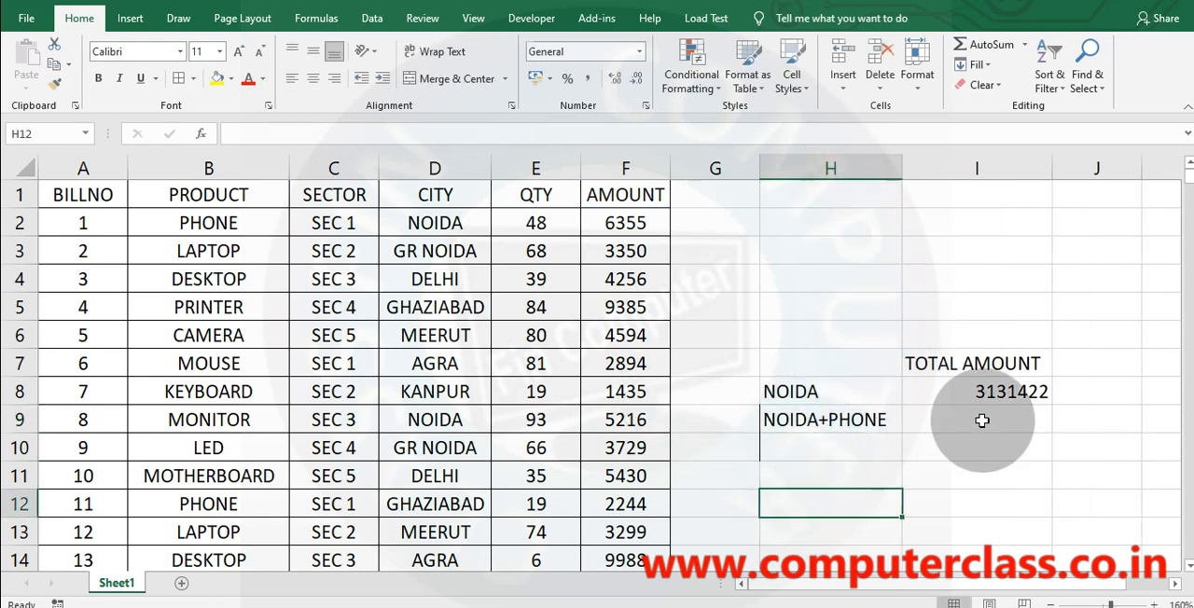
# Start a SUMIFS formula in I9 with F:F as the sum range, D:D as the first criteria range and "NOIDA" as its criterion.
pyautogui.doubleClick(981, 420)
pyautogui.write('=SUM')
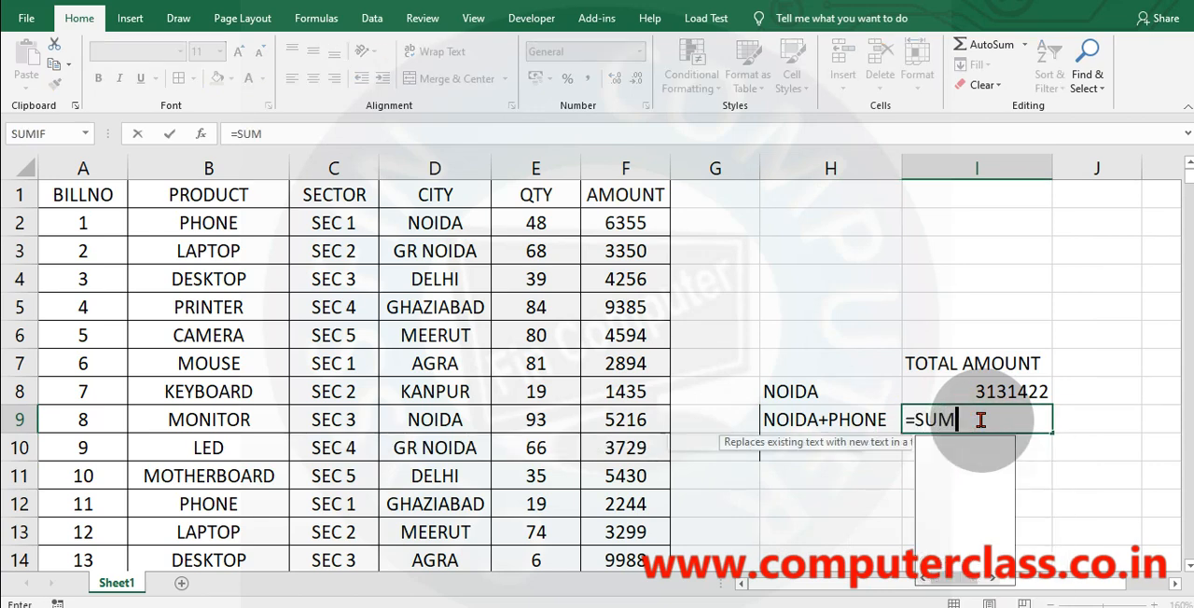
pyautogui.write('IFS(')
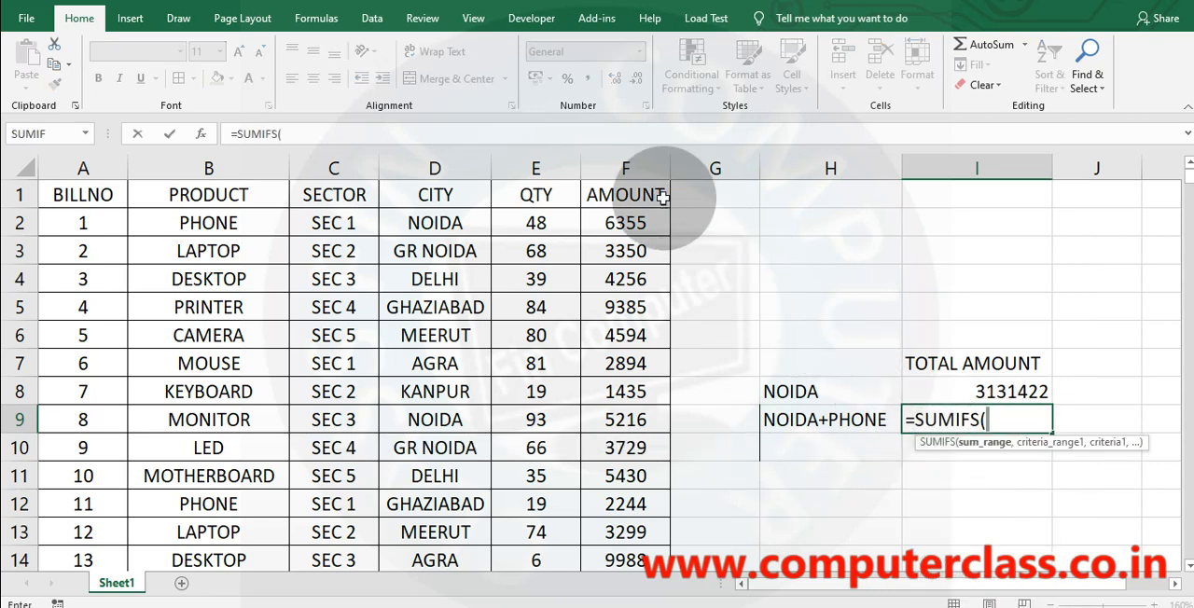
pyautogui.click(628, 165)
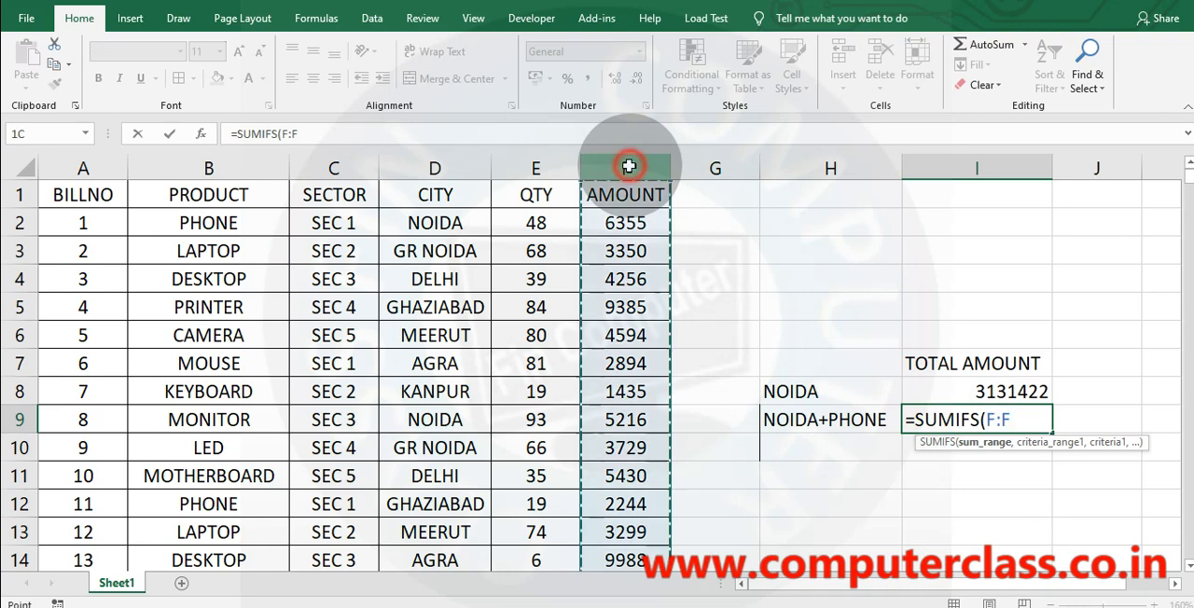
pyautogui.write(',')
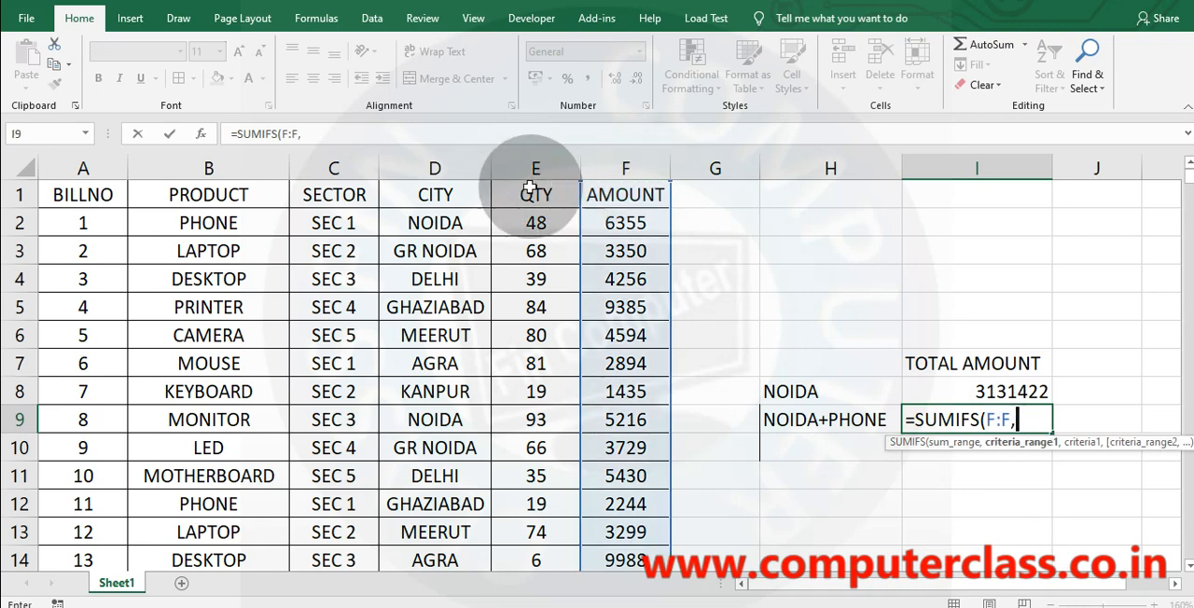
pyautogui.click(437, 168)
pyautogui.write(',')
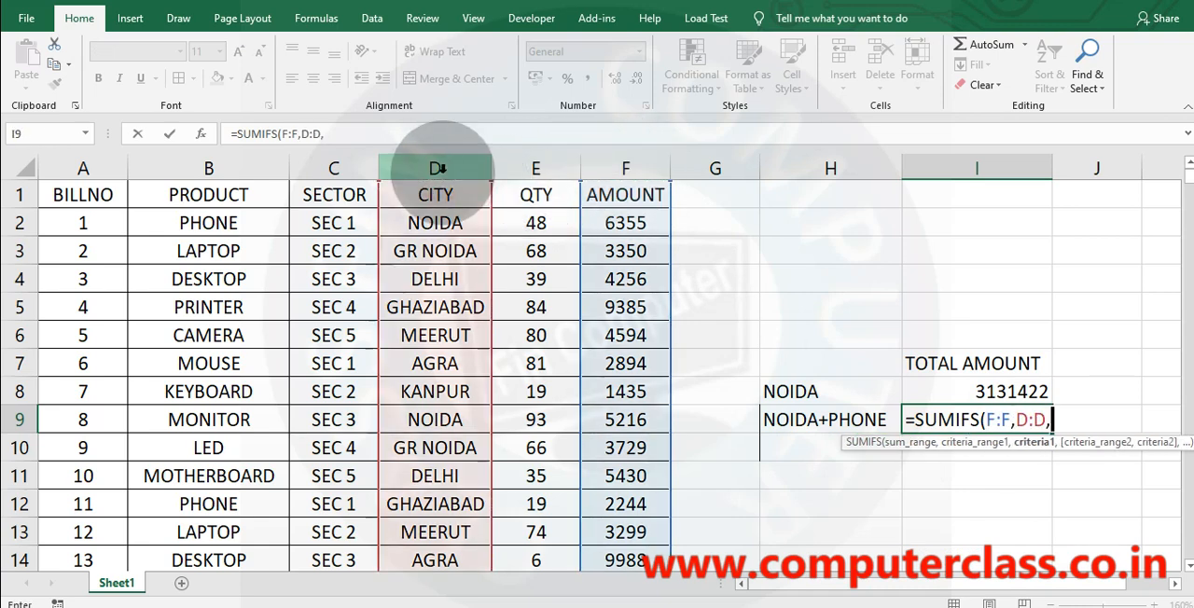
pyautogui.write('"NOIDA",')
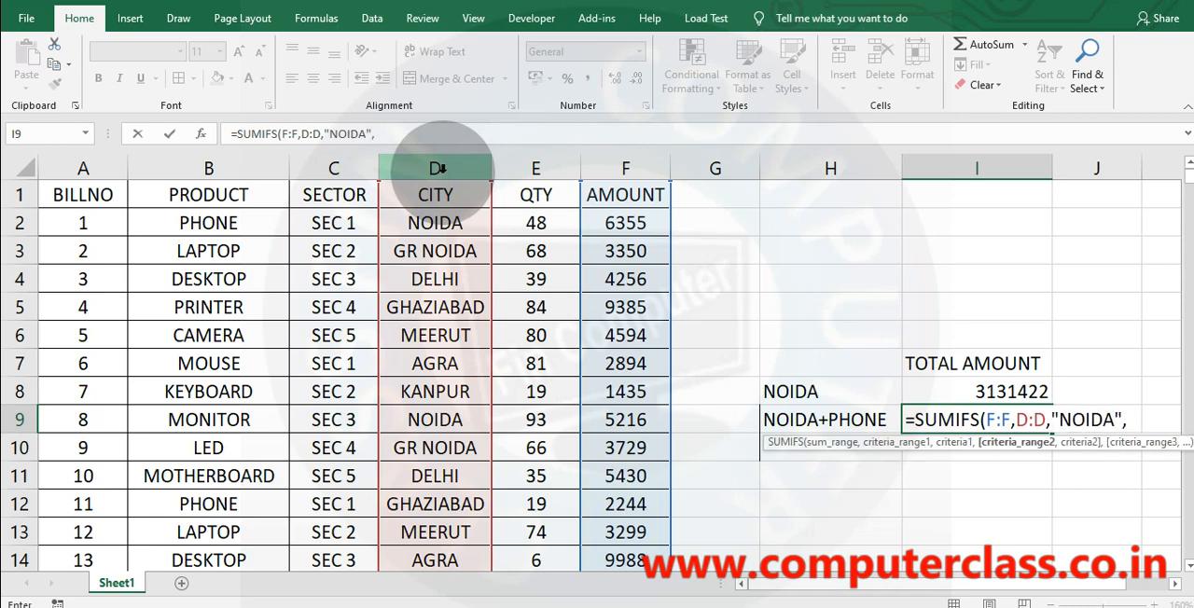
# Add B:B as the second criteria range with the criterion "PHONE" and close the SUMIFS formula in I9.
pyautogui.click(191, 166)
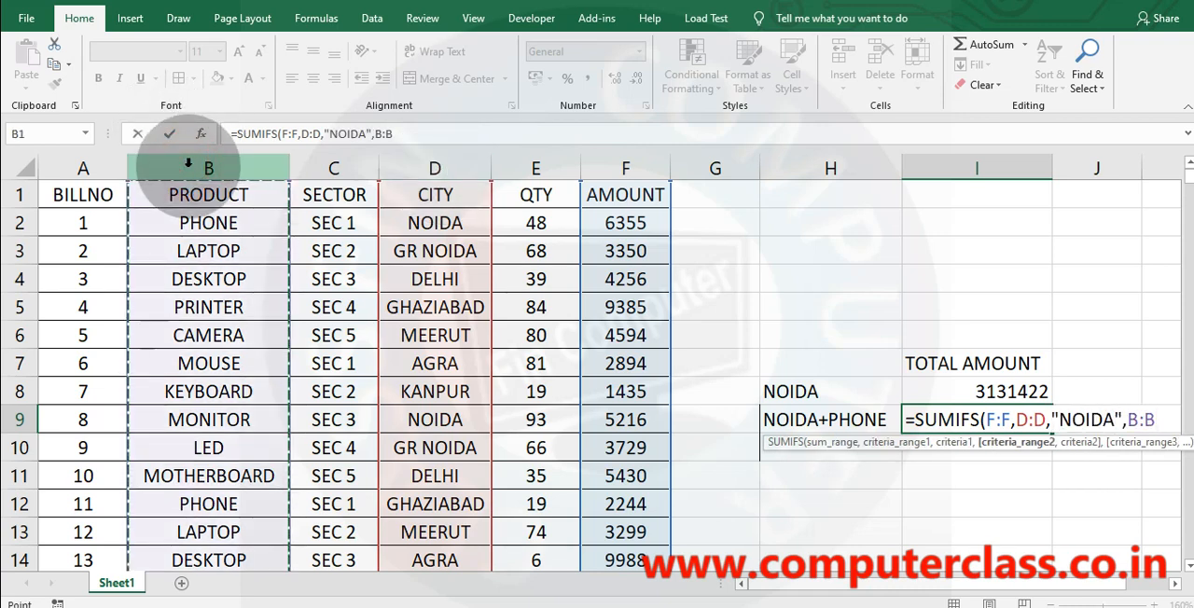
pyautogui.write(',')
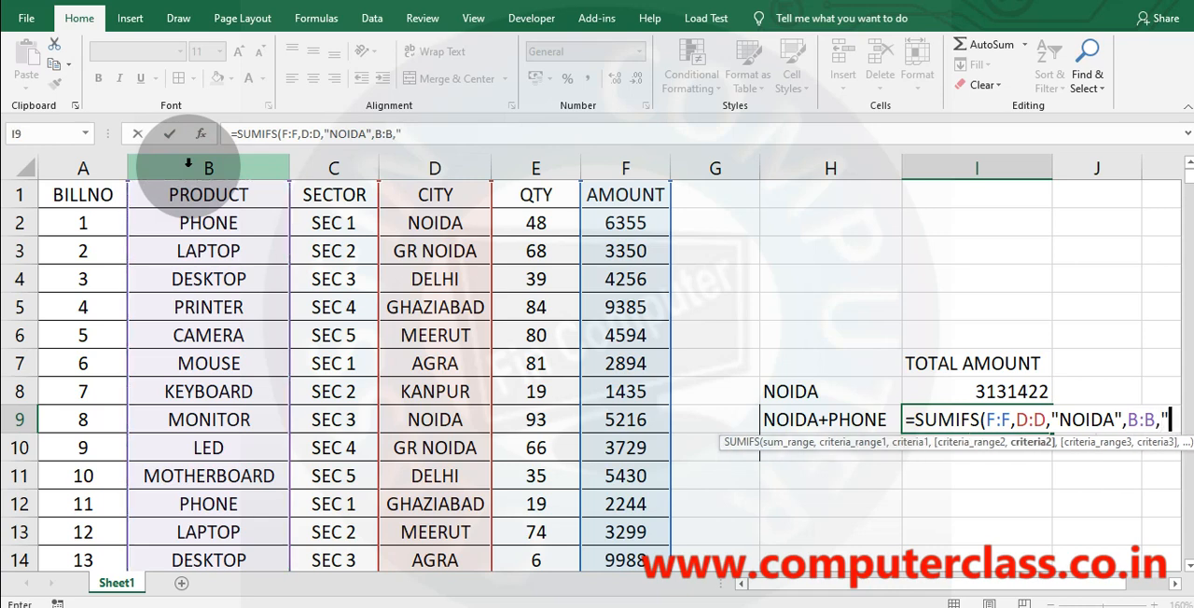
pyautogui.write('"PHONE')
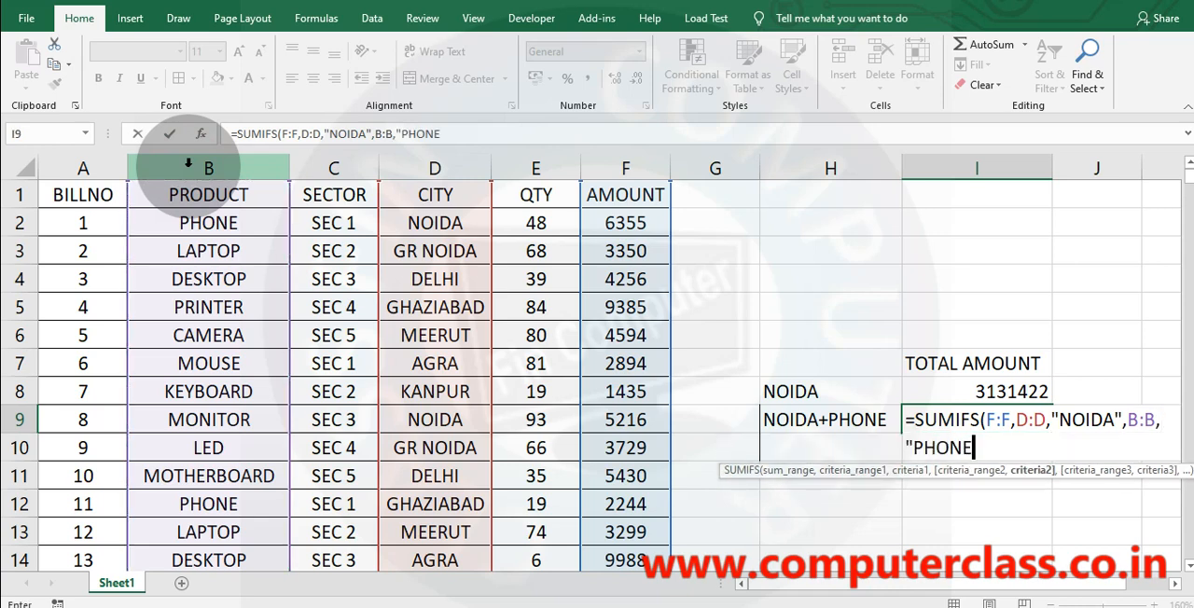
pyautogui.write('")')
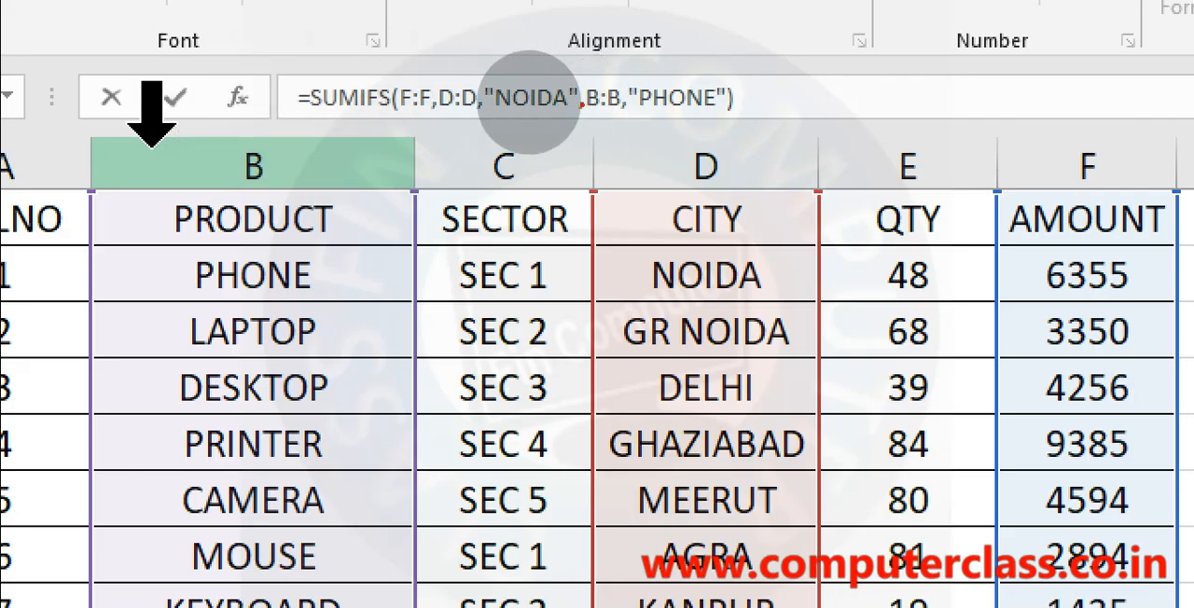
pyautogui.moveTo(396, 117); pyautogui.dragTo(422, 112)
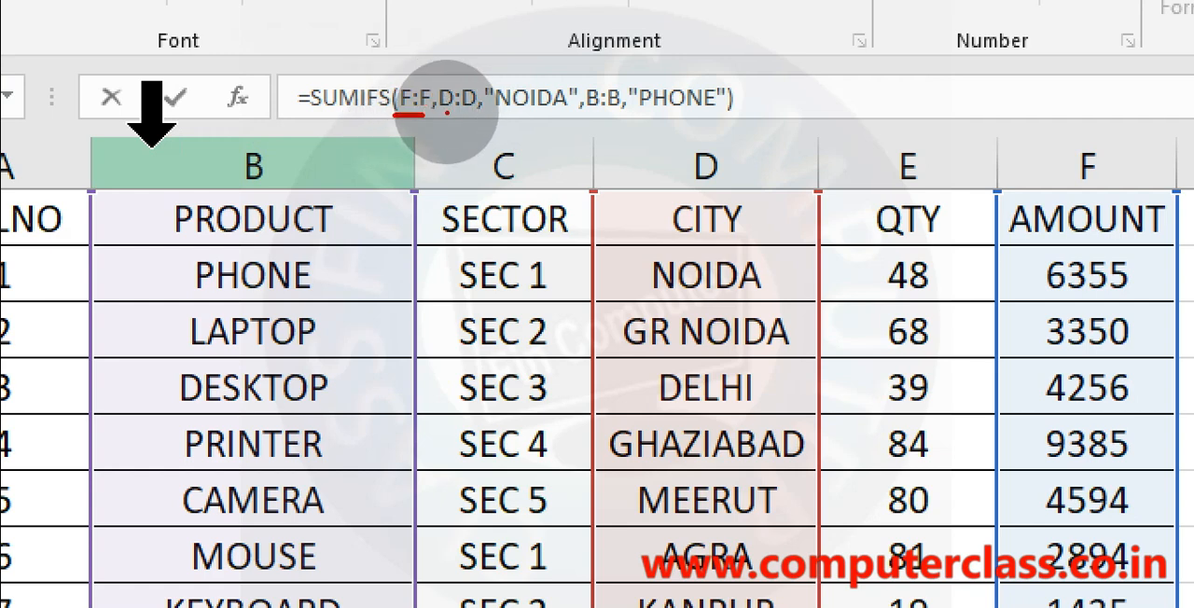
pyautogui.moveTo(444, 114); pyautogui.dragTo(719, 113)
pyautogui.click(478, 111)
pyautogui.click(588, 114)
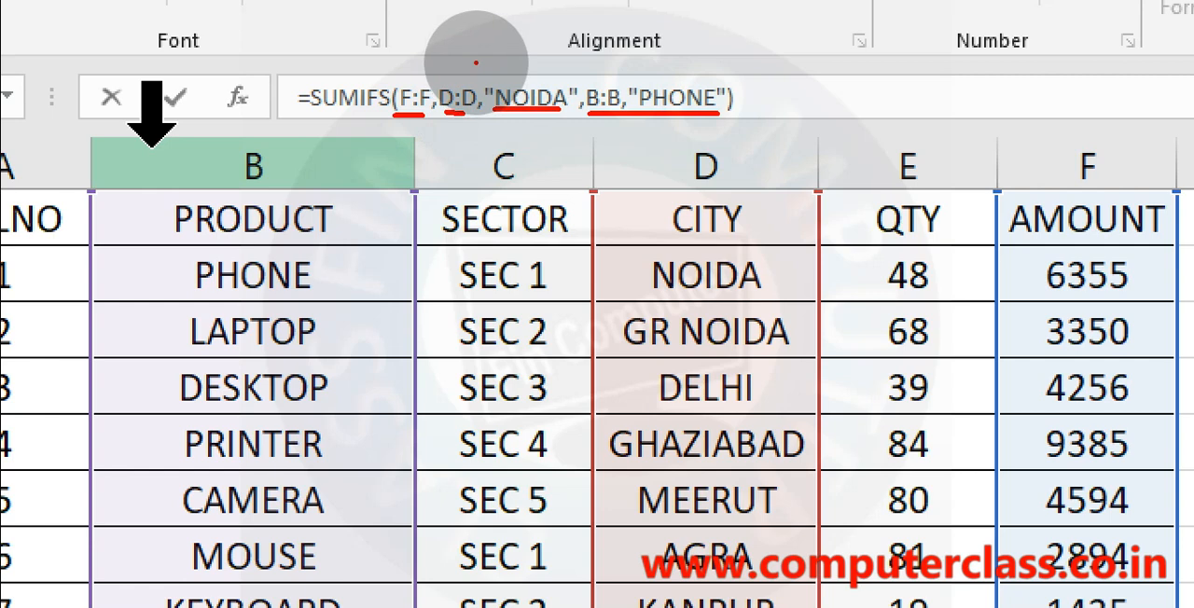
pyautogui.moveTo(483, 67); pyautogui.dragTo(537, 43)
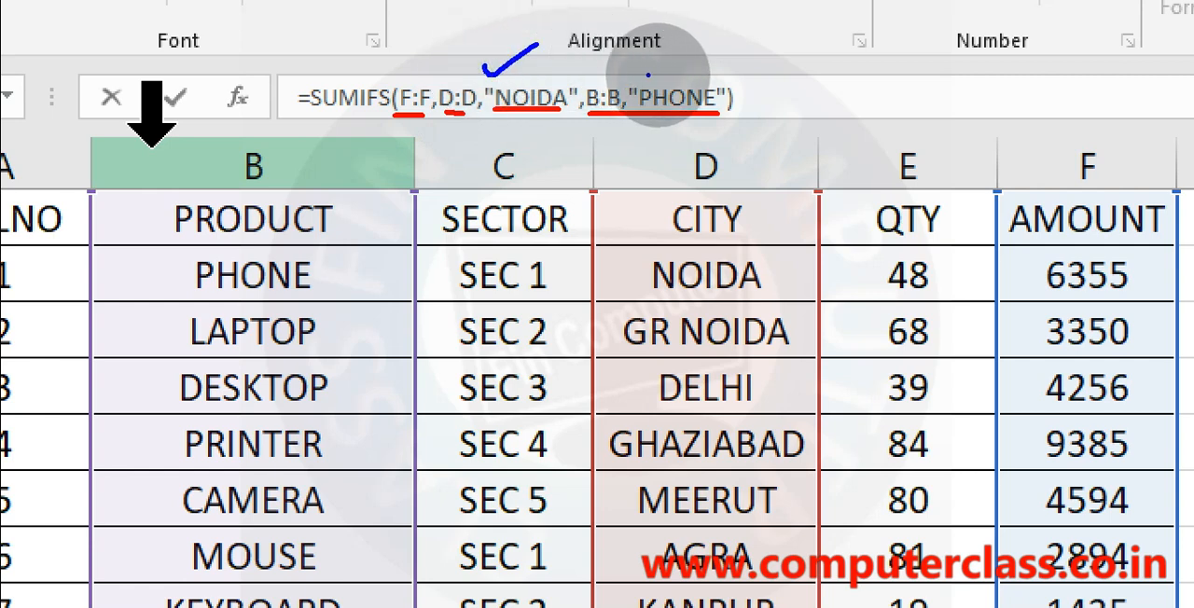
pyautogui.moveTo(682, 57)
pyautogui.mouseDown()
pyautogui.moveTo(659, 56)
pyautogui.moveTo(694, 82)
pyautogui.mouseUp()
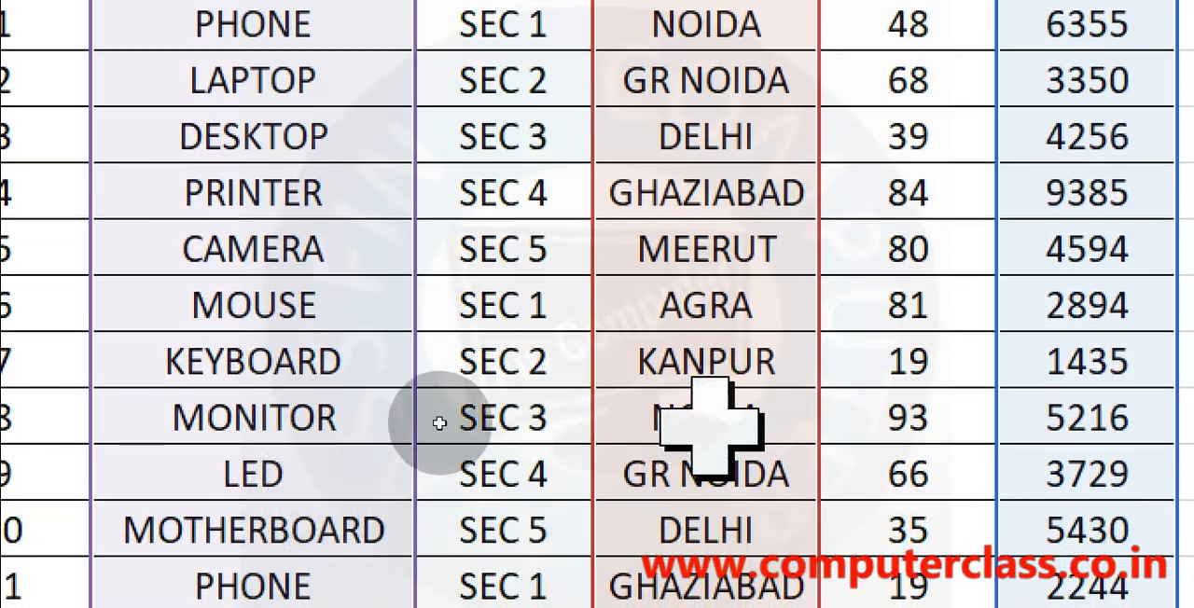
# Mark MONITOR, NOIDA and the amount in the bill 8 row, and check further table rows against the NOIDA and PHONE criteria.
pyautogui.moveTo(611, 414)
pyautogui.mouseDown()
pyautogui.moveTo(615, 425)
pyautogui.moveTo(663, 392)
pyautogui.mouseUp()
pyautogui.moveTo(142, 403)
pyautogui.mouseDown()
pyautogui.moveTo(280, 410)
pyautogui.moveTo(322, 450)
pyautogui.mouseUp()
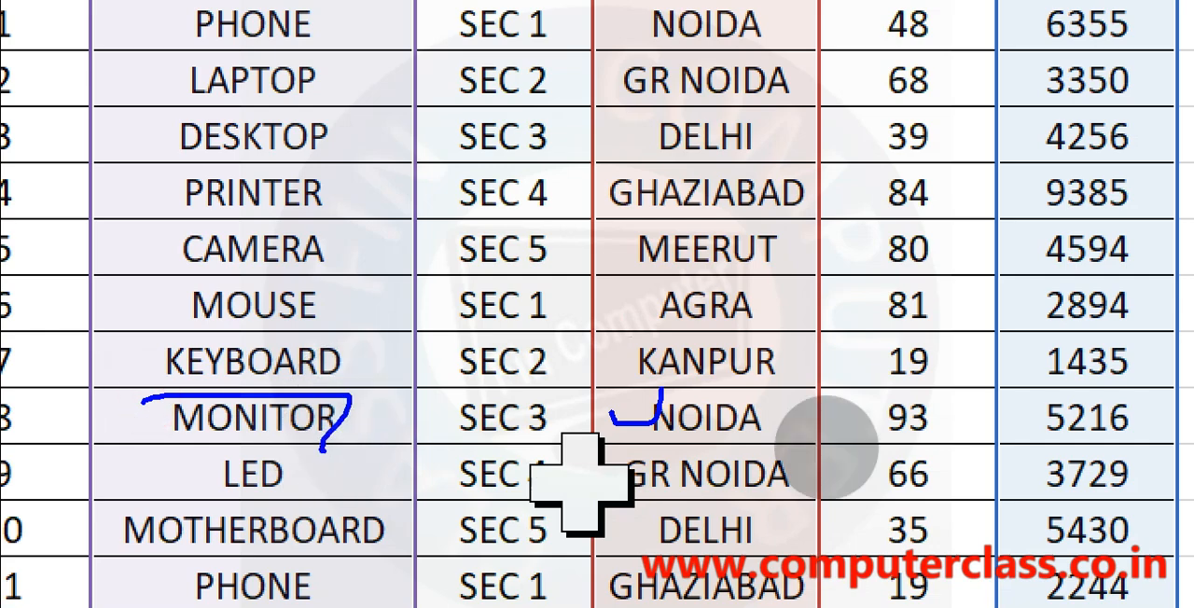
pyautogui.moveTo(1086, 401)
pyautogui.mouseDown()
pyautogui.moveTo(1172, 382)
pyautogui.moveTo(1147, 432)
pyautogui.moveTo(1017, 403)
pyautogui.mouseUp()
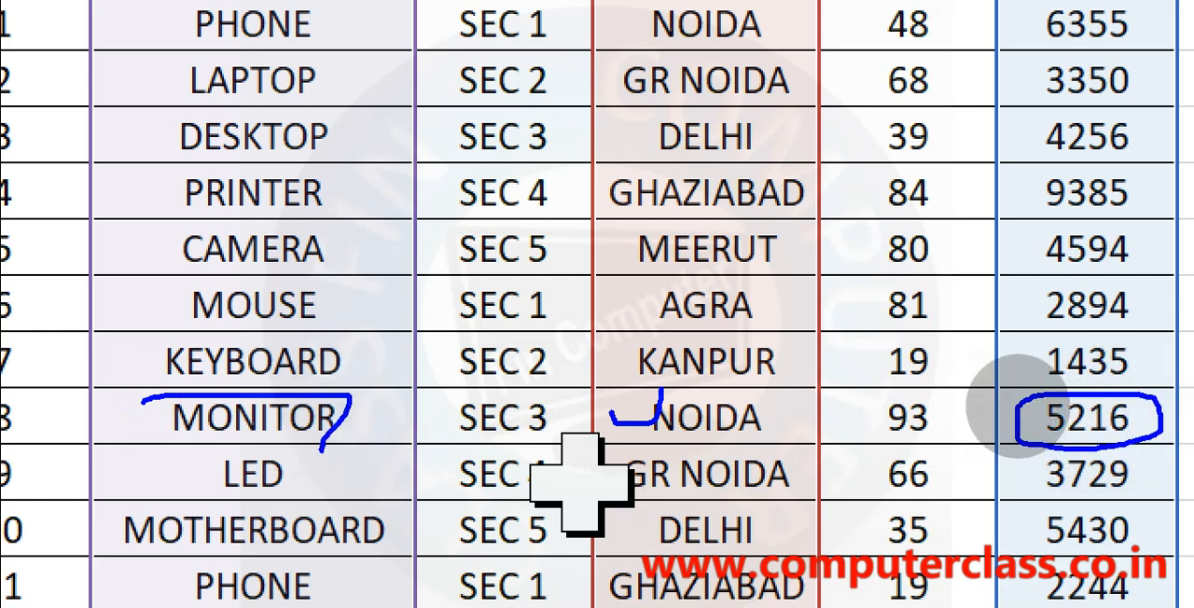
pyautogui.click(1011, 401)
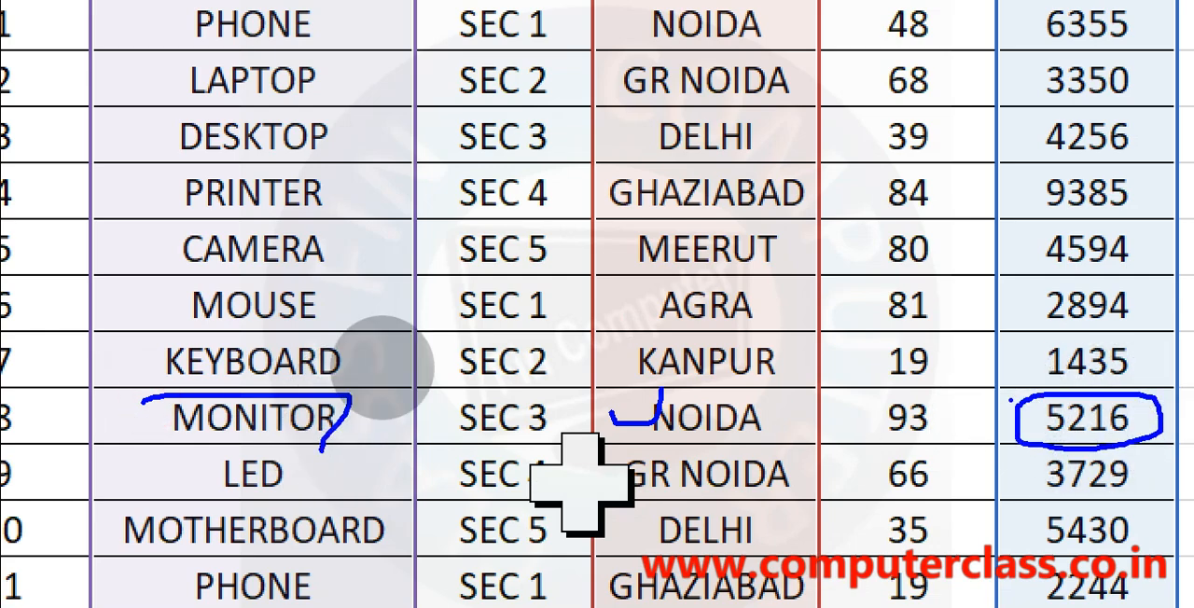
pyautogui.press('Escape')
pyautogui.scroll(-2, 390, 406)
pyautogui.scroll(-2, 440, 441)
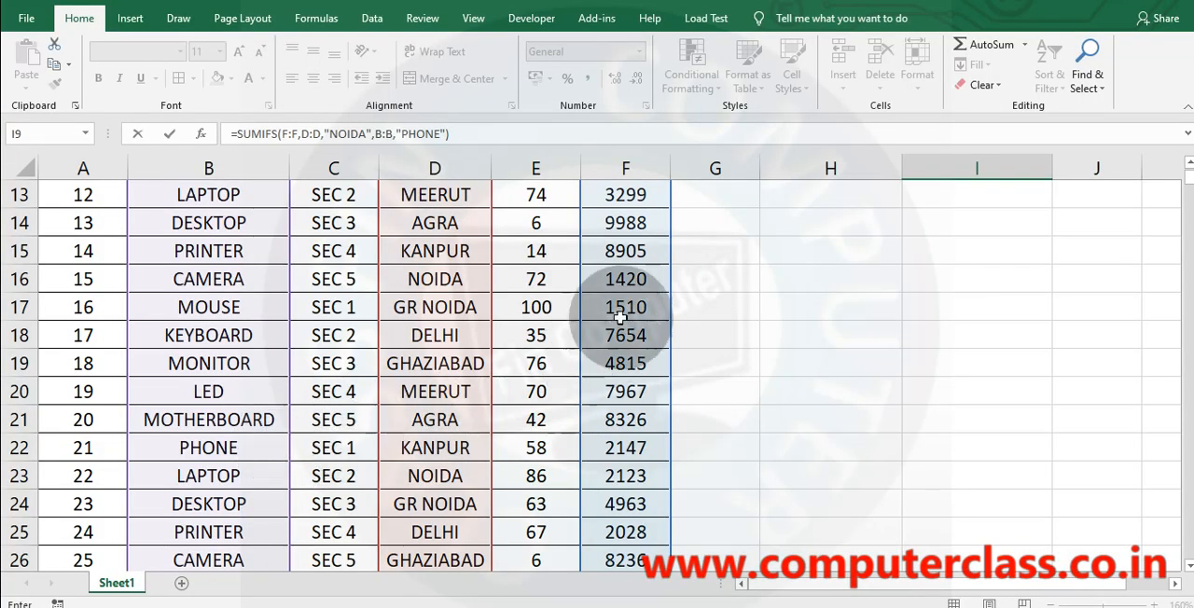
pyautogui.scroll(4, 1024, 150)
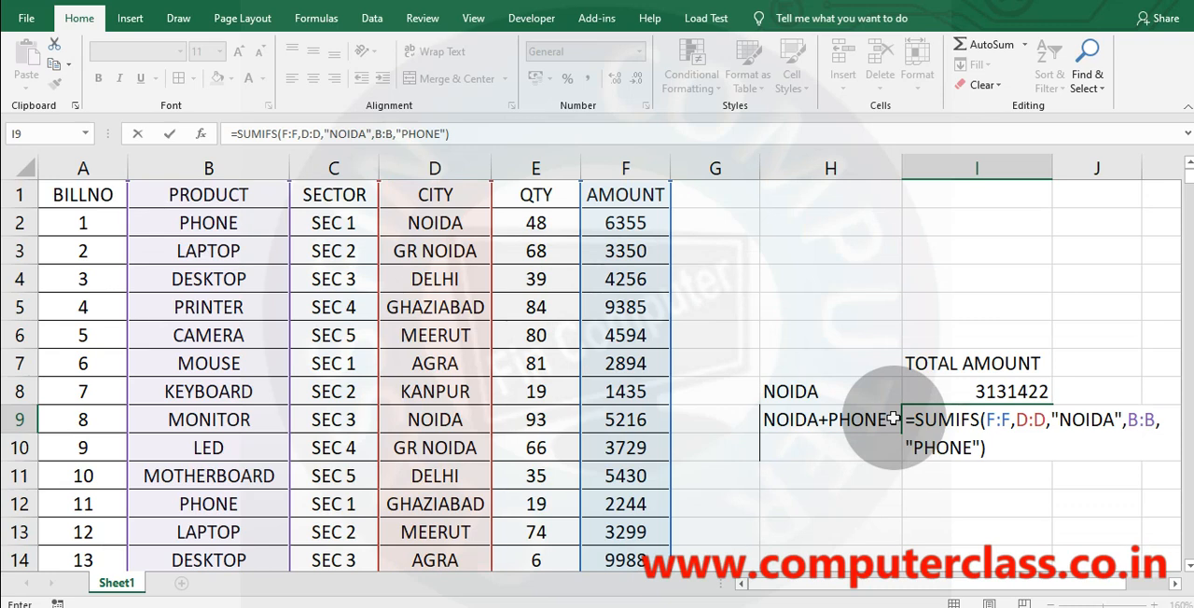
# Commit the SUMIFS formula in I9, then underline its "NOIDA" and "PHONE" criteria in the zoomed formula.
pyautogui.press('Return')
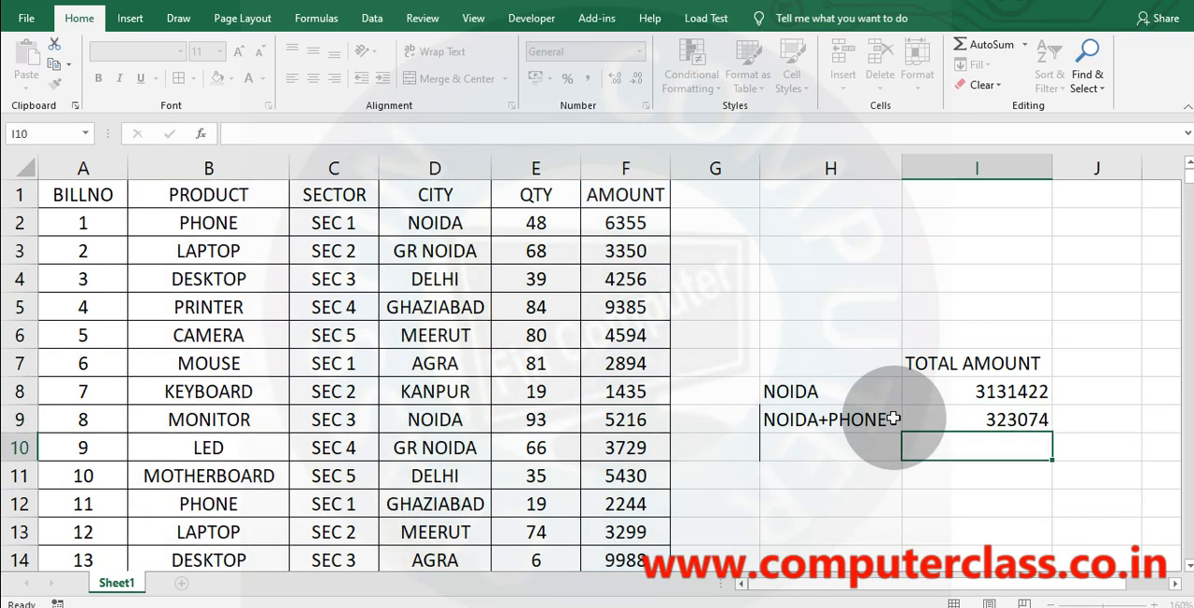
pyautogui.click(994, 424)
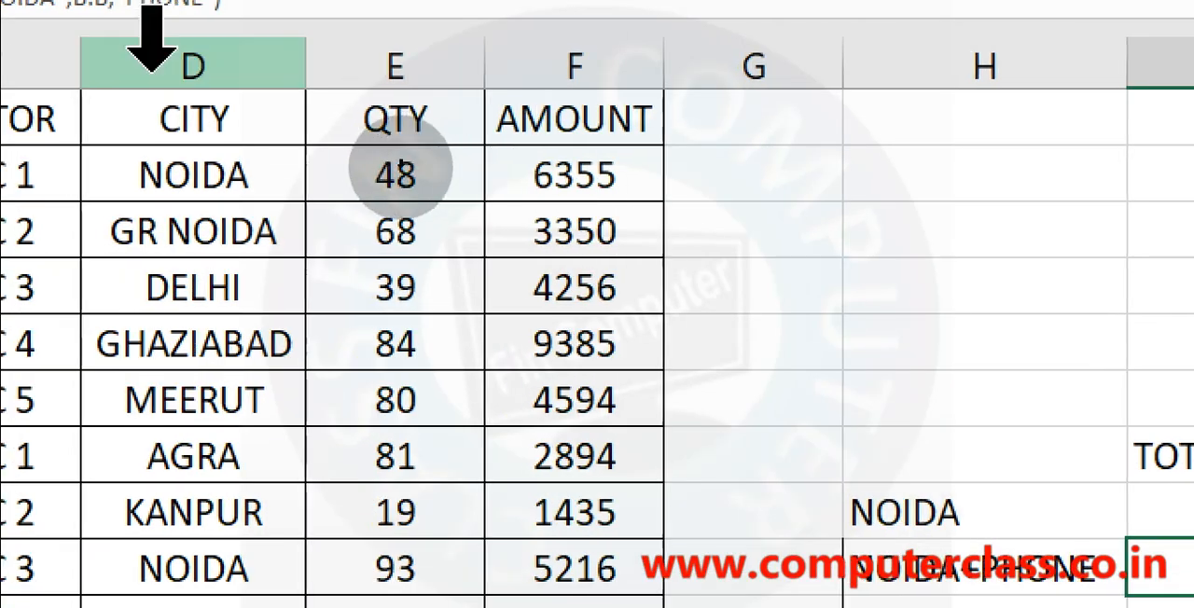
pyautogui.hotkey('ctrl', '2')
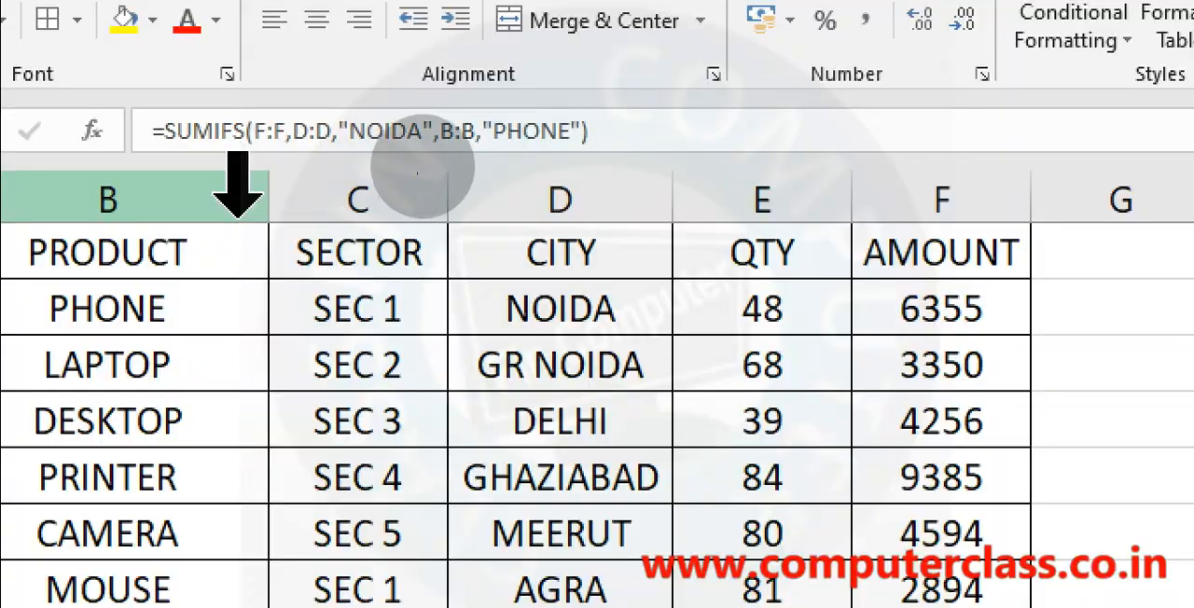
pyautogui.moveTo(310, 151); pyautogui.dragTo(396, 154)
pyautogui.moveTo(481, 154); pyautogui.dragTo(597, 155)
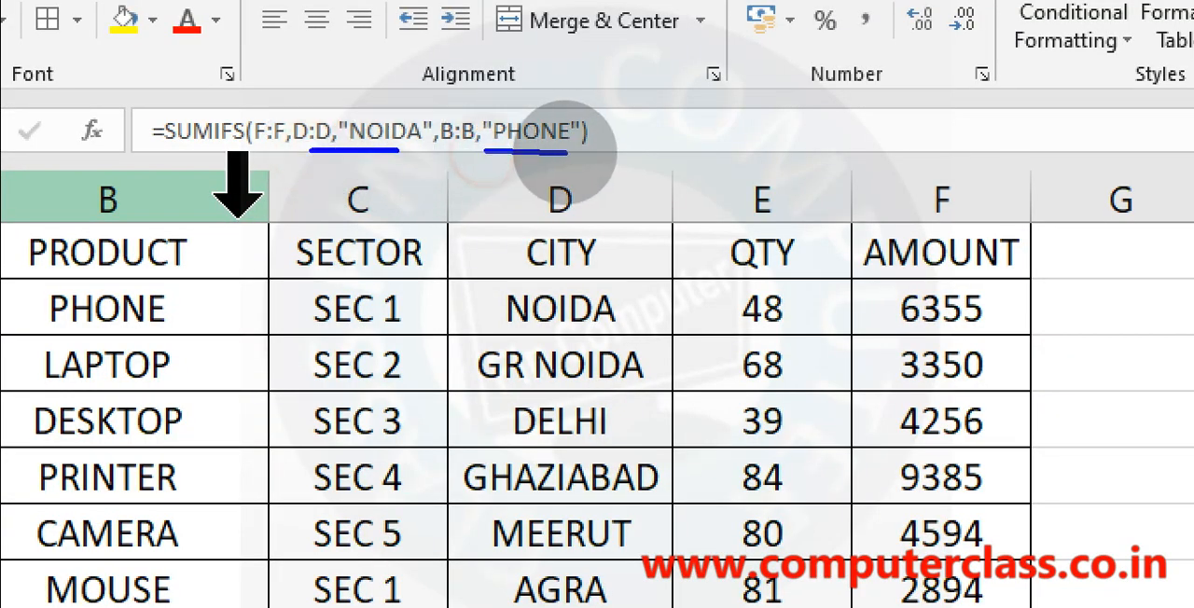
pyautogui.press('Escape')
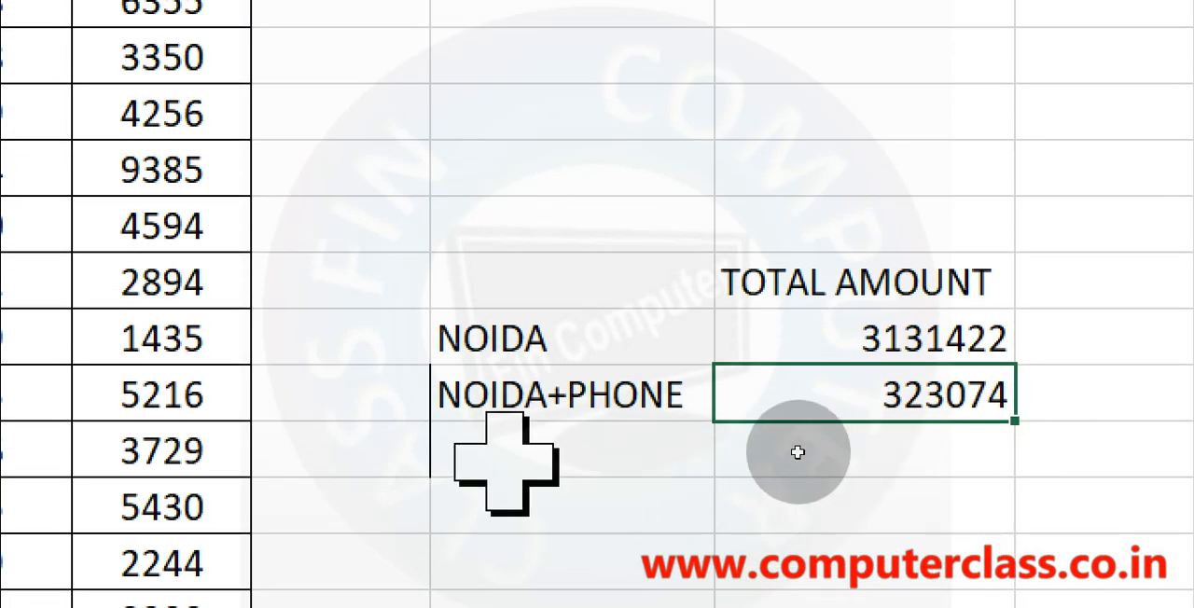
# Enter the label CAMERA+SEC 2+CITY DELHI in H10 and autofit the width of column H.
pyautogui.click(495, 453)
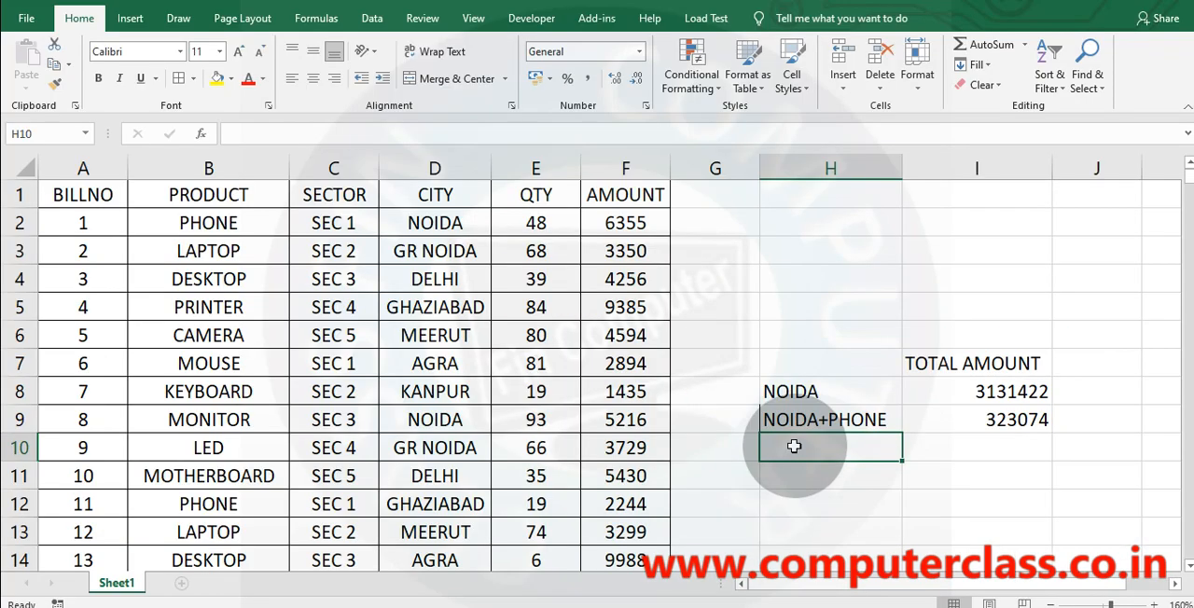
pyautogui.write('CAMERA+SEC 2+CITY DELHI')
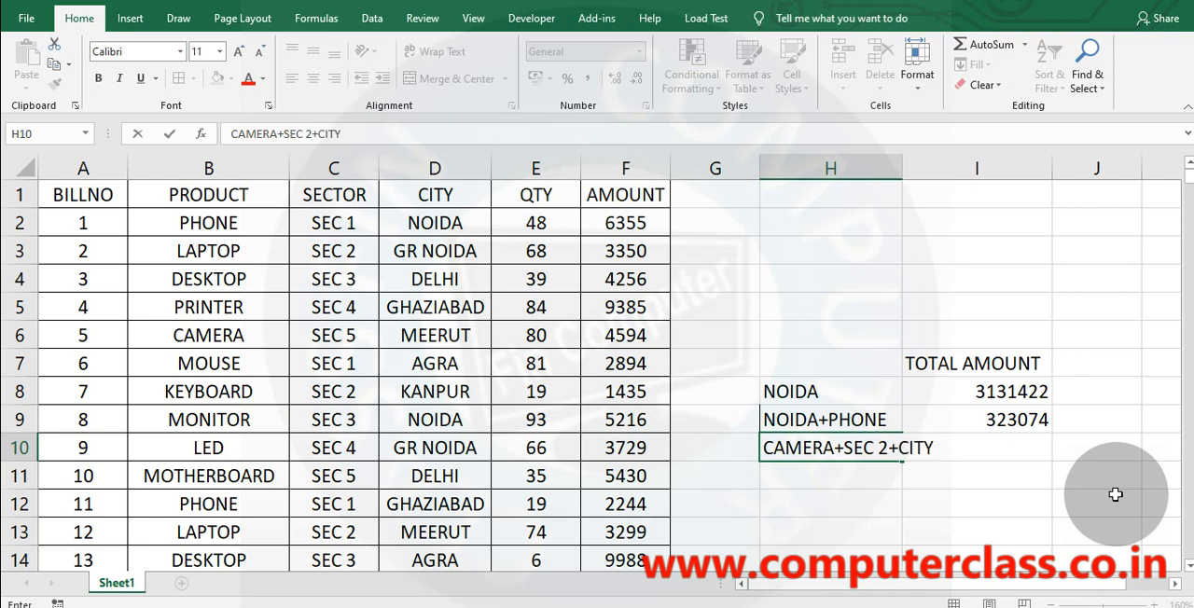
pyautogui.click(989, 558)
pyautogui.doubleClick(903, 169)
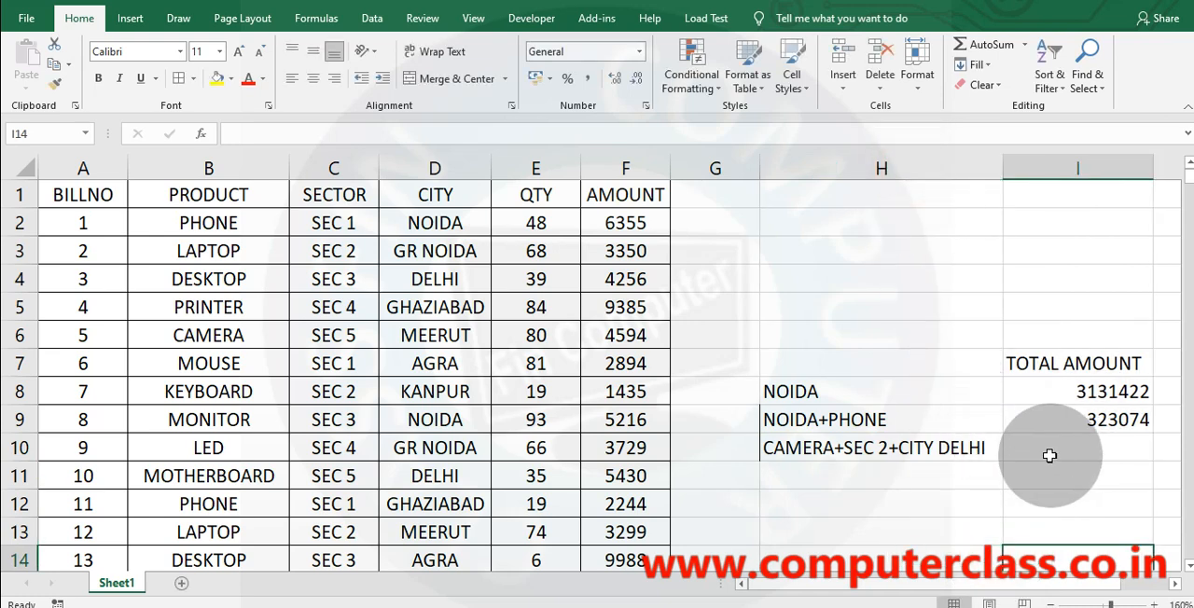
# Start a SUMIFS formula in I10 with F:F as the sum range, B:B as the first criteria range and "CAMERA" as its criterion.
pyautogui.click(1110, 449)
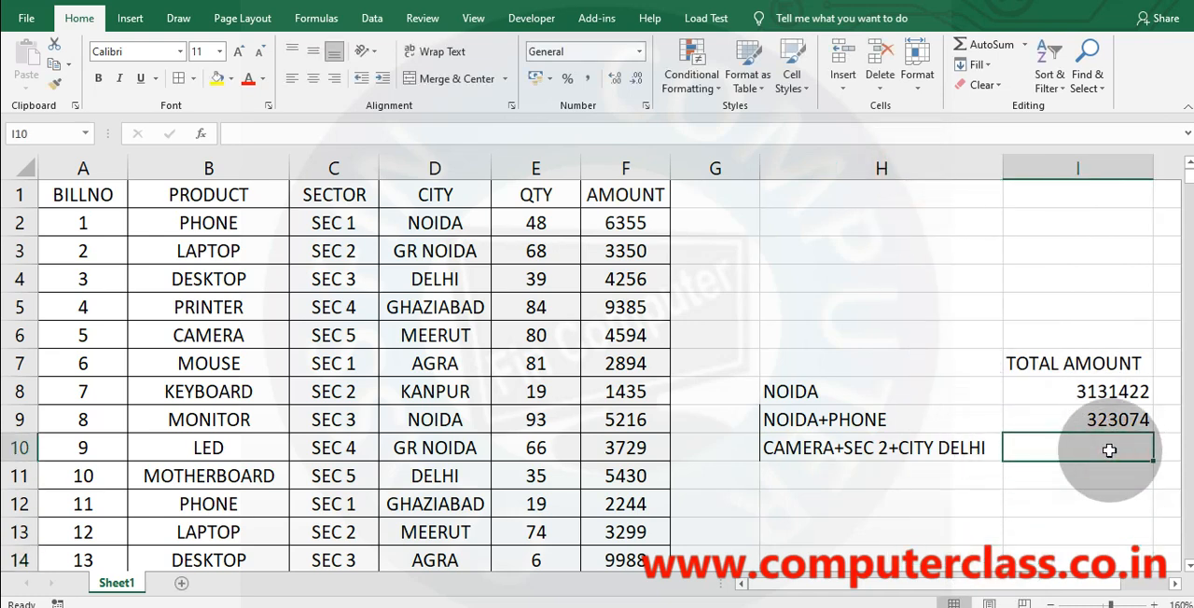
pyautogui.write('=SUMIFS(')
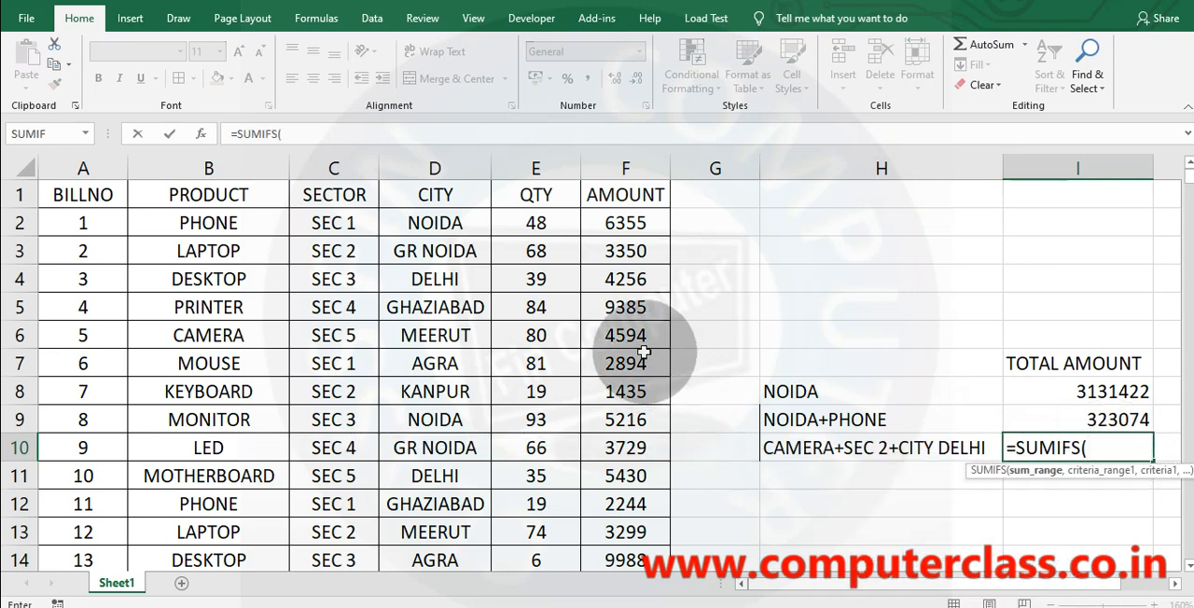
pyautogui.click(604, 157)
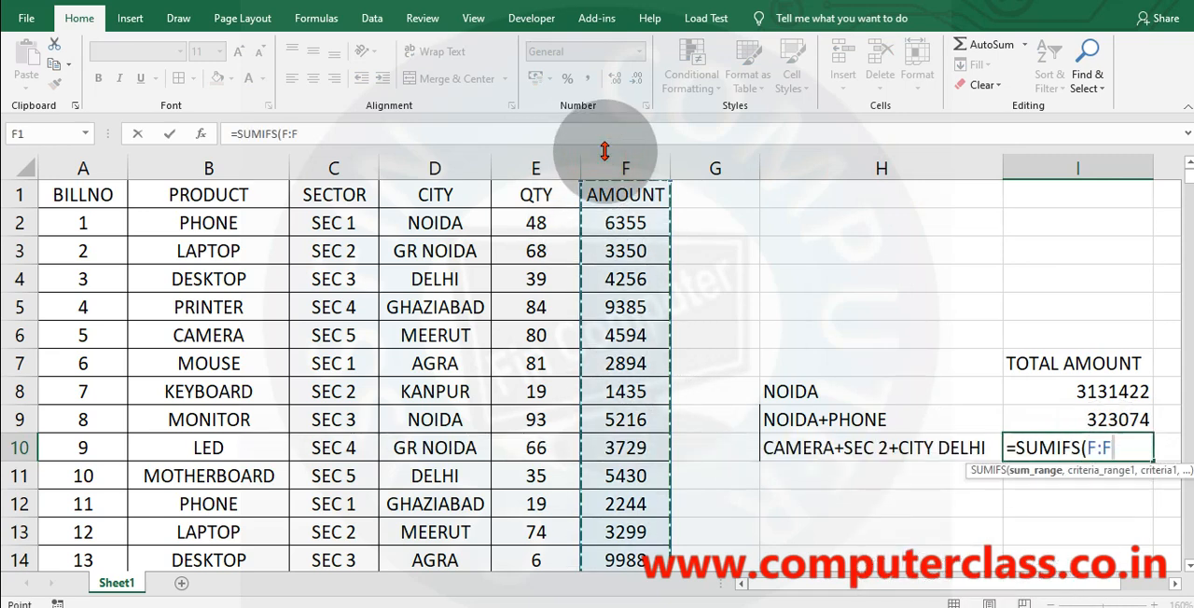
pyautogui.write(',')
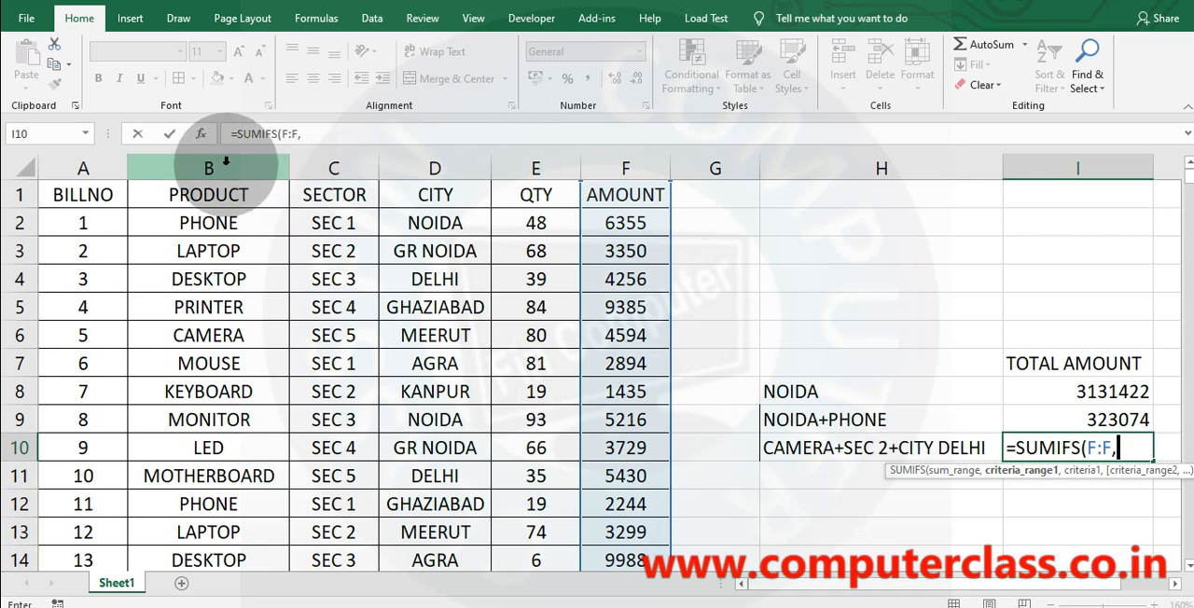
pyautogui.click(222, 161)
pyautogui.write(',')
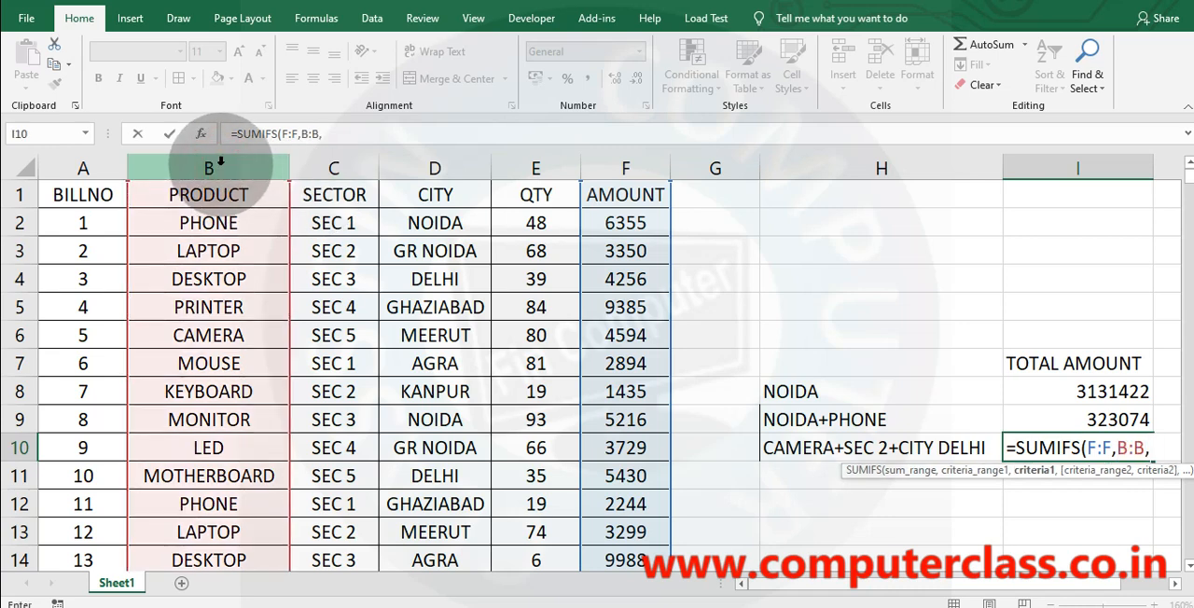
pyautogui.write('"CAMER')
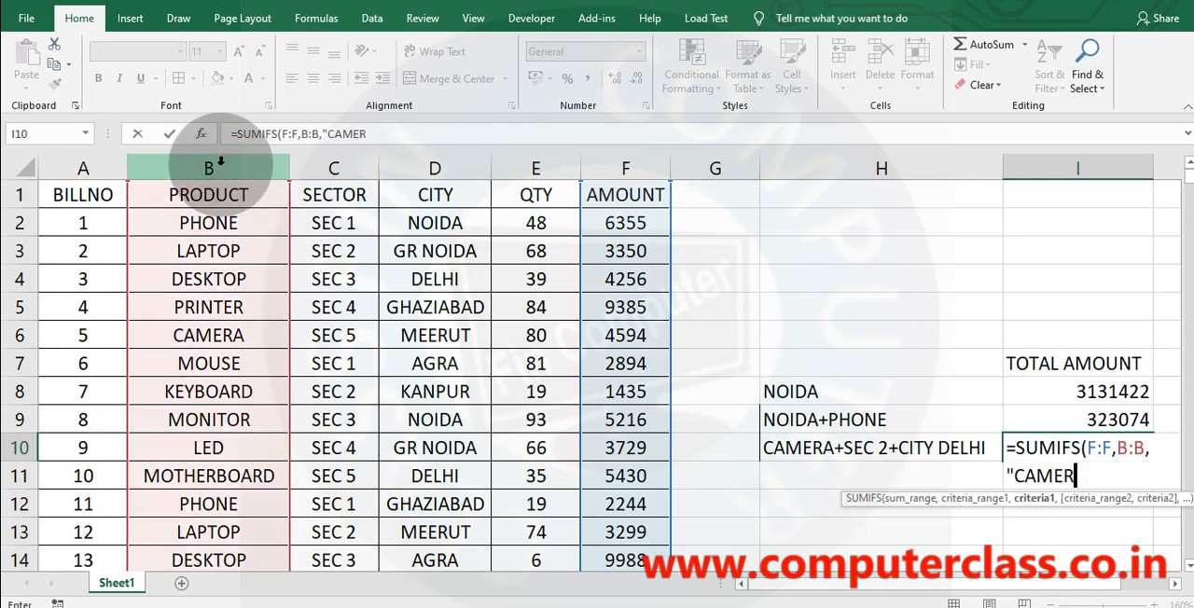
pyautogui.write('A",')
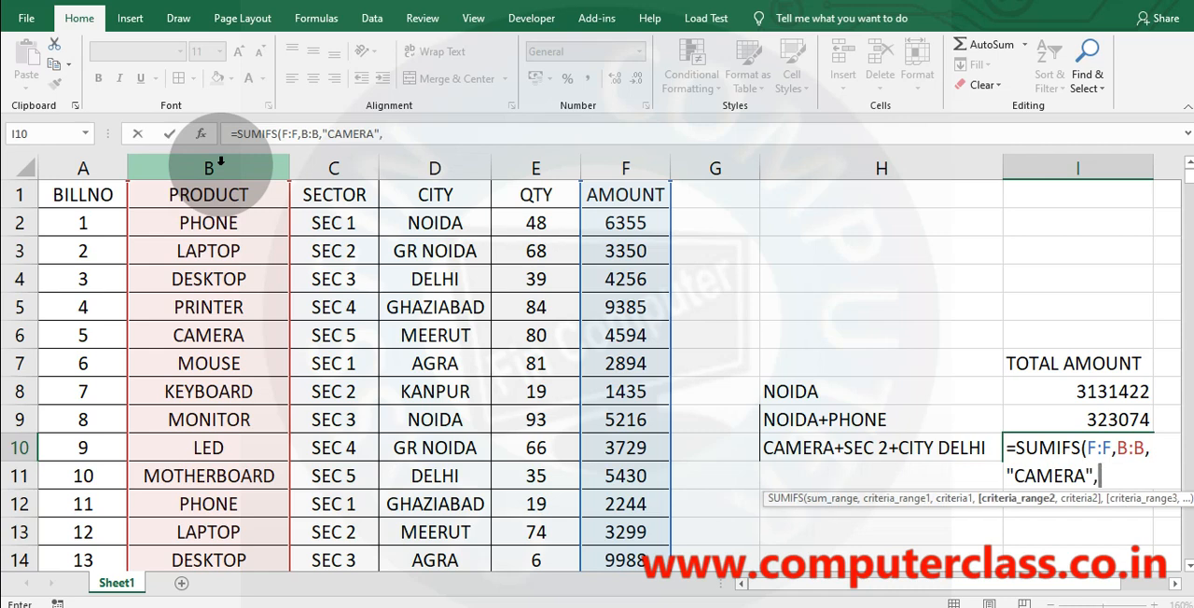
# Add C:C with criterion "SEC 2" and D:D with criterion "DELHI" to the SUMIFS formula in I10.
pyautogui.click(329, 173)
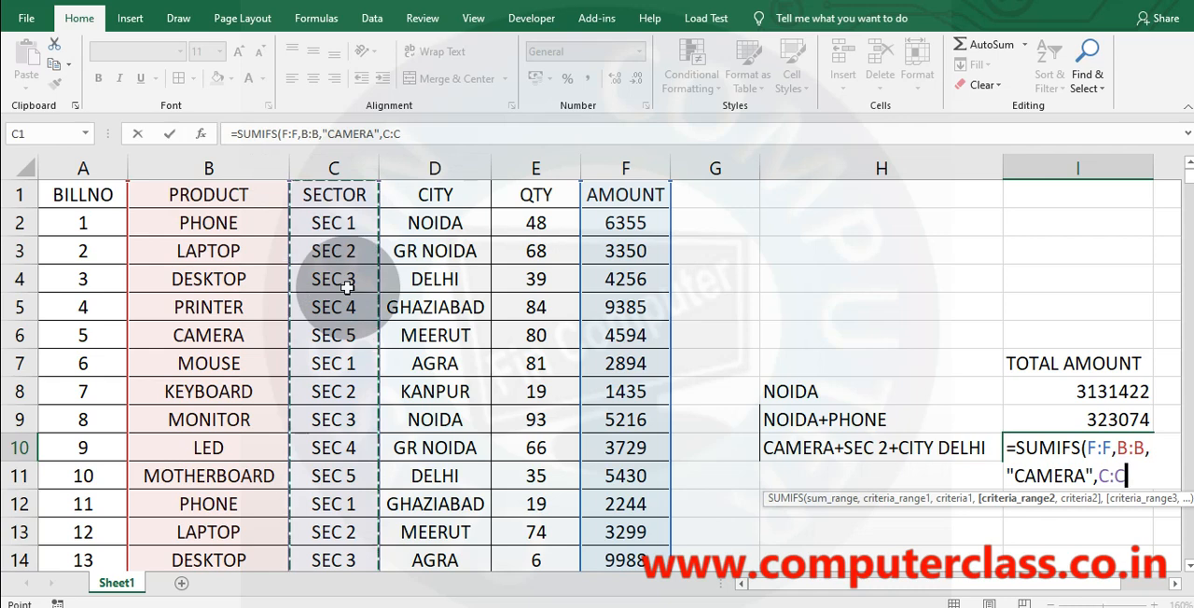
pyautogui.write(',"S')
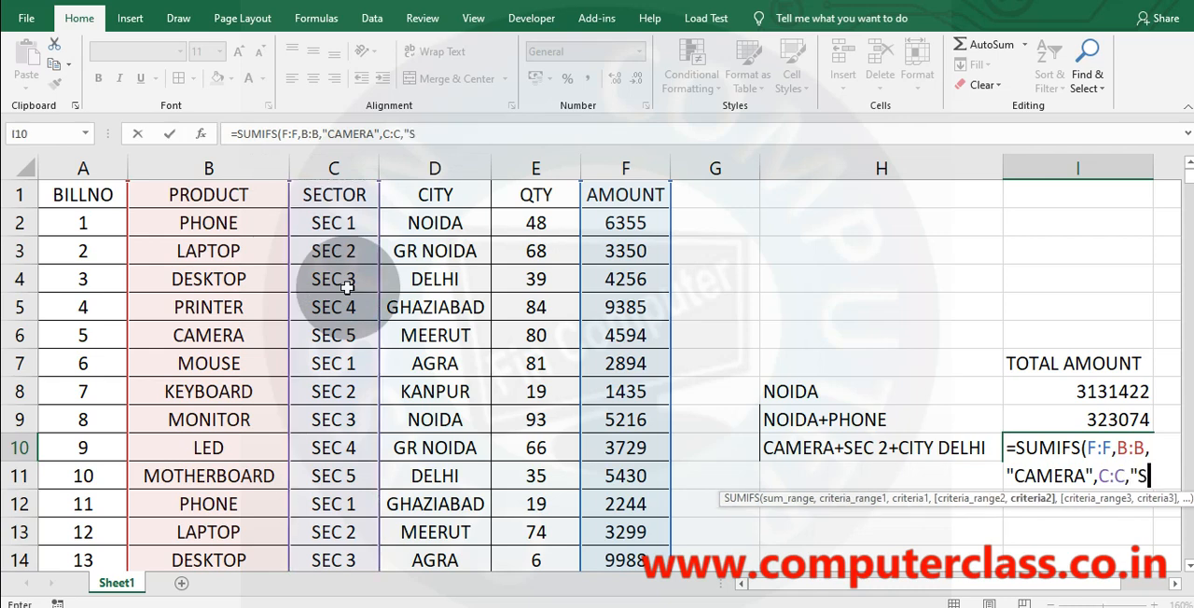
pyautogui.write('EC 2"')
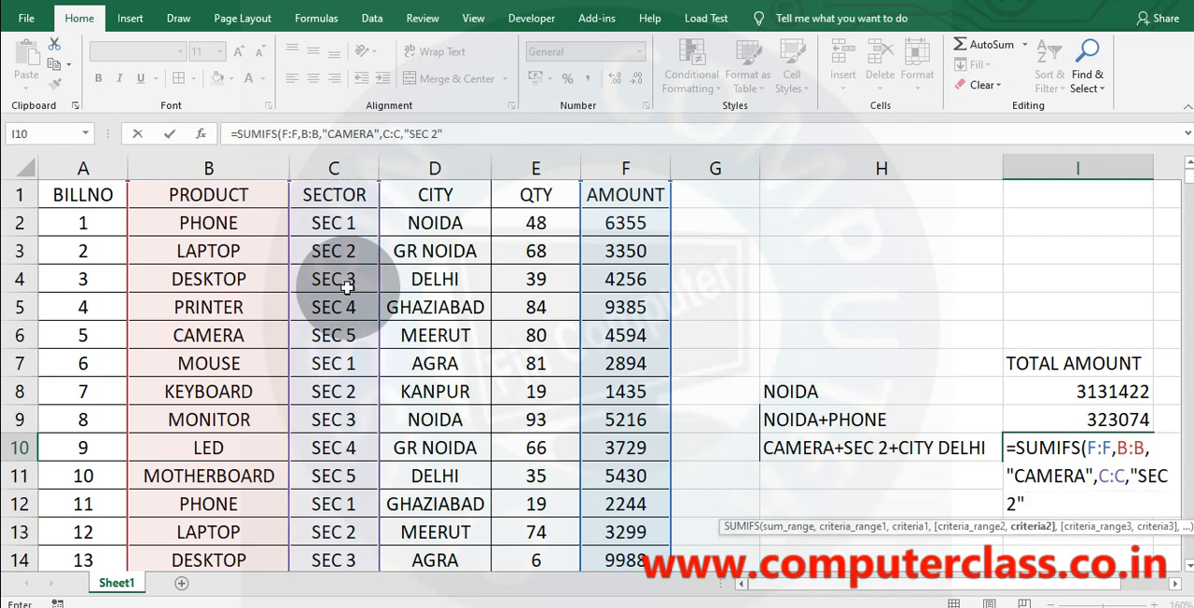
pyautogui.write(',')
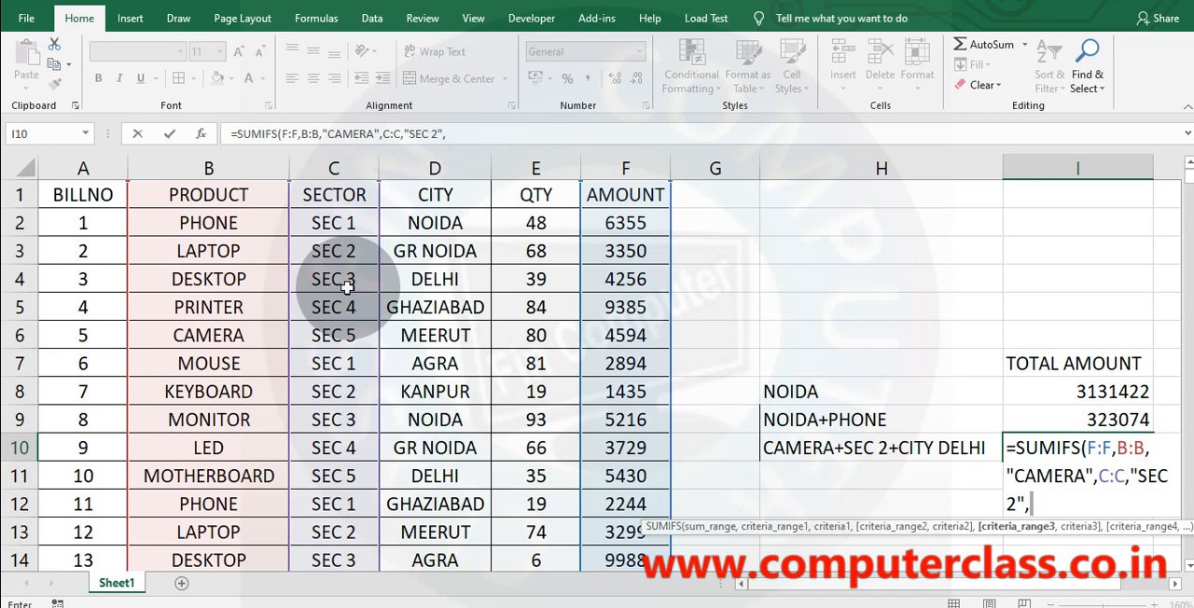
pyautogui.click(434, 168)
pyautogui.write(',"DELHI')
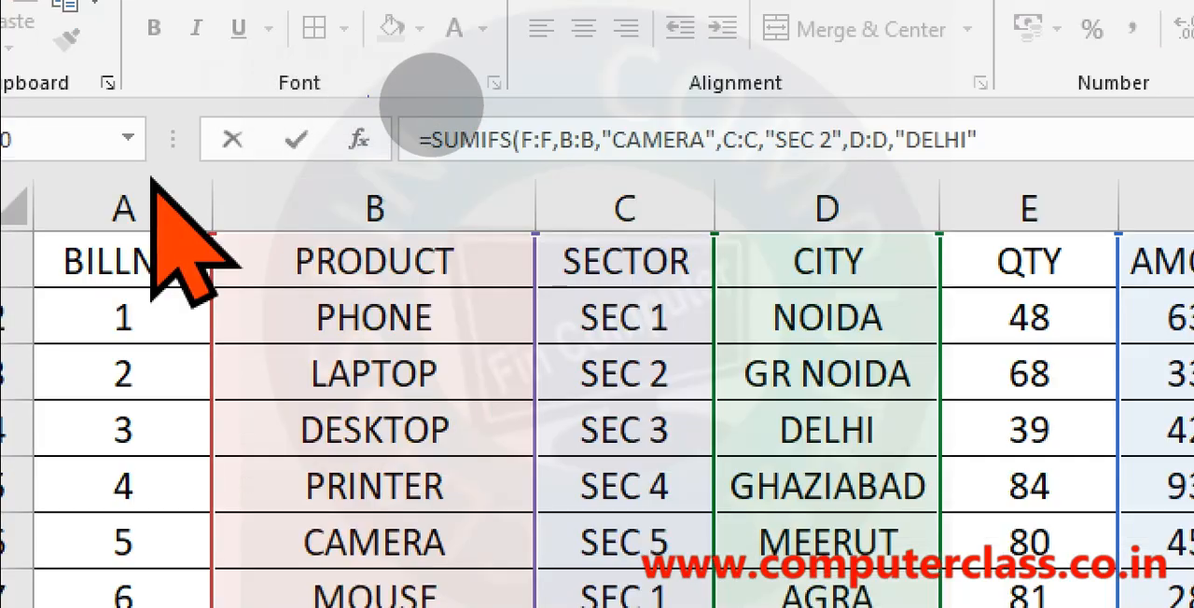
# Underline the sum range and the three criteria pairs in the zoomed I10 formula, then clear the marks and commit the formula.
pyautogui.moveTo(518, 151); pyautogui.dragTo(832, 155)
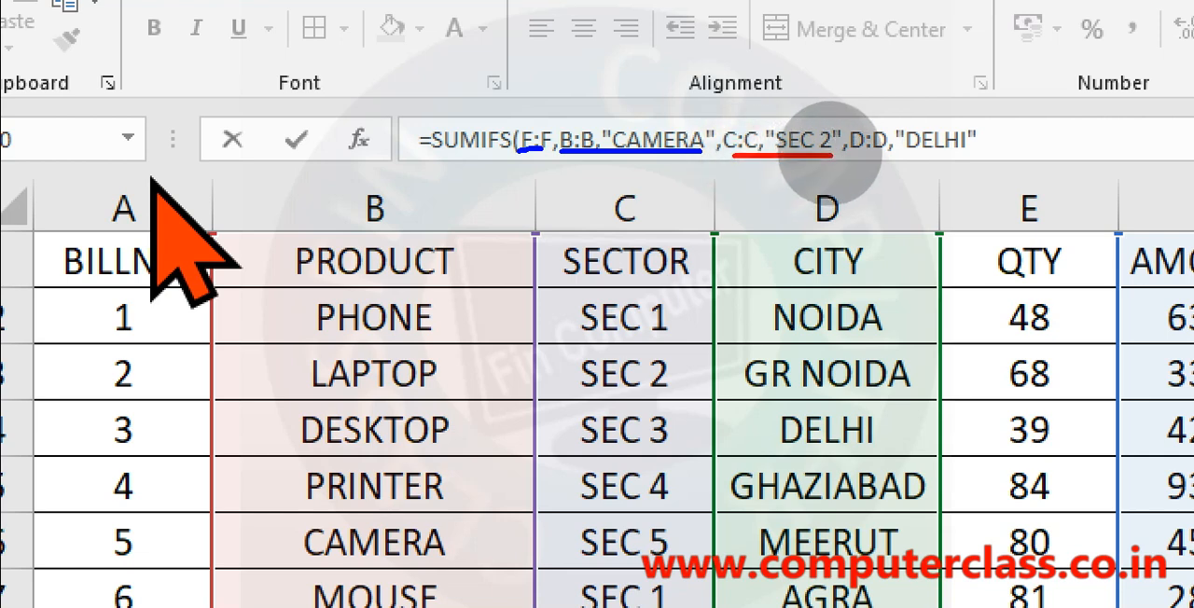
pyautogui.press('g')
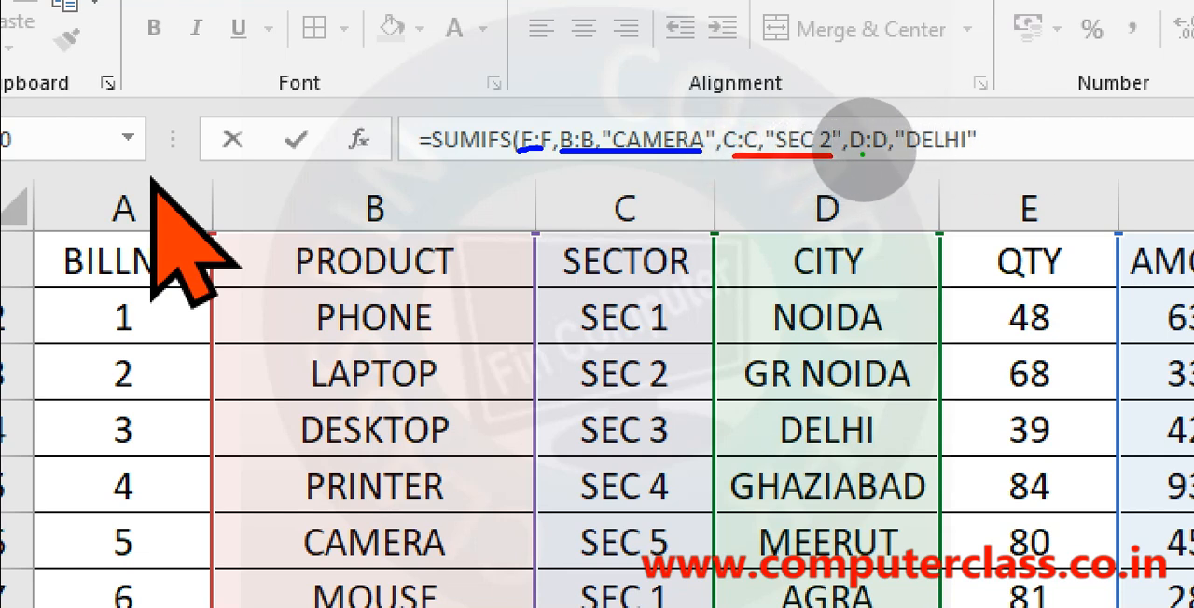
pyautogui.moveTo(864, 149); pyautogui.dragTo(965, 149)
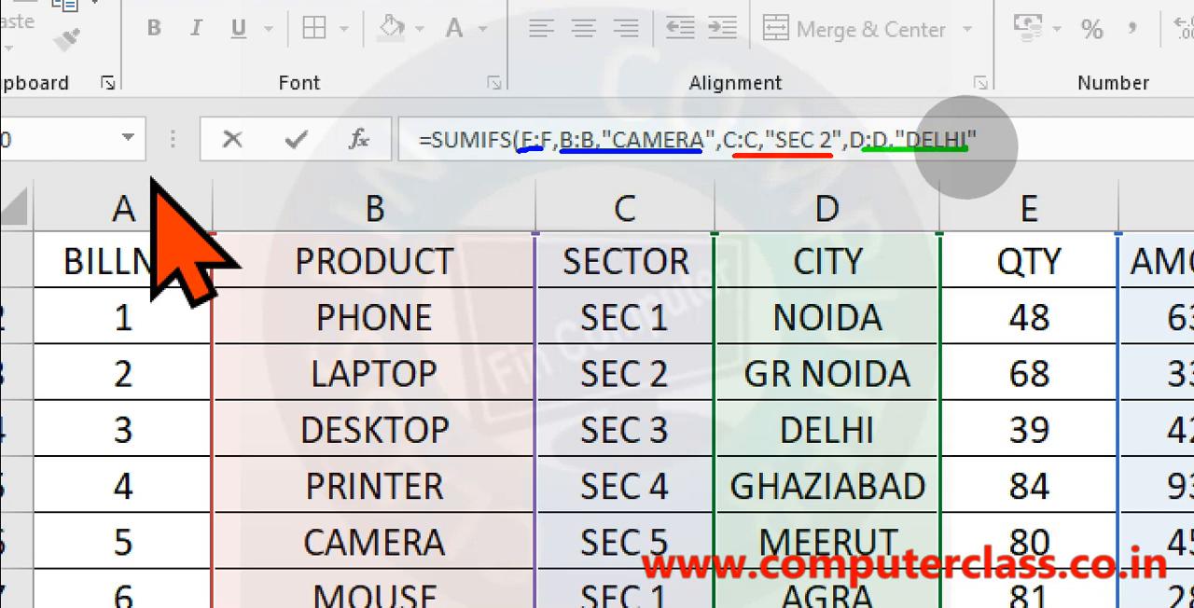
pyautogui.press('Escape')
pyautogui.press('Return')
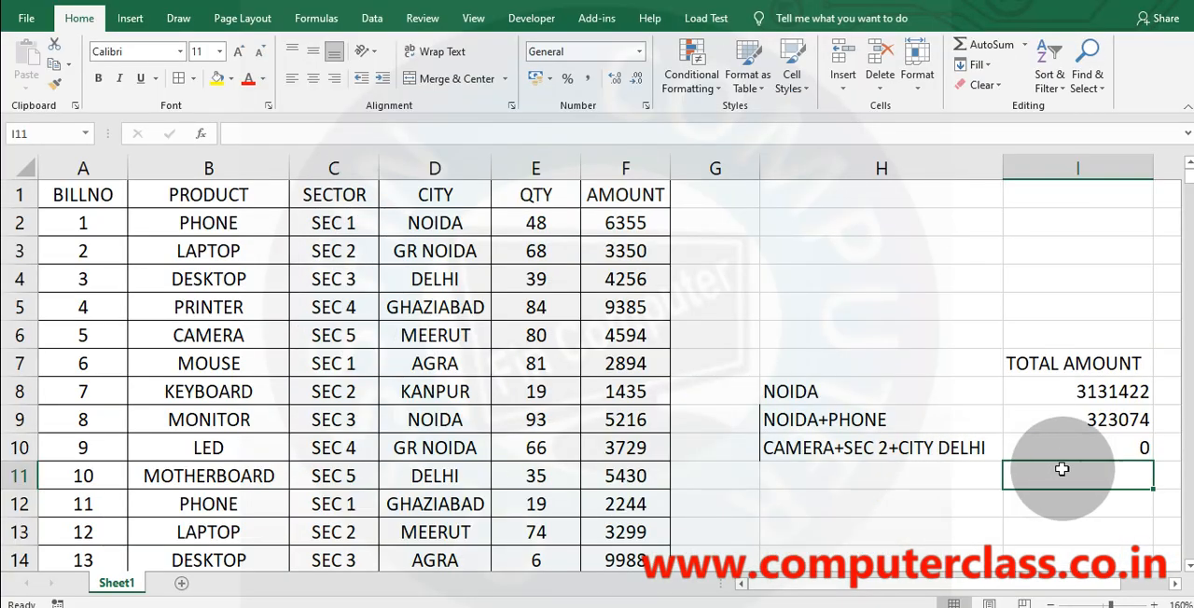
# Change the bill 5 CAMERA row's sector in C6 to sec 2 and its city in D6 to delhi.
pyautogui.click(1122, 450)
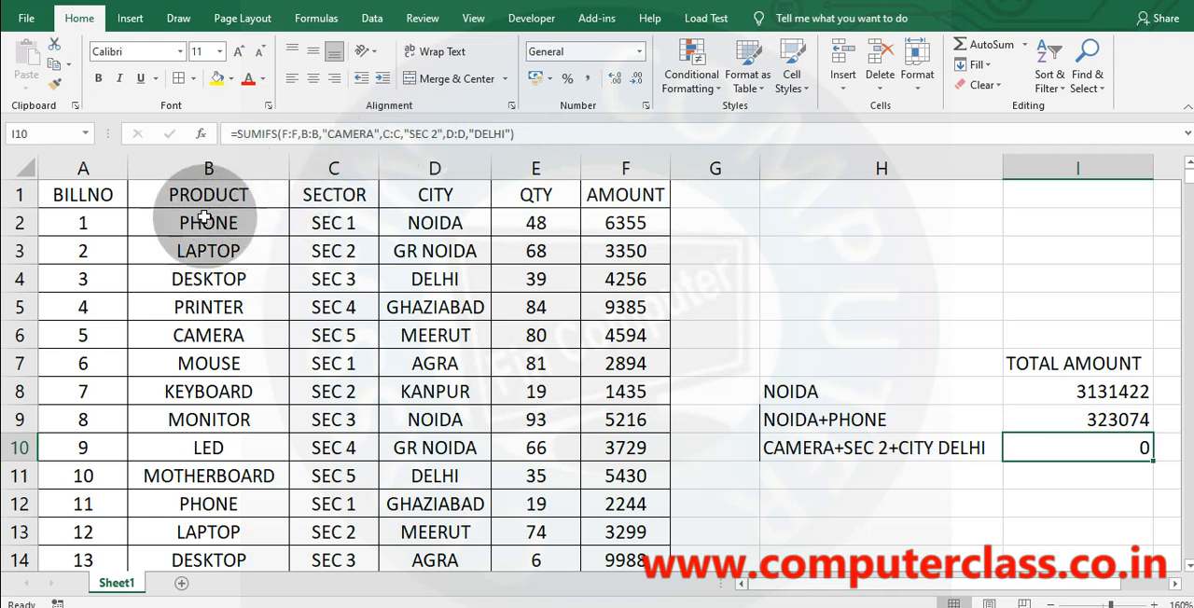
pyautogui.click(221, 335)
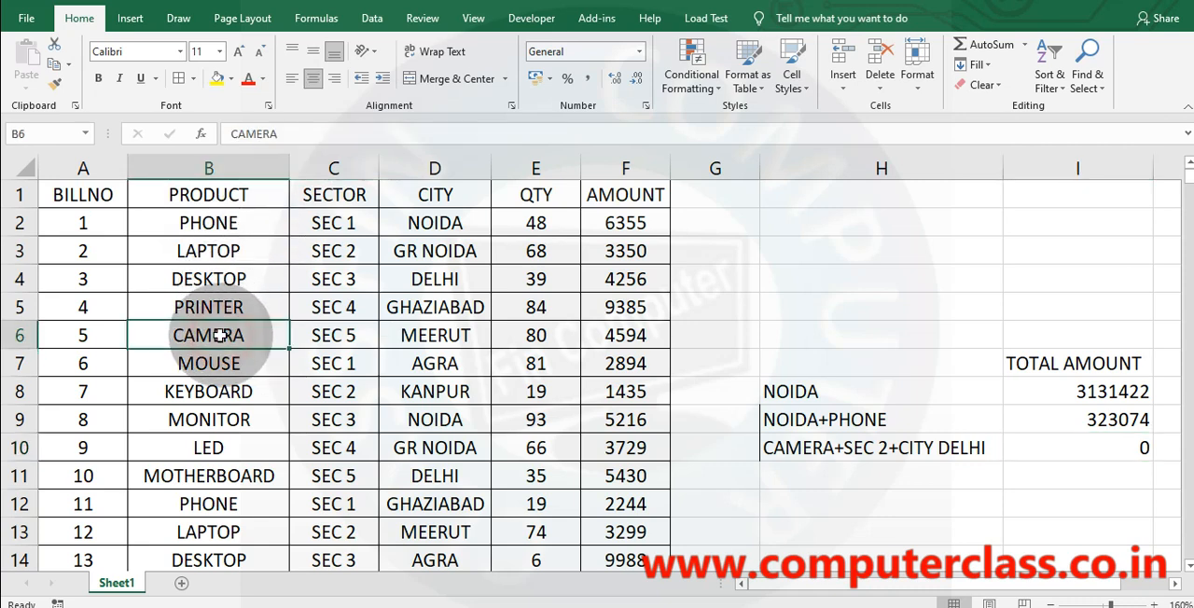
pyautogui.click(350, 342)
pyautogui.write('sec 2')
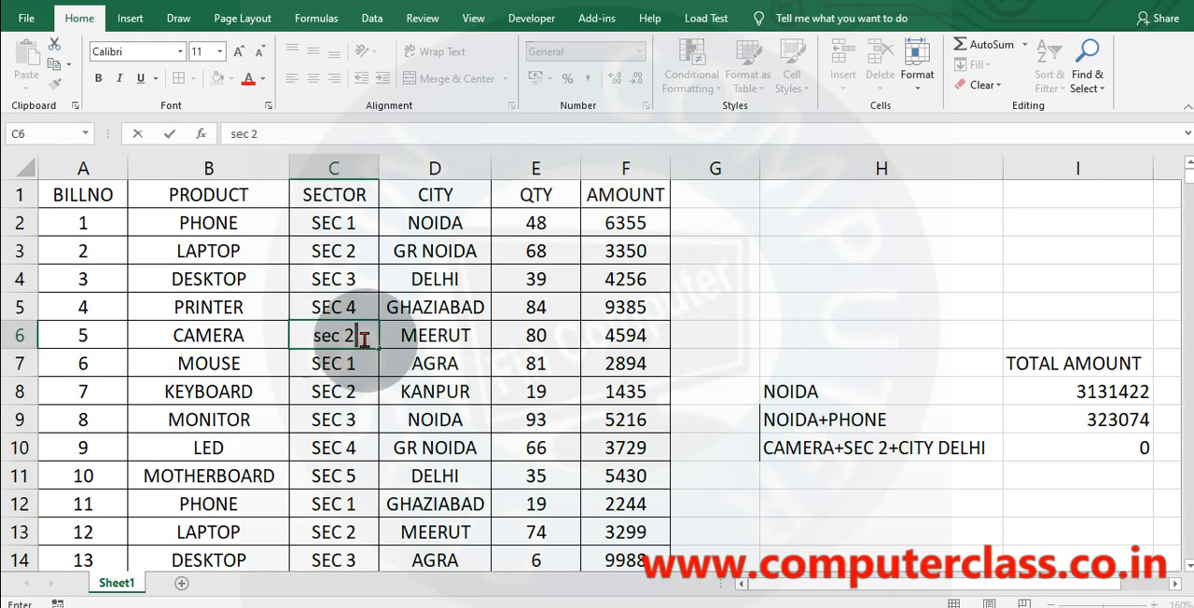
pyautogui.click(438, 338)
pyautogui.write('deLHI')
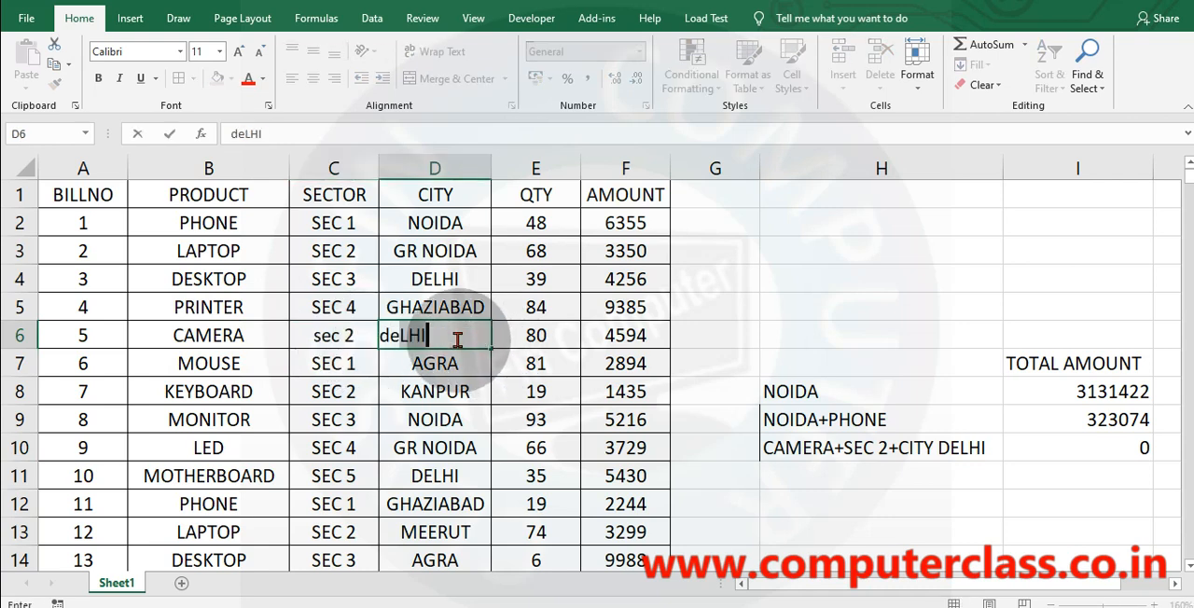
pyautogui.press('BackSpace')
pyautogui.press('BackSpace')
pyautogui.write('hi')
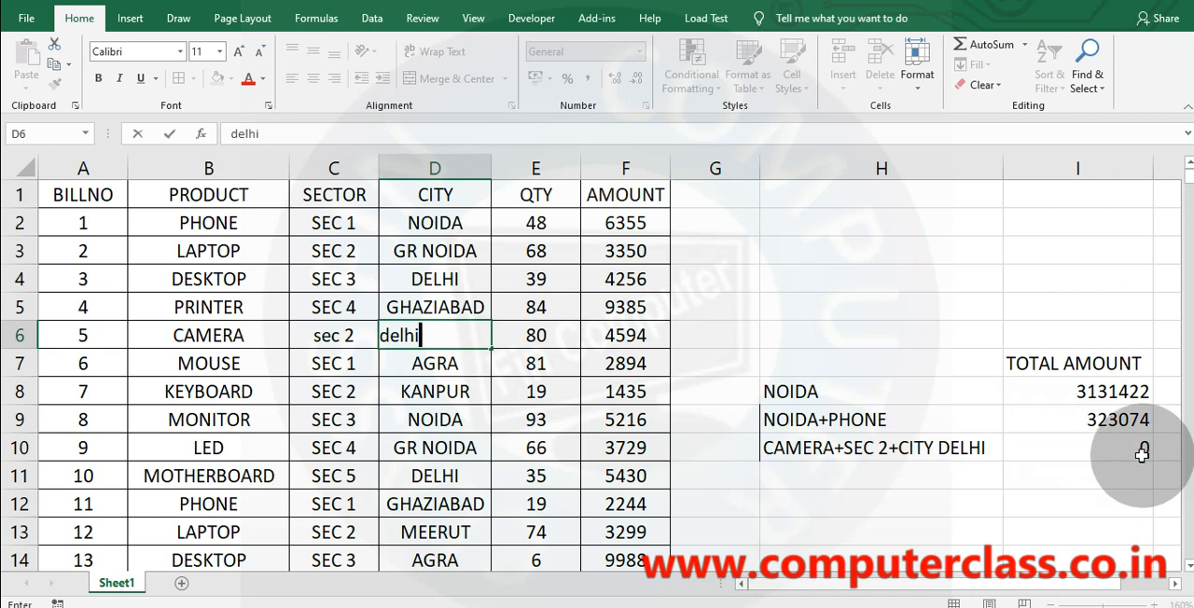
# Circle the CAMERA row's amount in F6 and draw a line linking it to the circled total in I10.
pyautogui.moveTo(1101, 447)
pyautogui.mouseDown()
pyautogui.moveTo(1157, 435)
pyautogui.moveTo(1165, 466)
pyautogui.moveTo(1124, 446)
pyautogui.mouseUp()
pyautogui.moveTo(642, 323)
pyautogui.mouseDown()
pyautogui.moveTo(597, 347)
pyautogui.moveTo(634, 332)
pyautogui.moveTo(774, 347)
pyautogui.moveTo(1117, 438)
pyautogui.mouseUp()
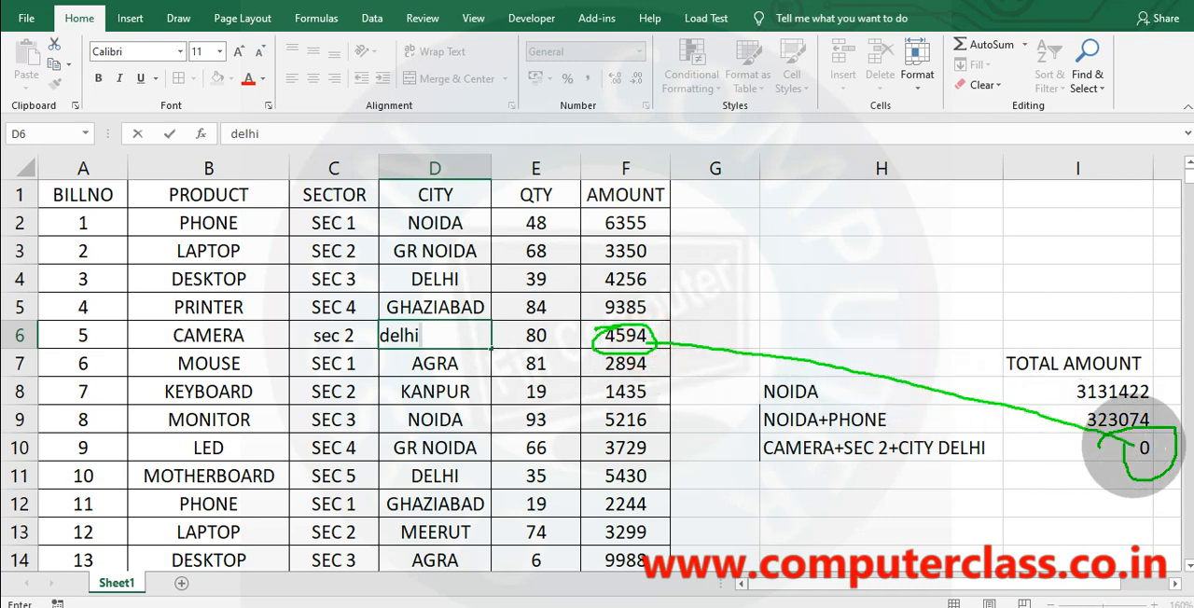
# Clear the marks, commit delhi in D6, and outline the CAMERA row's entries, linking its amount to the total in I10.
pyautogui.press('Escape')
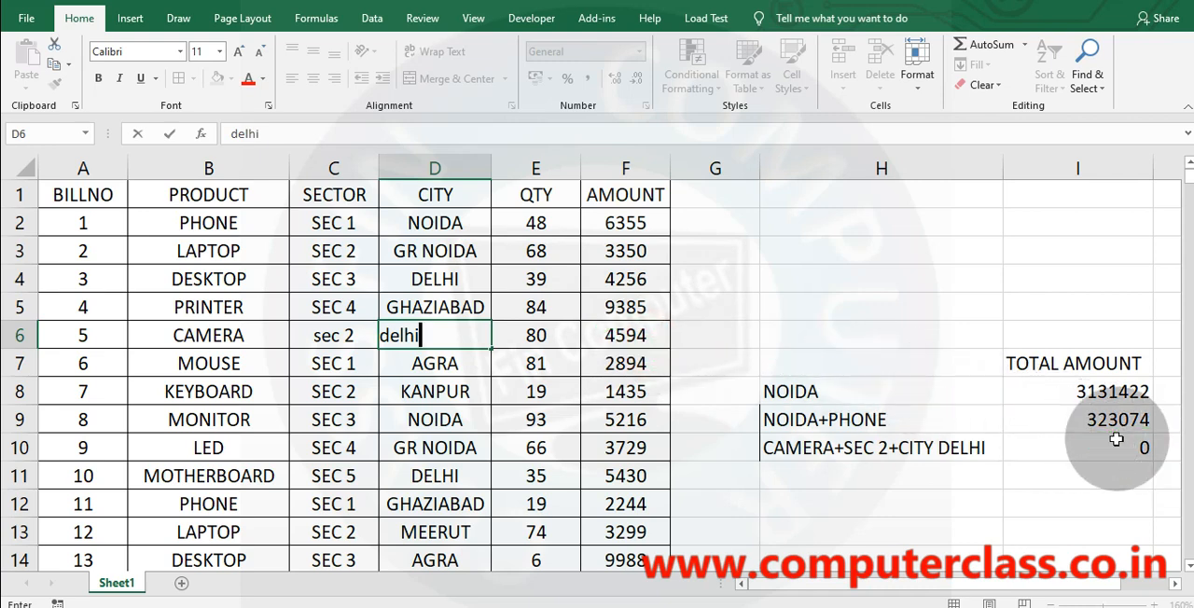
pyautogui.press('Return')
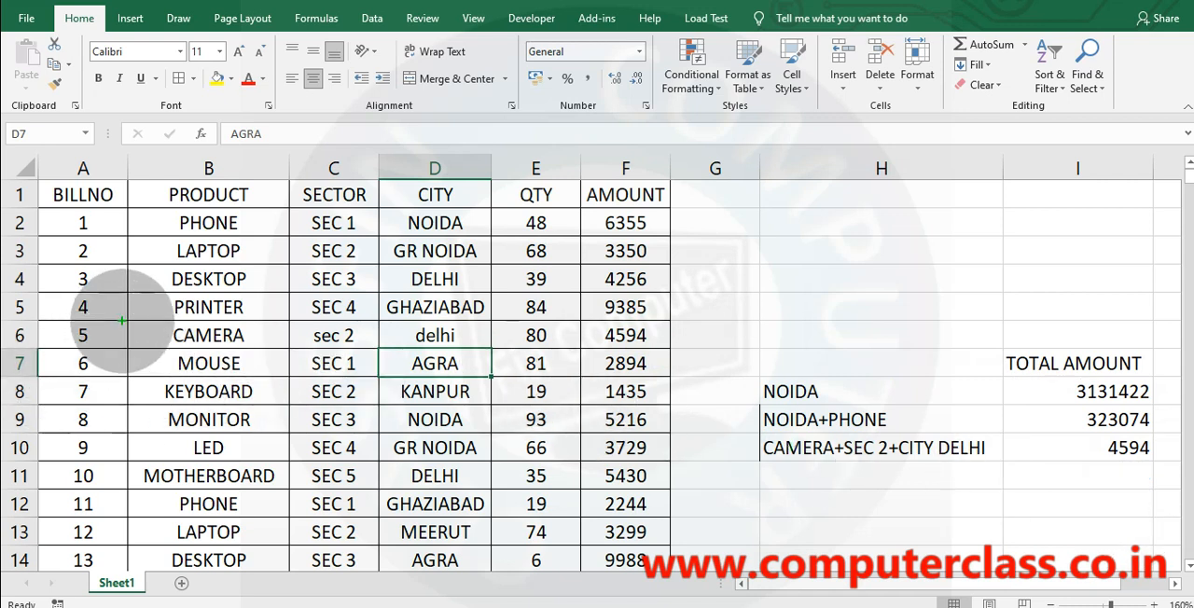
pyautogui.moveTo(122, 323)
pyautogui.mouseDown()
pyautogui.moveTo(373, 355)
pyautogui.moveTo(575, 347)
pyautogui.mouseUp()
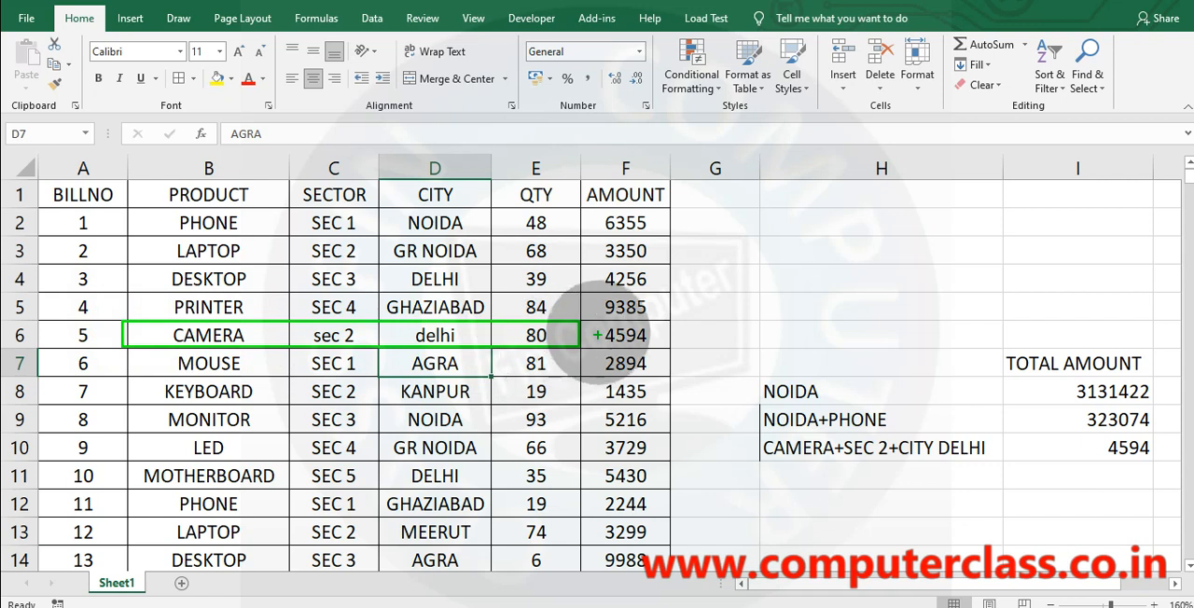
pyautogui.moveTo(667, 326)
pyautogui.mouseDown()
pyautogui.moveTo(620, 345)
pyautogui.moveTo(583, 326)
pyautogui.moveTo(905, 266)
pyautogui.moveTo(1120, 424)
pyautogui.moveTo(1189, 438)
pyautogui.moveTo(1089, 422)
pyautogui.mouseUp()
pyautogui.press('Escape')
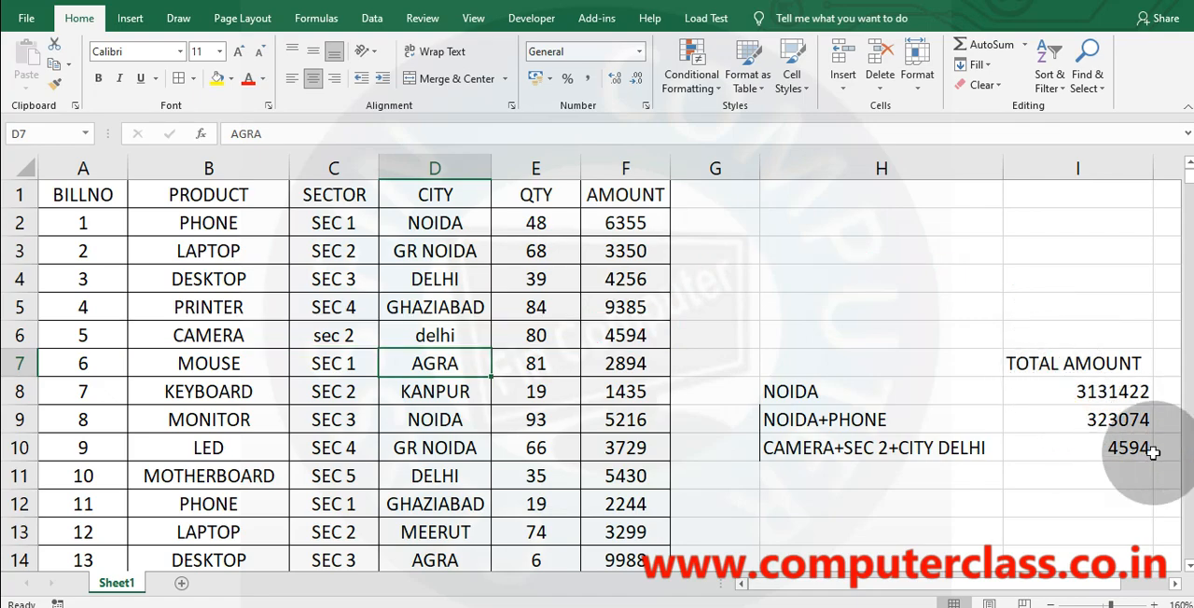
# Review the SUMIFS formula in I10, underlining its sum range and criteria pairs in the zoomed formula, and clear the marks.
pyautogui.click(1067, 442)
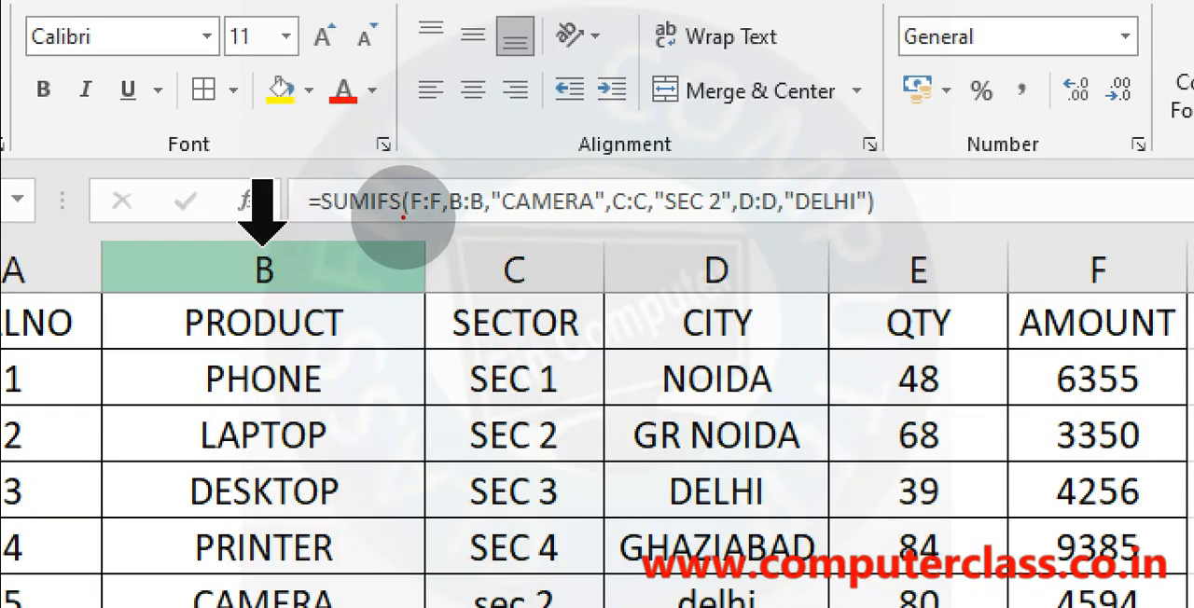
pyautogui.moveTo(403, 218); pyautogui.dragTo(846, 219)
pyautogui.press('Escape')
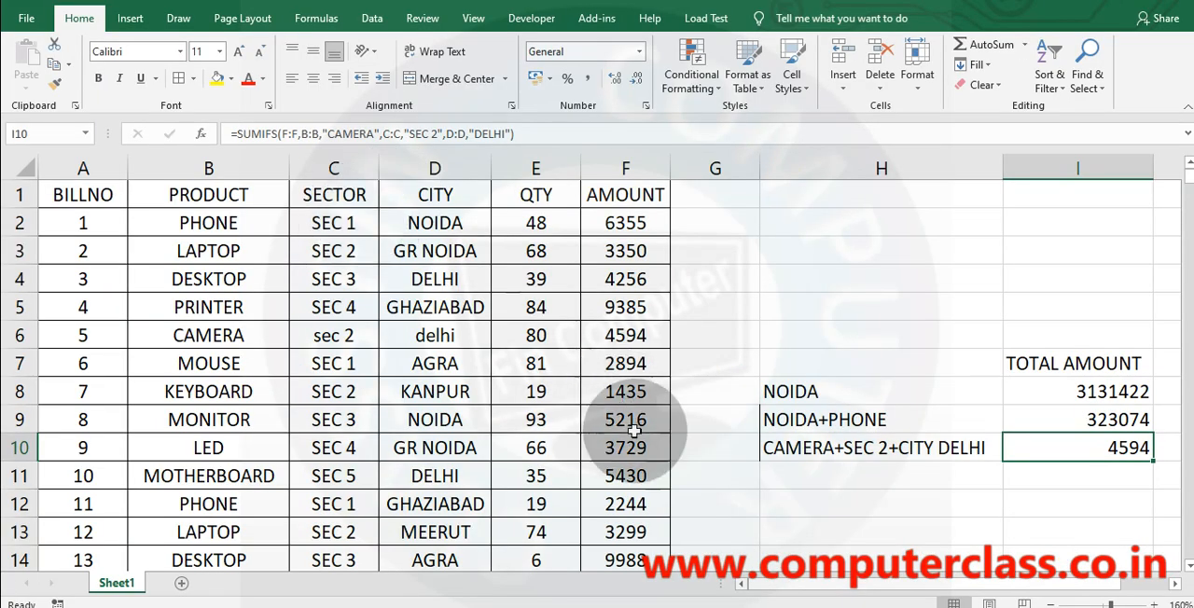
# Enter the label "camera+sec 2+city delhi+ qty >40" in H11 and autofit column H to it.
pyautogui.click(818, 475)
pyautogui.write('camera+seC 2+CITY DELHI')
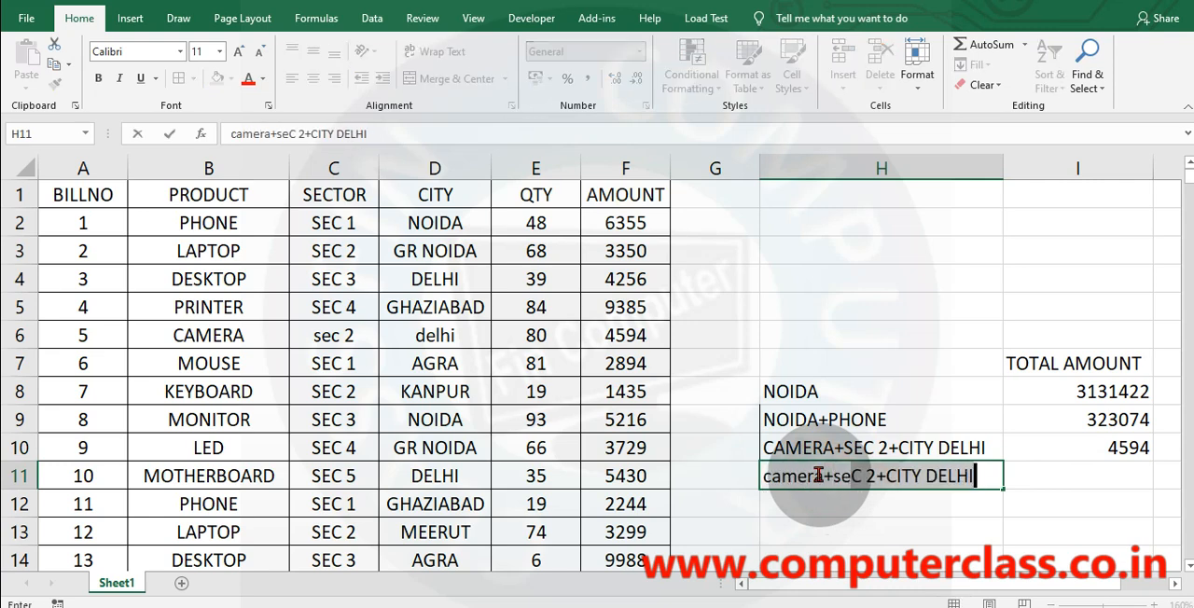
pyautogui.press('BackSpace')
pyautogui.press('BackSpace')
pyautogui.press('BackSpace')
pyautogui.press('BackSpace')
pyautogui.press('BackSpace')
pyautogui.press('BackSpace')
pyautogui.press('BackSpace')
pyautogui.press('BackSpace')
pyautogui.press('BackSpace')
pyautogui.press('BackSpace')
pyautogui.press('BackSpace')
pyautogui.press('BackSpace')
pyautogui.write('3')
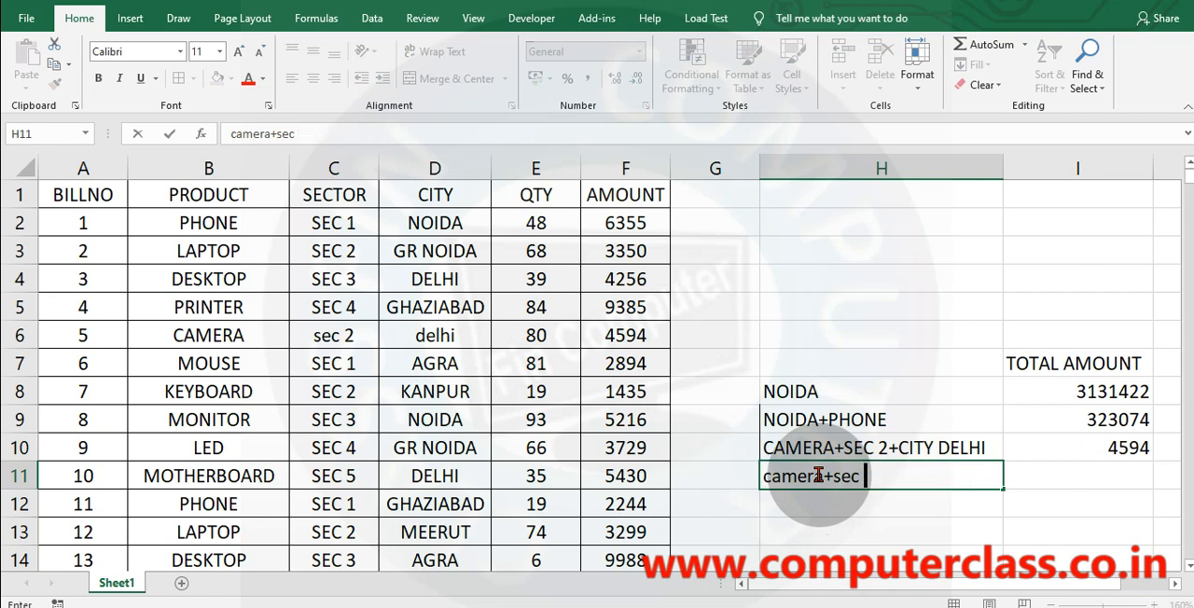
pyautogui.write('2+city delhi+ qty >40')
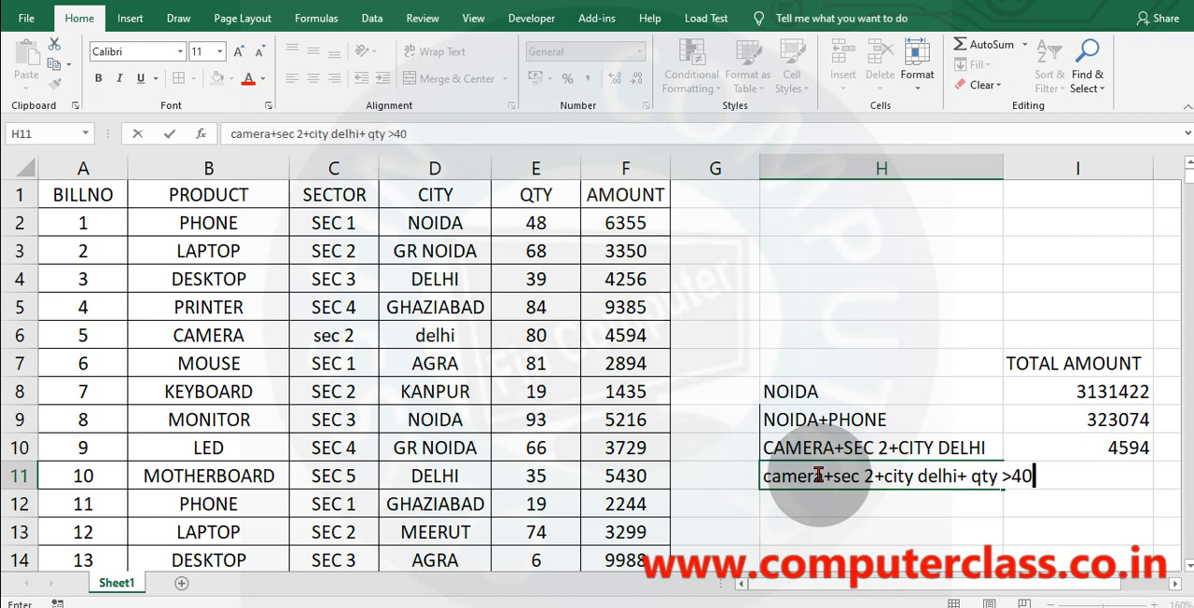
pyautogui.press('Return')
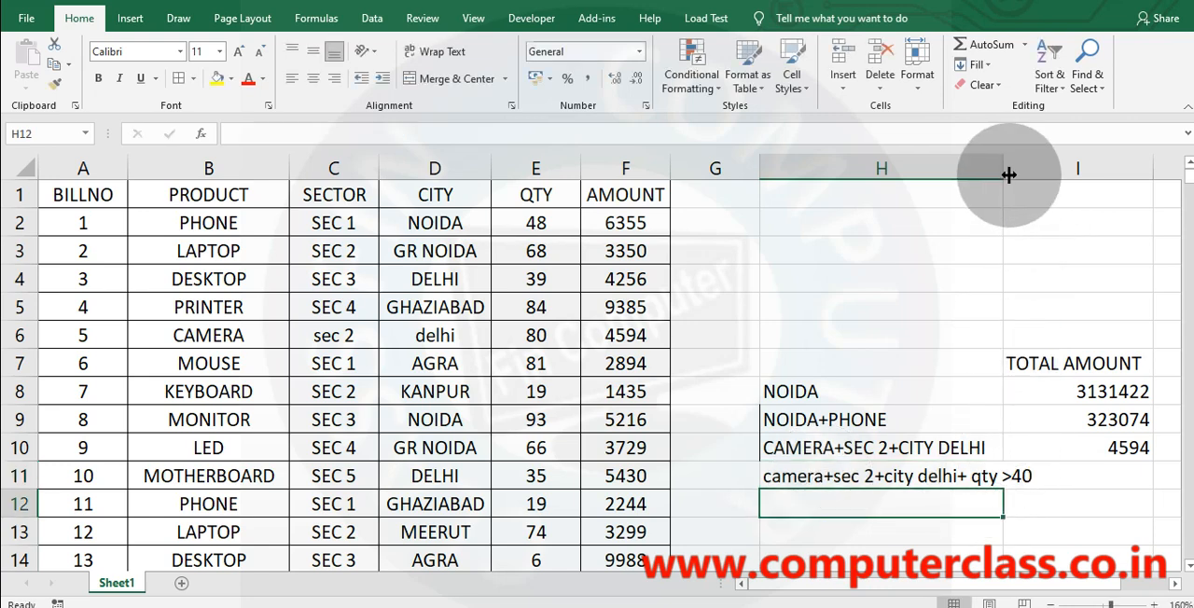
pyautogui.doubleClick(1008, 175)
# Start a SUMIFS formula in I11 with sum range F:F and criteria range B:B with criterion "camera".
pyautogui.moveTo(1102, 583); pyautogui.dragTo(1155, 583)
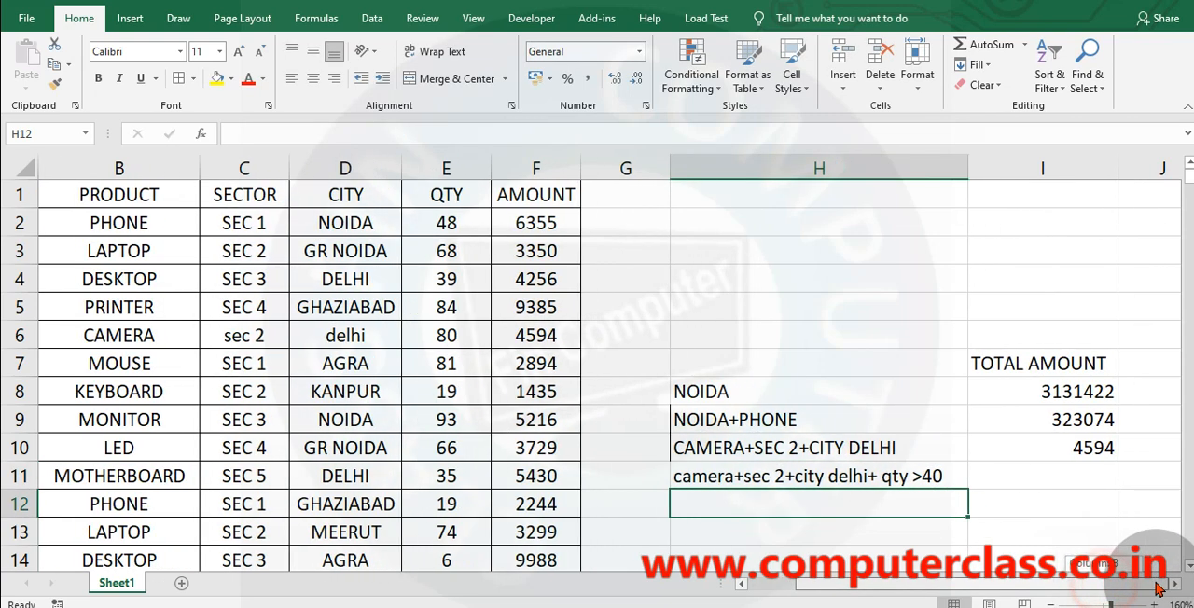
pyautogui.click(1034, 478)
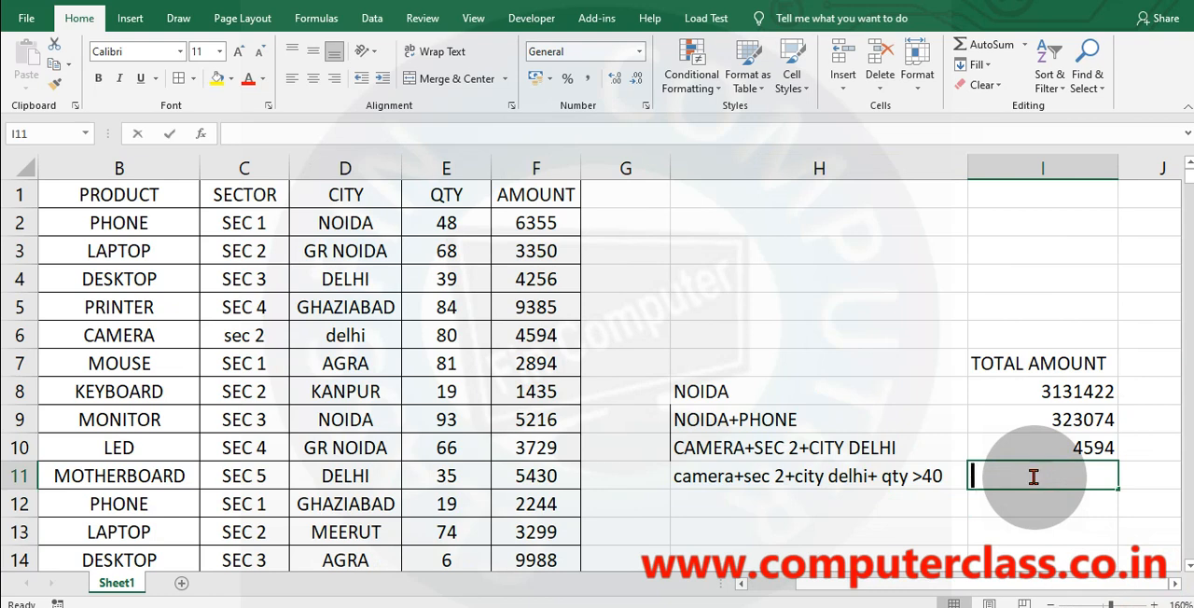
pyautogui.write('=sumifs')
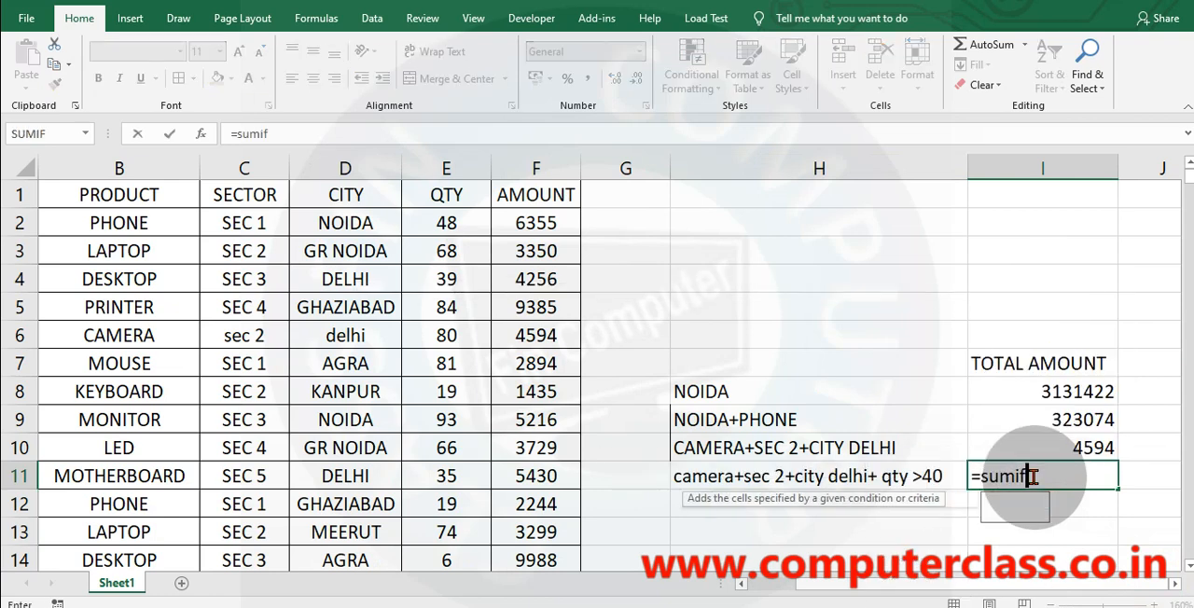
pyautogui.press('Tab')
pyautogui.click(536, 168)
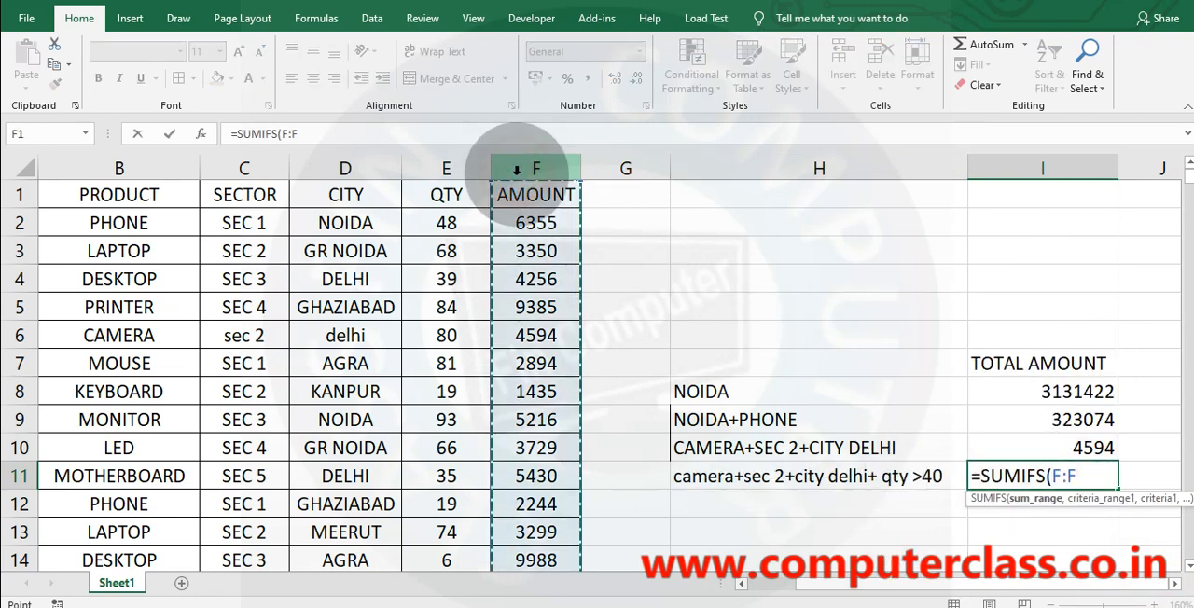
pyautogui.write(',')
pyautogui.click(151, 173)
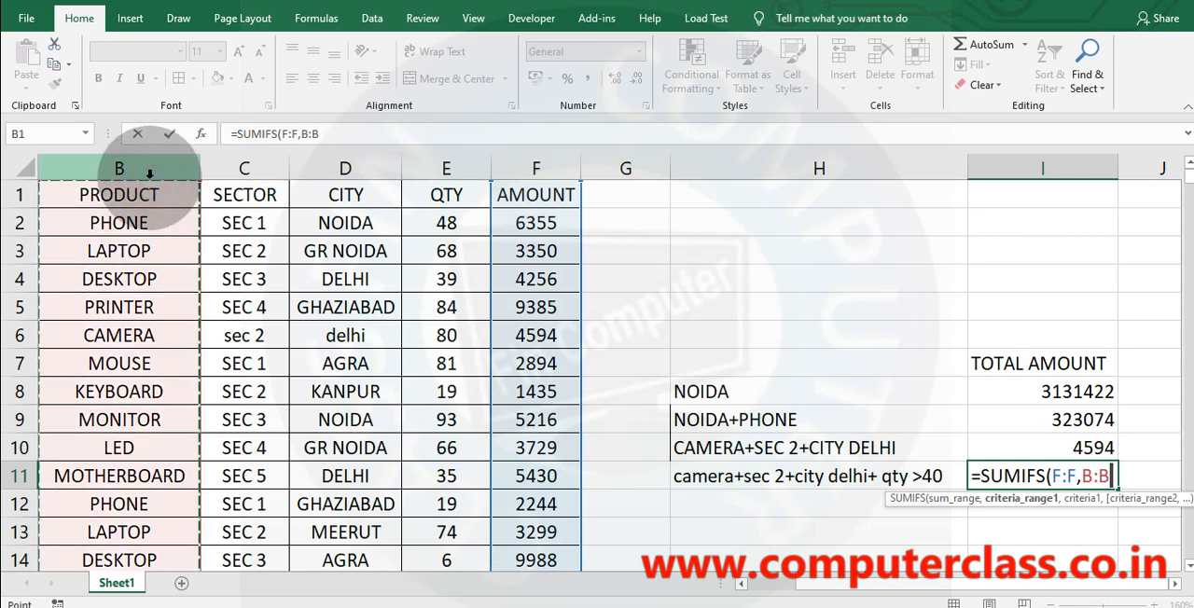
pyautogui.write(',')
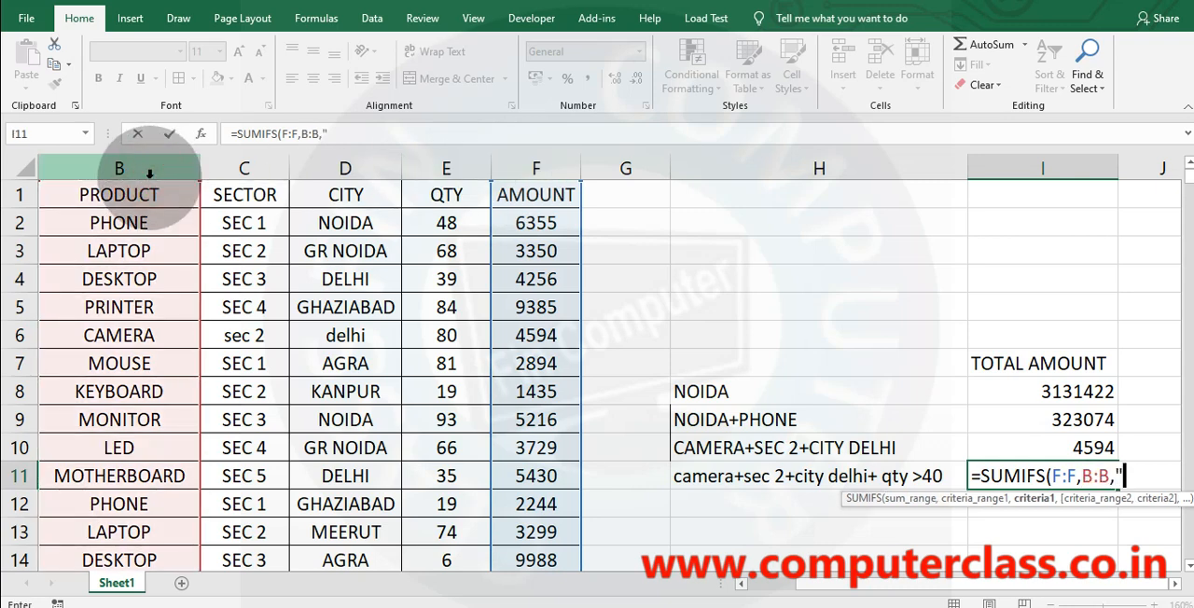
pyautogui.write('"came')
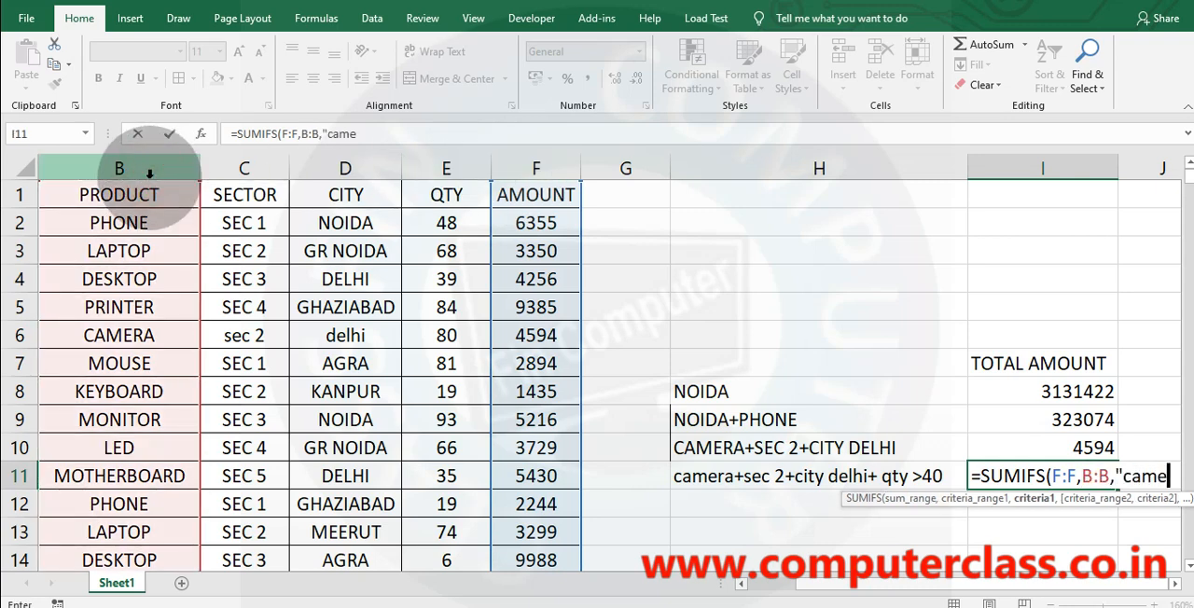
pyautogui.write('ra",')
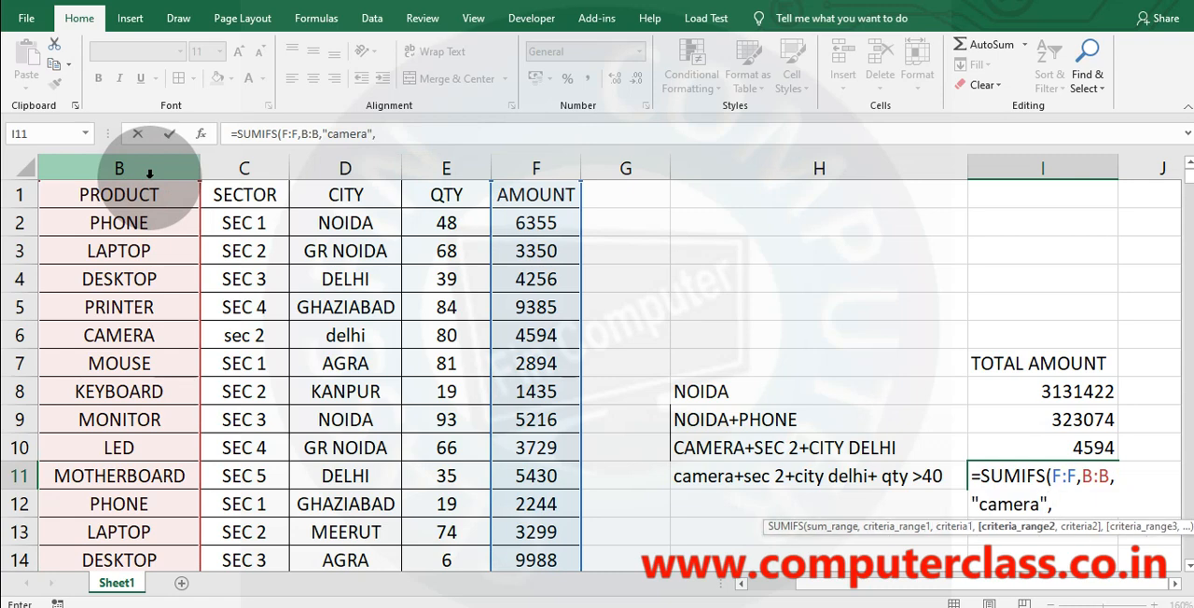
# Add criteria range C:C with the sector criterion sec 2 to the SUMIFS formula in I11.
pyautogui.click(233, 169)
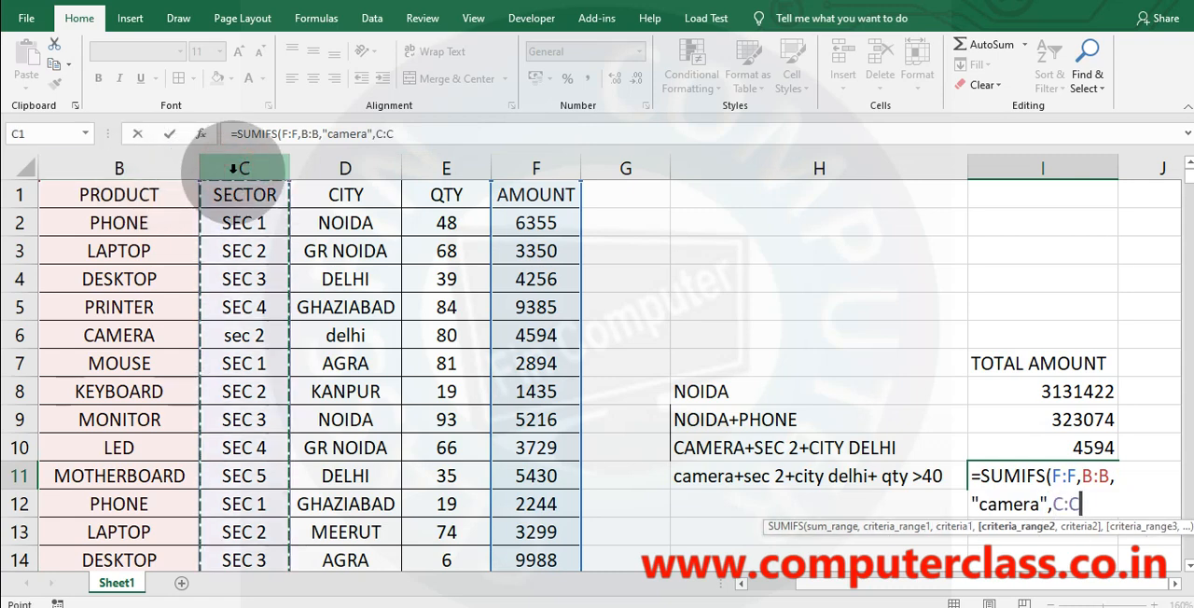
pyautogui.write(',')
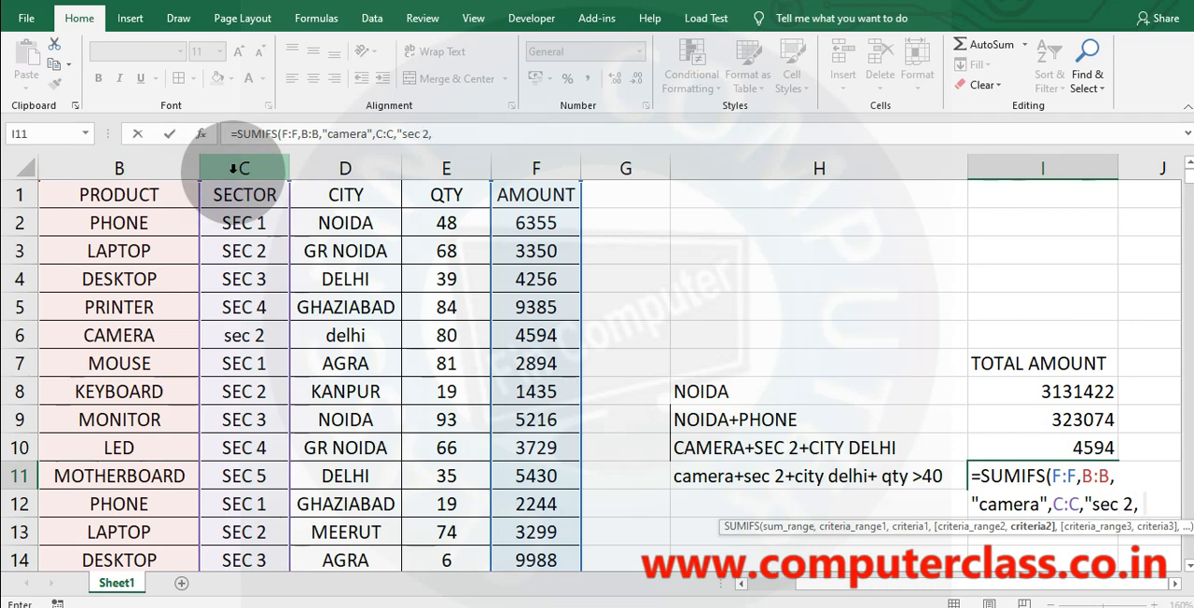
pyautogui.write('"sec 2,')
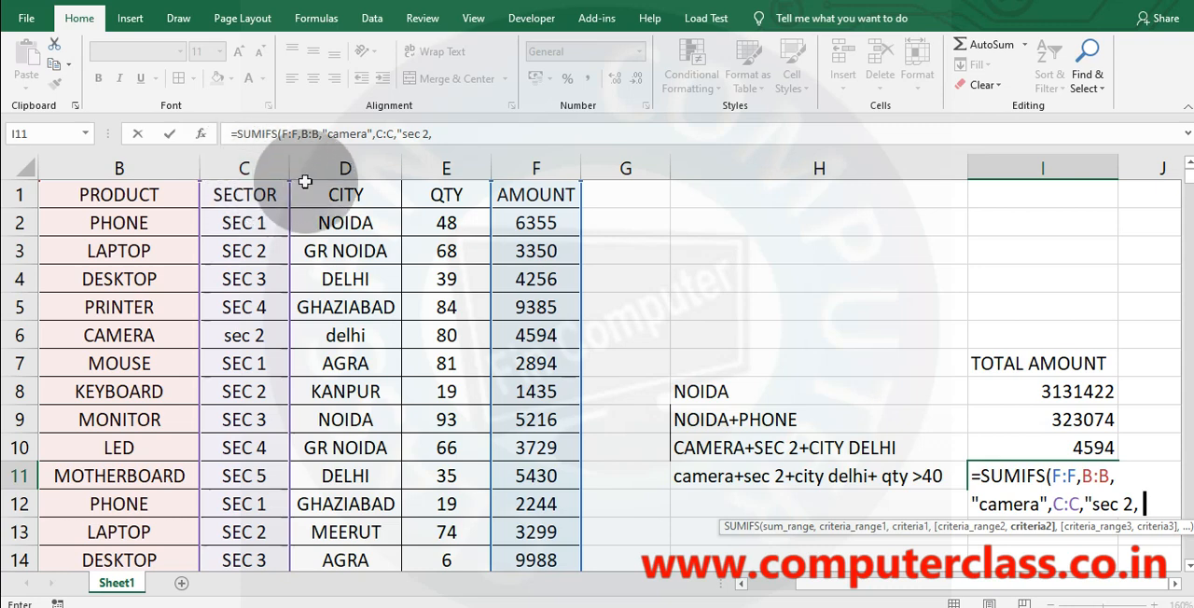
pyautogui.click(334, 169)
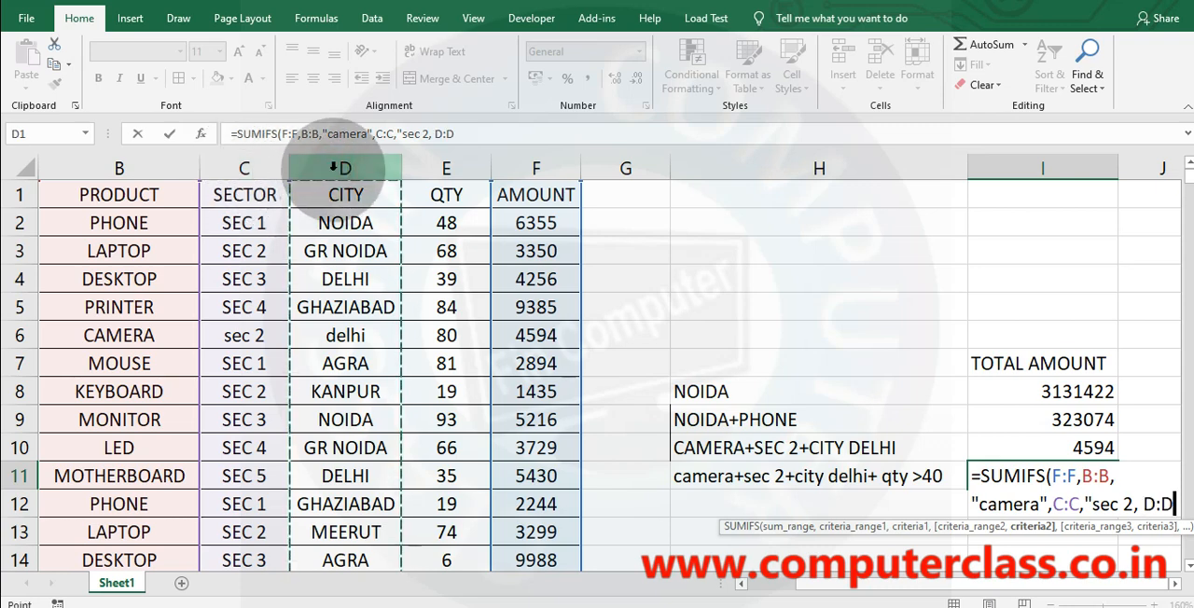
pyautogui.write(',')
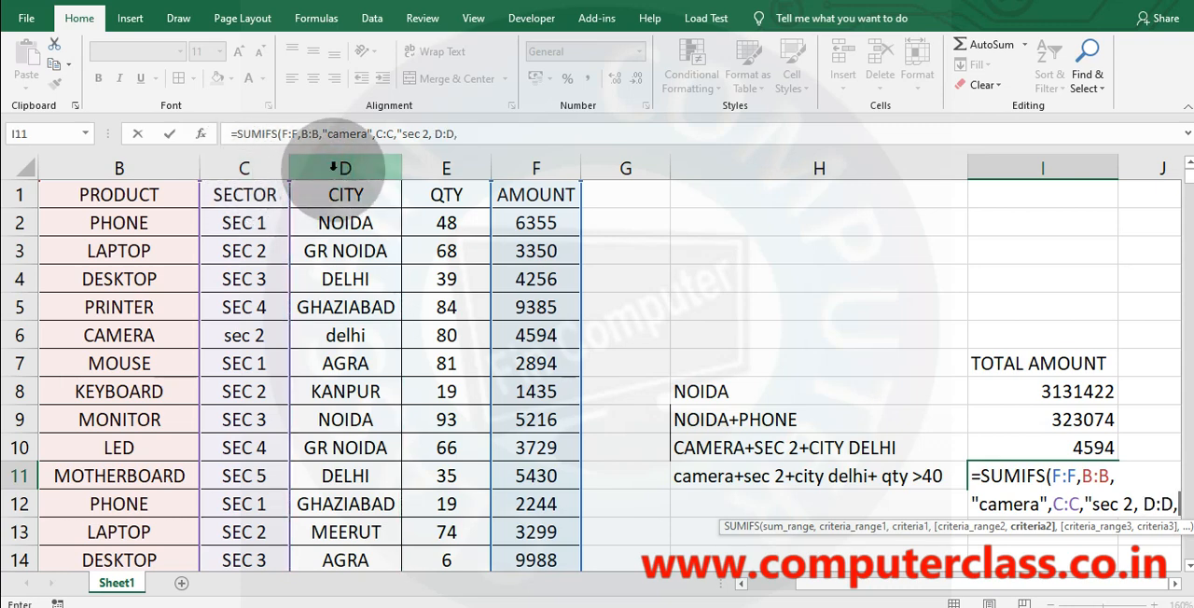
pyautogui.write('"')
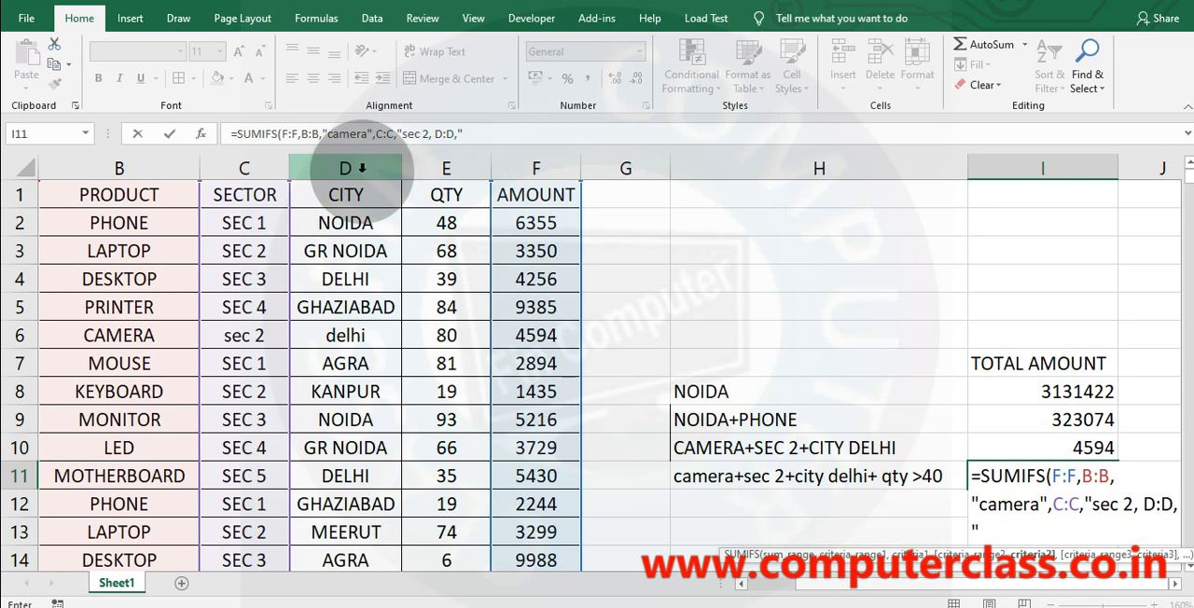
pyautogui.press('BackSpace')
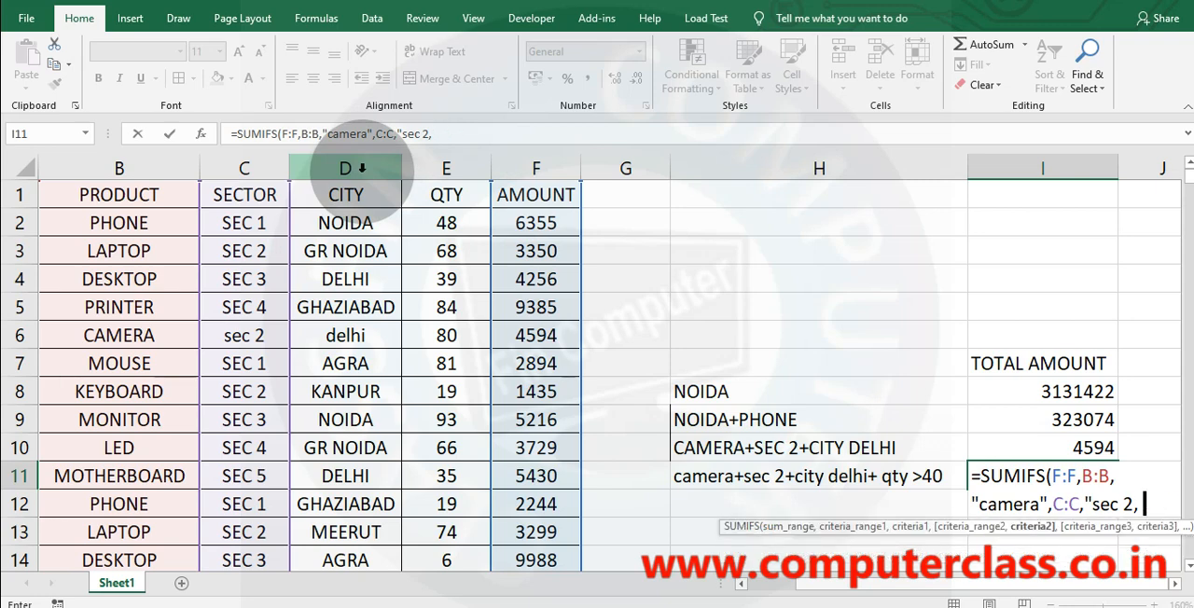
# Add D:D with criterion "delhi" and E:E with criterion ">40" to the SUMIFS formula in I11.
pyautogui.click(358, 162)
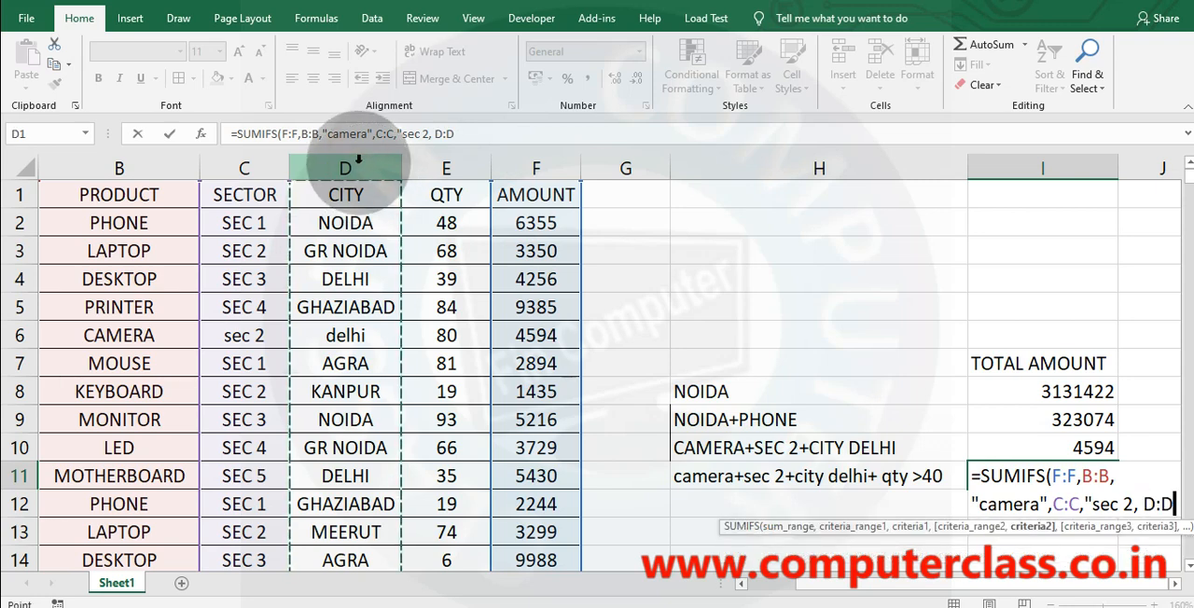
pyautogui.write(',')
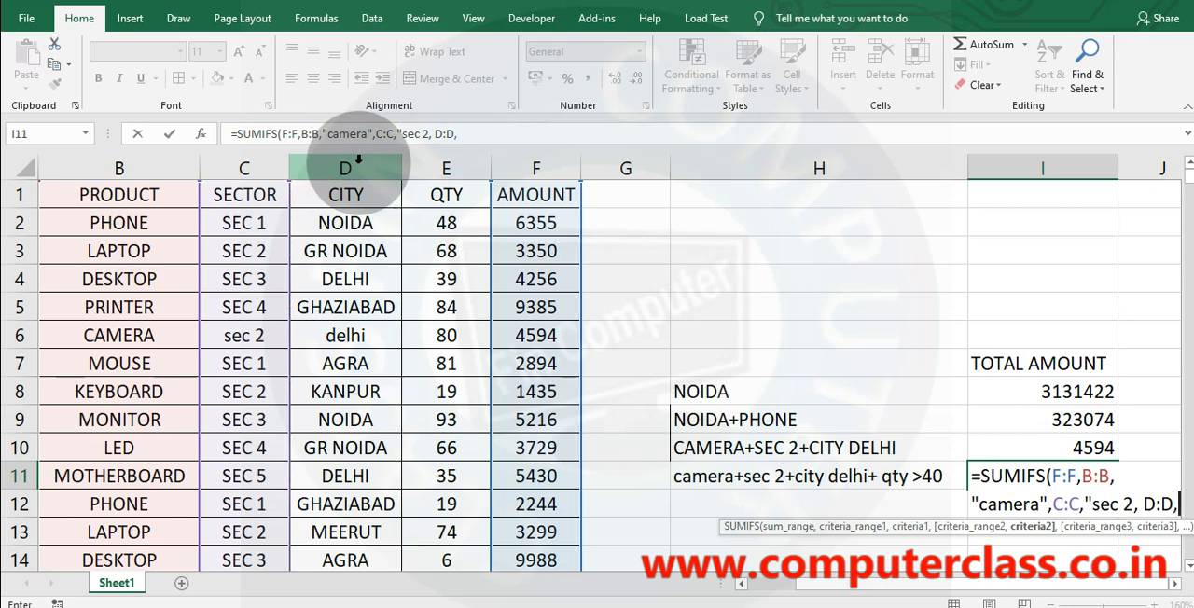
pyautogui.write('"')
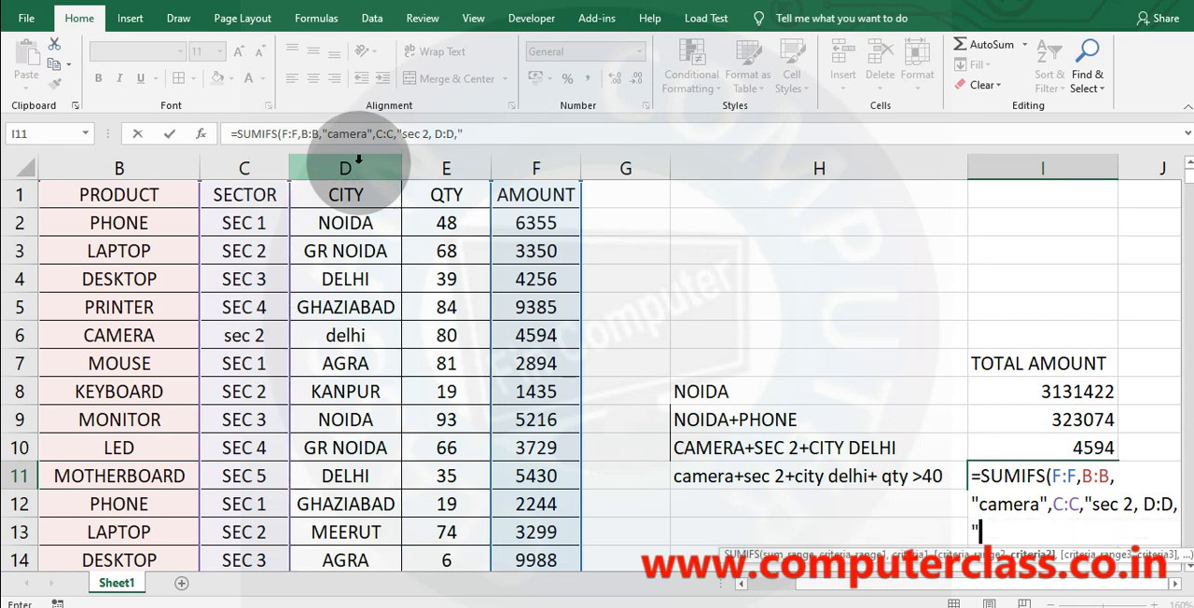
pyautogui.write('d')
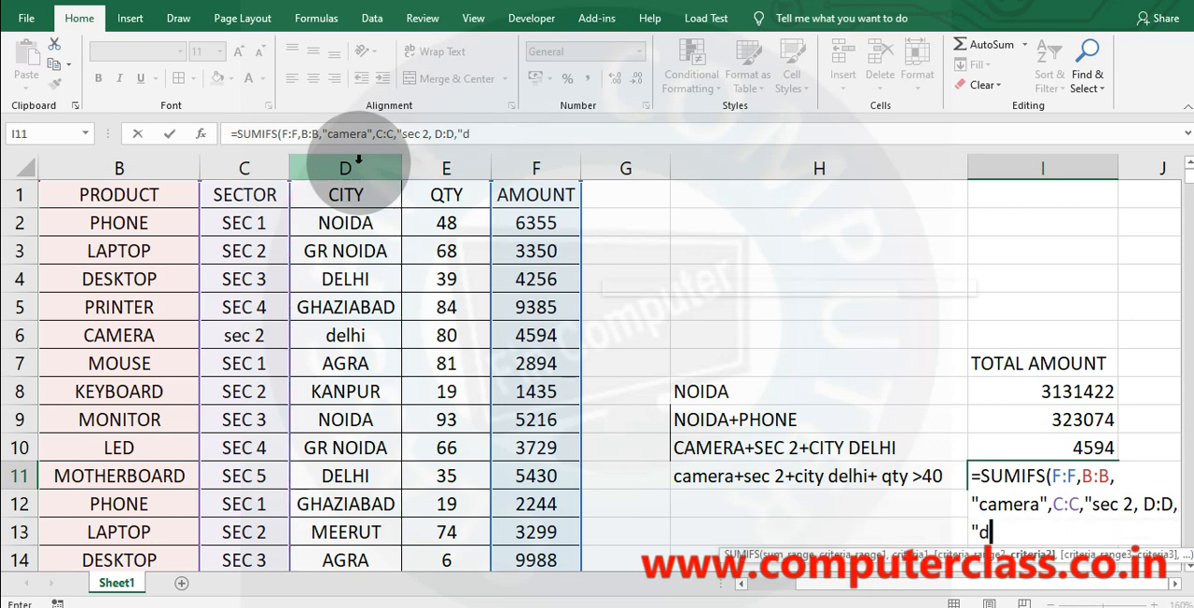
pyautogui.write('elhi",')
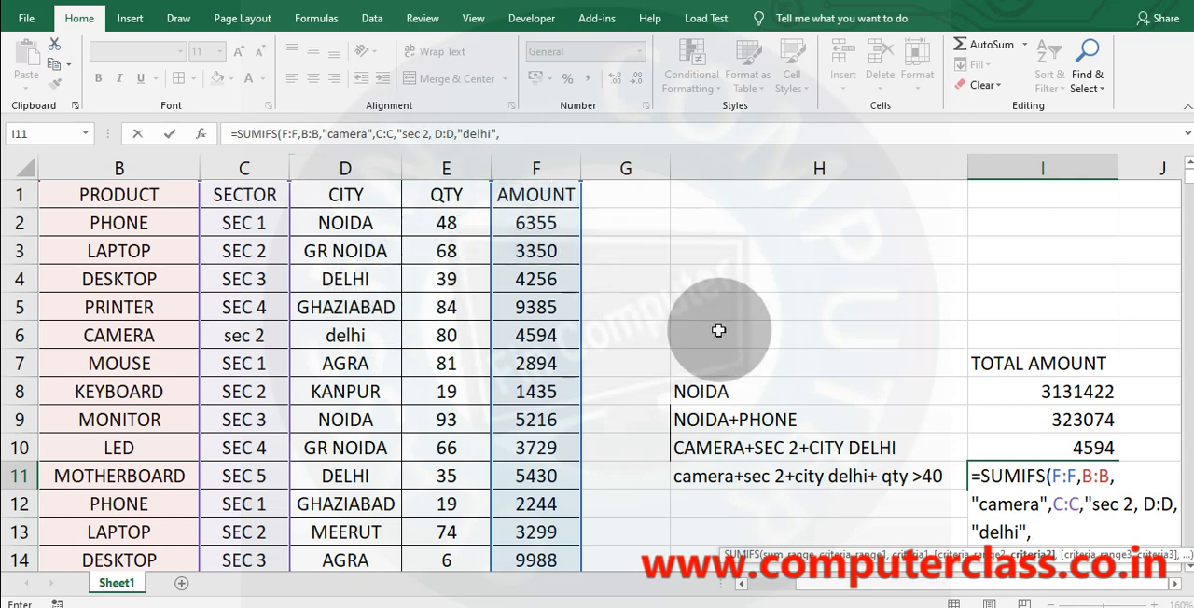
pyautogui.click(445, 174)
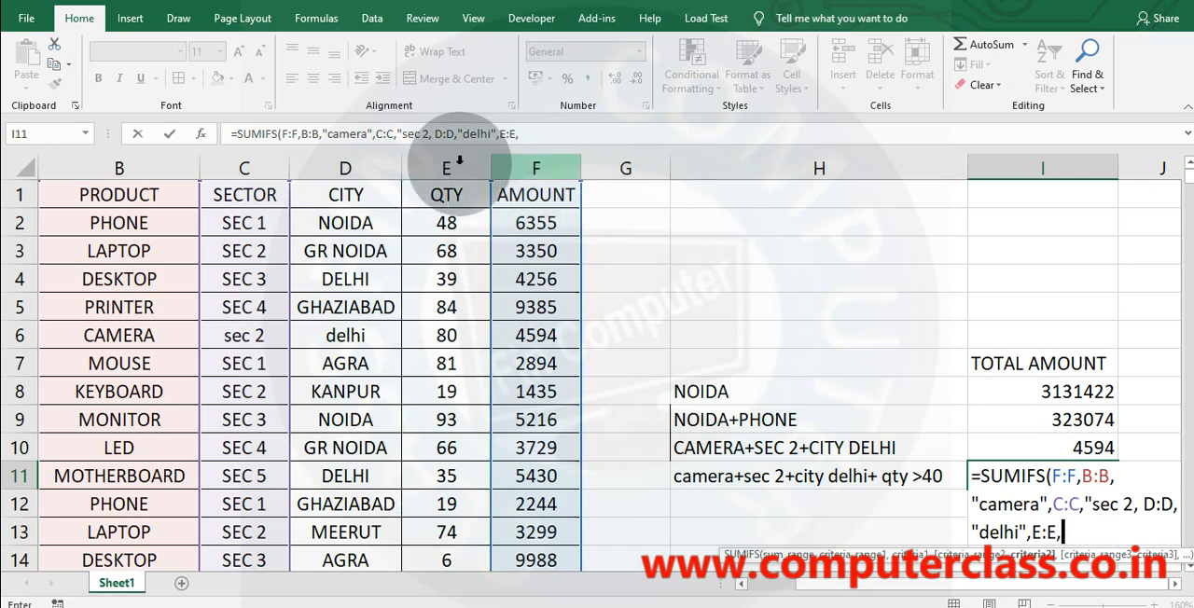
pyautogui.write(',')
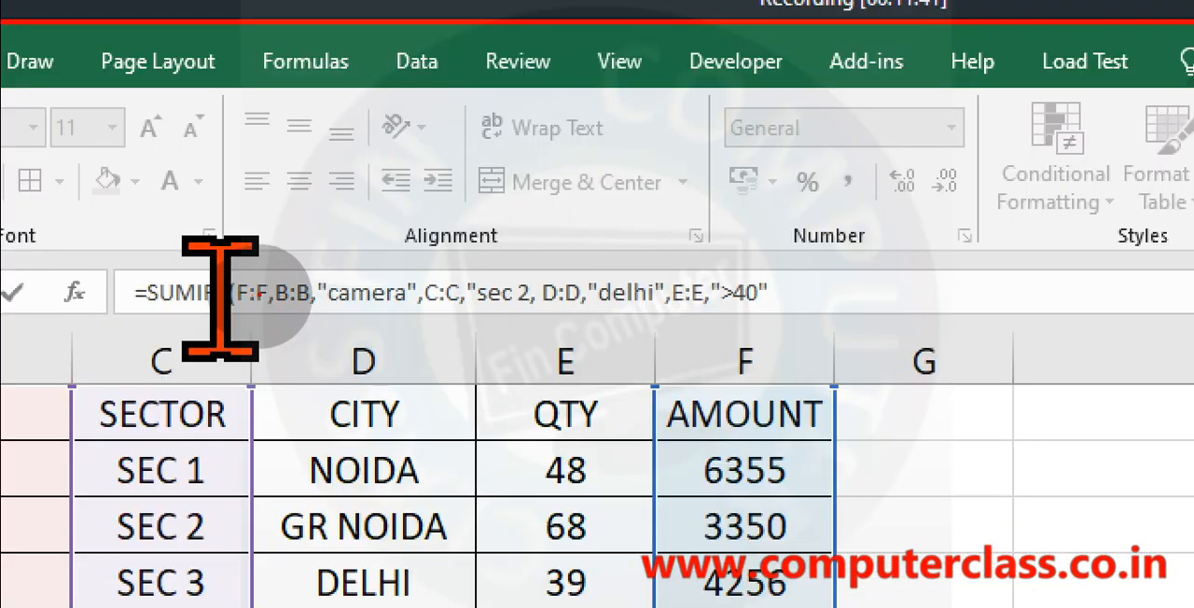
# Underline the camera and sec 2 criteria pairs in the zoomed I11 formula, bracket sec 2, and clear the marks.
pyautogui.moveTo(267, 301); pyautogui.dragTo(520, 315)
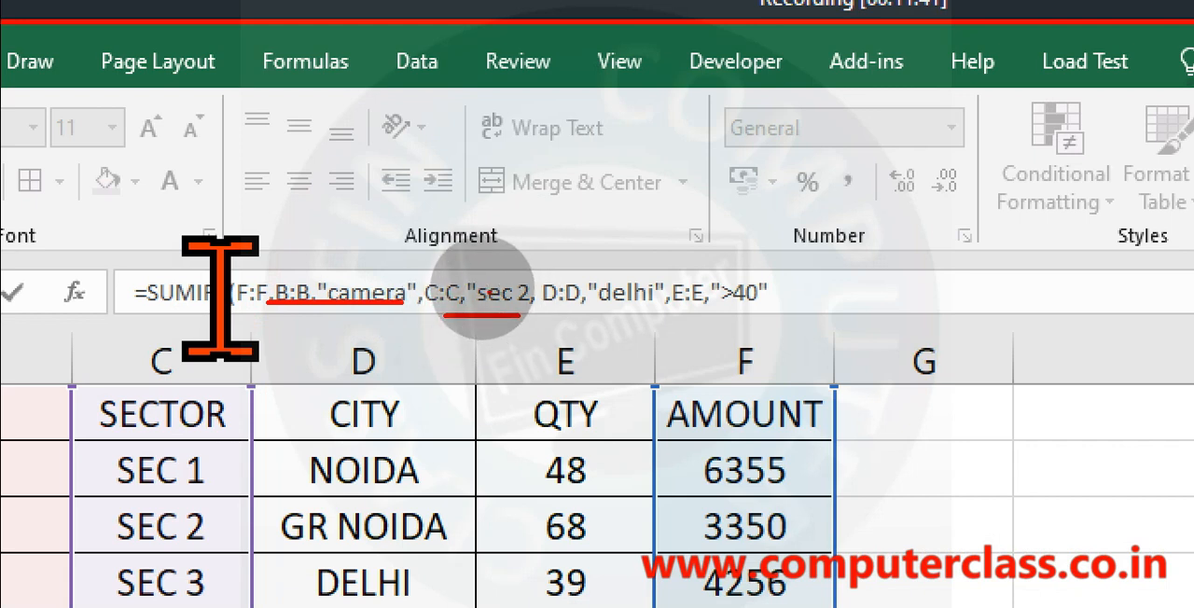
pyautogui.moveTo(471, 278)
pyautogui.mouseDown()
pyautogui.moveTo(499, 266)
pyautogui.moveTo(529, 277)
pyautogui.mouseUp()
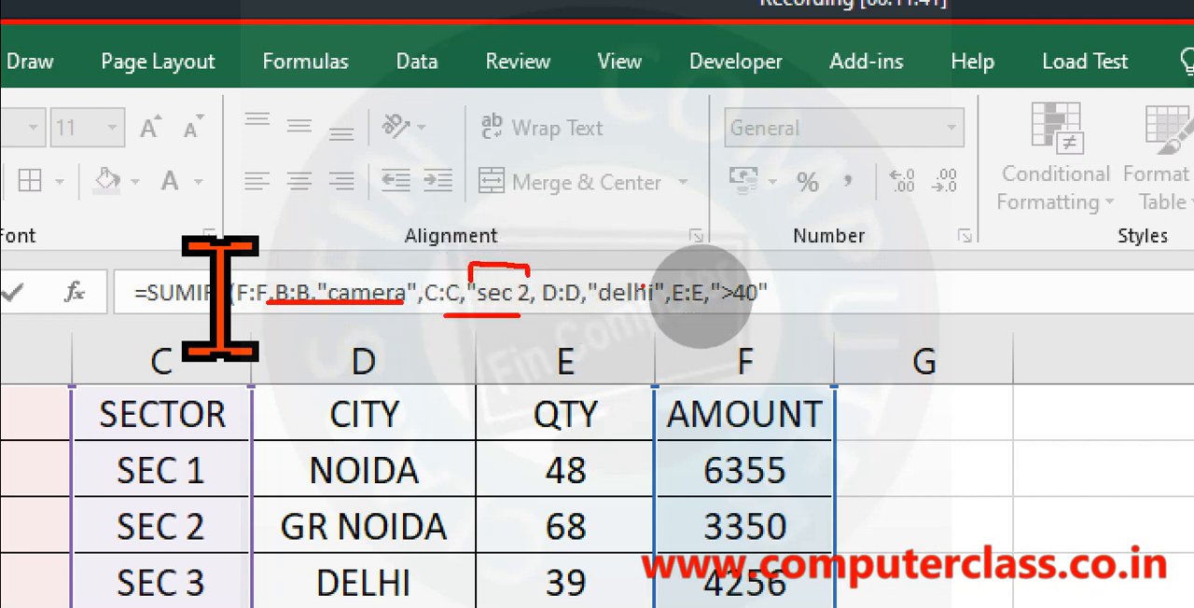
pyautogui.press('Escape')
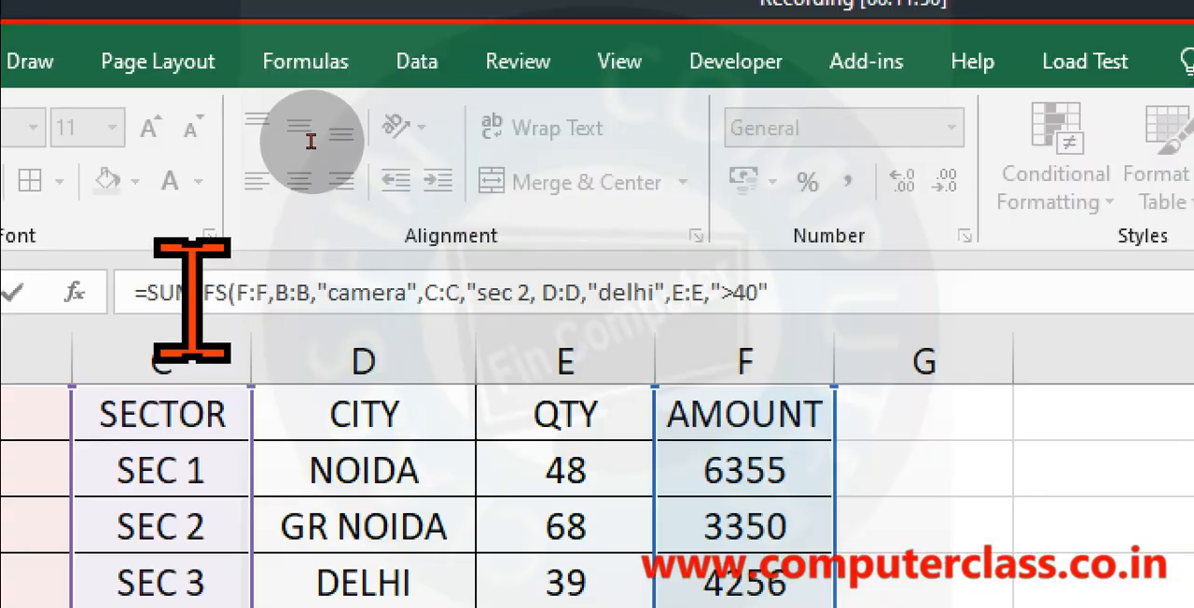
# Add the missing closing quotation mark after sec 2 in the I11 SUMIFS formula and enter the formula.
pyautogui.click(547, 295)
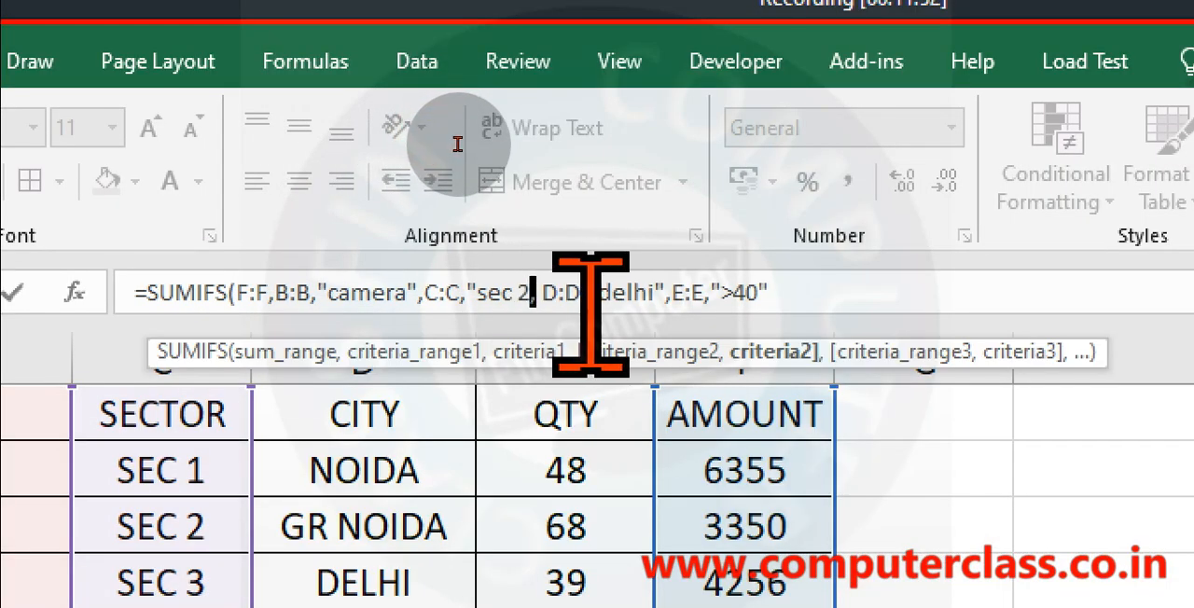
pyautogui.write('"')
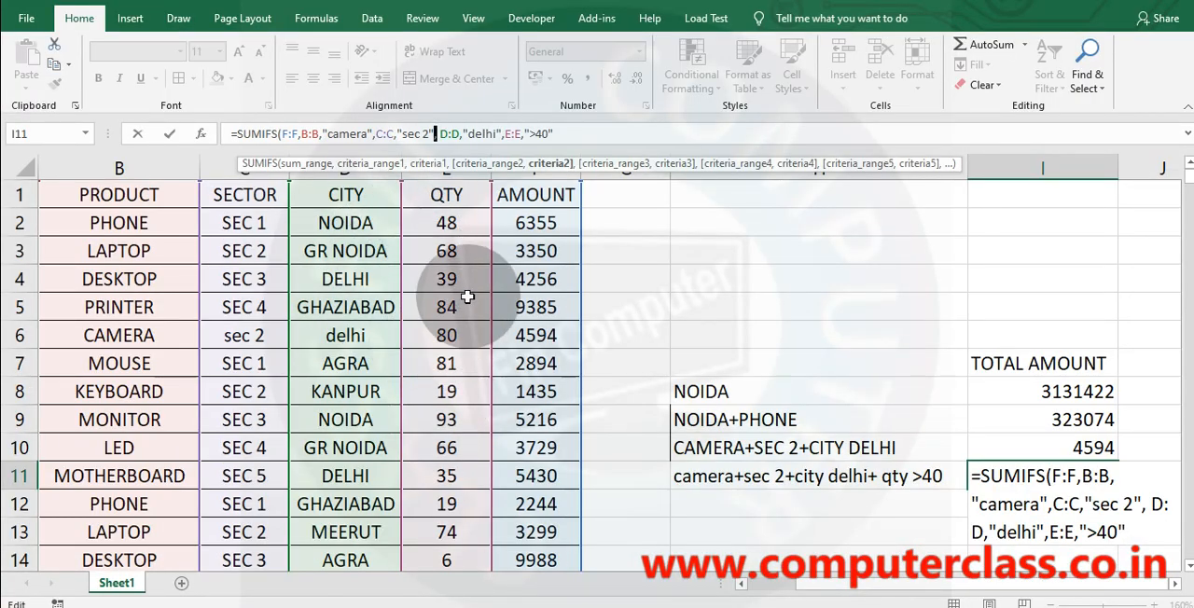
pyautogui.press('Return')
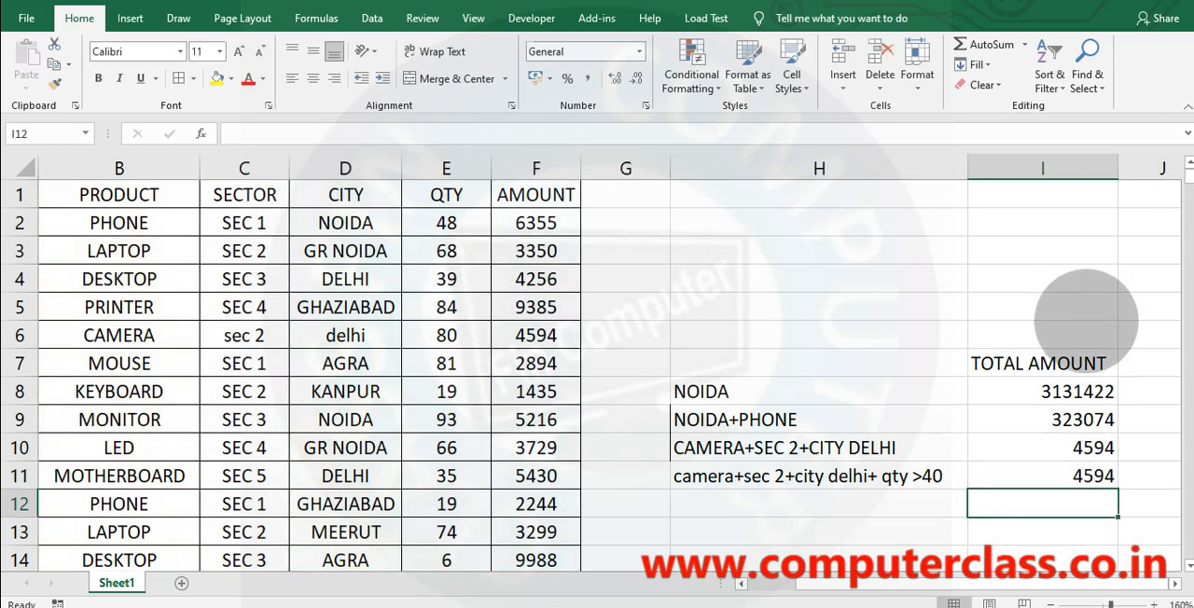
# Show the formulas in the sheet's cells, then widen column I and narrow column H so the SUMIFS formulas are fully readable.
pyautogui.click(317, 17)
pyautogui.click(835, 44)
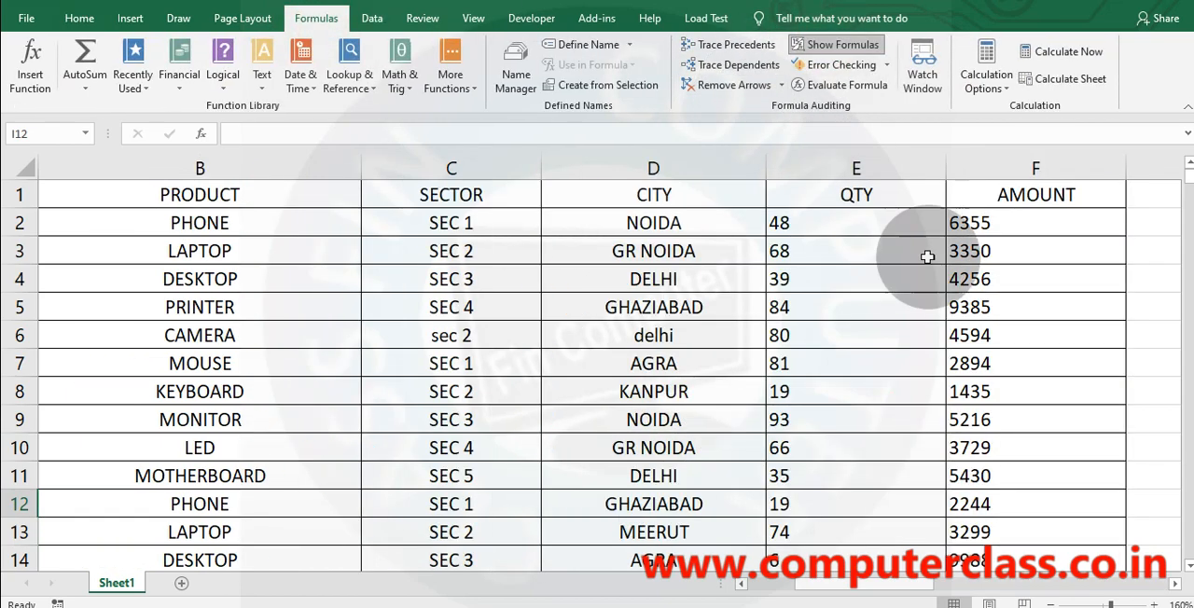
pyautogui.moveTo(849, 584); pyautogui.dragTo(1099, 592)
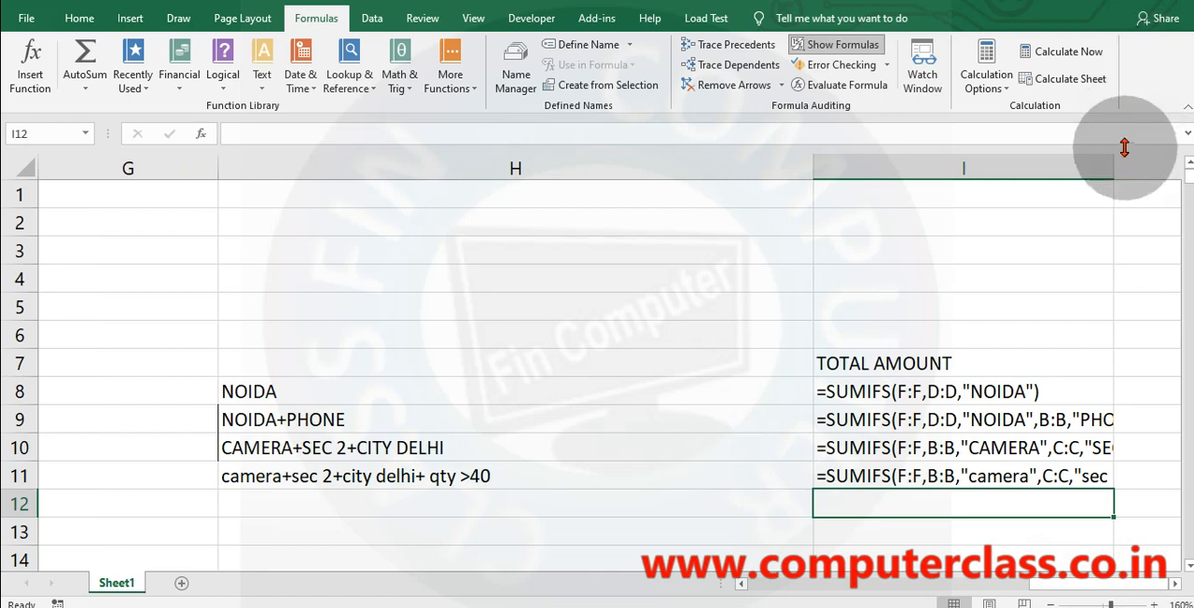
pyautogui.moveTo(1113, 168); pyautogui.dragTo(1154, 161)
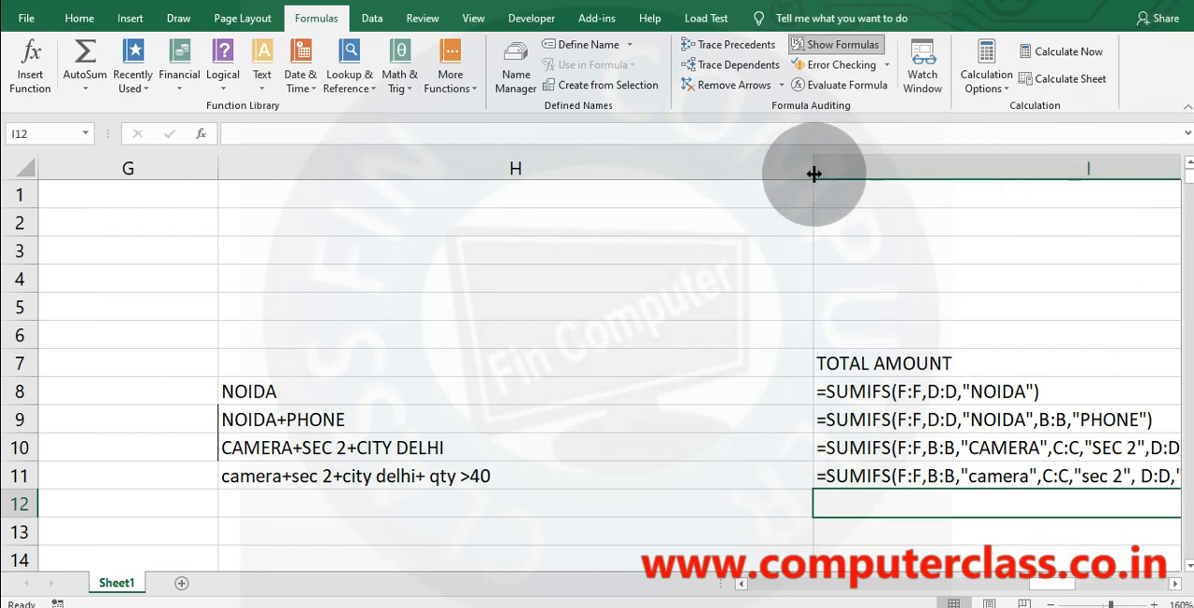
pyautogui.moveTo(814, 174); pyautogui.dragTo(538, 197)
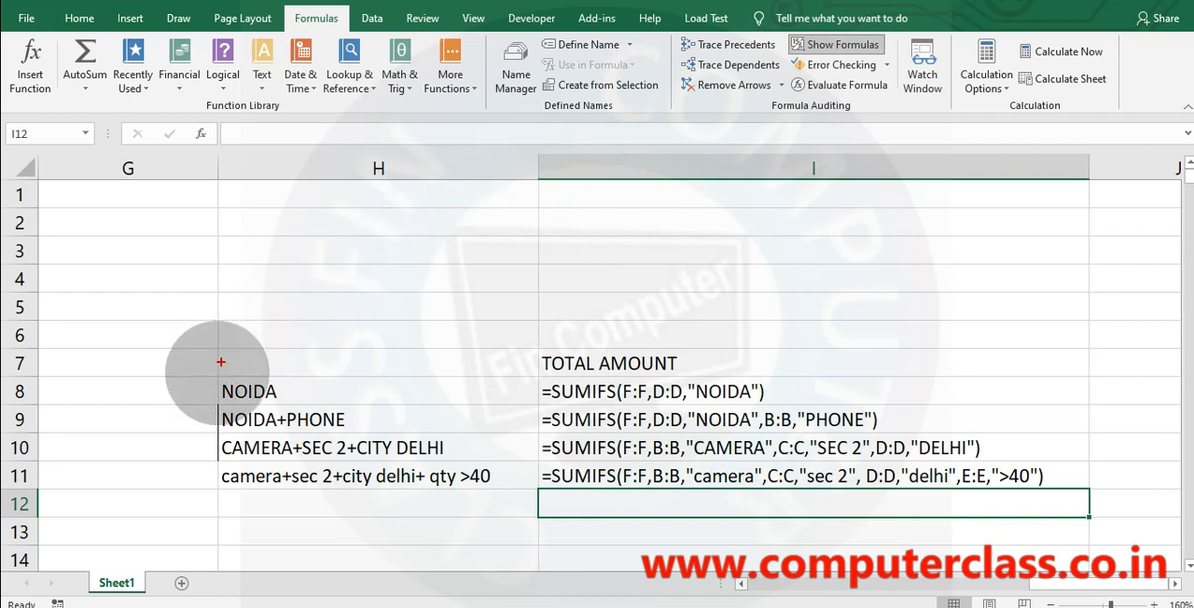
# Box the NOIDA row's label and formula, tick F:F, D:D and "NOIDA", sketch beside the box, and tick the row label.
pyautogui.moveTo(218, 377); pyautogui.dragTo(782, 406)
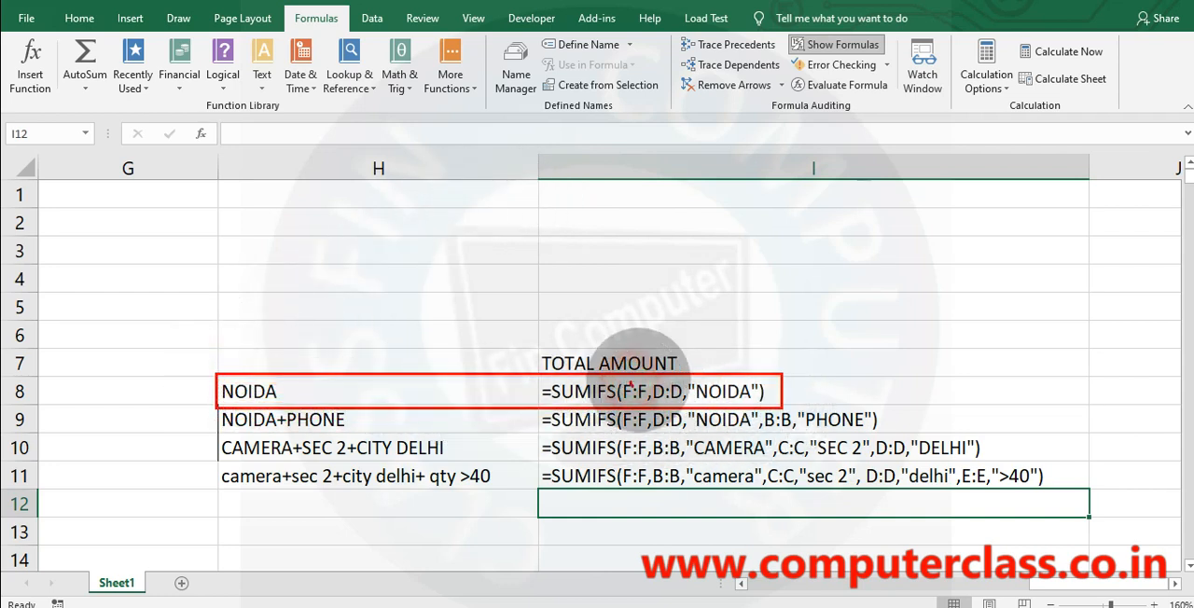
pyautogui.moveTo(629, 381)
pyautogui.mouseDown()
pyautogui.moveTo(651, 349)
pyautogui.moveTo(698, 366)
pyautogui.mouseUp()
pyautogui.moveTo(731, 381); pyautogui.dragTo(772, 351)
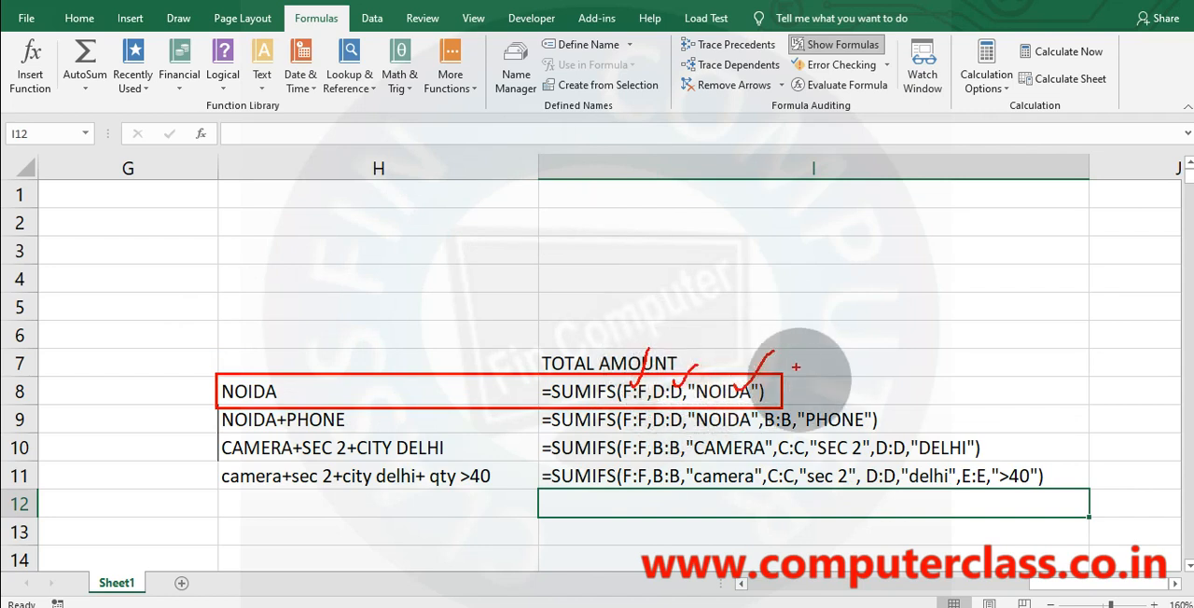
pyautogui.moveTo(833, 382); pyautogui.dragTo(891, 377)
pyautogui.moveTo(931, 376)
pyautogui.mouseDown()
pyautogui.moveTo(944, 386)
pyautogui.moveTo(975, 356)
pyautogui.mouseUp()
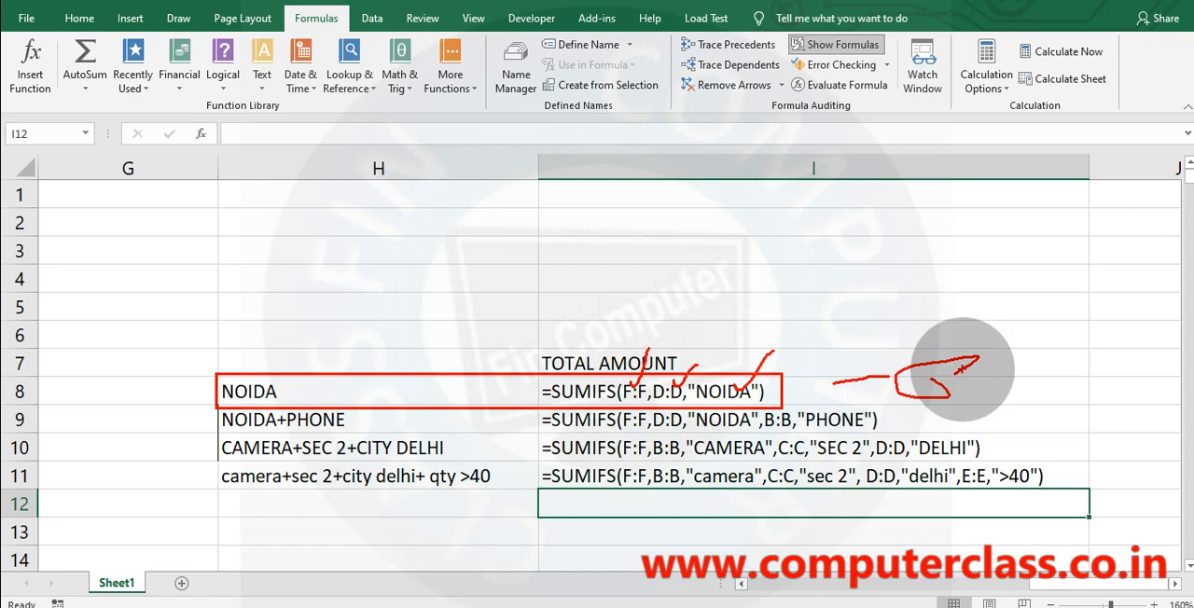
pyautogui.moveTo(182, 395); pyautogui.dragTo(241, 371)
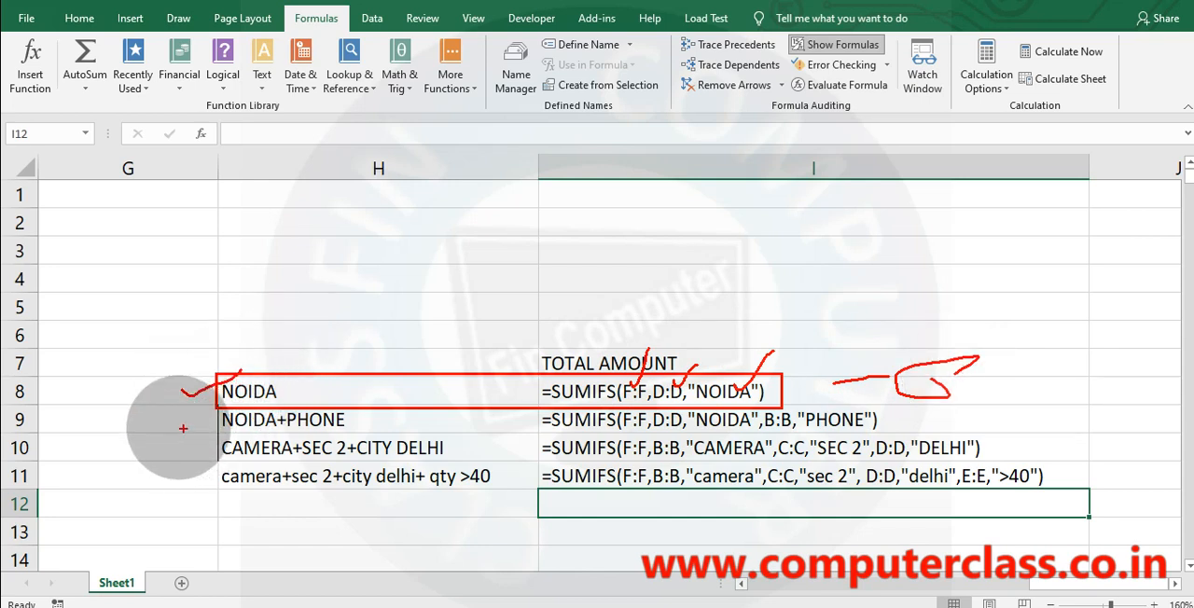
# Tick and underline the NOIDA+PHONE label, underline the "NOIDA" and "PHONE" criteria in I9, and circle F:F.
pyautogui.moveTo(176, 426)
pyautogui.mouseDown()
pyautogui.moveTo(241, 409)
pyautogui.moveTo(331, 432)
pyautogui.mouseUp()
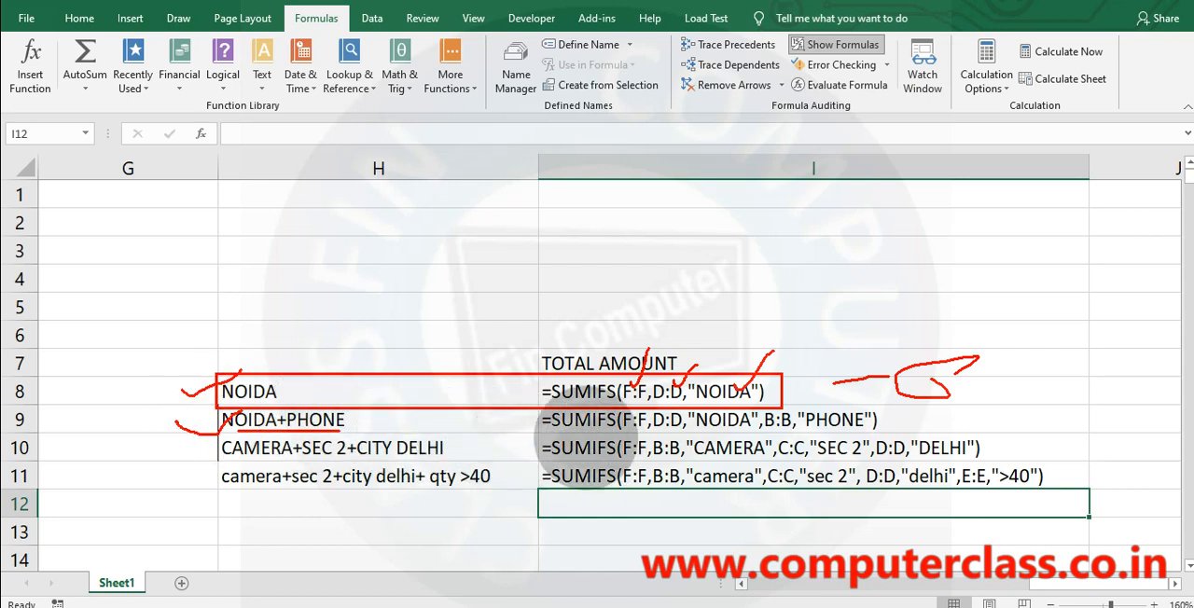
pyautogui.moveTo(682, 430); pyautogui.dragTo(866, 429)
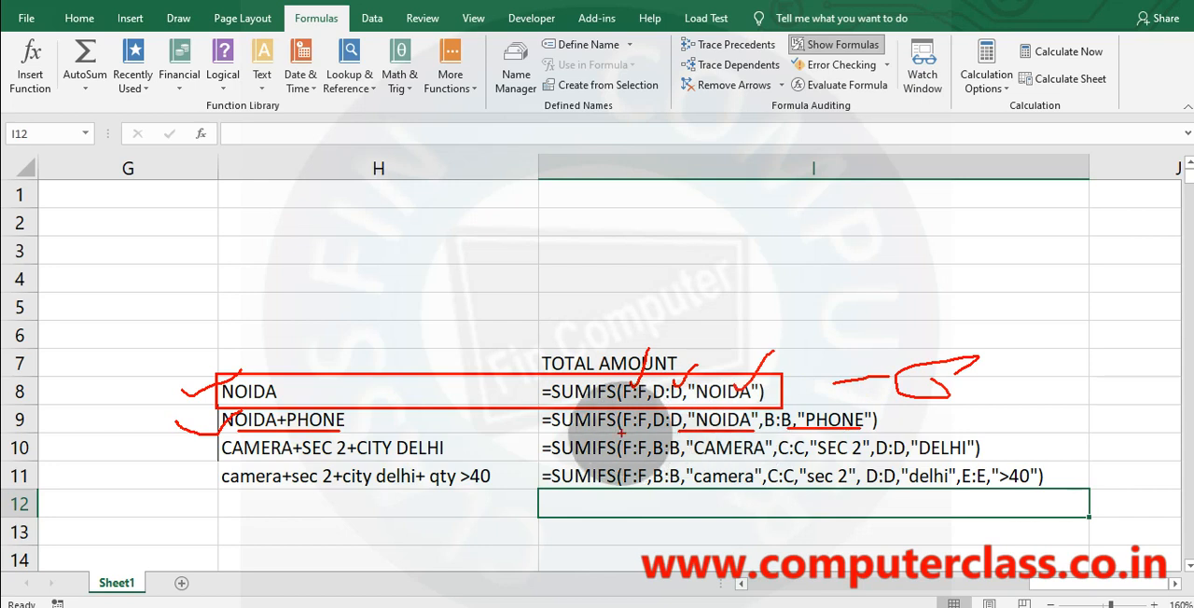
pyautogui.moveTo(621, 433)
pyautogui.mouseDown()
pyautogui.moveTo(628, 409)
pyautogui.moveTo(651, 414)
pyautogui.moveTo(608, 420)
pyautogui.mouseUp()
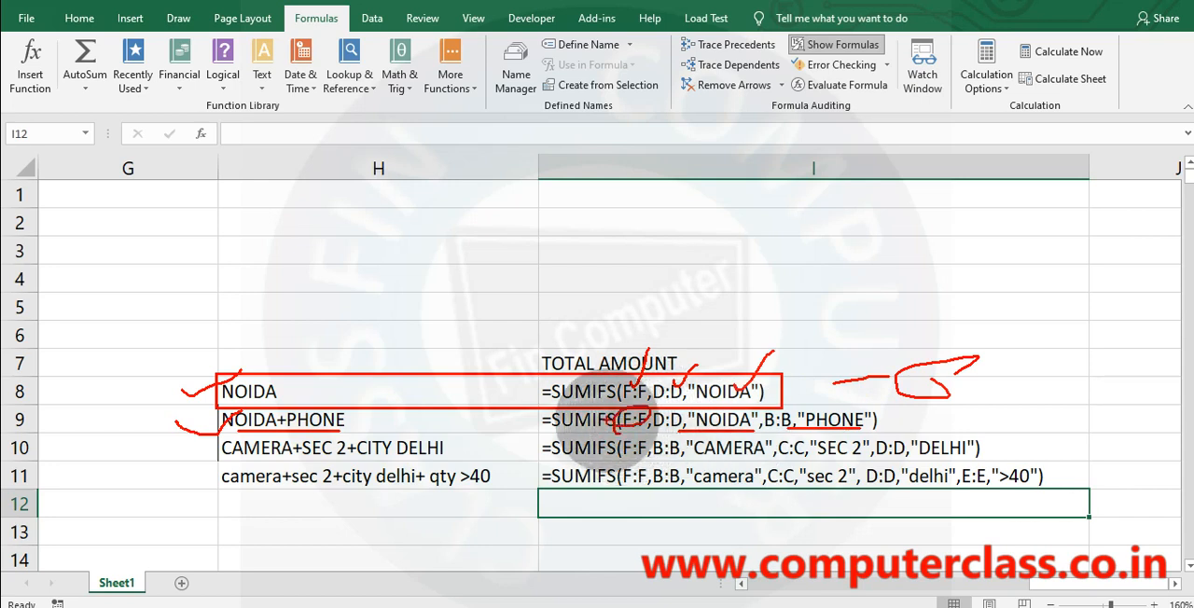
# Tick the CAMERA+SEC 2+CITY DELHI label, mark F:F and B:B in the I10 formula, and clear all drawn marks.
pyautogui.moveTo(171, 442)
pyautogui.mouseDown()
pyautogui.moveTo(185, 454)
pyautogui.moveTo(241, 431)
pyautogui.mouseUp()
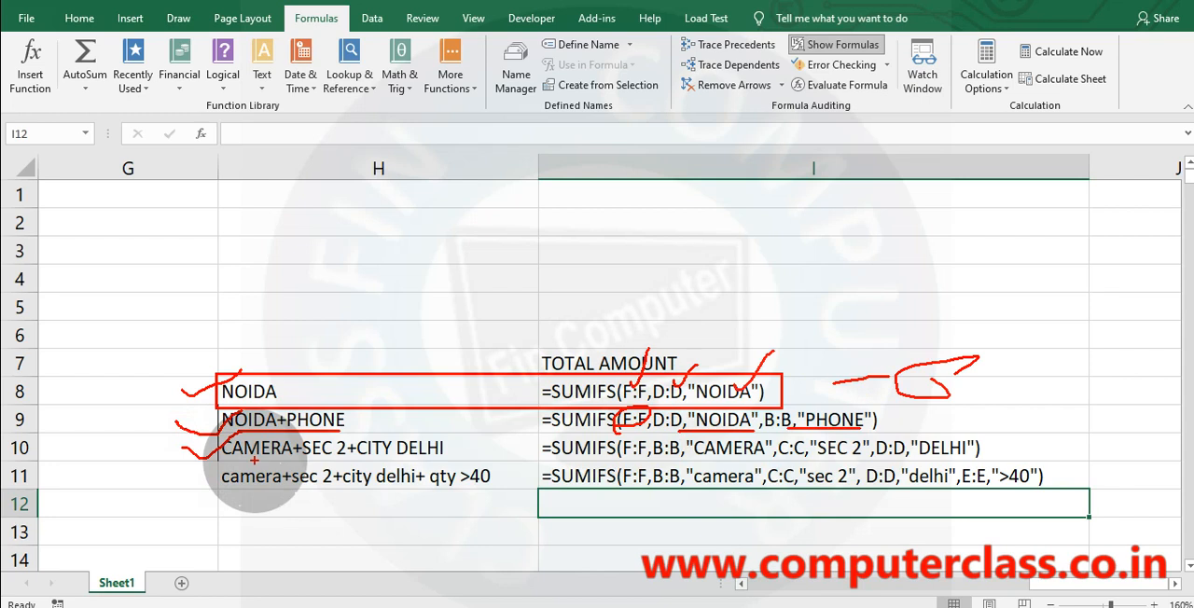
pyautogui.moveTo(631, 438)
pyautogui.mouseDown()
pyautogui.moveTo(623, 461)
pyautogui.moveTo(666, 461)
pyautogui.mouseUp()
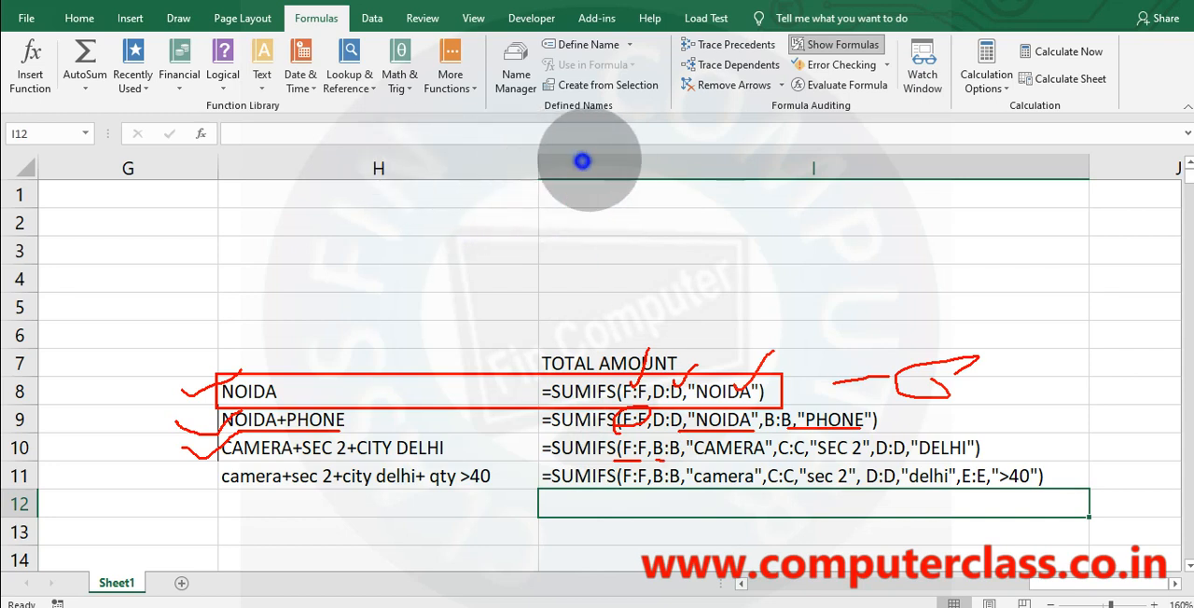
pyautogui.moveTo(582, 169); pyautogui.dragTo(661, 457)
pyautogui.click(737, 186)
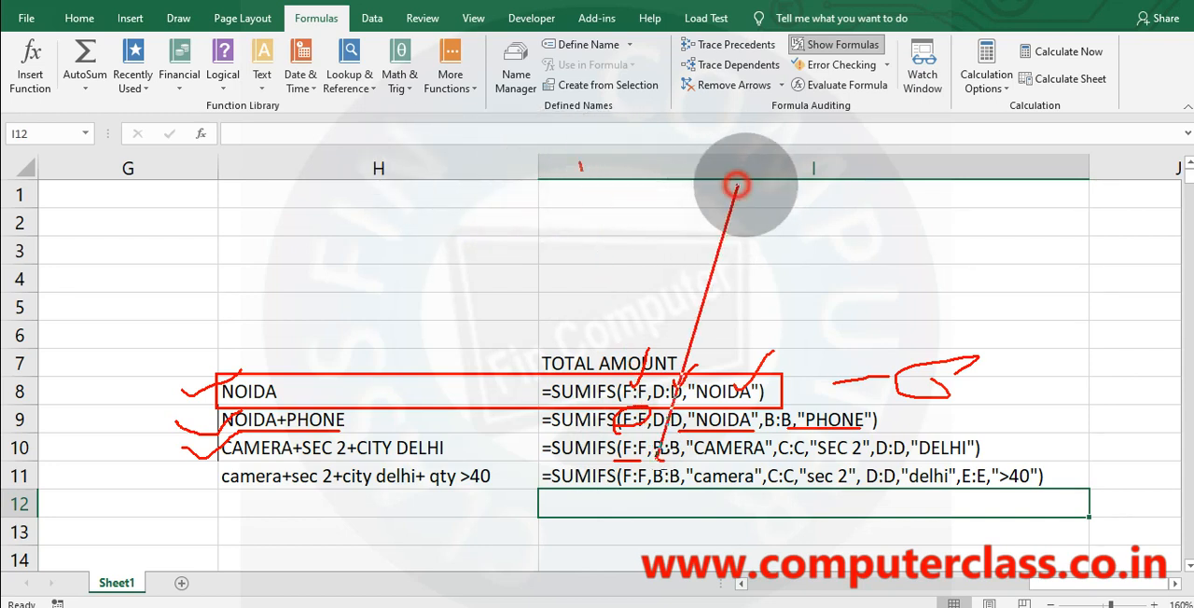
pyautogui.click(717, 180)
pyautogui.press('Escape')
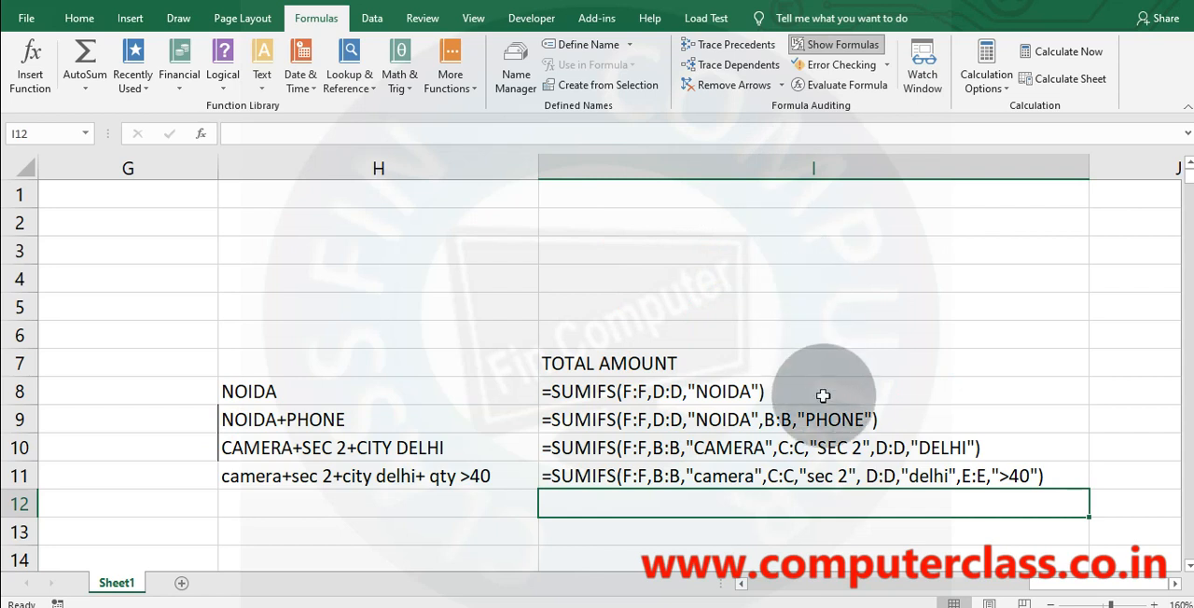
# Underline the "SEC 2" and "DELHI" criteria in the I10 formula, then erase the marks.
pyautogui.hotkey('ctrl', '2')
pyautogui.moveTo(810, 460); pyautogui.dragTo(860, 452)
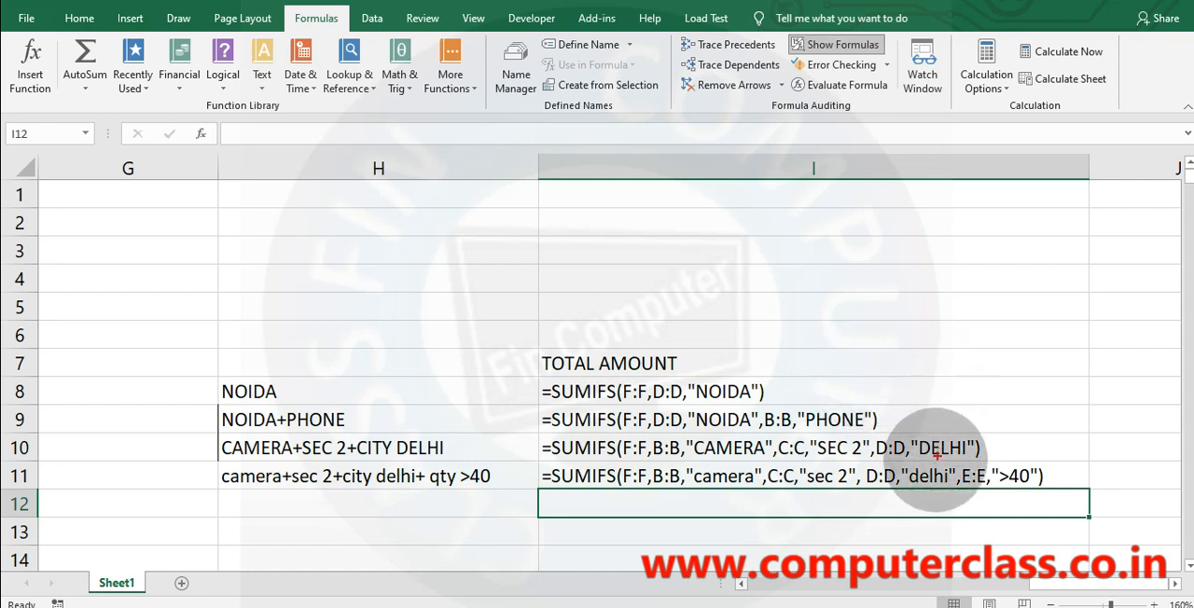
pyautogui.moveTo(917, 458); pyautogui.dragTo(969, 452)
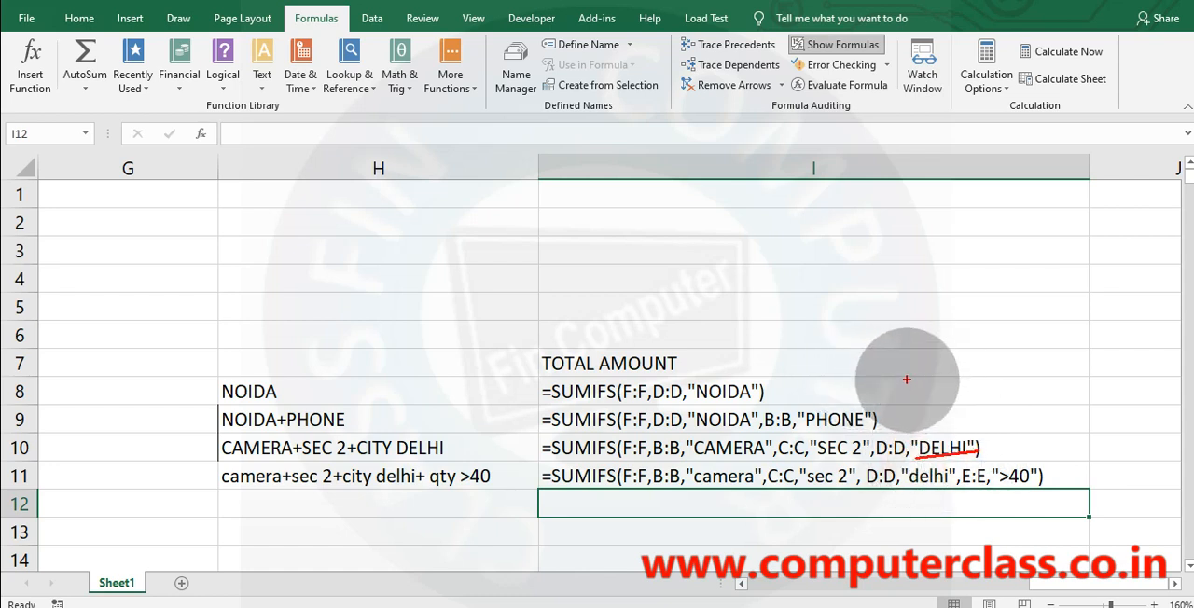
pyautogui.press('e')
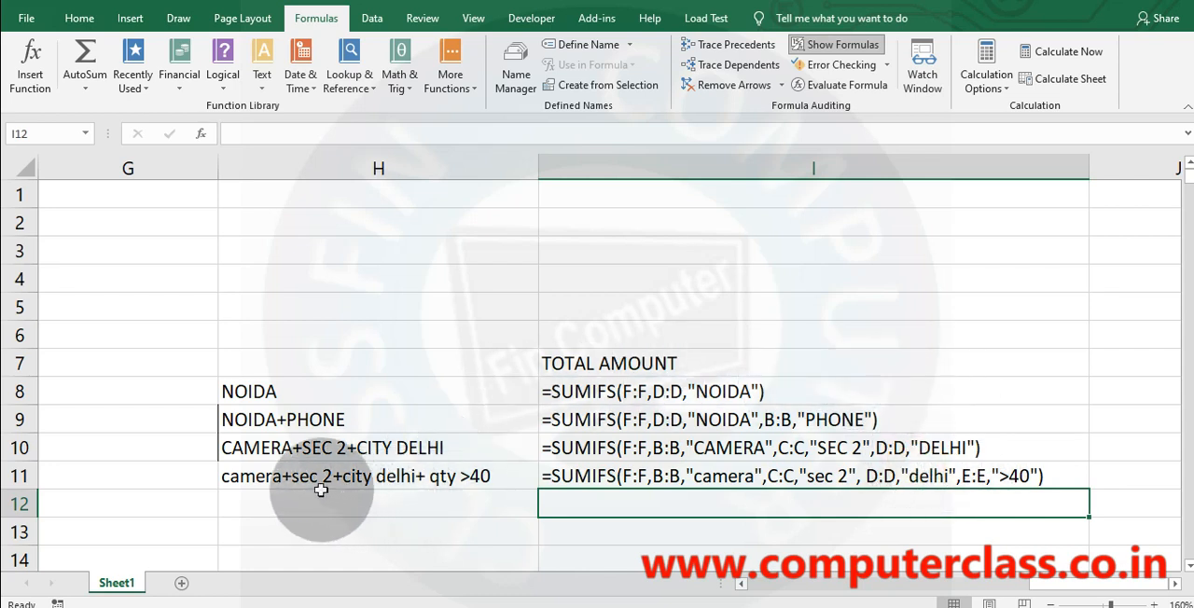
# Tick the camera+sec 2+city delhi+ qty >40 label and underline F:F and the four criteria pairs in the I11 formula.
pyautogui.moveTo(183, 480); pyautogui.dragTo(275, 454)
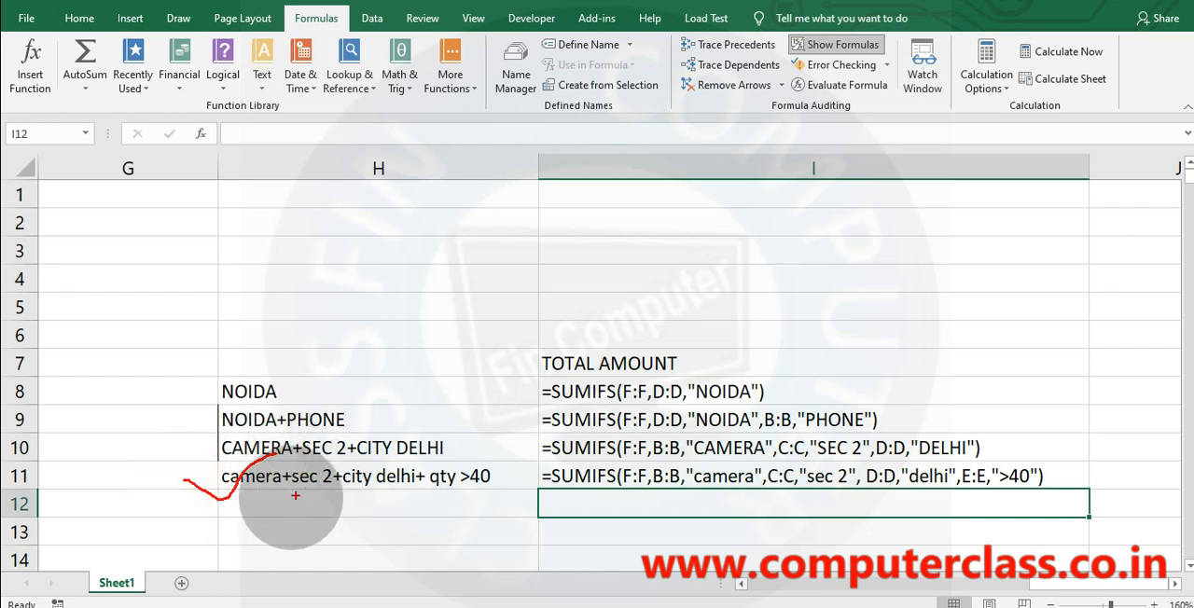
pyautogui.moveTo(620, 483); pyautogui.dragTo(638, 487)
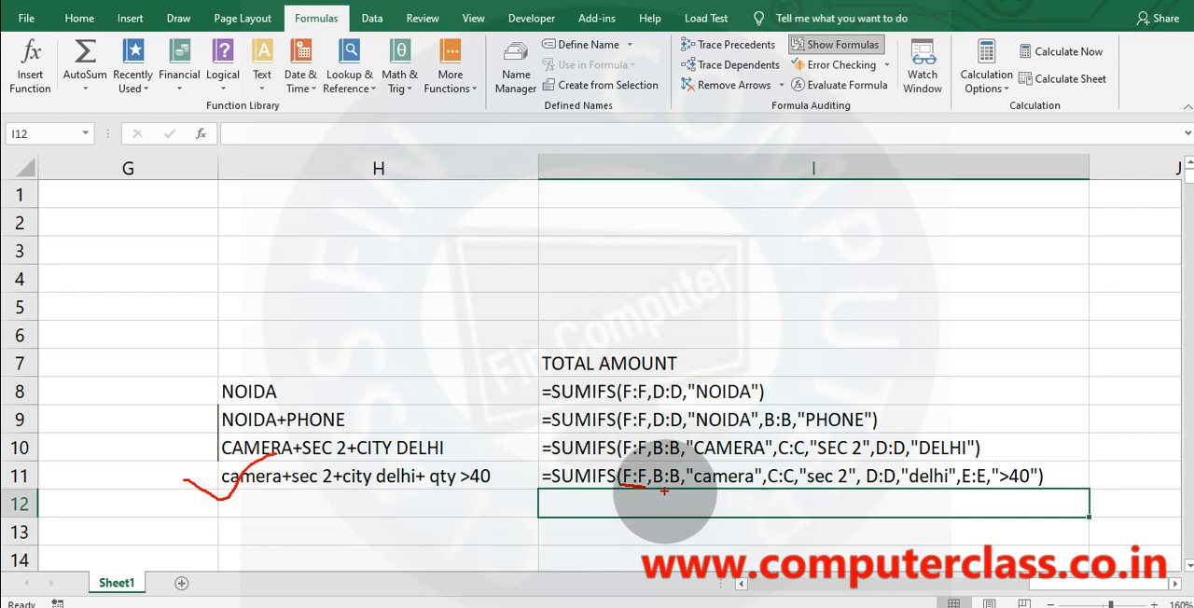
pyautogui.moveTo(663, 488); pyautogui.dragTo(791, 485)
pyautogui.moveTo(799, 486); pyautogui.dragTo(1045, 489)
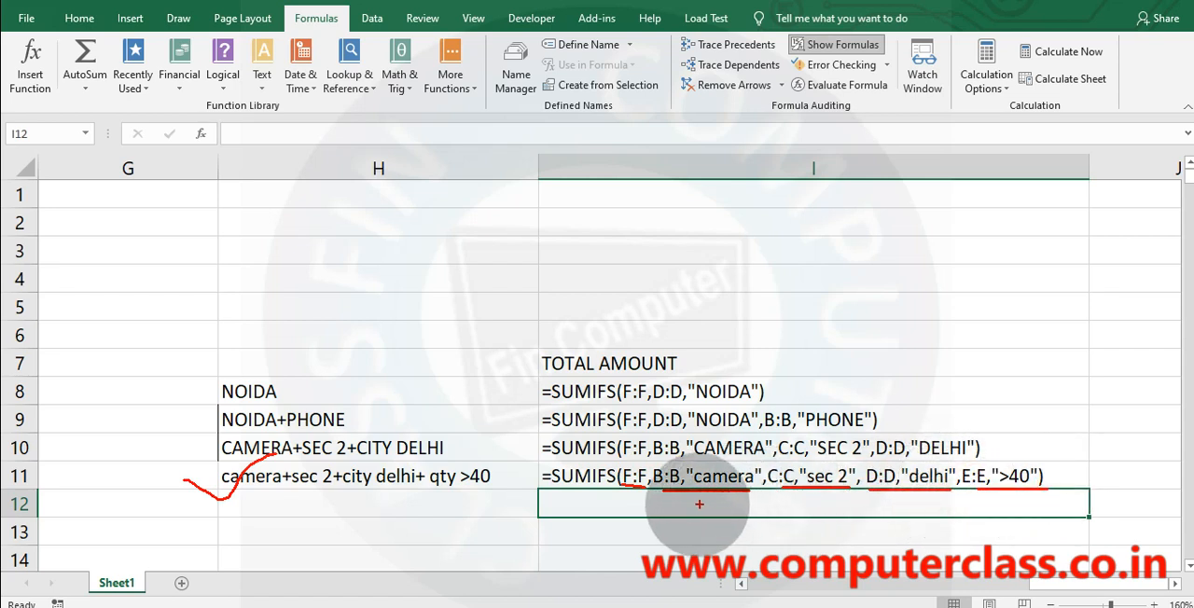
# Number the four criteria pairs in I11 from 1 to 4, tick each number, box F:F, and clear the marks.
pyautogui.moveTo(698, 506); pyautogui.dragTo(702, 528)
pyautogui.moveTo(799, 514); pyautogui.dragTo(837, 539)
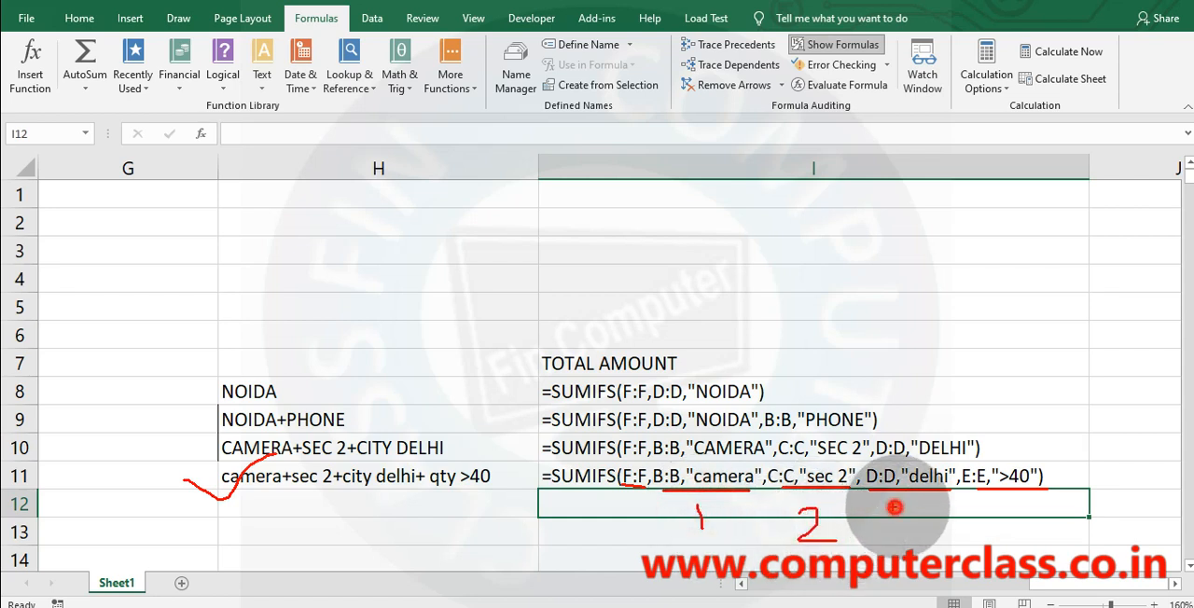
pyautogui.moveTo(897, 506); pyautogui.dragTo(910, 535)
pyautogui.moveTo(1009, 501)
pyautogui.mouseDown()
pyautogui.moveTo(1014, 527)
pyautogui.moveTo(983, 508)
pyautogui.mouseUp()
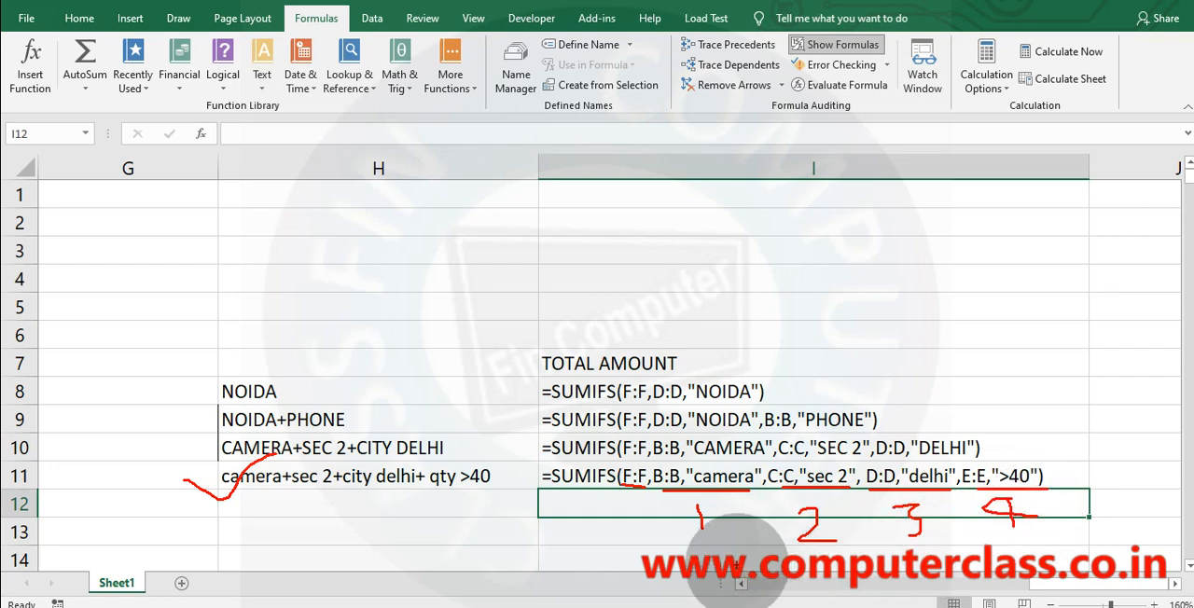
pyautogui.moveTo(672, 541)
pyautogui.mouseDown()
pyautogui.moveTo(713, 523)
pyautogui.moveTo(1013, 510)
pyautogui.mouseUp()
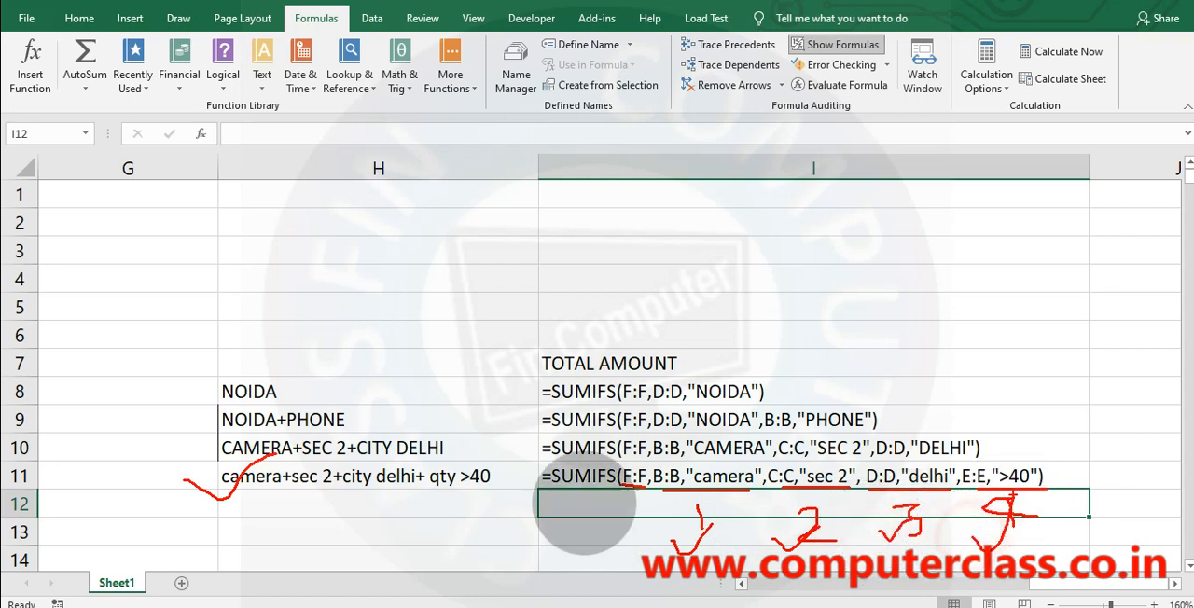
pyautogui.moveTo(617, 485)
pyautogui.mouseDown()
pyautogui.moveTo(615, 462)
pyautogui.moveTo(648, 464)
pyautogui.moveTo(653, 485)
pyautogui.moveTo(620, 472)
pyautogui.moveTo(640, 501)
pyautogui.moveTo(610, 539)
pyautogui.mouseUp()
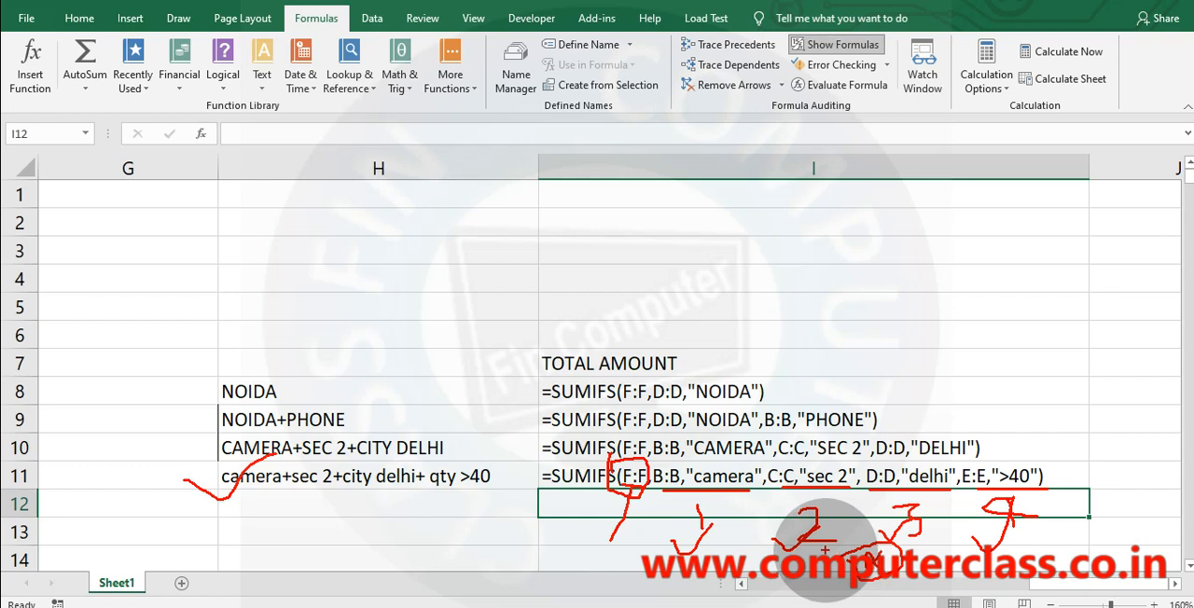
pyautogui.press('Escape')
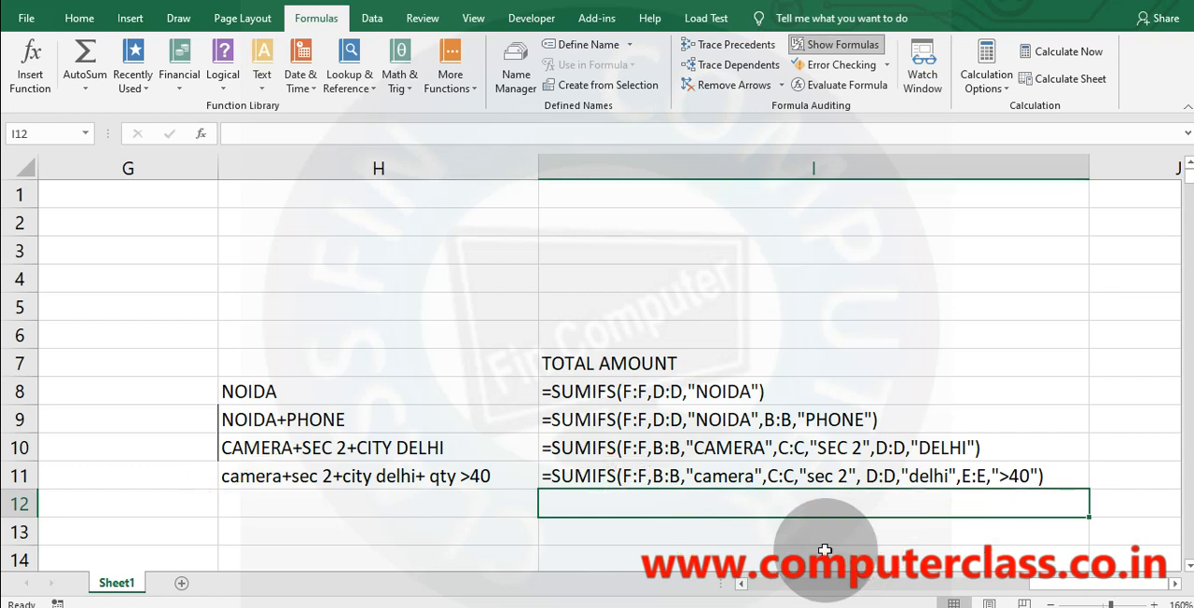
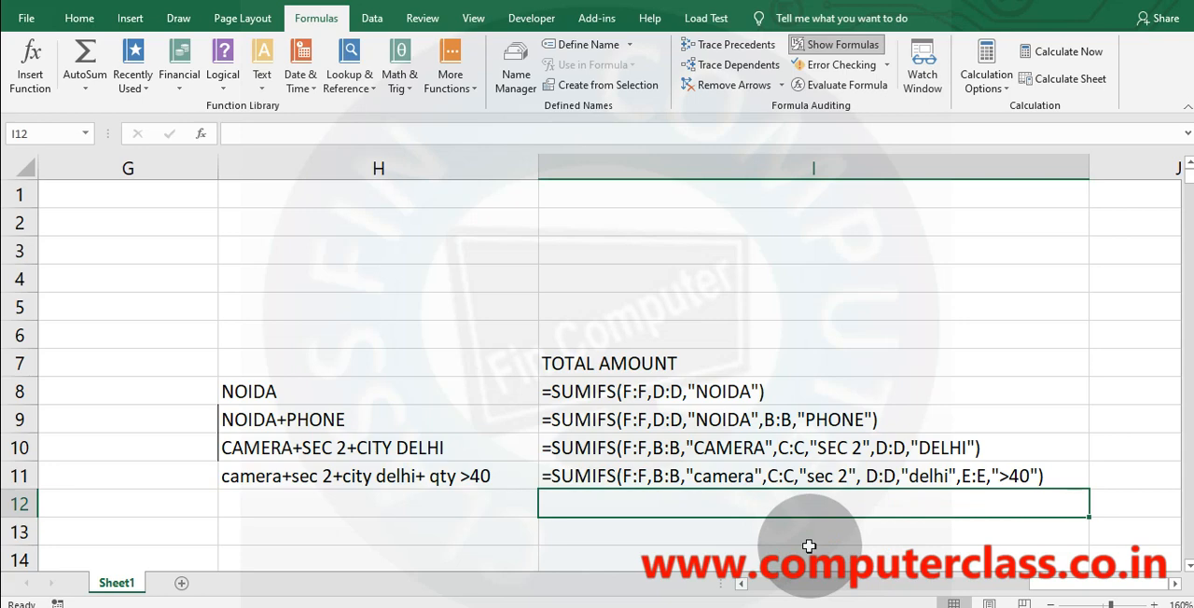
# Start a SUMIFS formula in I12 to bring up the function's argument hint.
pyautogui.write('=s')
pyautogui.press('Escape')
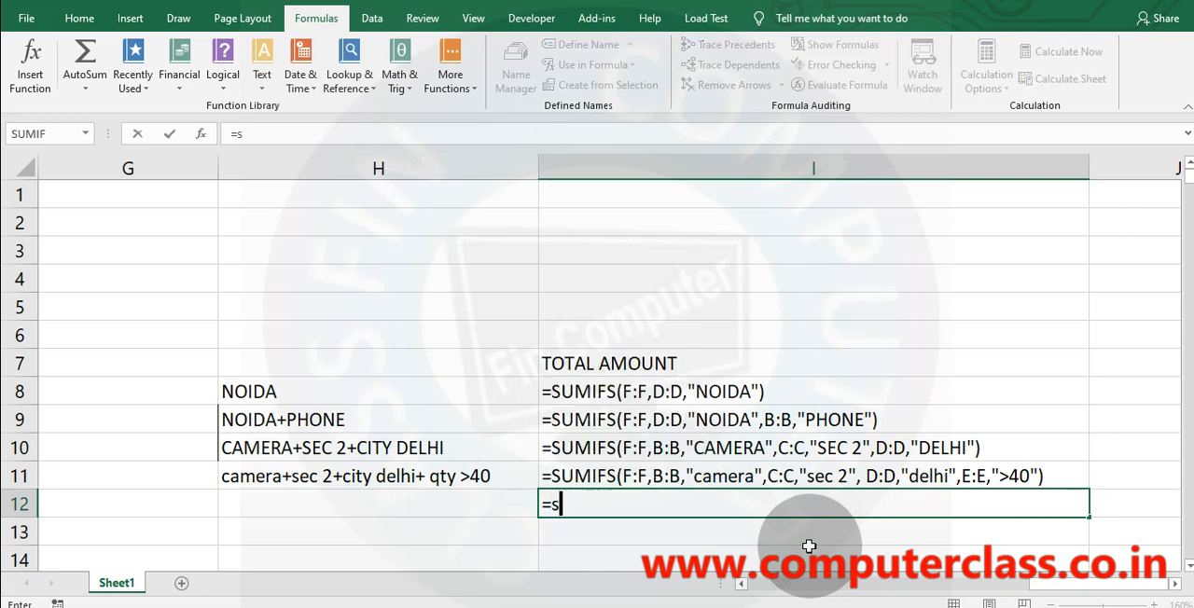
pyautogui.write('umifs')
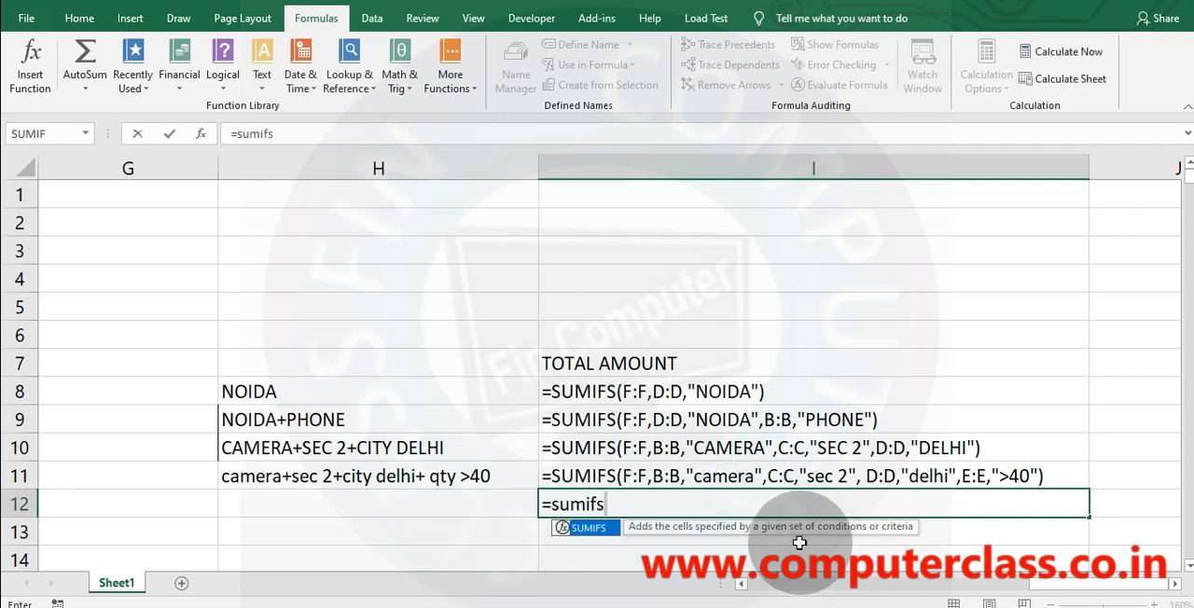
pyautogui.press('Tab')
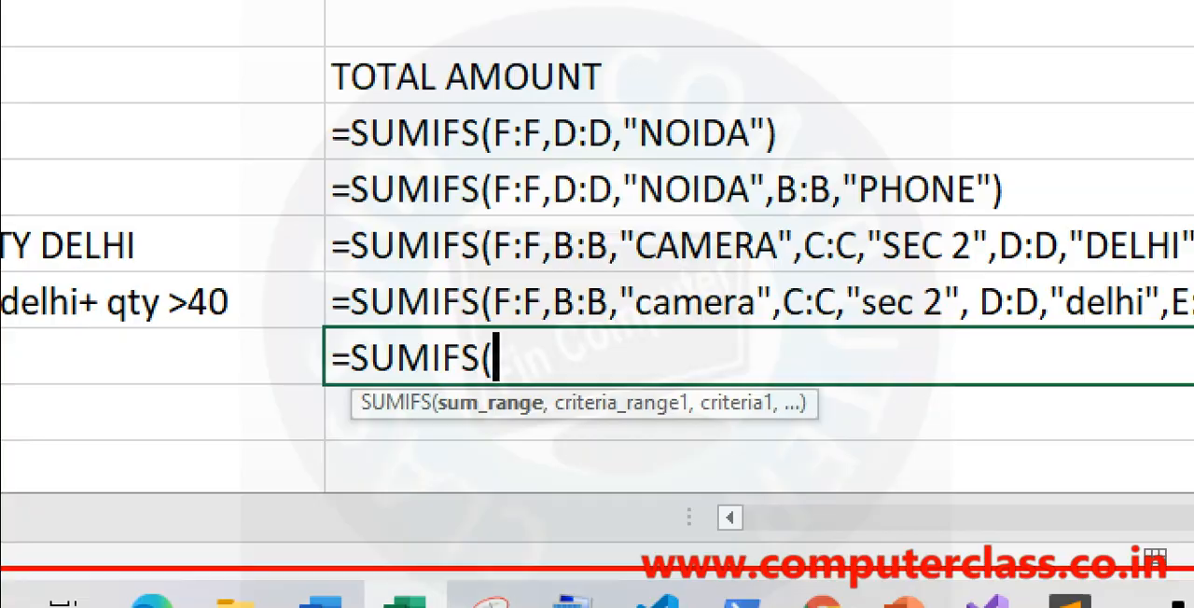
# Underline sum_range and criteria_range1 in the argument hint, link criteria_range1 to criteria1 with an arrow, extend a line rightward, and clear the marks and formula.
pyautogui.moveTo(446, 422); pyautogui.dragTo(682, 417)
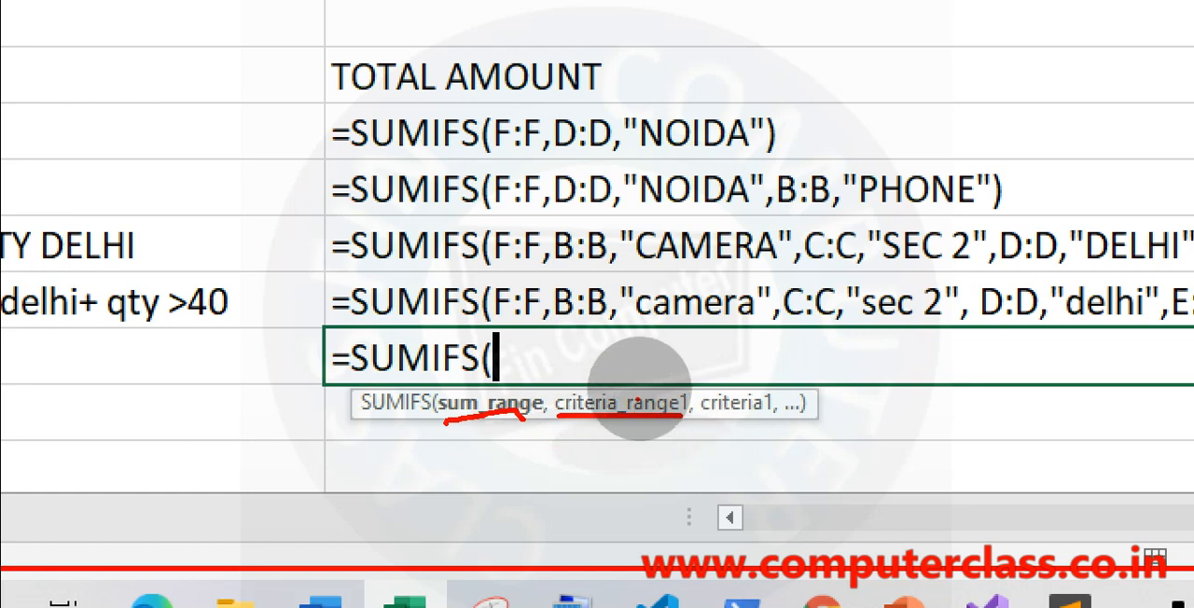
pyautogui.moveTo(629, 390)
pyautogui.mouseDown()
pyautogui.moveTo(647, 347)
pyautogui.moveTo(702, 322)
pyautogui.moveTo(751, 362)
pyautogui.moveTo(751, 383)
pyautogui.moveTo(769, 354)
pyautogui.mouseUp()
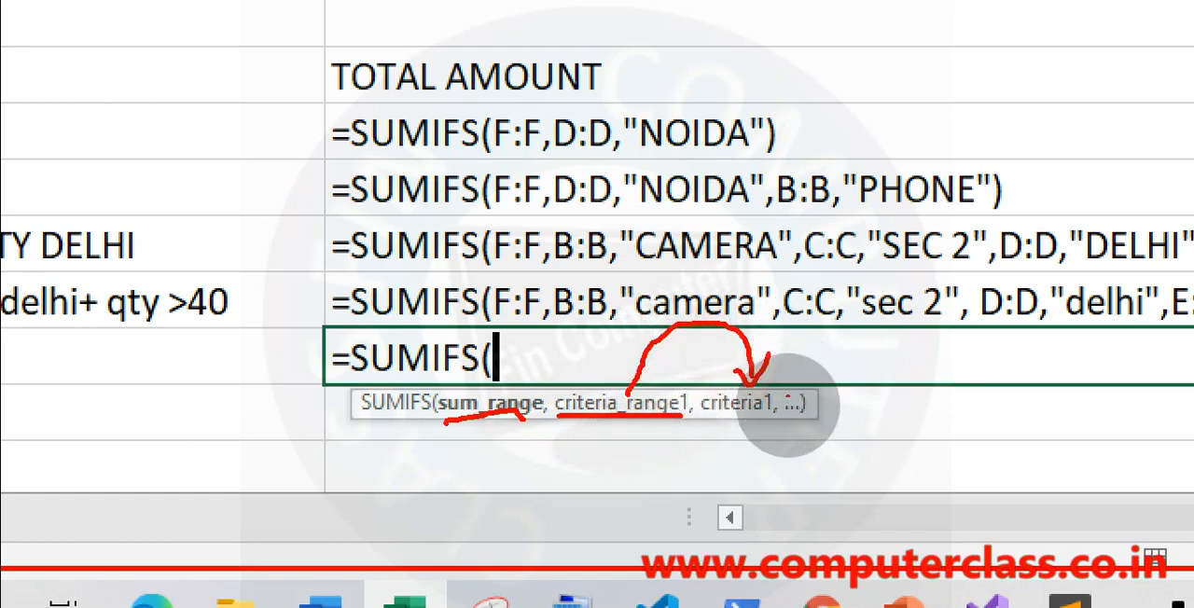
pyautogui.moveTo(788, 413); pyautogui.dragTo(1131, 401)
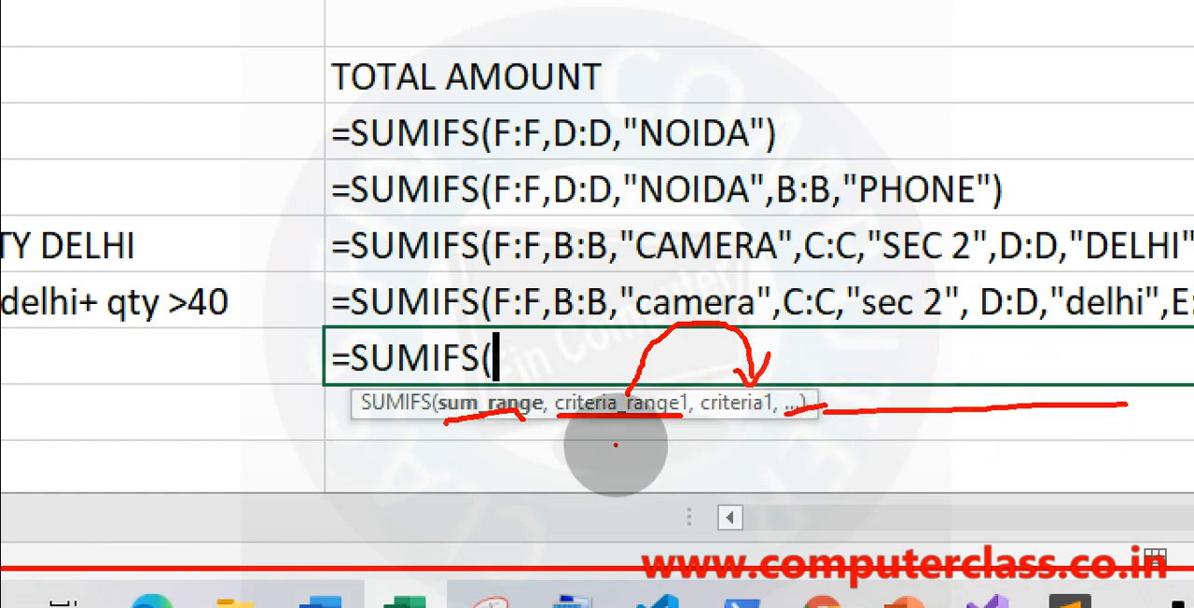
pyautogui.press('Escape')
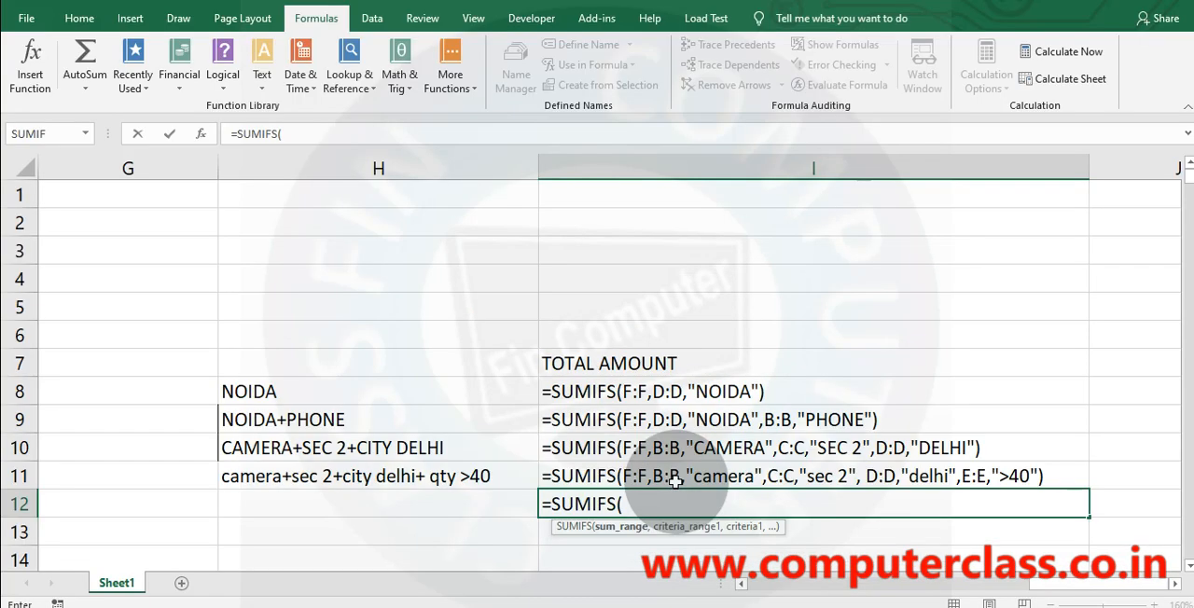
pyautogui.press('Escape')
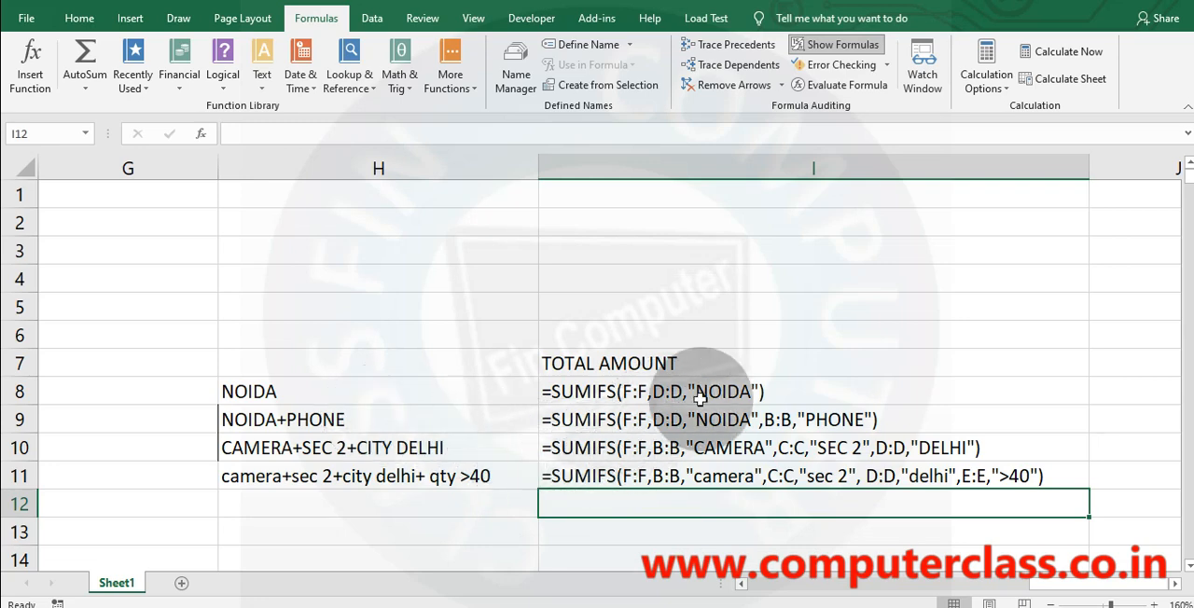
# Check the I11 and I9 formulas and switch the worksheet back to displaying calculated results.
pyautogui.click(749, 476)
pyautogui.click(752, 420)
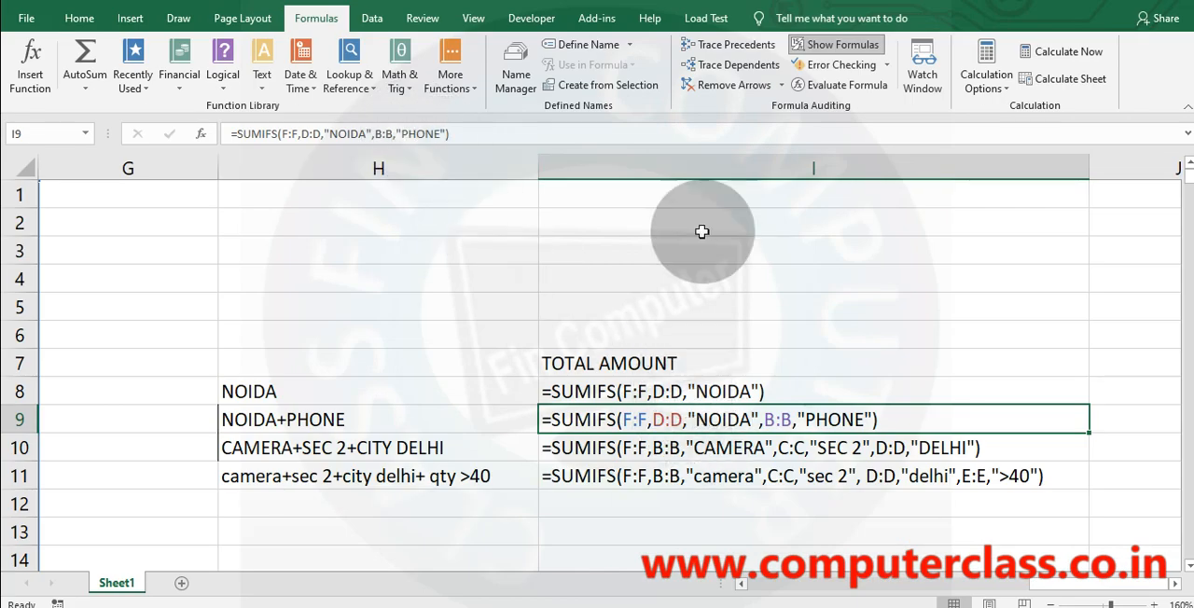
pyautogui.click(836, 44)
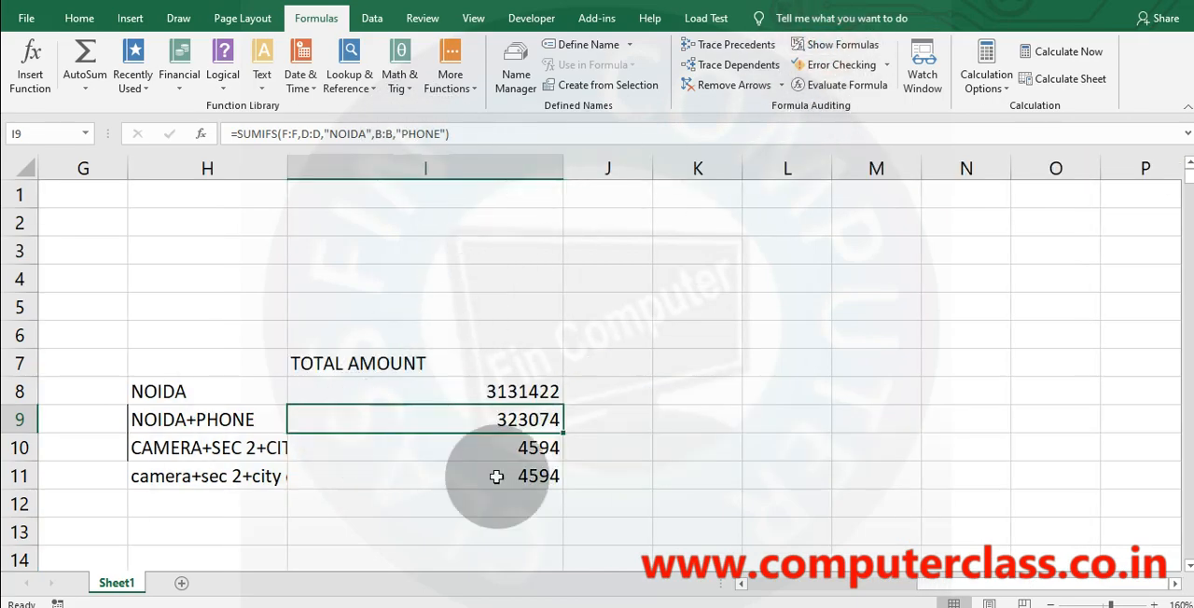
# Copy the PRODUCT through AMOUNT headers in B1:F1 and paste them transposed into column H starting at H17.
pyautogui.moveTo(944, 584); pyautogui.dragTo(655, 580)
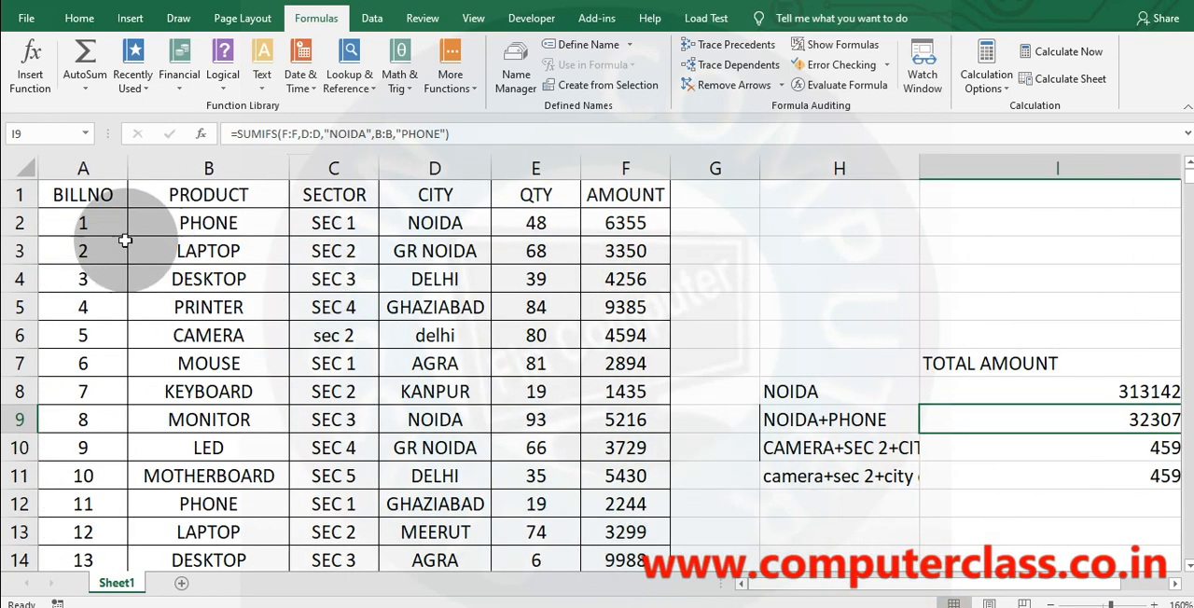
pyautogui.moveTo(167, 195); pyautogui.dragTo(640, 197)
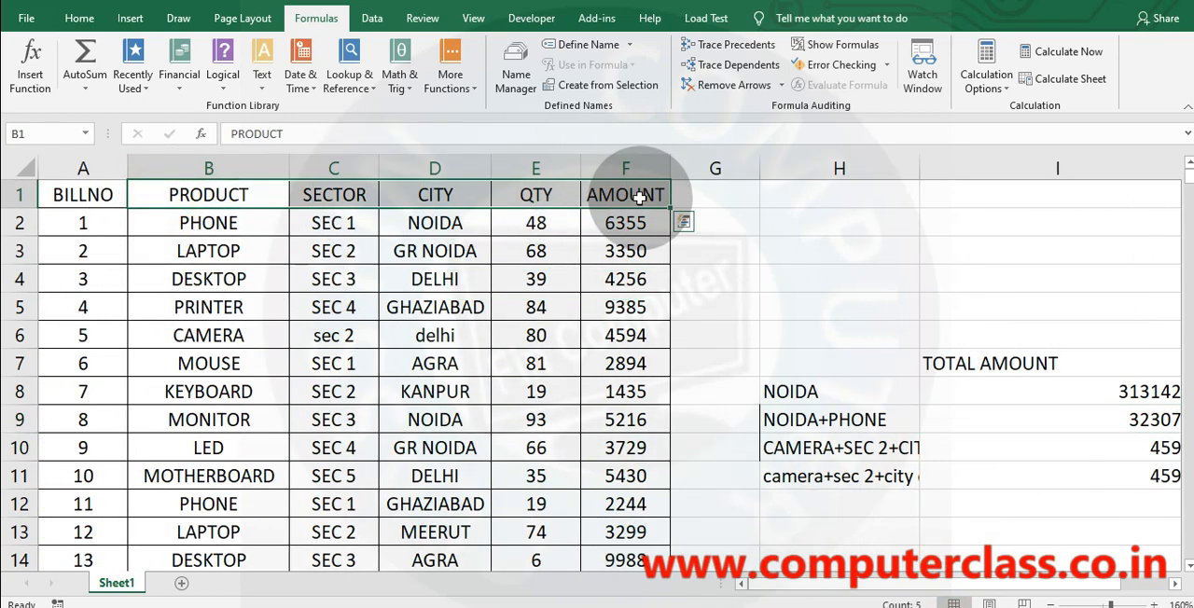
pyautogui.hotkey('ctrl', 'c')
pyautogui.scroll(-5, 773, 256)
pyautogui.click(866, 224)
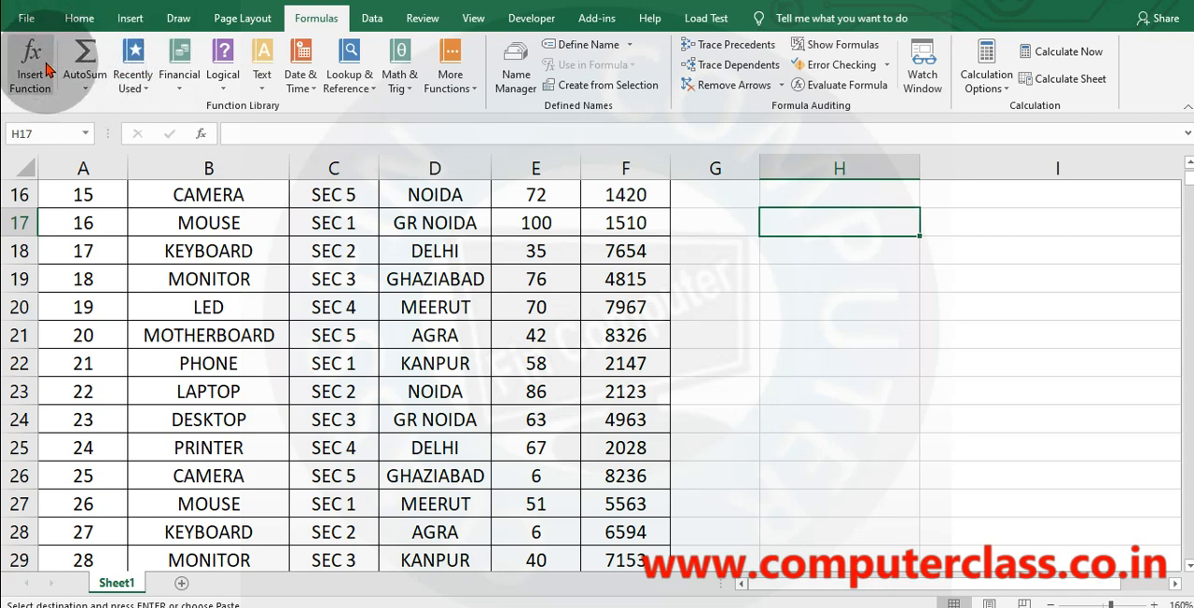
pyautogui.click(77, 17)
pyautogui.rightClick(78, 18)
pyautogui.click(26, 89)
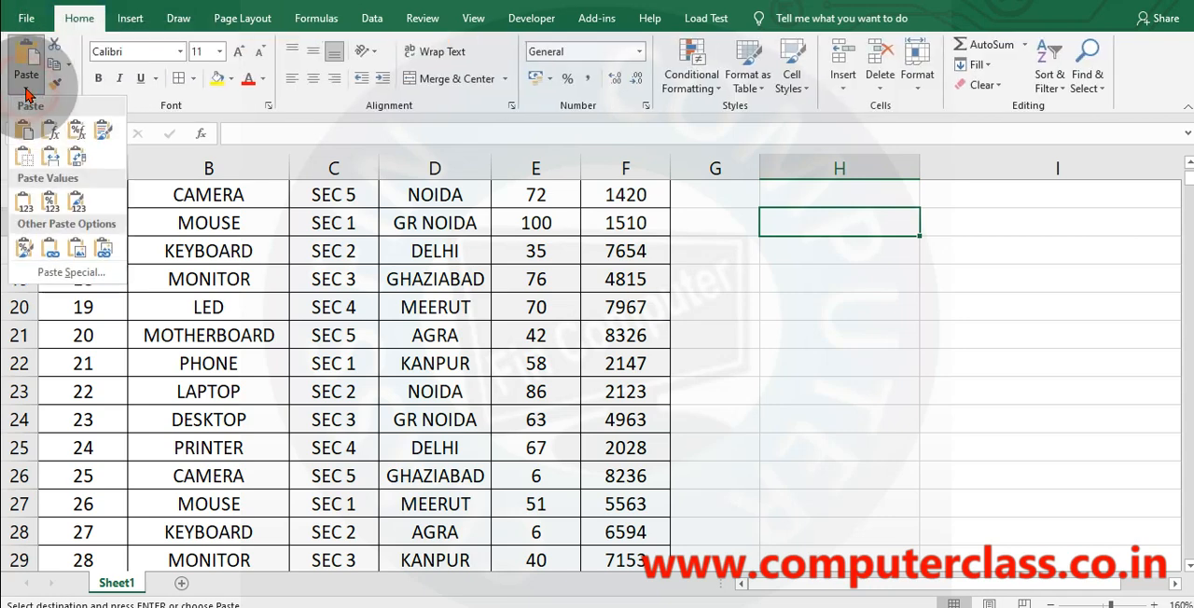
pyautogui.click(77, 156)
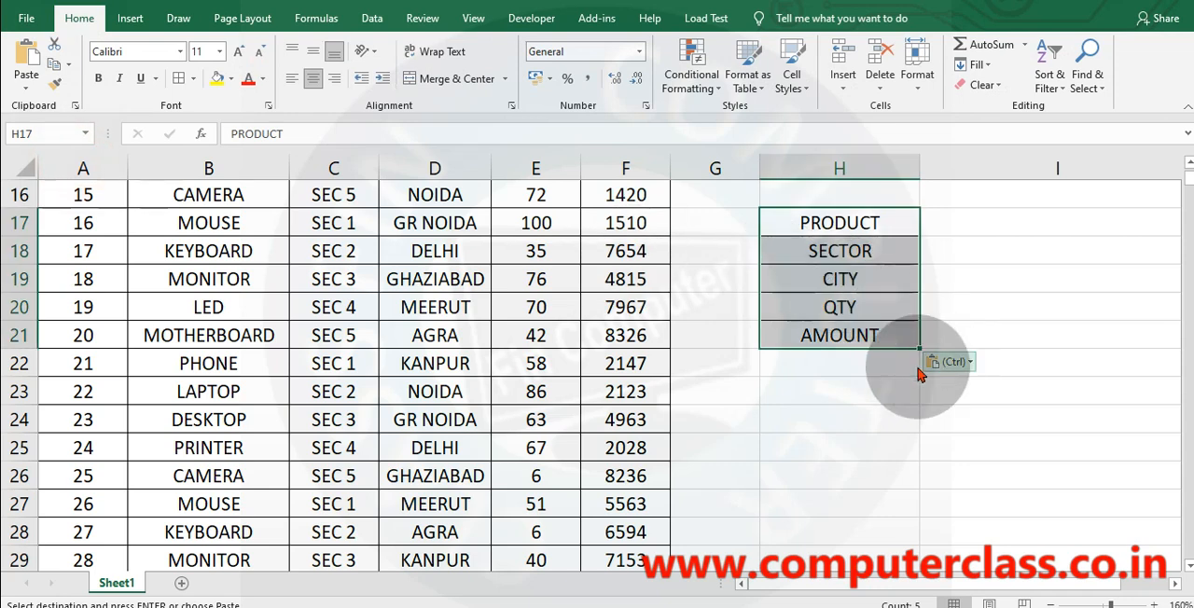
# Start a SUMIFS formula in I21 with F:F as the sum range and B:B as the first criteria range.
pyautogui.click(886, 337)
pyautogui.click(1026, 338)
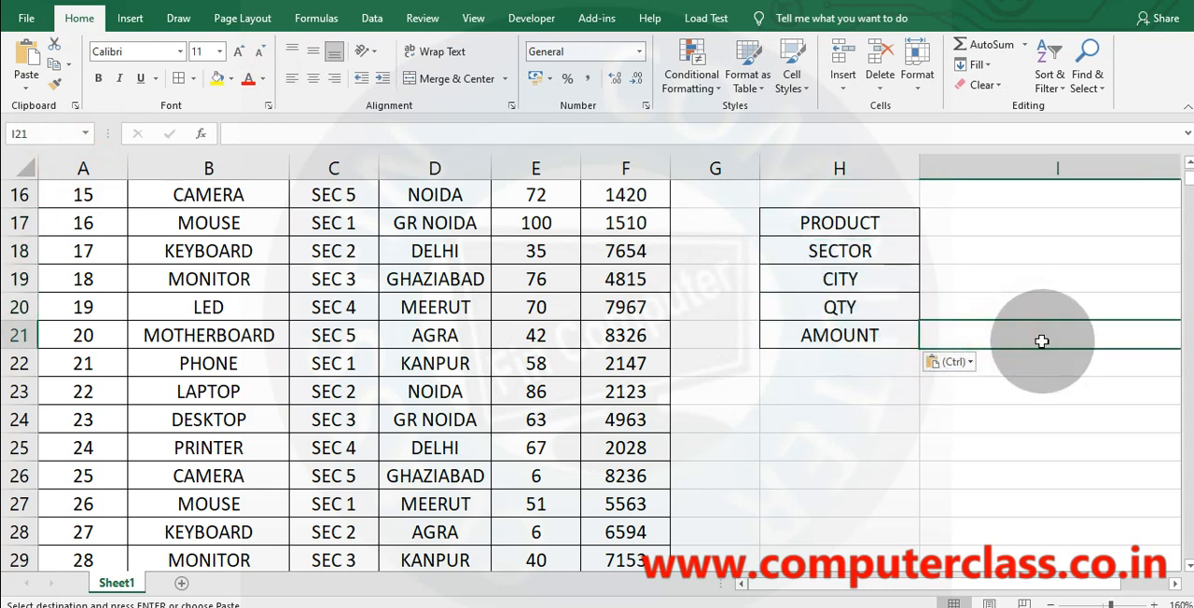
pyautogui.write('=SUMIFS')
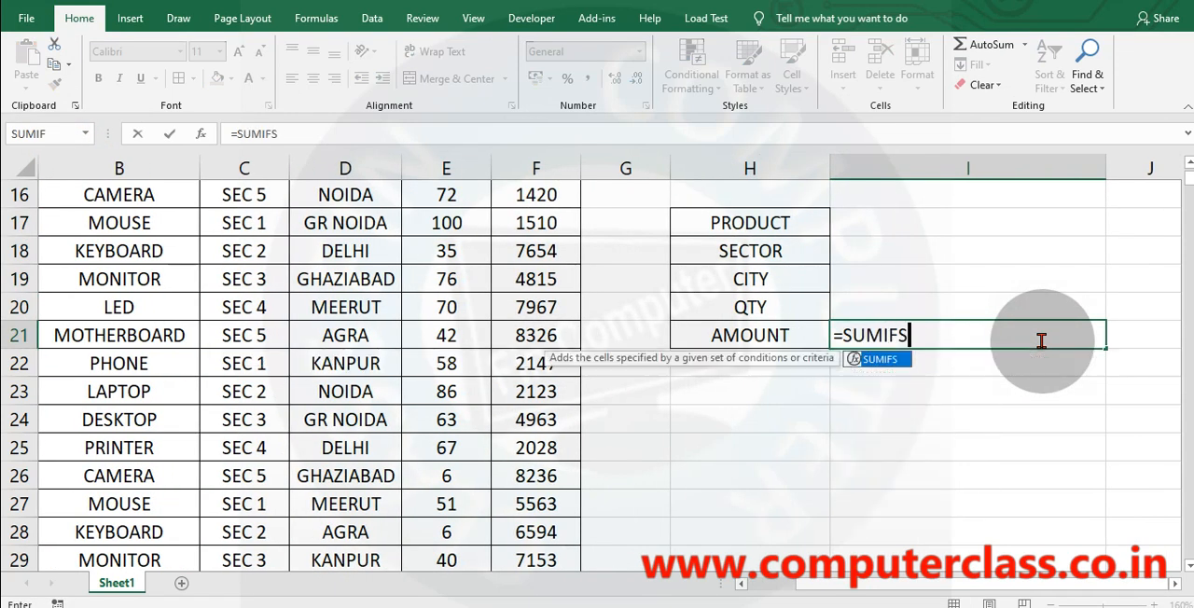
pyautogui.write('(')
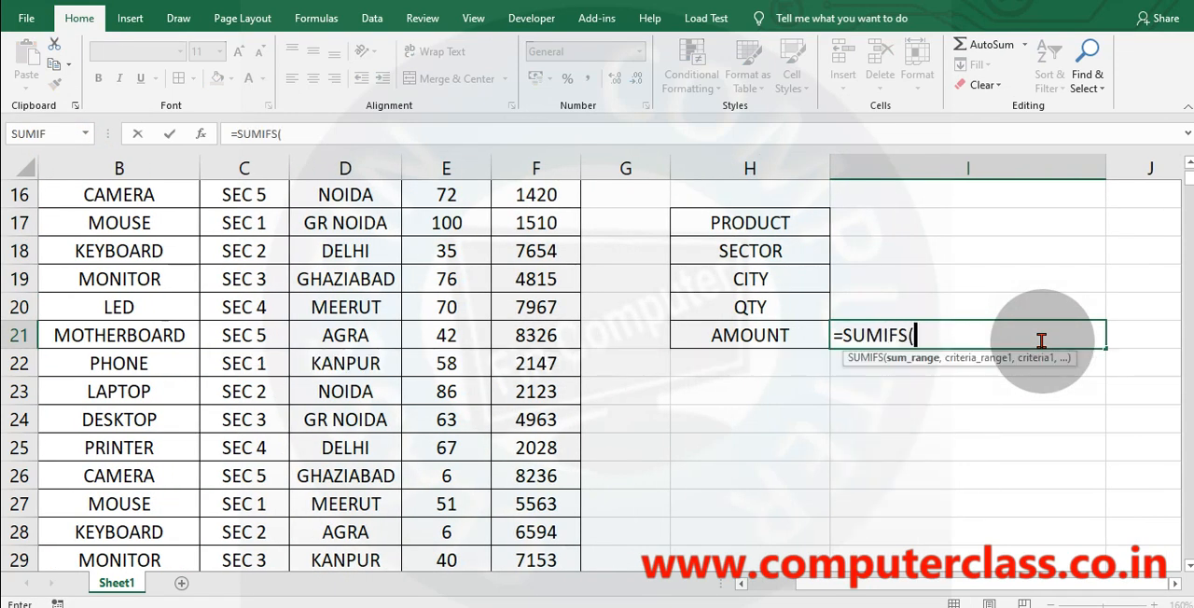
pyautogui.click(553, 168)
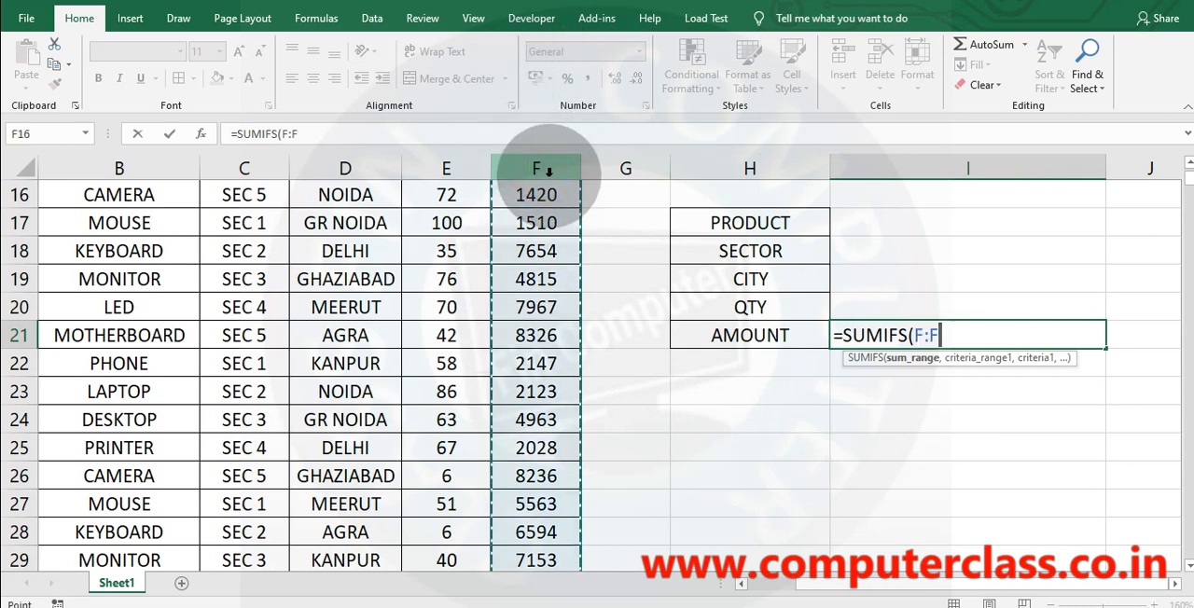
pyautogui.write(',')
pyautogui.click(121, 168)
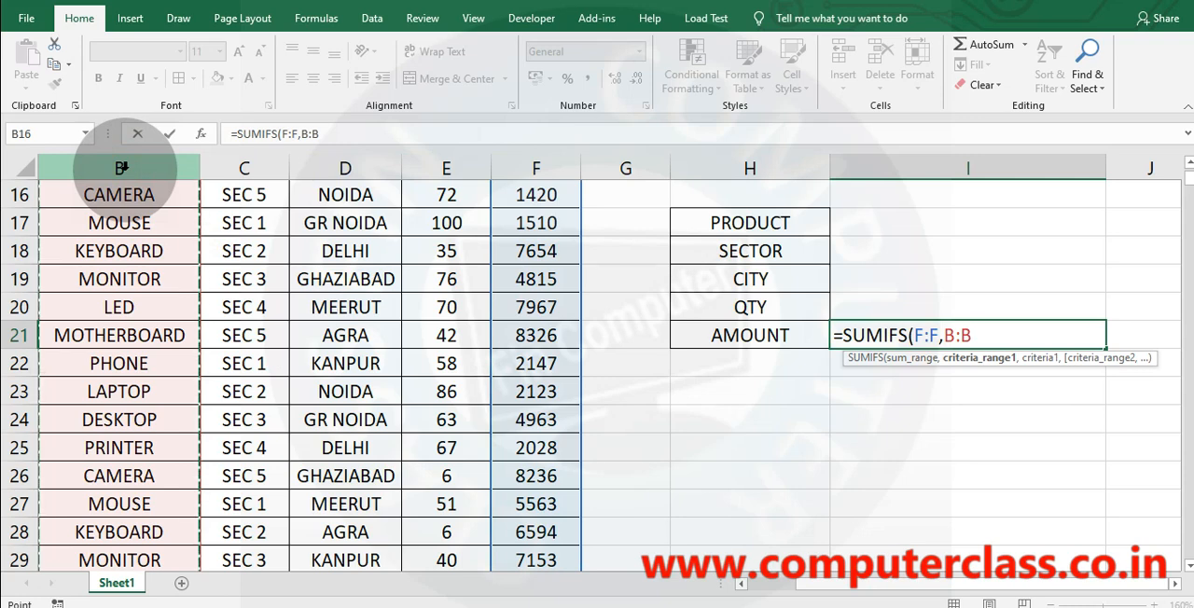
pyautogui.write(',')
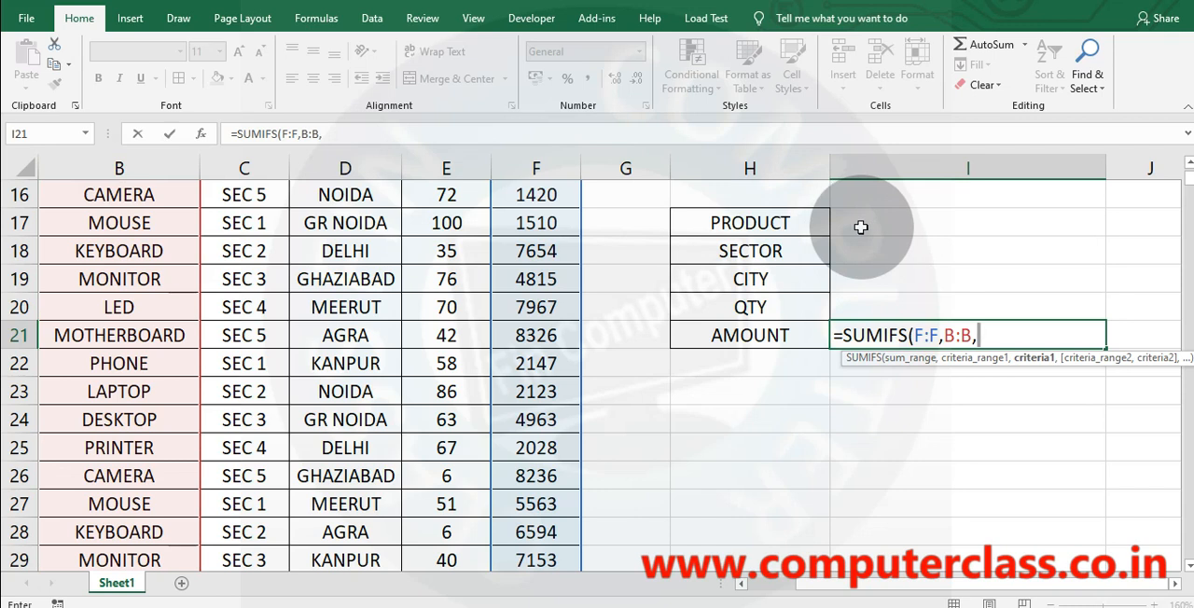
# Try cell I17 and the literal text "CAMERA" as the first criterion in the I21 formula, erasing each.
pyautogui.click(900, 231)
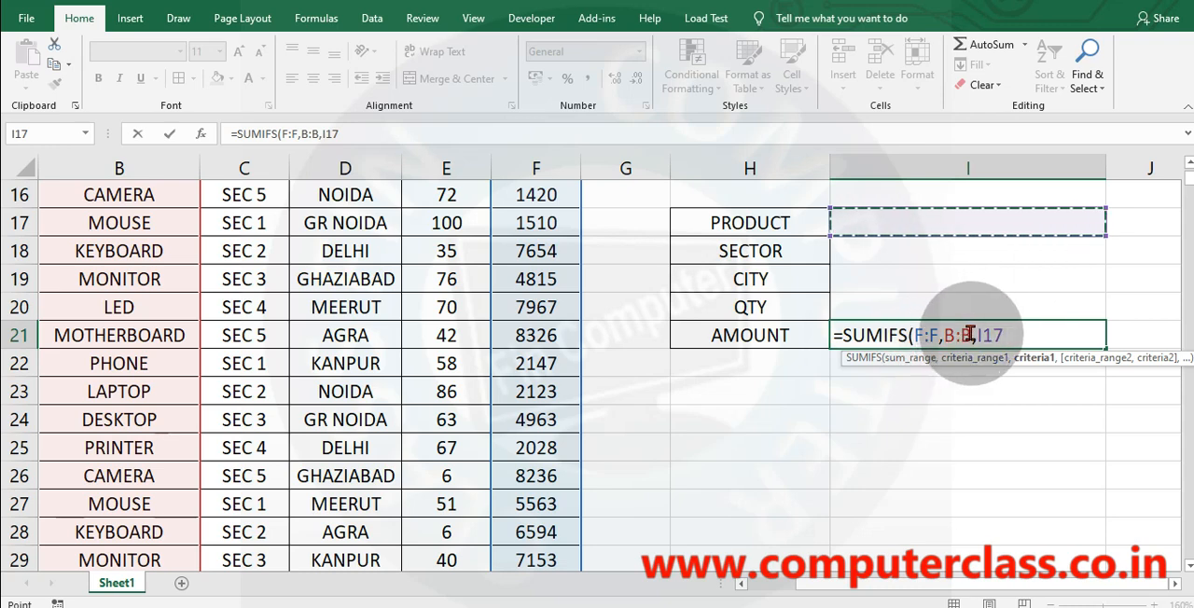
pyautogui.press('BackSpace')
pyautogui.press('BackSpace')
pyautogui.press('BackSpace')
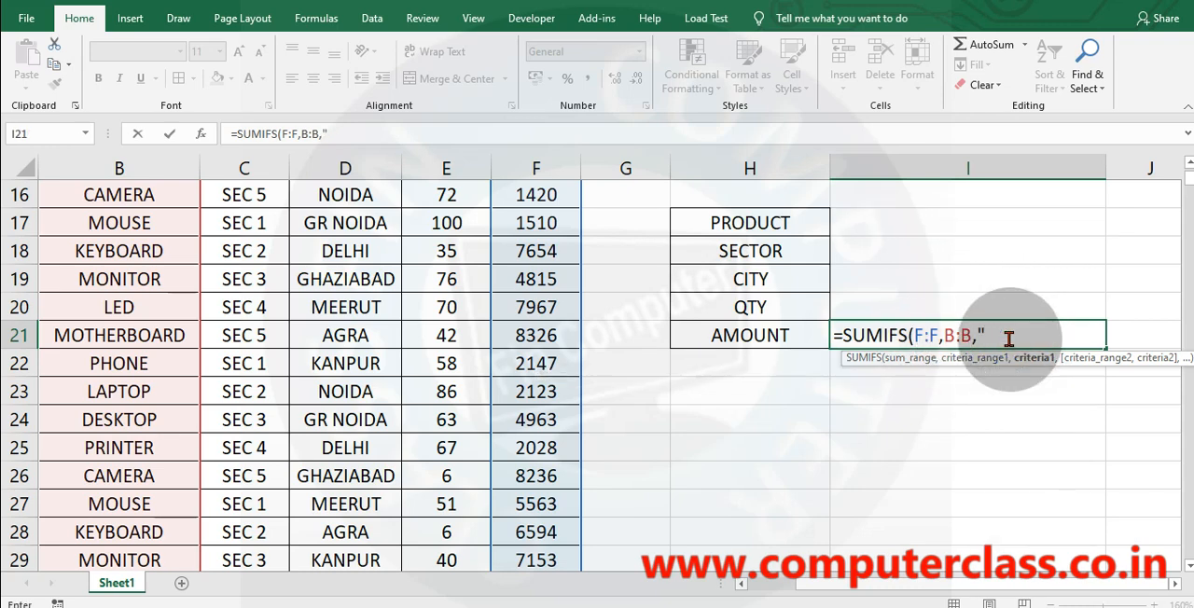
pyautogui.write('"CAMERA')
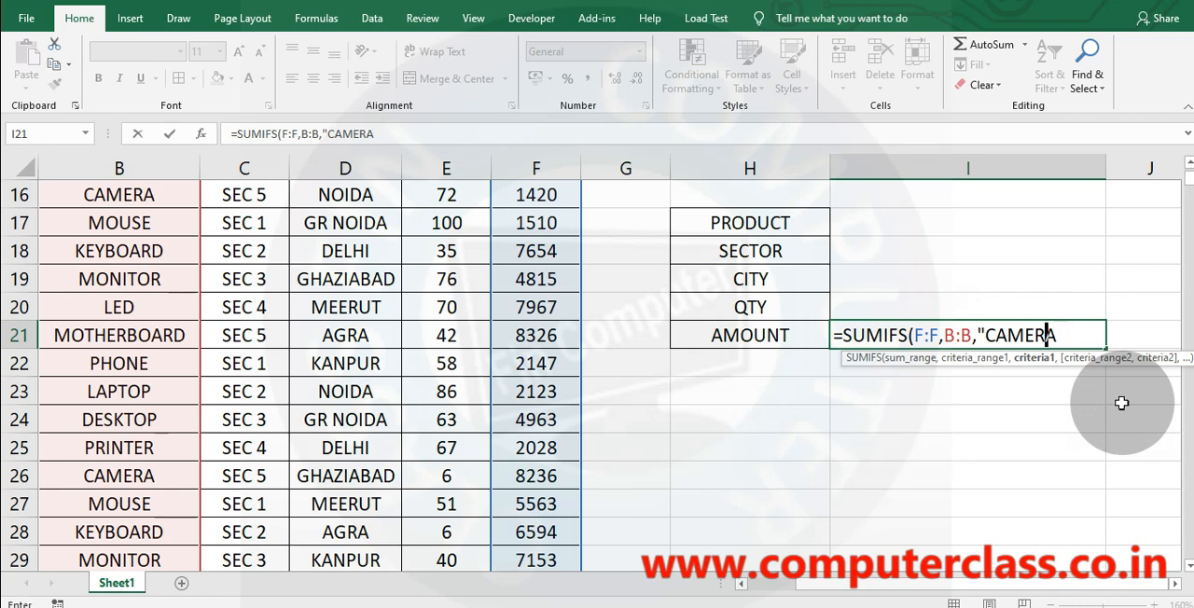
pyautogui.press('BackSpace')
pyautogui.press('BackSpace')
pyautogui.press('BackSpace')
pyautogui.press('BackSpace')
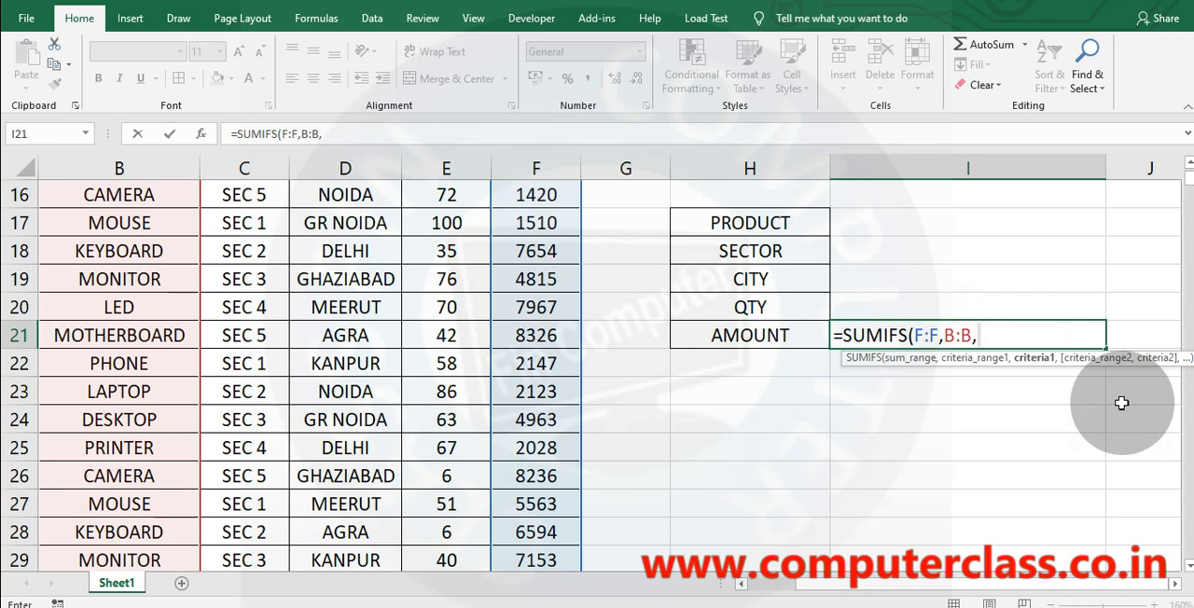
# Set I17 as the first criterion and add C:C with I18 as the second criteria pair in the I21 formula.
pyautogui.click(963, 223)
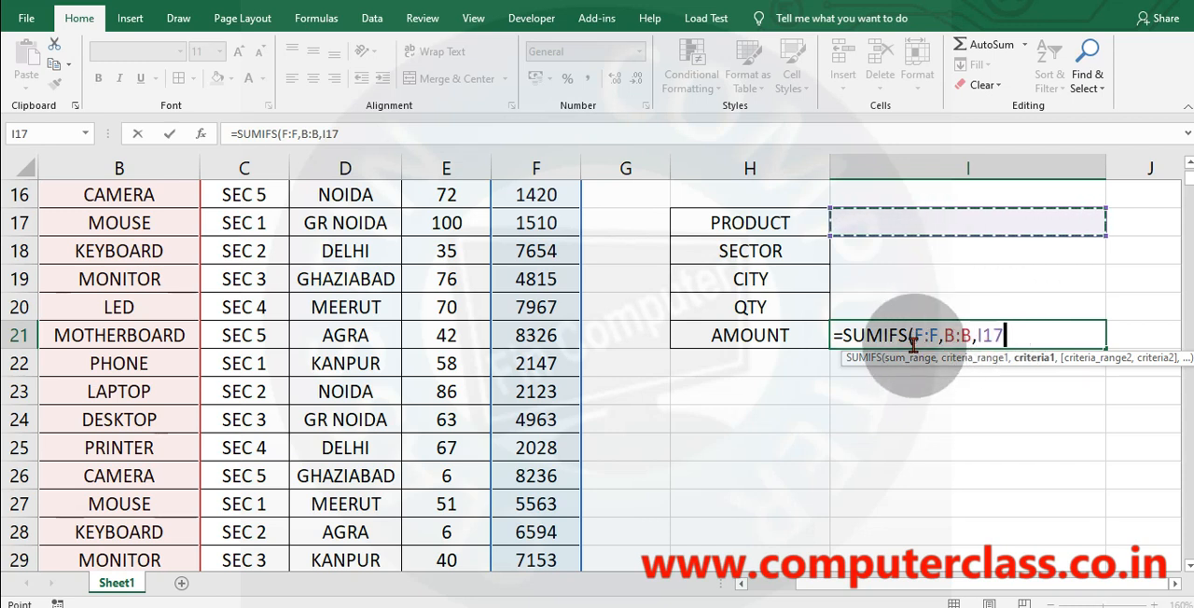
pyautogui.write(',')
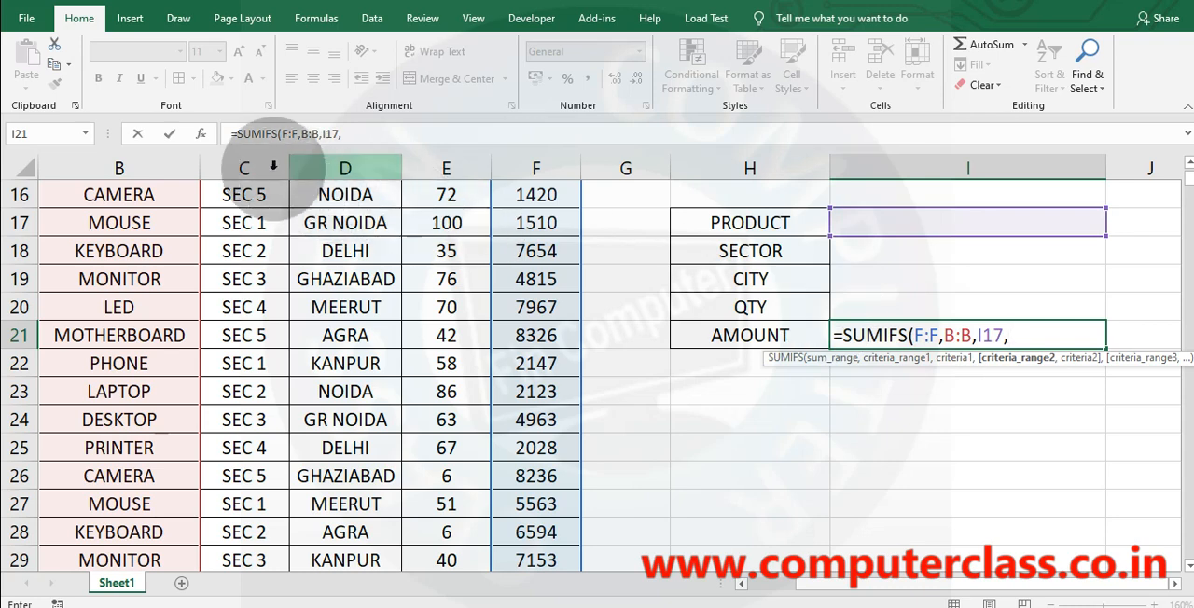
pyautogui.click(245, 169)
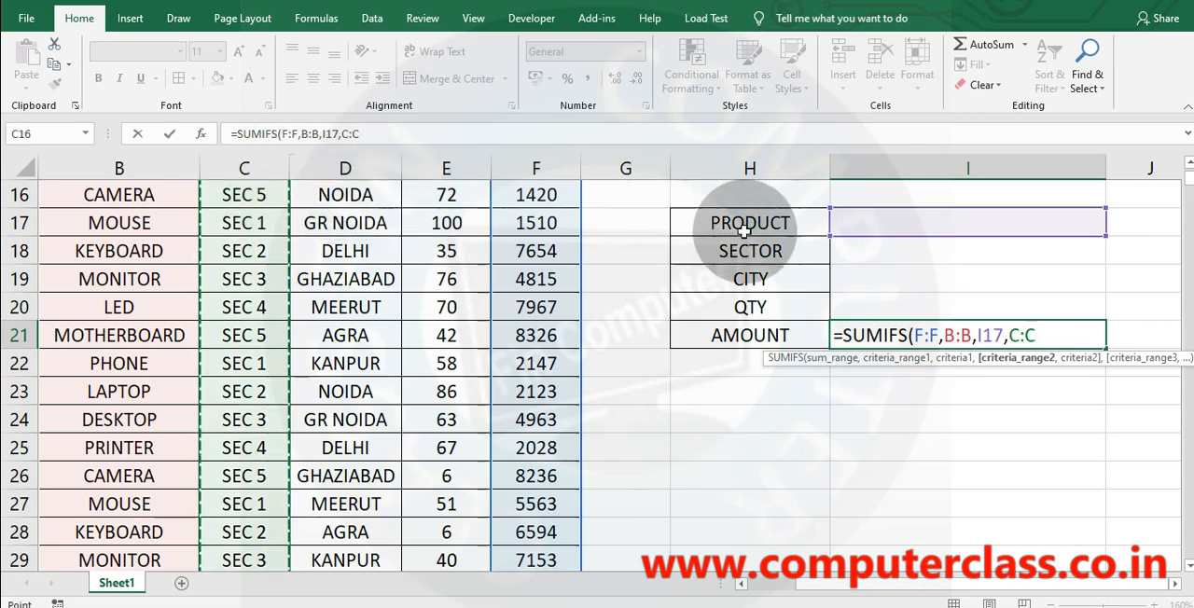
pyautogui.write(',')
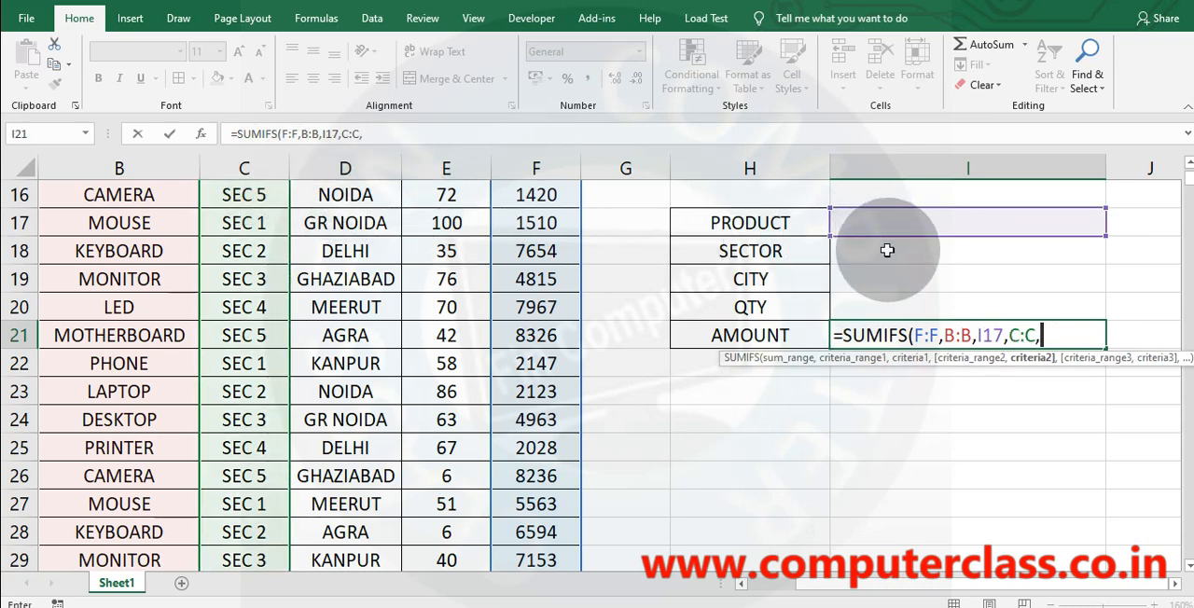
pyautogui.click(887, 250)
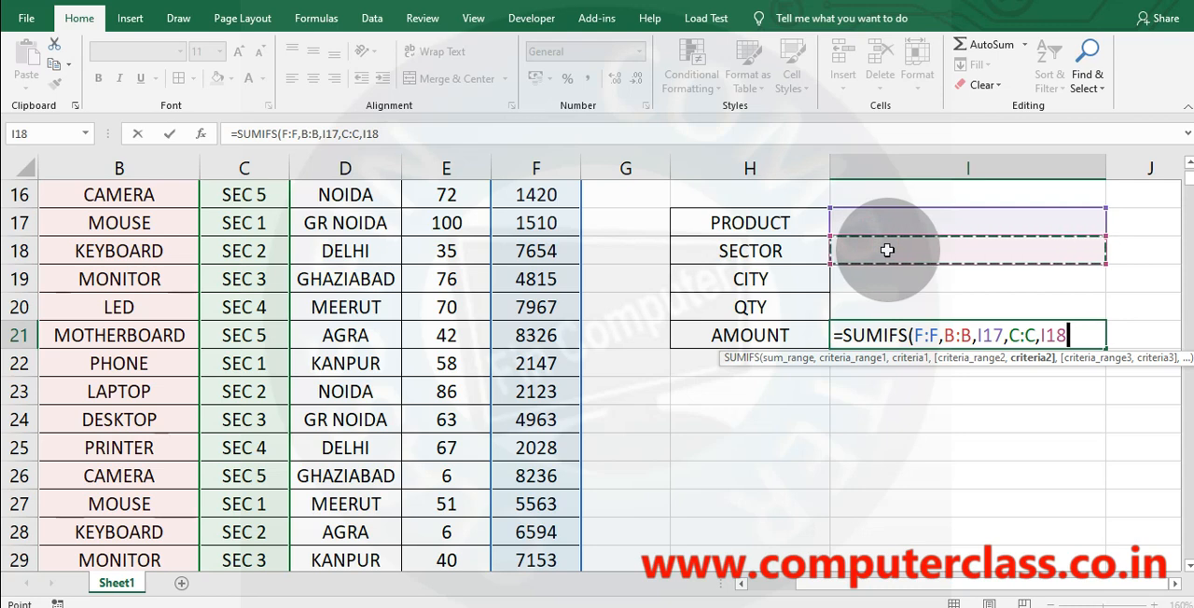
# Add D:D with I19 and E:E with I20 as the third and fourth criteria pairs and complete the I21 SUMIFS formula.
pyautogui.write(',')
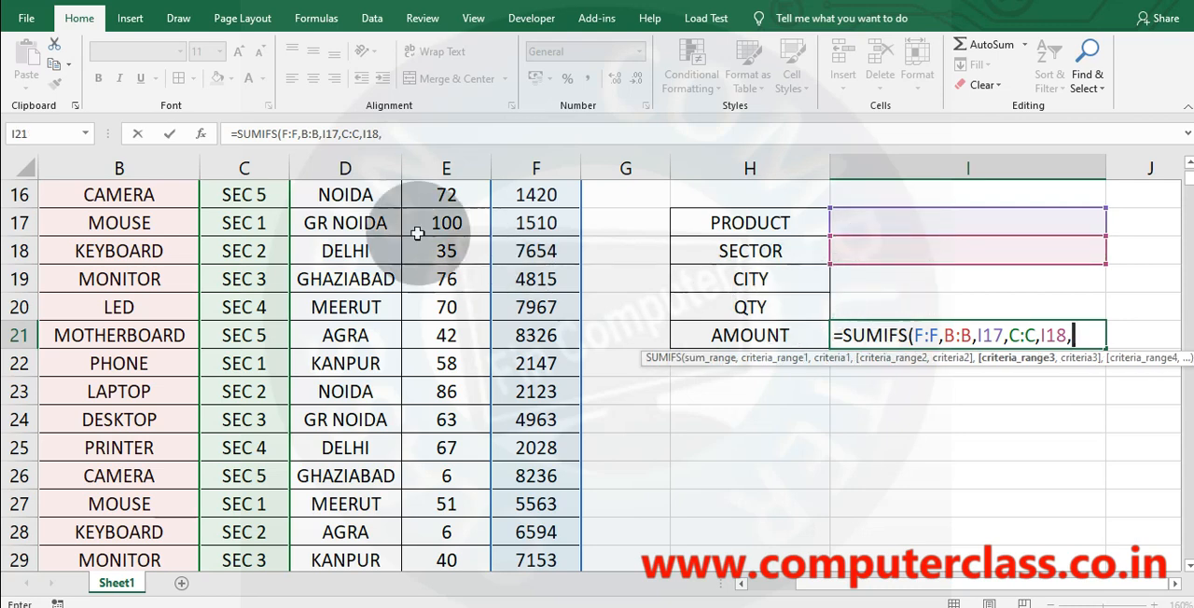
pyautogui.click(348, 168)
pyautogui.write(',')
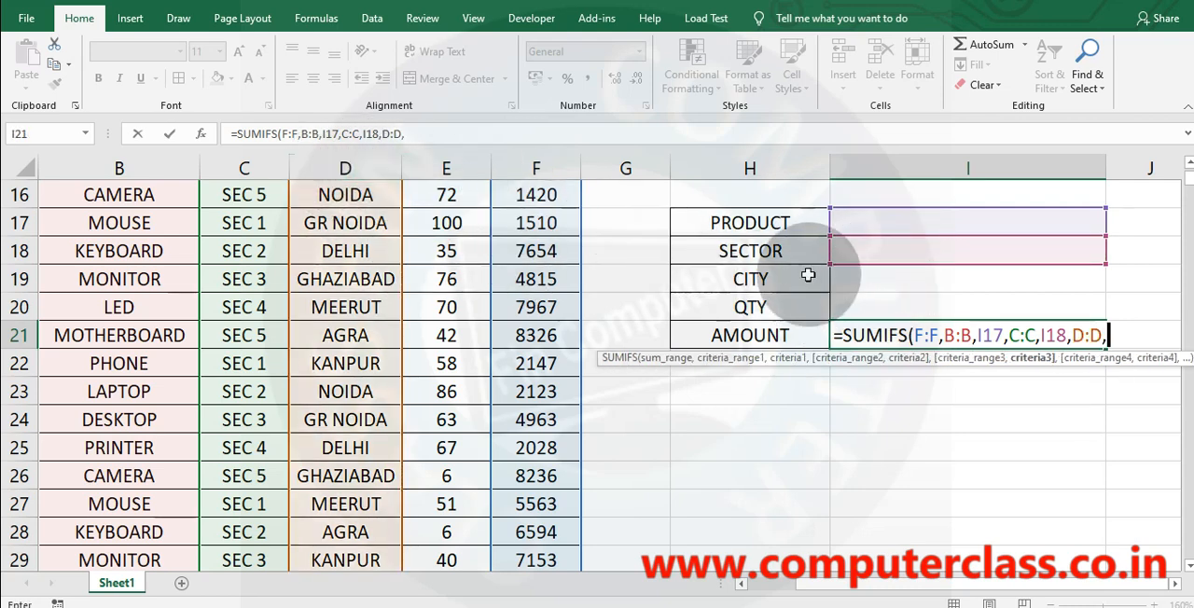
pyautogui.click(933, 278)
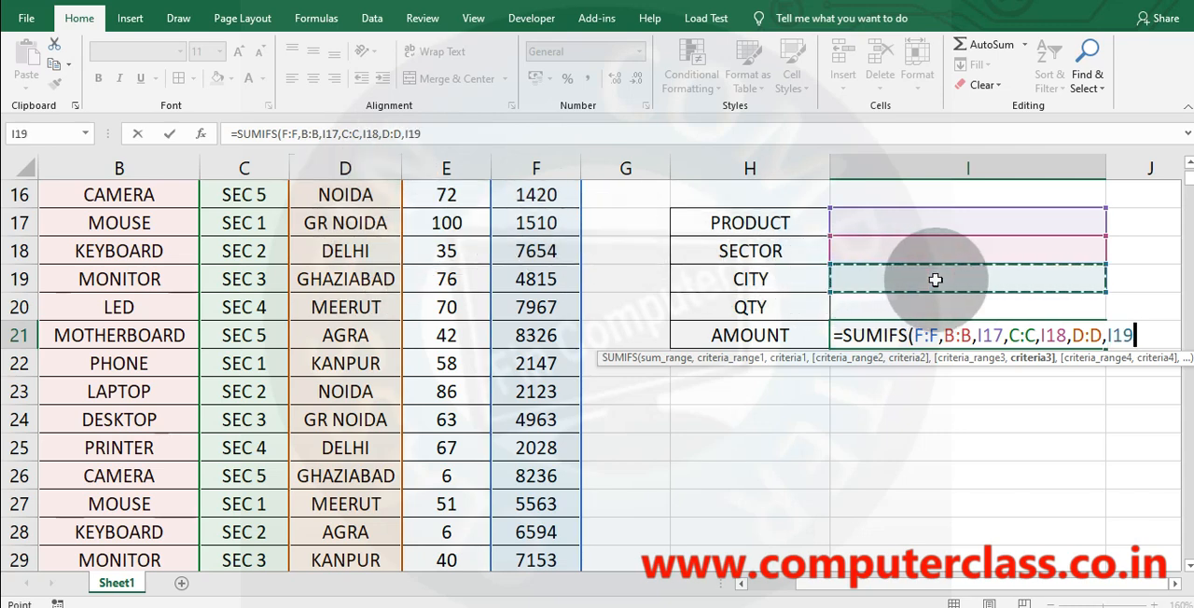
pyautogui.write(',')
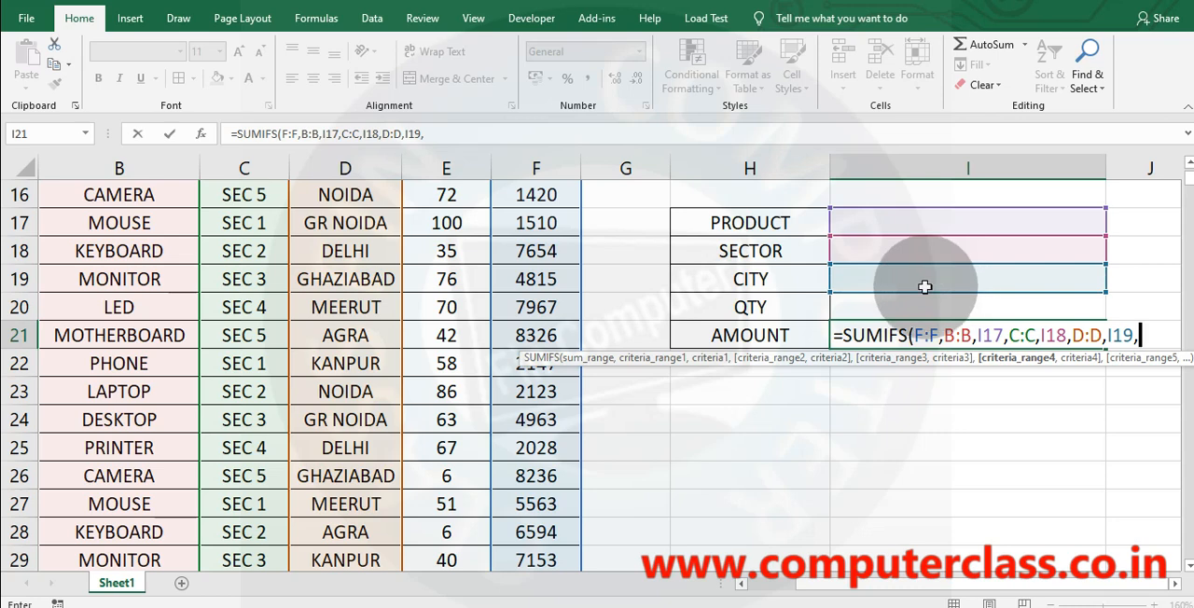
pyautogui.click(442, 168)
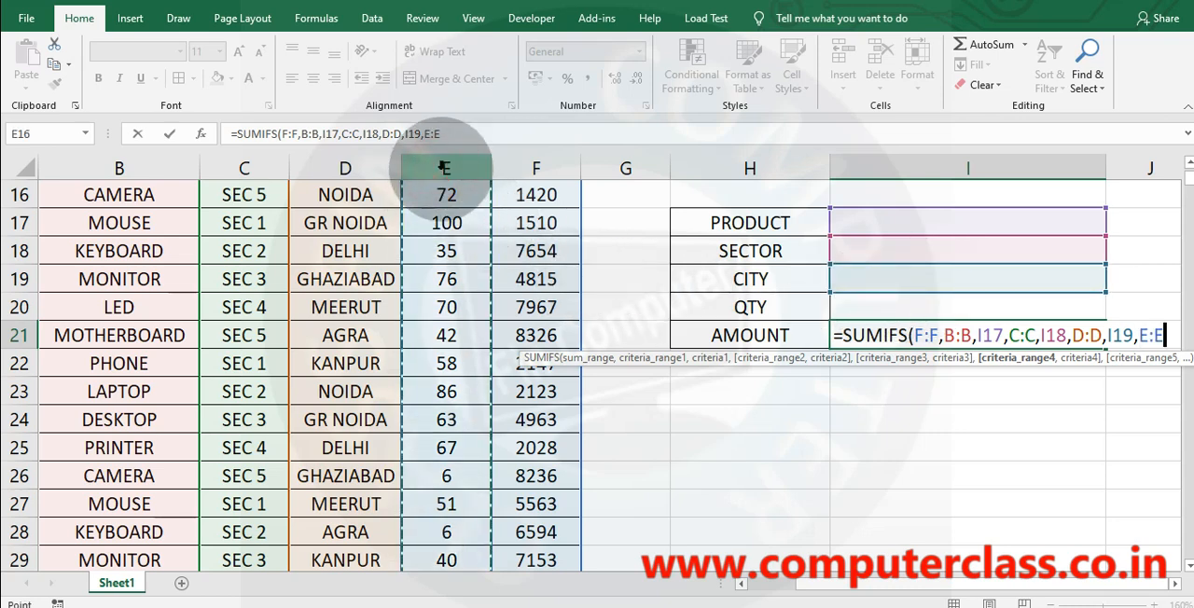
pyautogui.write(',')
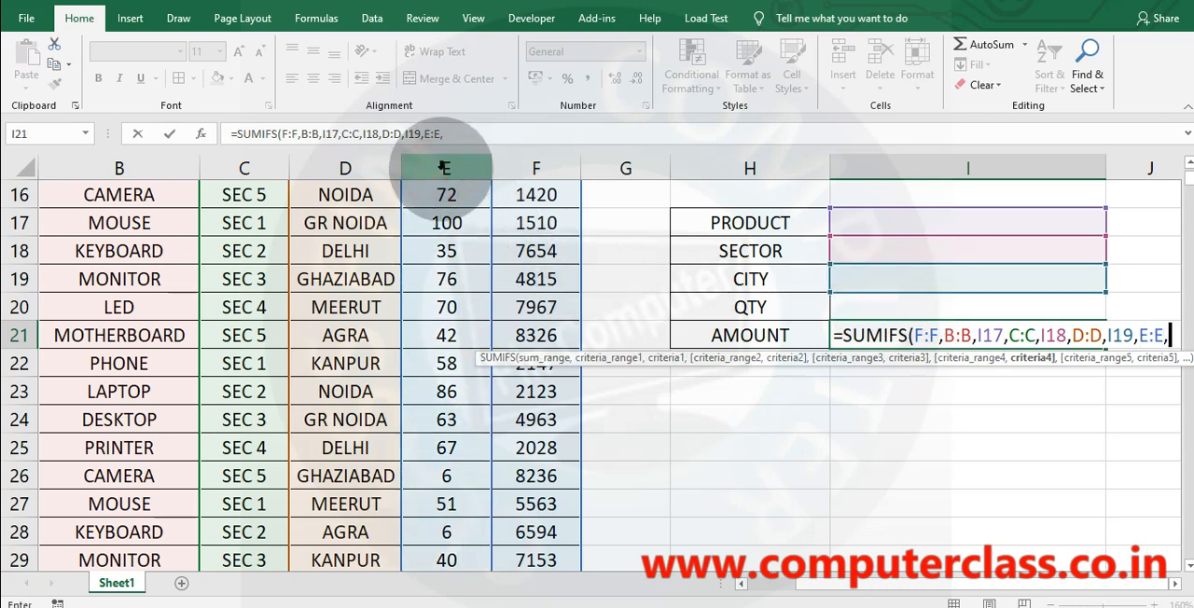
pyautogui.click(863, 308)
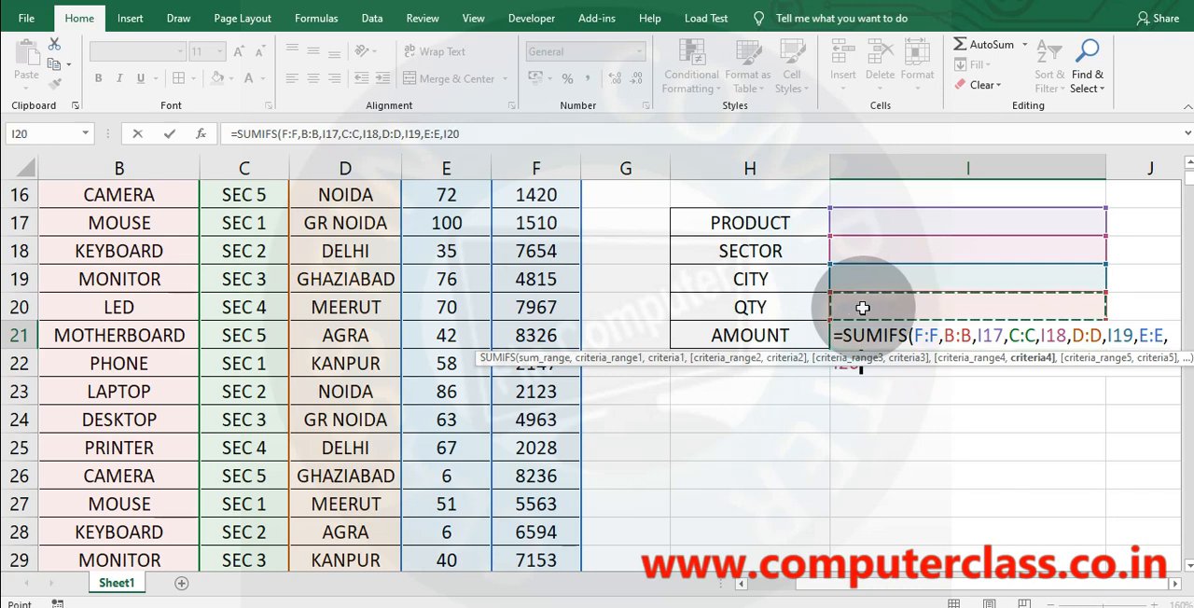
pyautogui.press('Return')
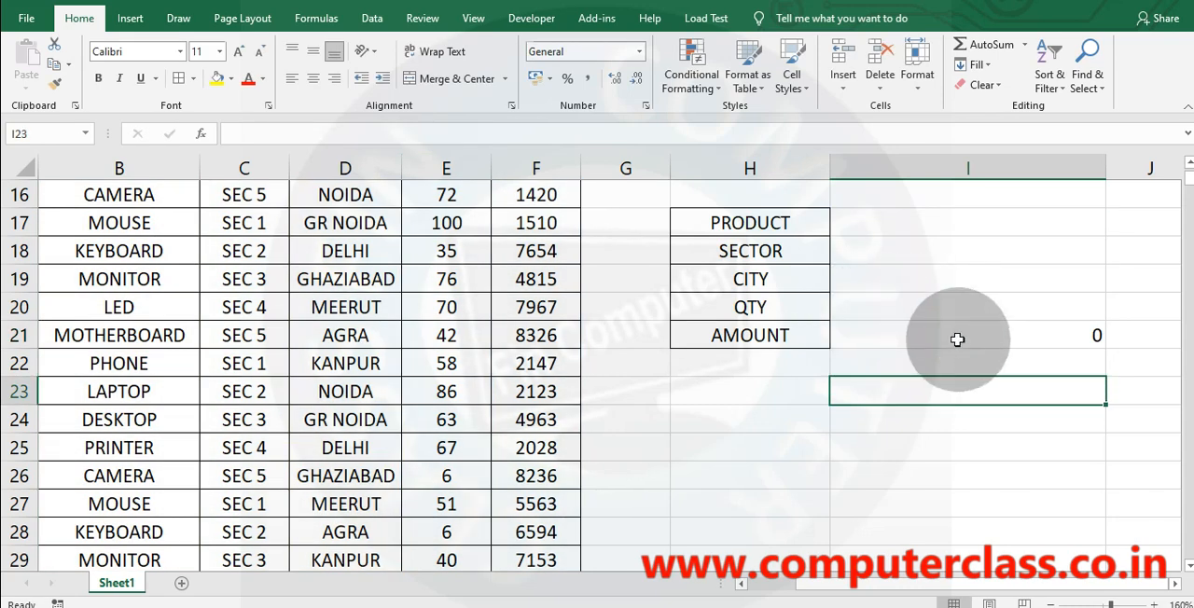
pyautogui.click(958, 341)
# Enter NOIDA as the product criterion in I17 and SEC1 as the sector criterion in I18.
pyautogui.click(876, 216)
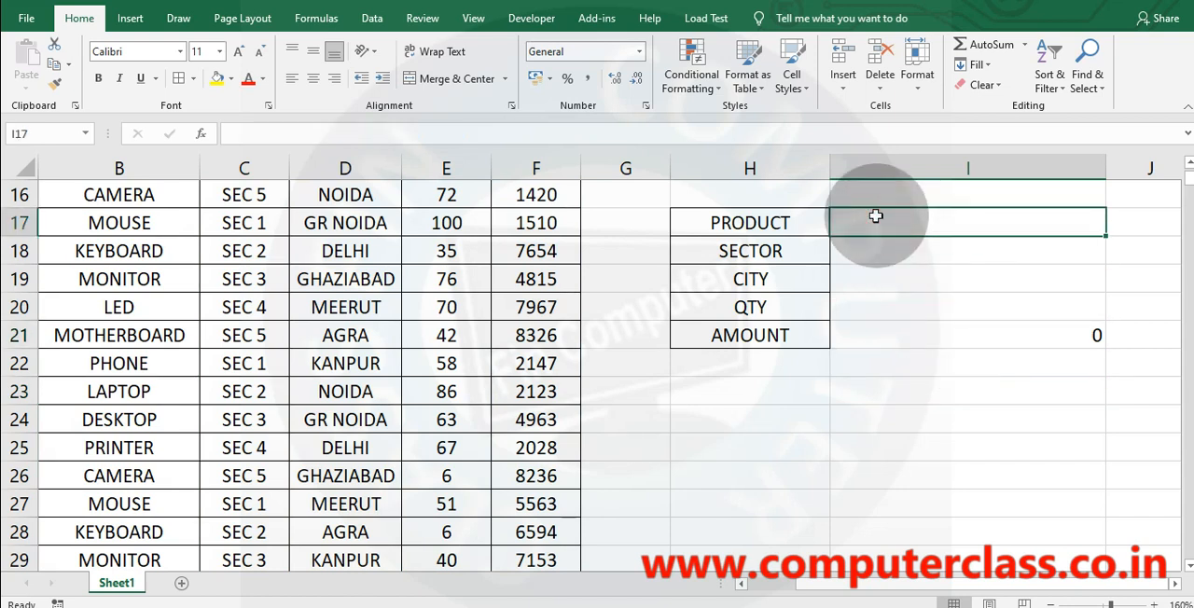
pyautogui.write('NOID')
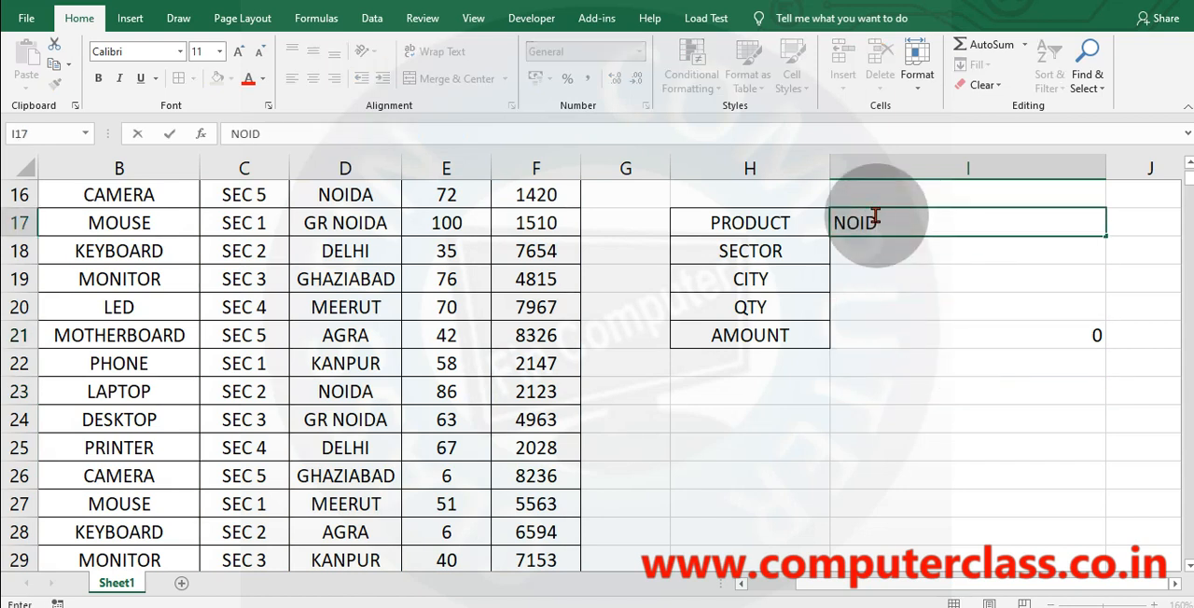
pyautogui.write('A')
pyautogui.press('Return')
pyautogui.write('S')
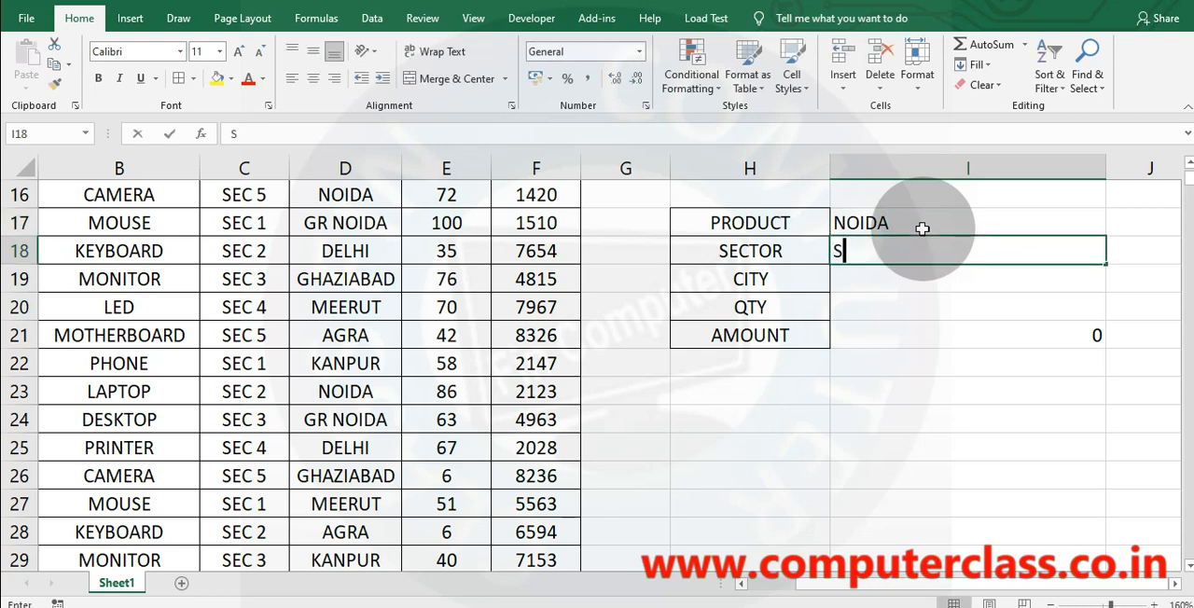
pyautogui.write('EC1')
pyautogui.press('Return')
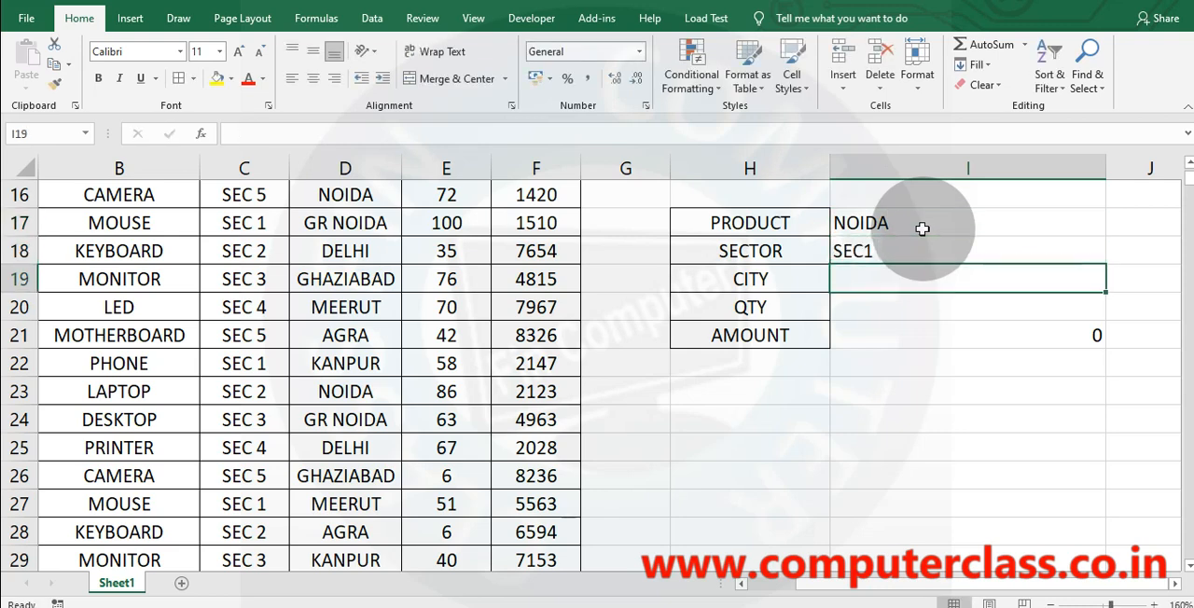
# Correct the sector criterion in I18 to SEC 1 and the product criterion in I17 to CAMERA.
pyautogui.press('Up')
pyautogui.write('SEC 1')
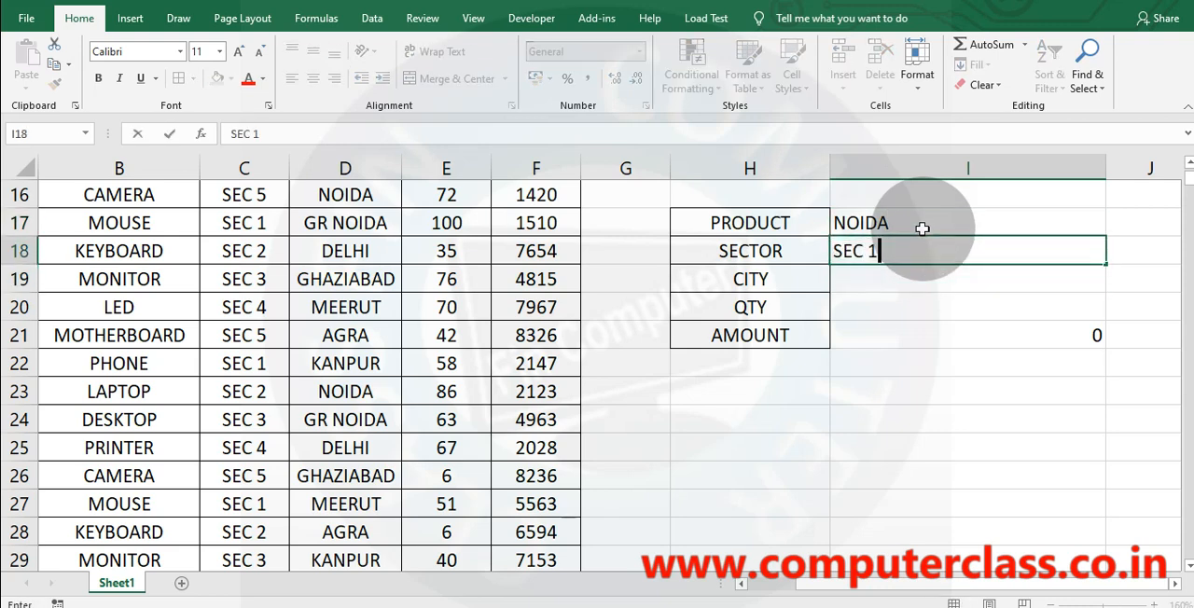
pyautogui.press('Return')
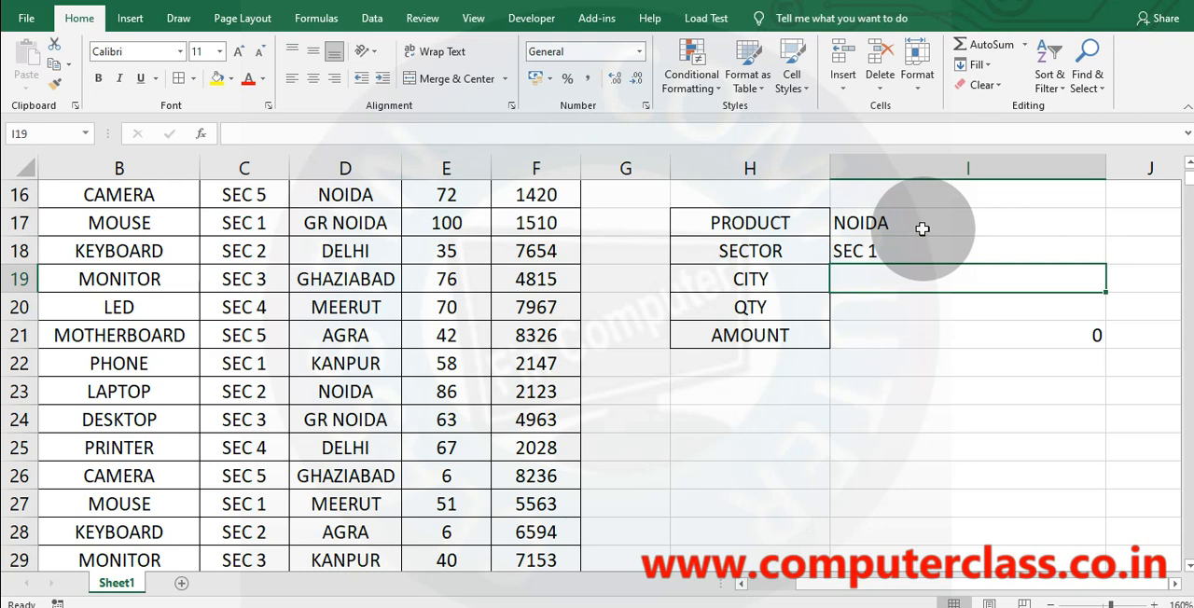
pyautogui.press('Up')
pyautogui.press('Up')
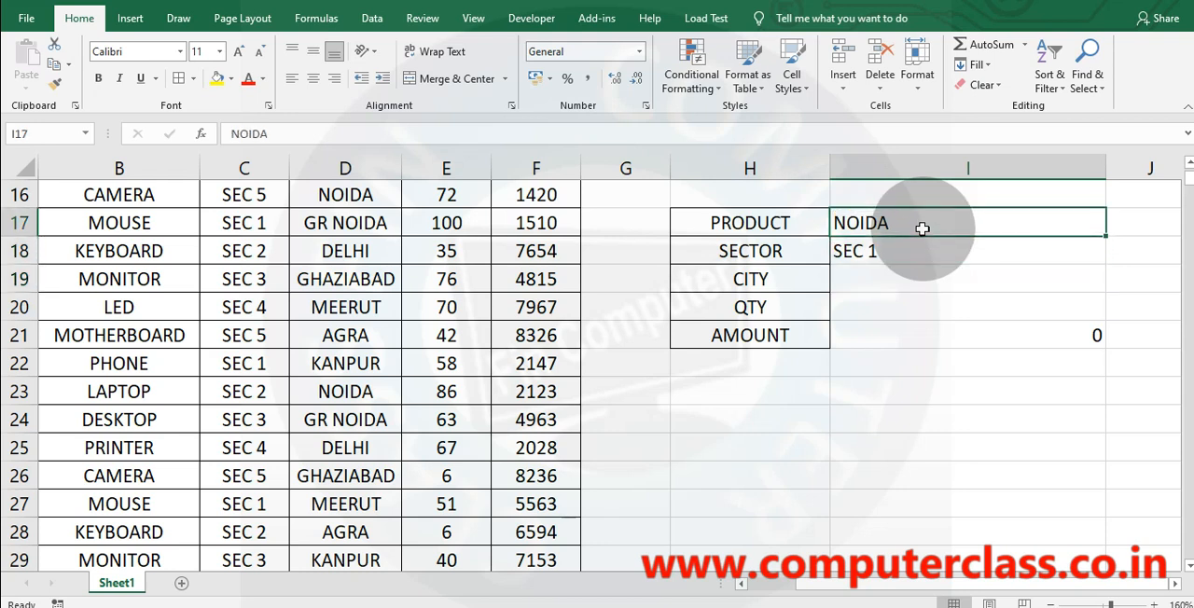
pyautogui.write('CAMERA')
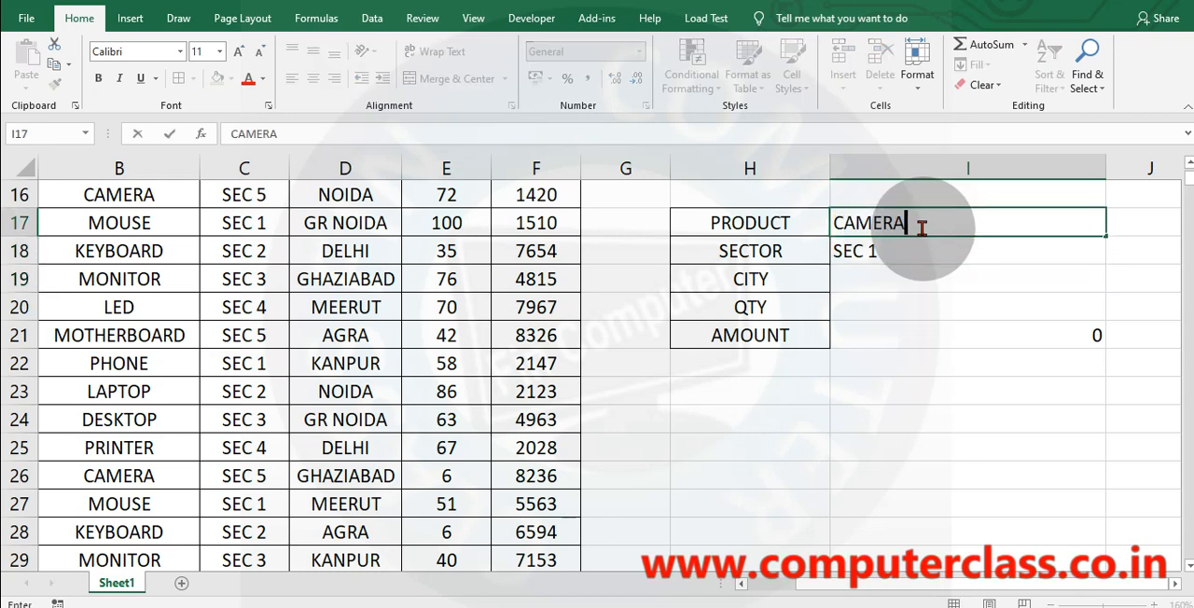
pyautogui.press('Return')
pyautogui.press('Return')
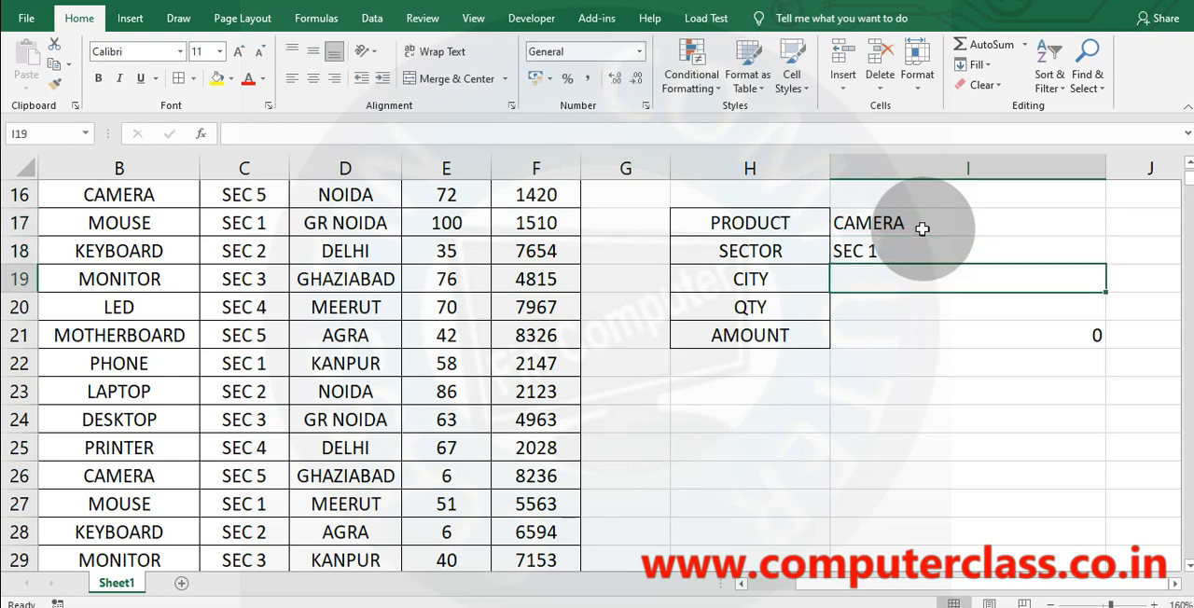
# Enter GR NOIDA as the city criterion in I19 and >40 as the quantity criterion in I20.
pyautogui.write('GR NOIDA')
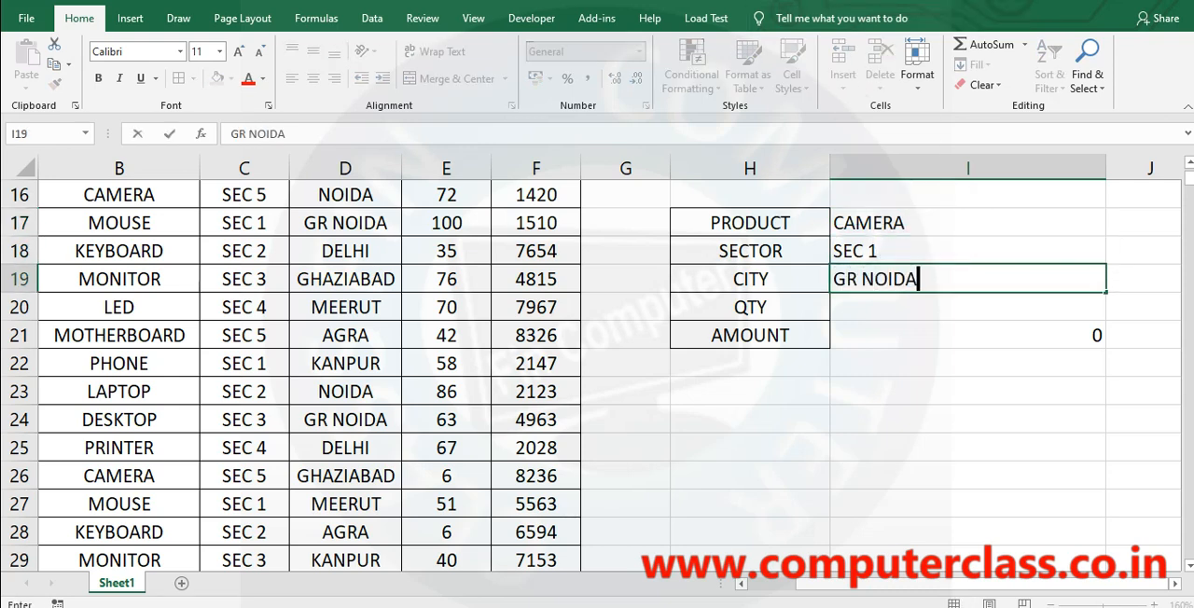
pyautogui.press('Return')
pyautogui.write('>')
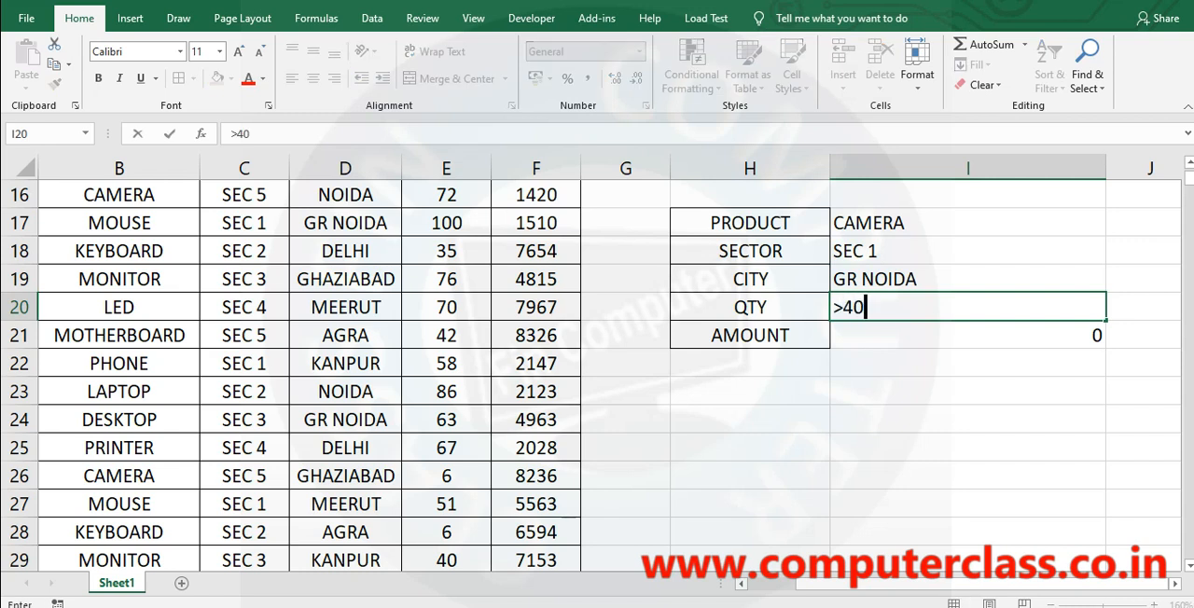
pyautogui.write('40')
pyautogui.press('Return')
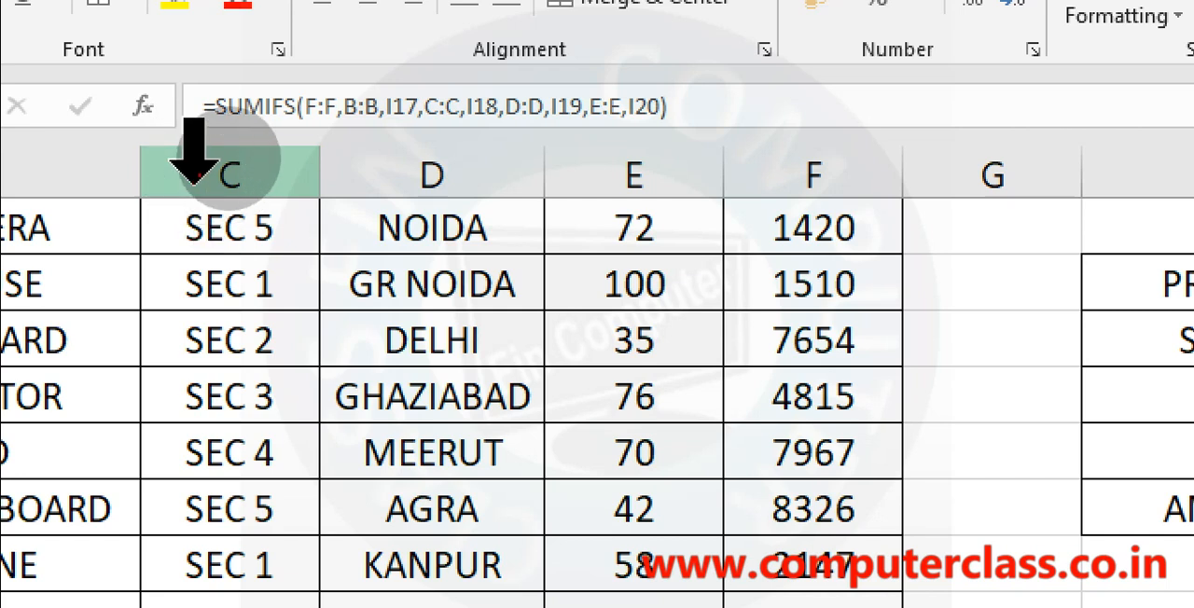
# Underline the sum range and the four criteria pairs of the I21 formula on the zoomed view, then leave that view.
pyautogui.moveTo(308, 121); pyautogui.dragTo(638, 123)
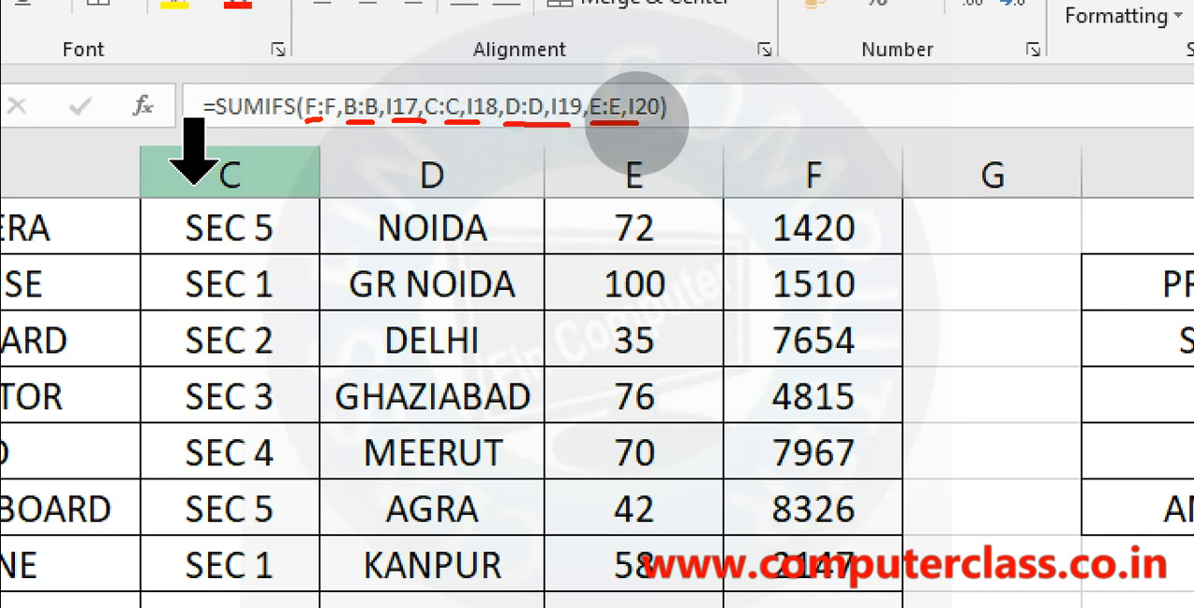
pyautogui.press('Escape')
pyautogui.hotkey('ctrl', '4')
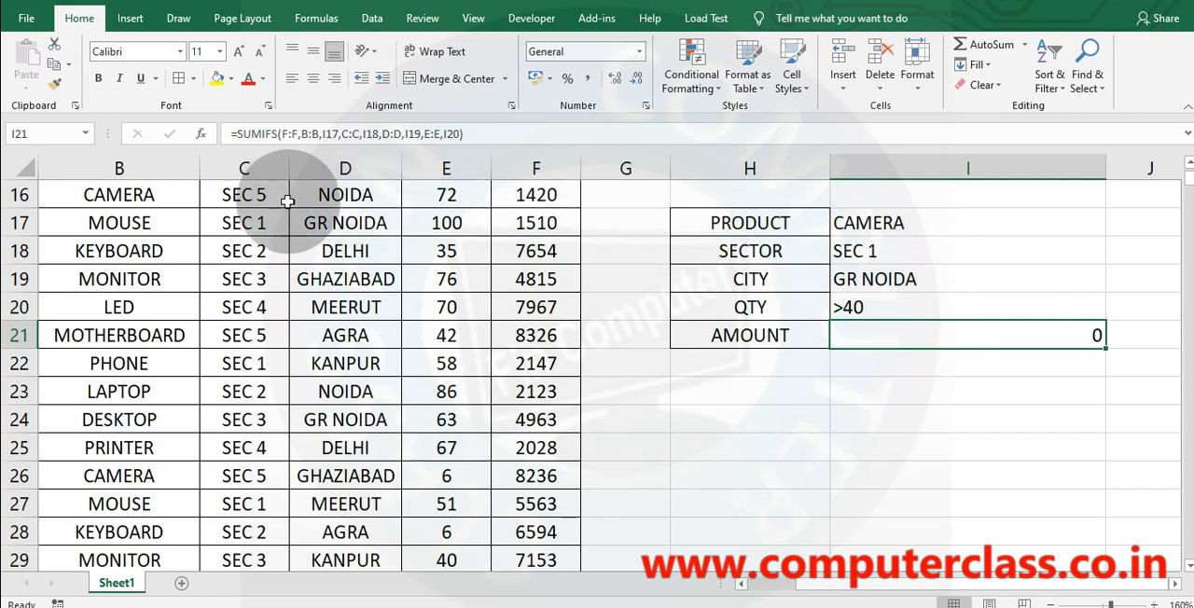
# Check the CAMERA record in row 16 and set the sector criterion in I18 to sec 5.
pyautogui.click(32, 194)
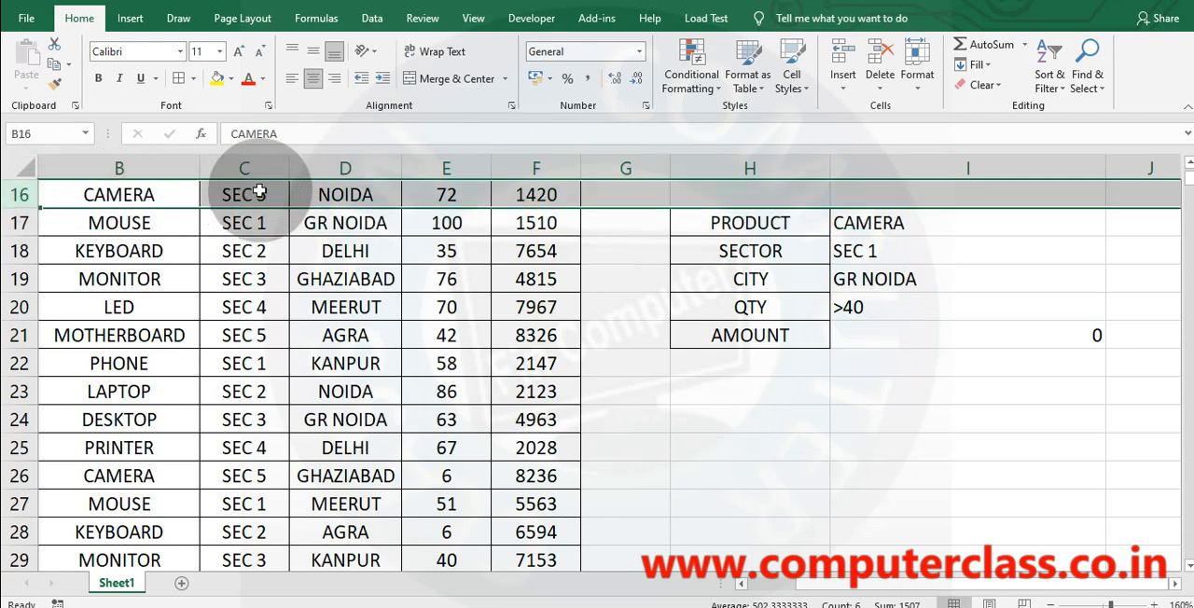
pyautogui.click(896, 251)
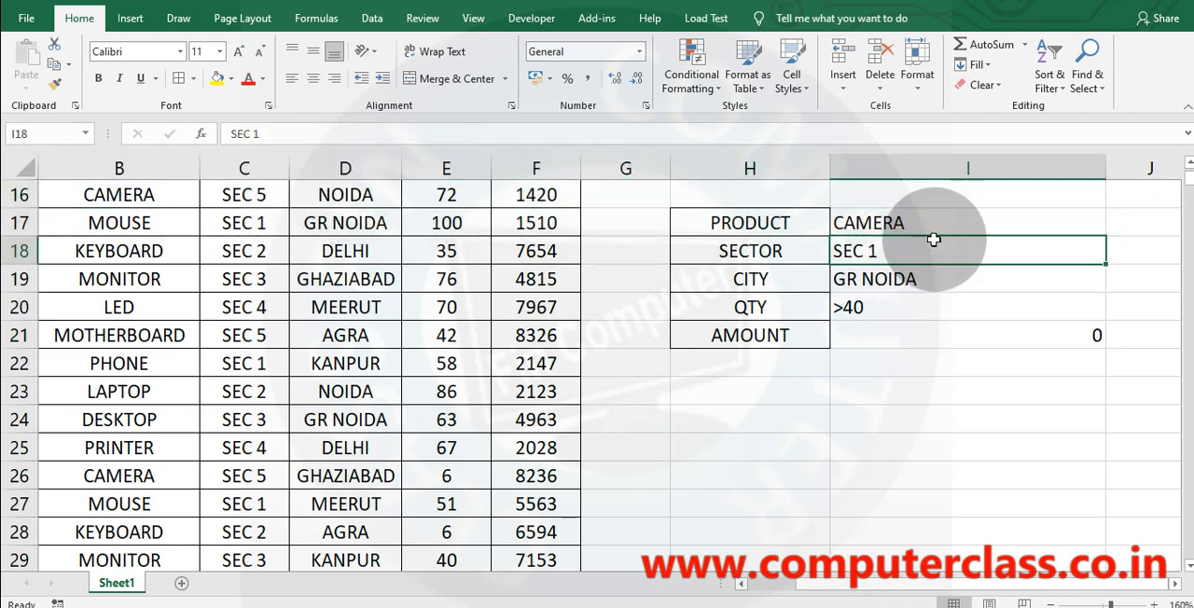
pyautogui.write('sec')
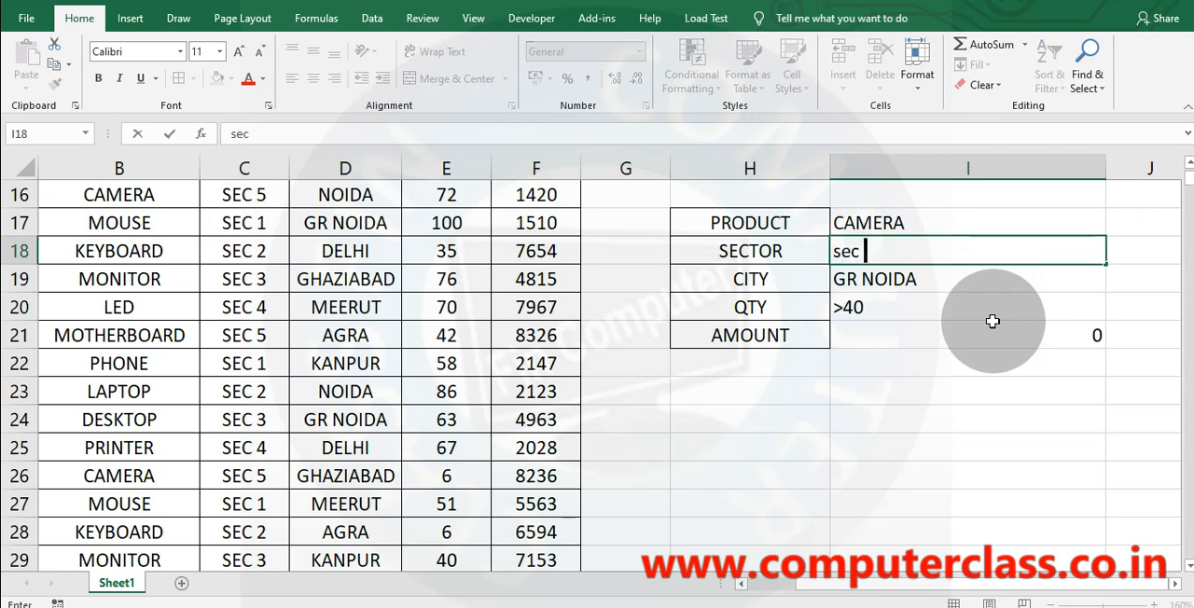
pyautogui.write(' 5')
pyautogui.press('Return')
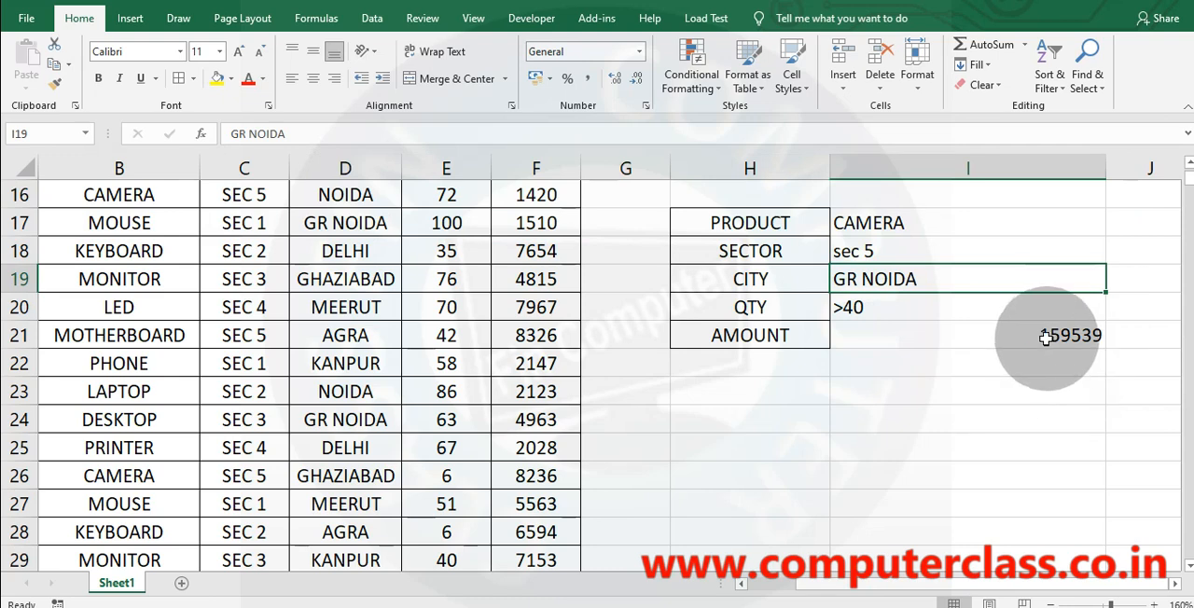
pyautogui.click(1039, 333)
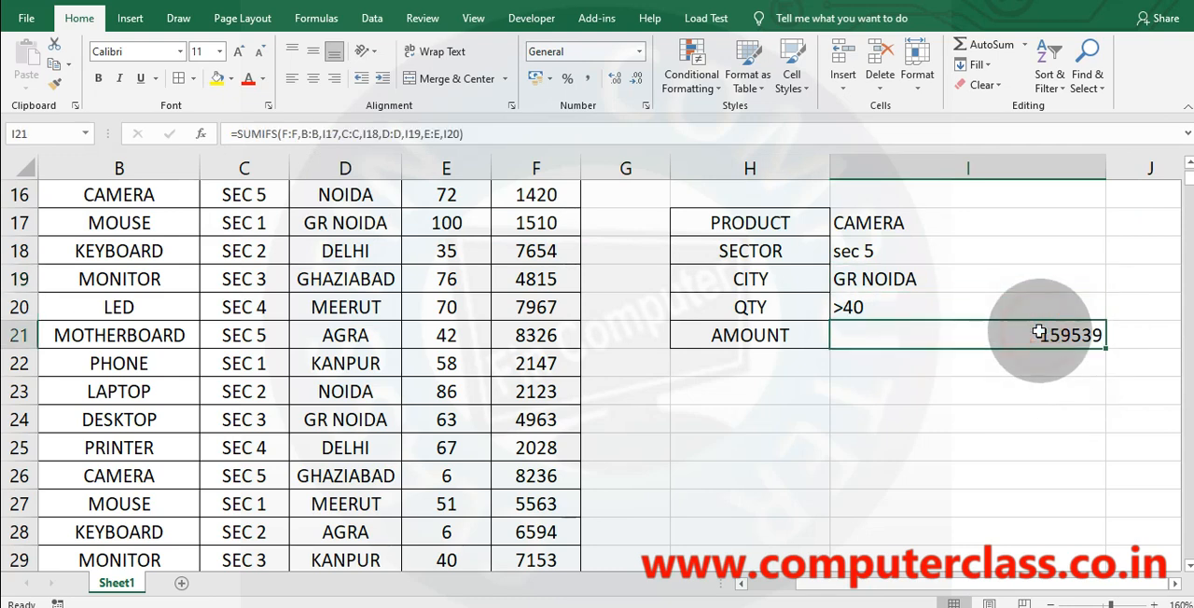
# Change the city criterion in I19 to noida.
pyautogui.click(868, 278)
pyautogui.write('n')
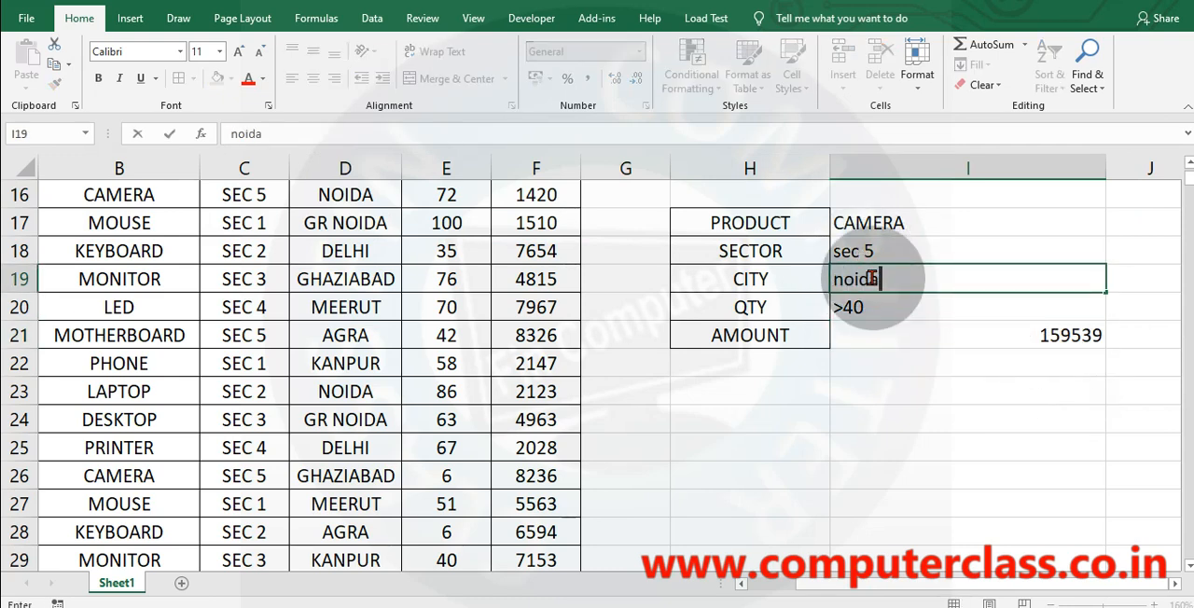
pyautogui.write('oida')
pyautogui.press('Return')
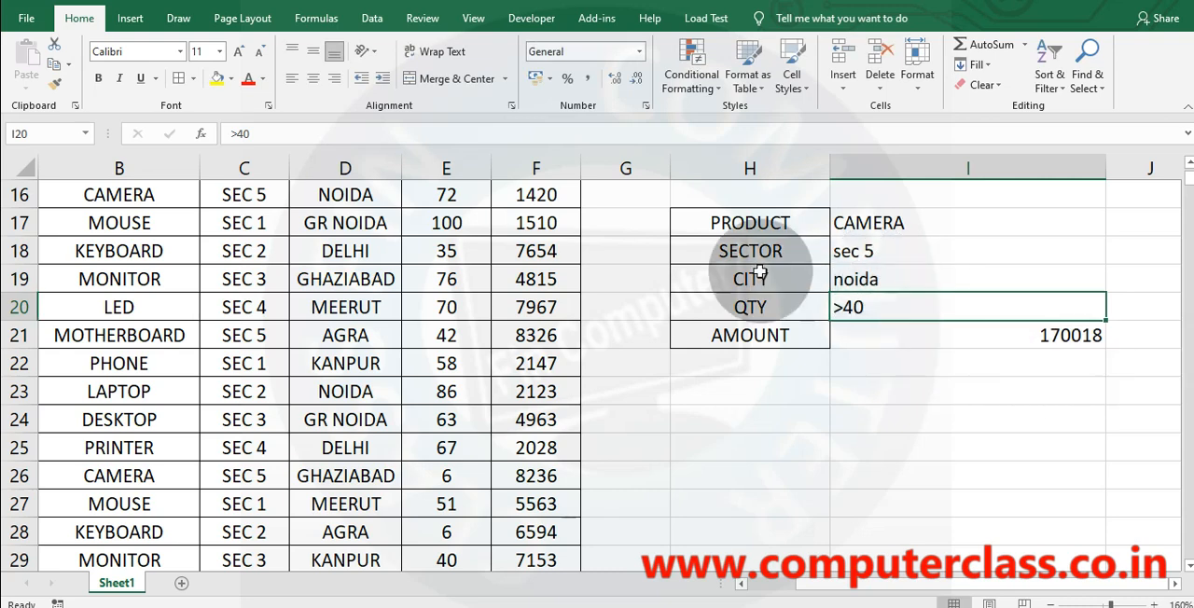
# Try the quantity criteria >80, >90 and >95 one after another in I20.
pyautogui.write('>')
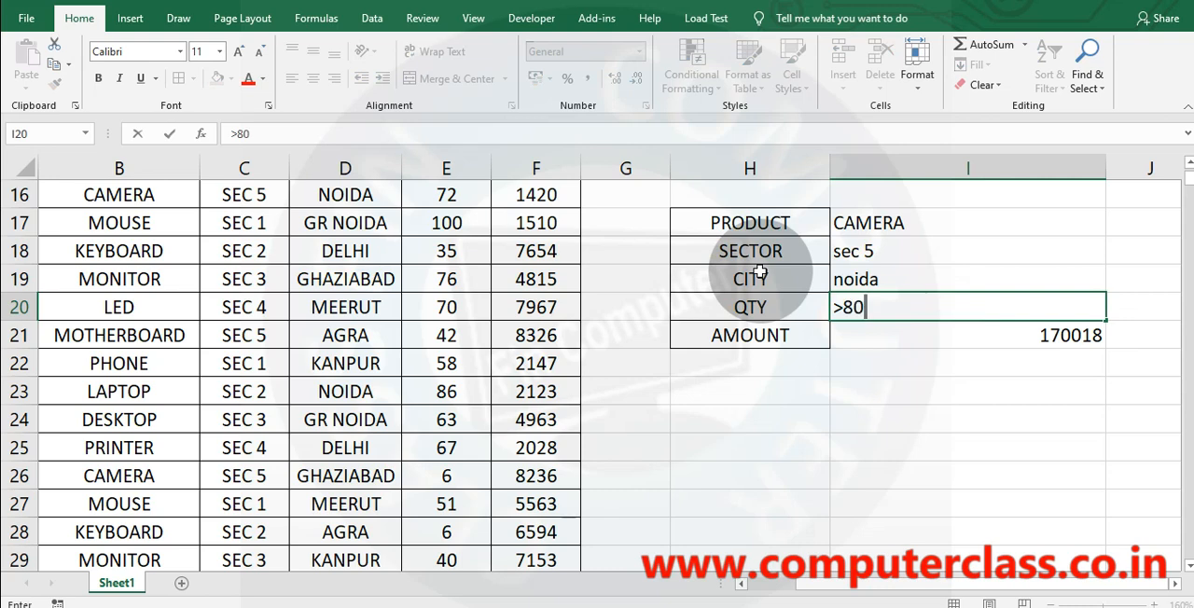
pyautogui.write('80')
pyautogui.press('Return')
pyautogui.press('Up')
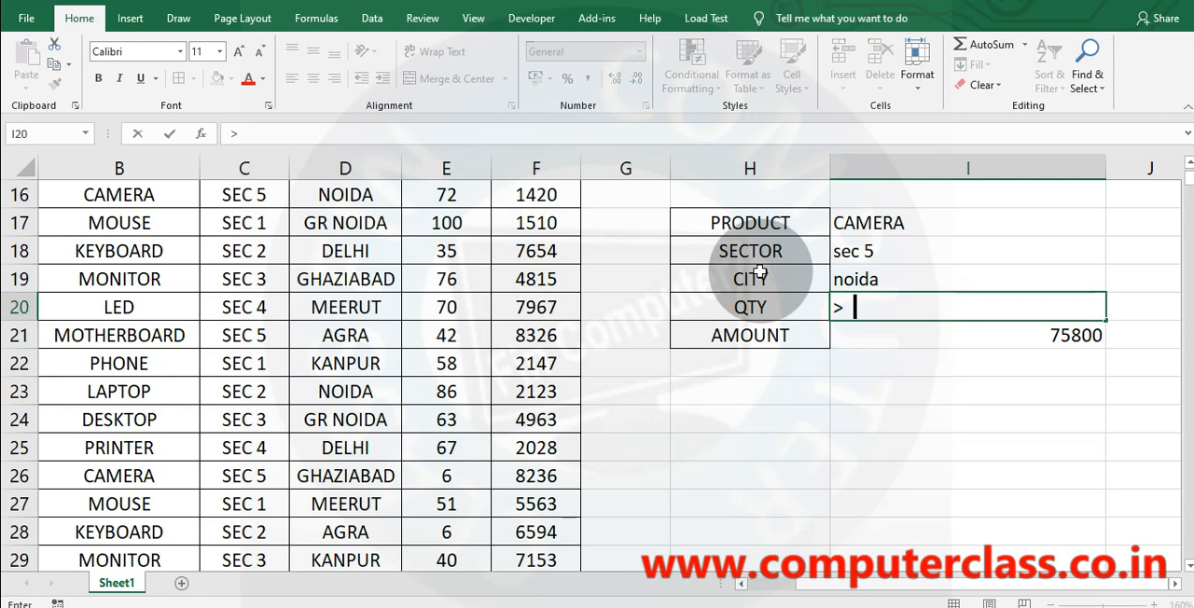
pyautogui.press('Return')
pyautogui.press('Up')
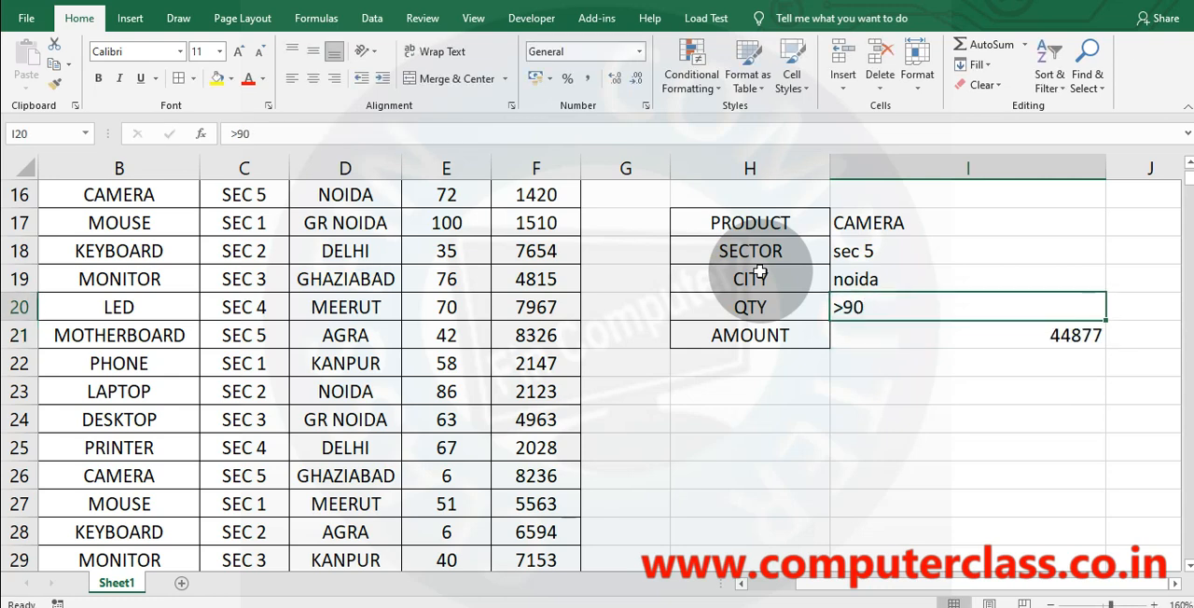
pyautogui.write('>95')
pyautogui.press('Return')
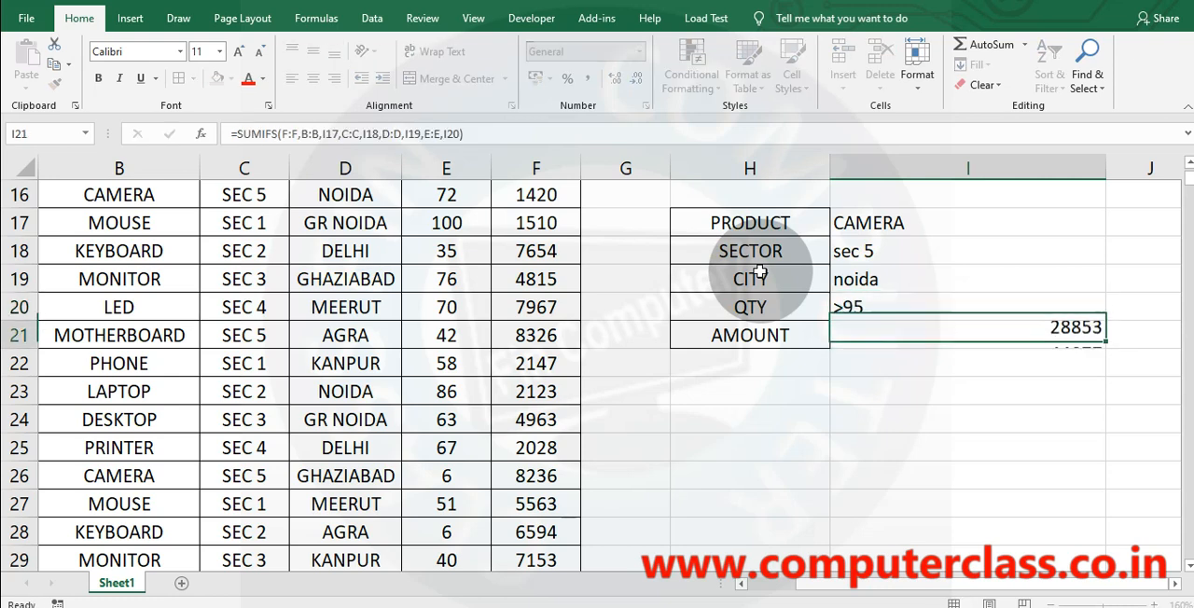
# Set the quantity criterion in I20 to >100.
pyautogui.press('Up')
pyautogui.write('>')
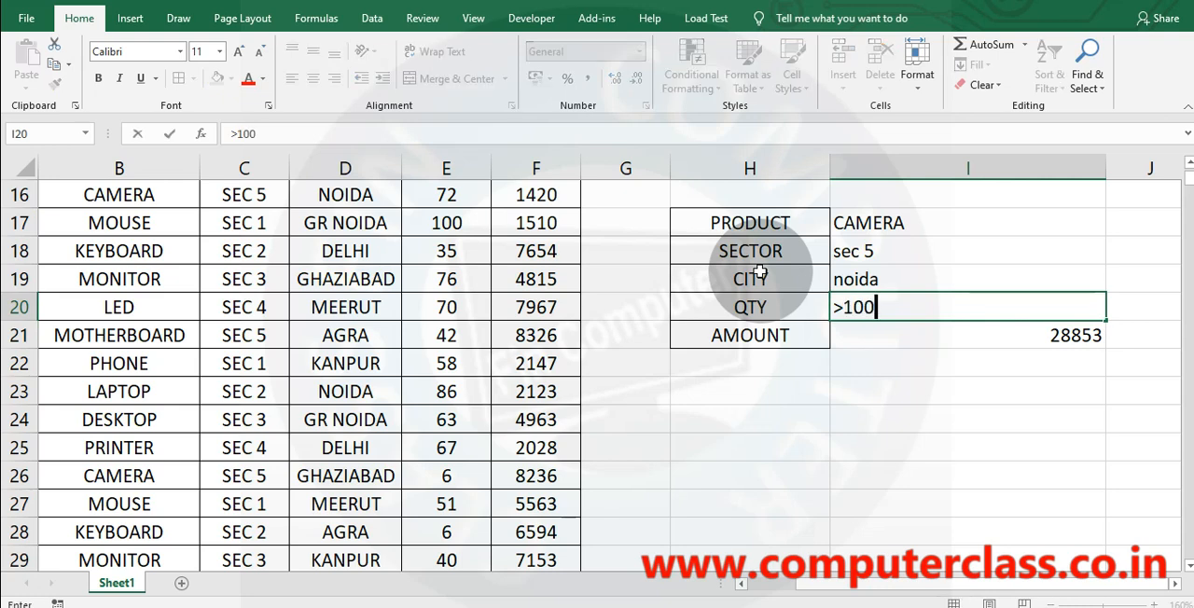
pyautogui.press('Return')
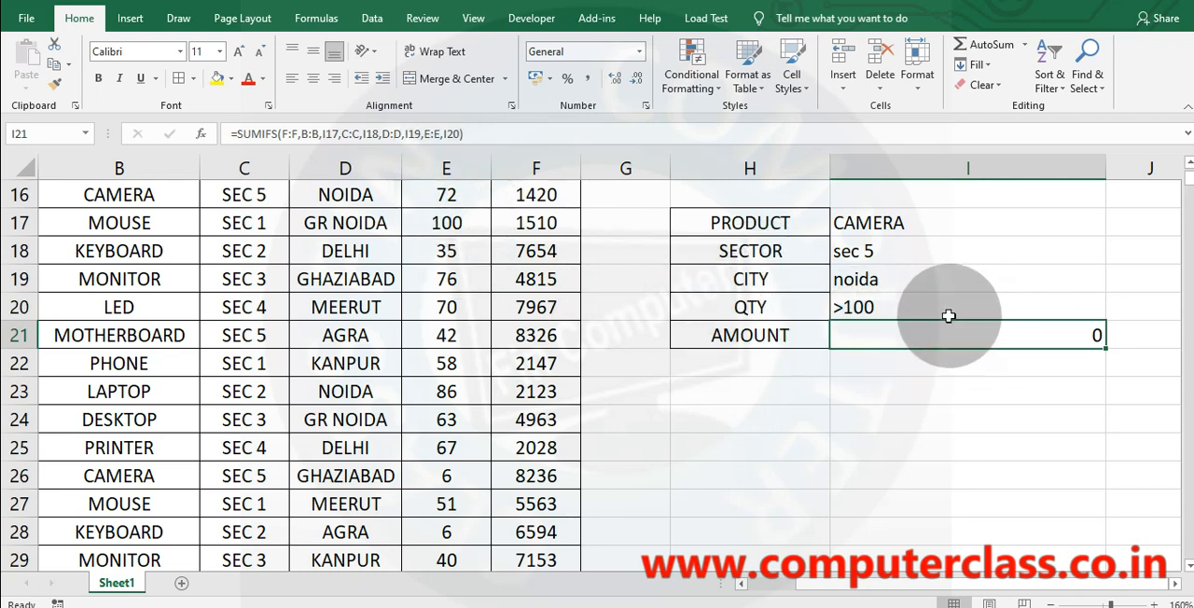
# Examine the SUMIFS formula in I21 and how its ranges pair with the criteria cells I17 to I20.
pyautogui.click(900, 309)
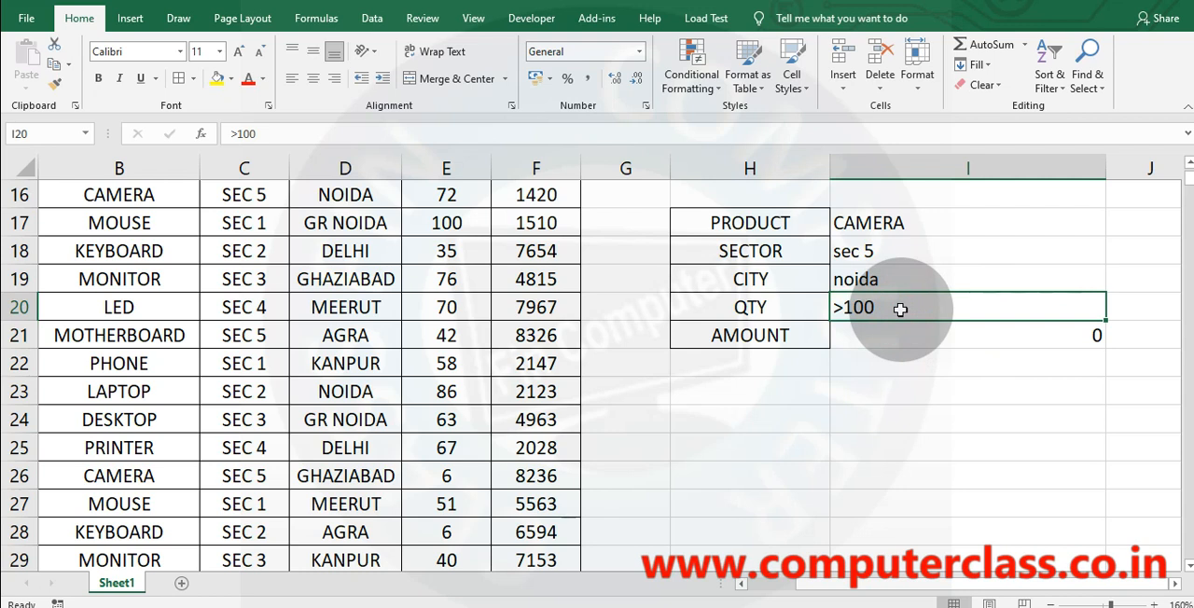
pyautogui.click(895, 222)
pyautogui.click(905, 346)
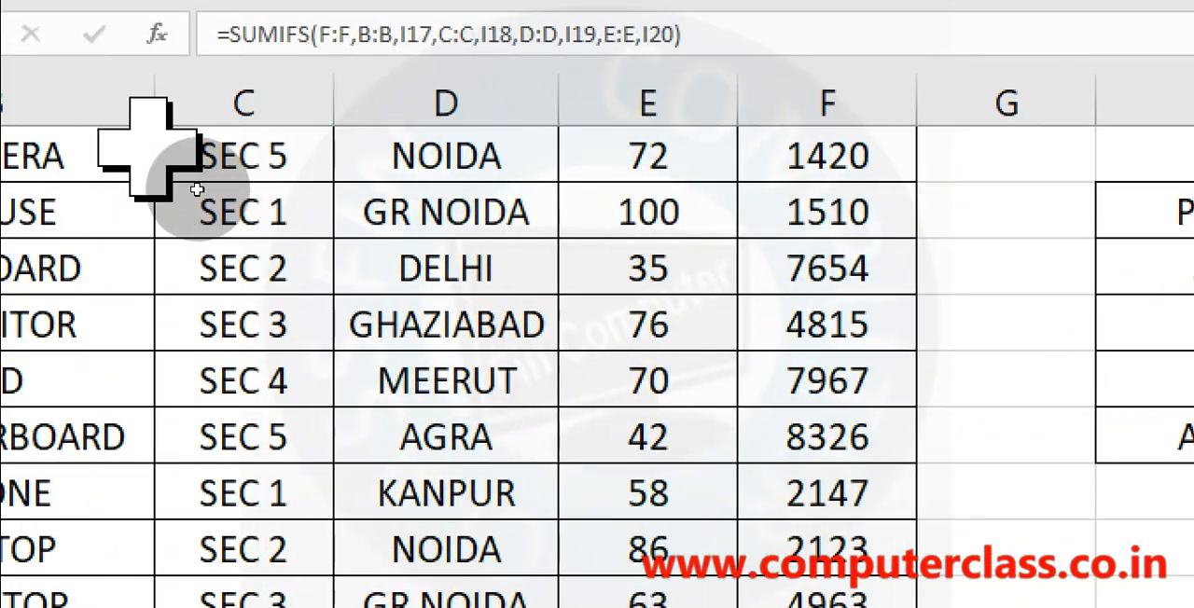
pyautogui.moveTo(395, 53)
pyautogui.mouseDown()
pyautogui.moveTo(426, 52)
pyautogui.moveTo(412, 93)
pyautogui.moveTo(367, 101)
pyautogui.moveTo(373, 44)
pyautogui.moveTo(387, 60)
pyautogui.mouseUp()
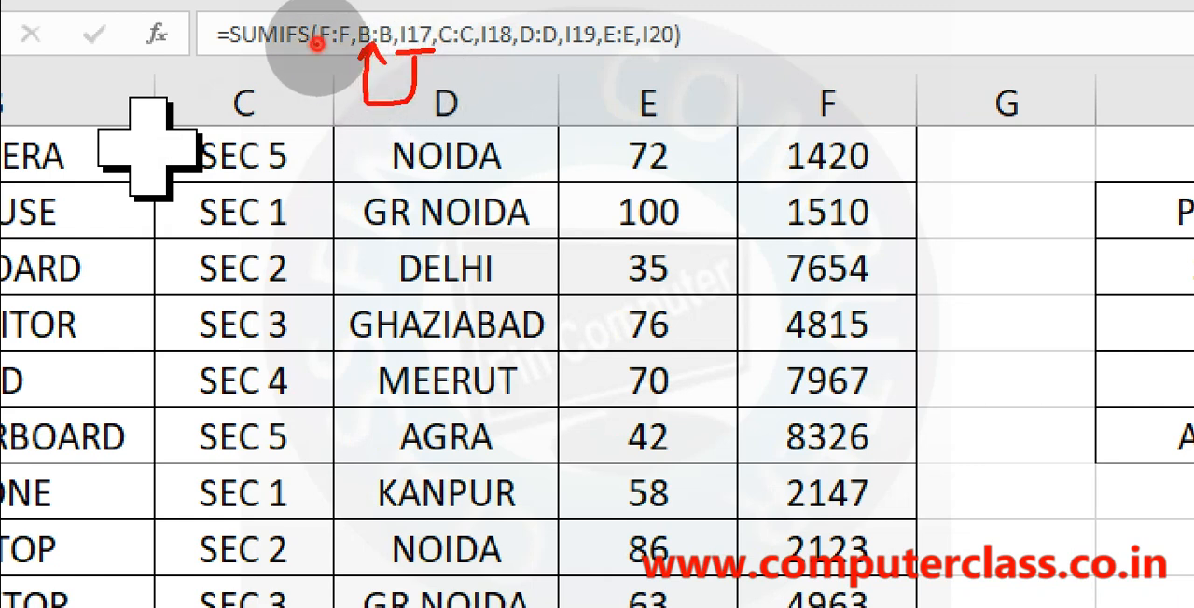
pyautogui.moveTo(317, 43); pyautogui.dragTo(349, 44)
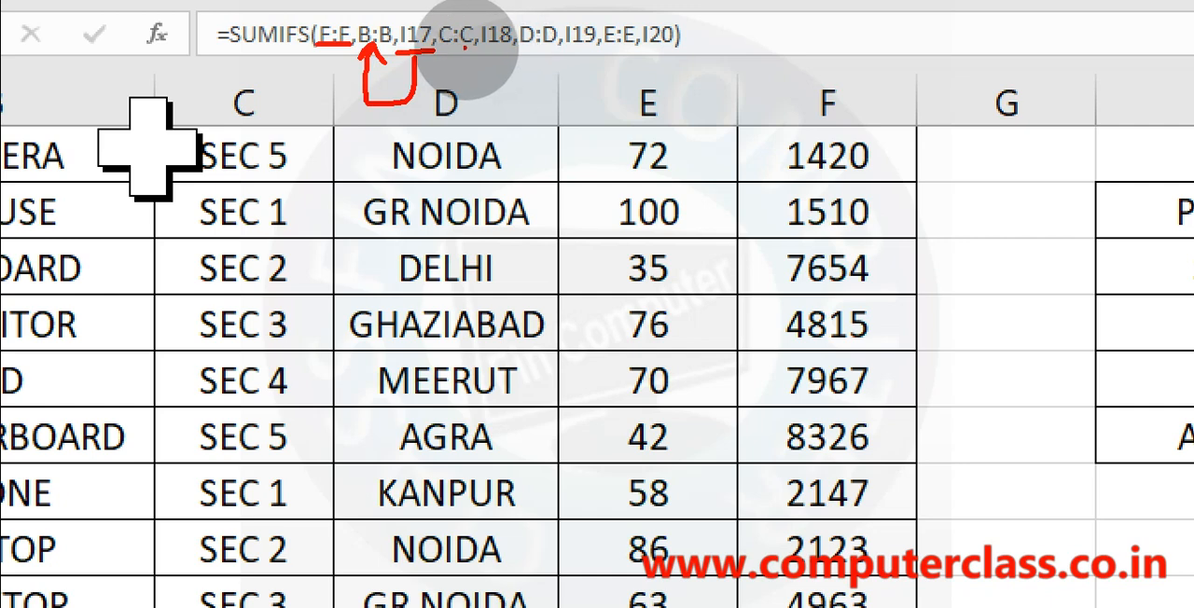
pyautogui.moveTo(487, 46)
pyautogui.mouseDown()
pyautogui.moveTo(509, 47)
pyautogui.moveTo(476, 92)
pyautogui.moveTo(459, 49)
pyautogui.mouseUp()
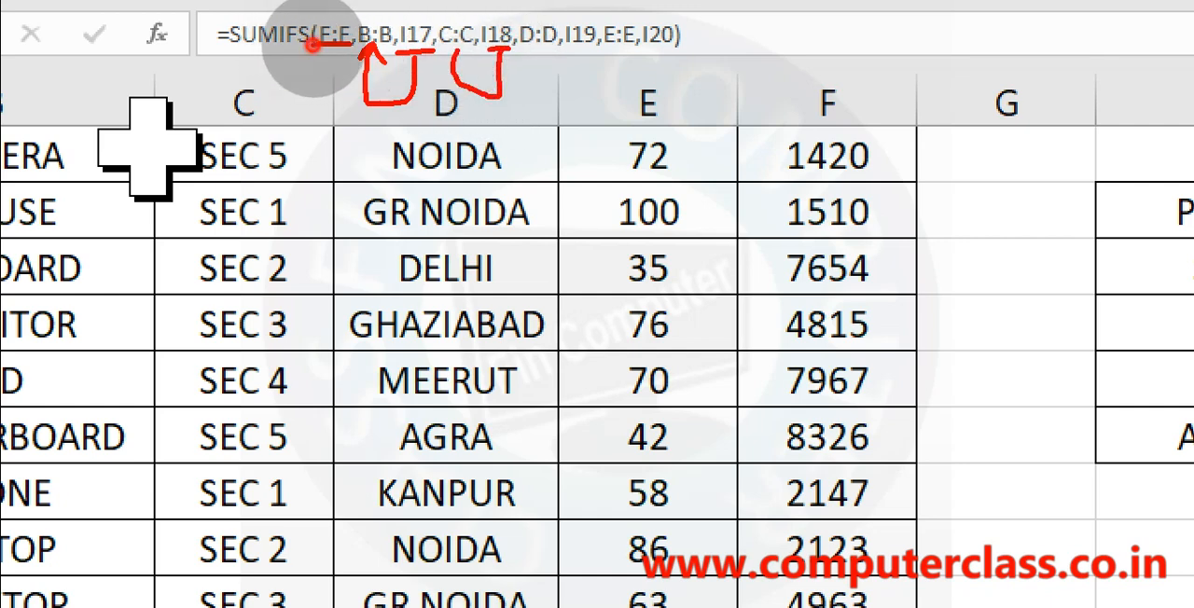
pyautogui.click(537, 53)
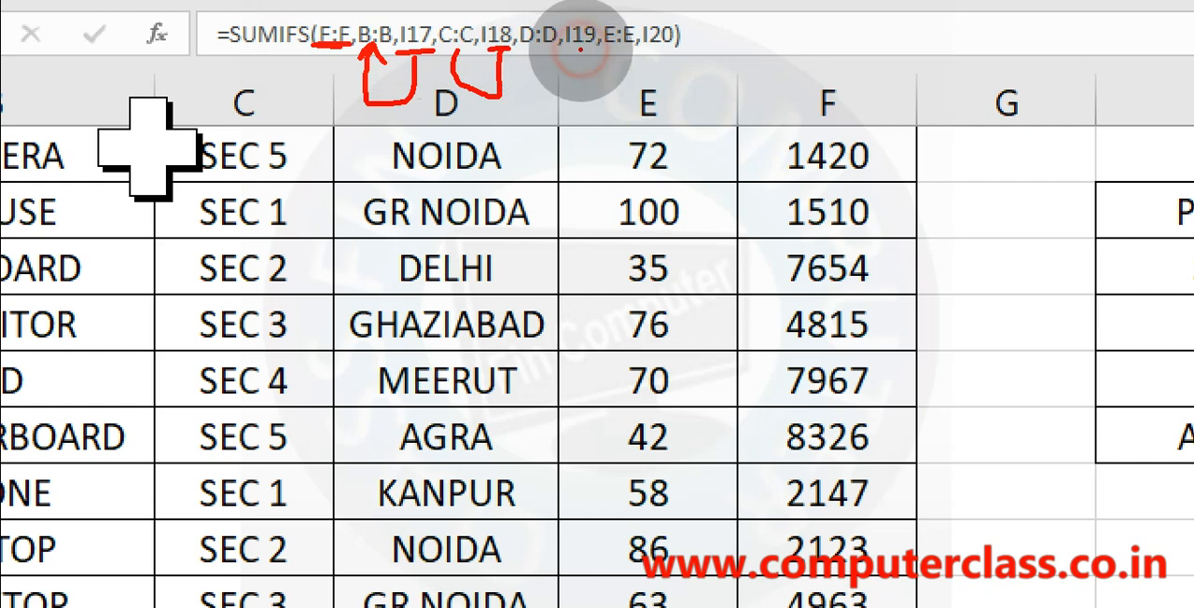
pyautogui.moveTo(581, 47)
pyautogui.mouseDown()
pyautogui.moveTo(569, 89)
pyautogui.moveTo(556, 89)
pyautogui.moveTo(553, 54)
pyautogui.mouseUp()
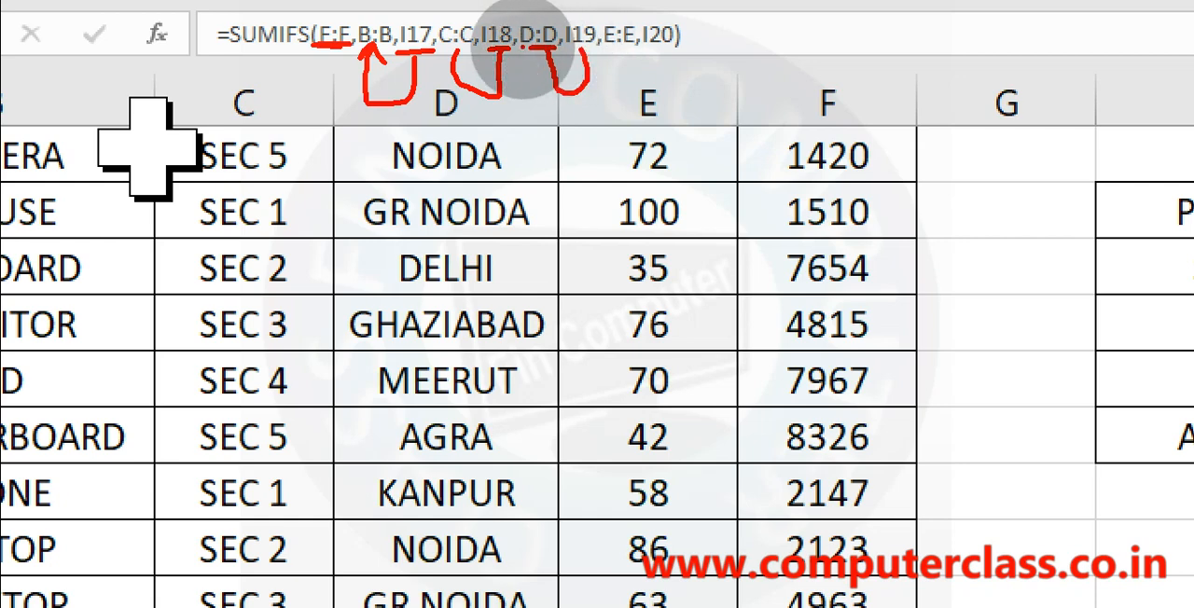
pyautogui.moveTo(378, 164); pyautogui.dragTo(436, 146)
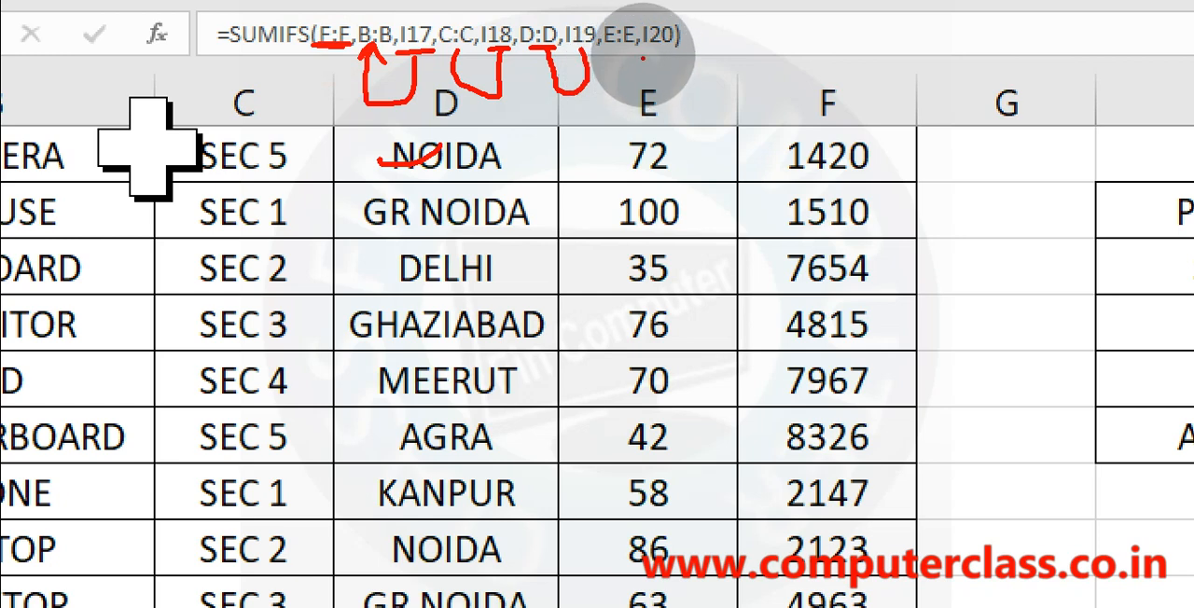
pyautogui.moveTo(643, 57)
pyautogui.mouseDown()
pyautogui.moveTo(680, 55)
pyautogui.moveTo(607, 91)
pyautogui.moveTo(618, 46)
pyautogui.mouseUp()
pyautogui.moveTo(601, 137)
pyautogui.mouseDown()
pyautogui.moveTo(687, 280)
pyautogui.moveTo(591, 428)
pyautogui.moveTo(603, 136)
pyautogui.mouseUp()
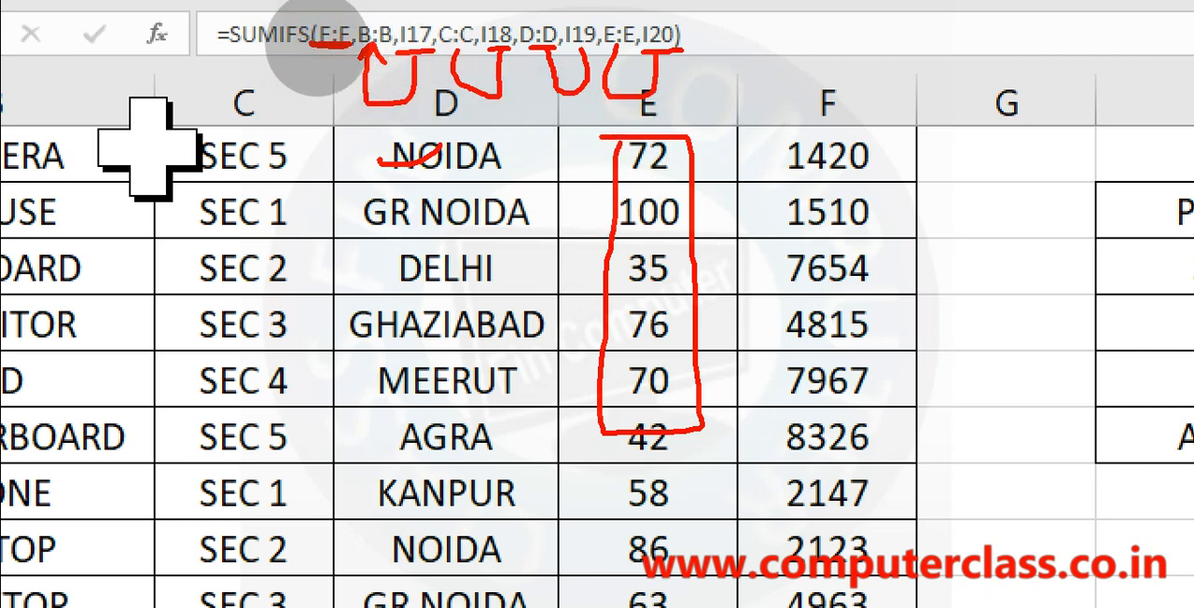
pyautogui.moveTo(780, 142)
pyautogui.mouseDown()
pyautogui.moveTo(792, 133)
pyautogui.moveTo(956, 383)
pyautogui.mouseUp()
pyautogui.moveTo(928, 474); pyautogui.dragTo(758, 267)
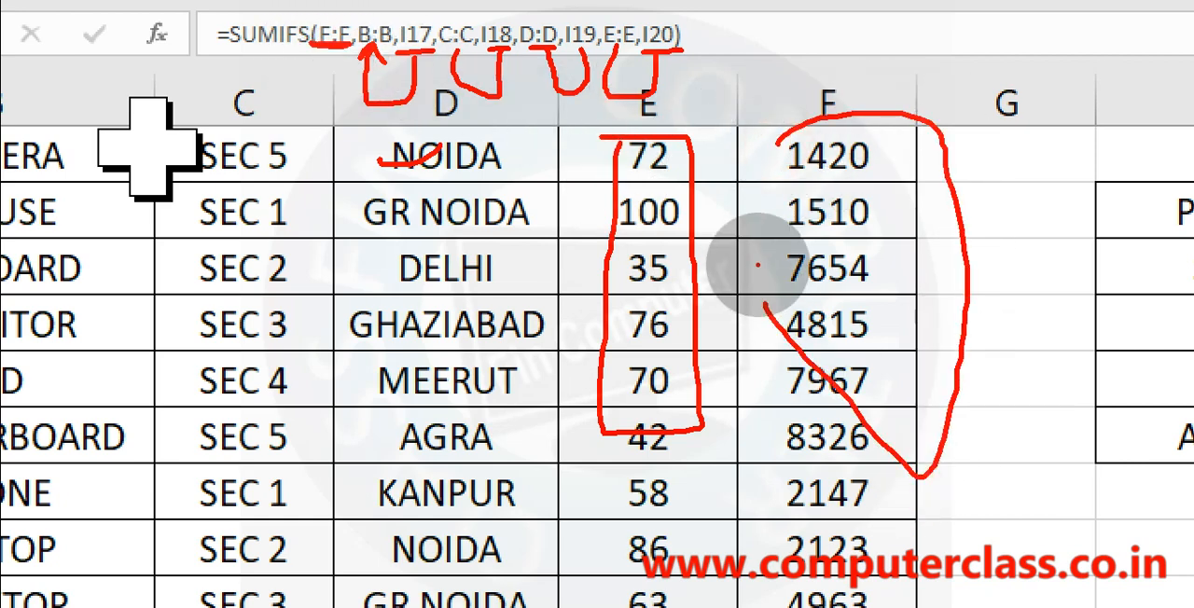
pyautogui.press('Escape')
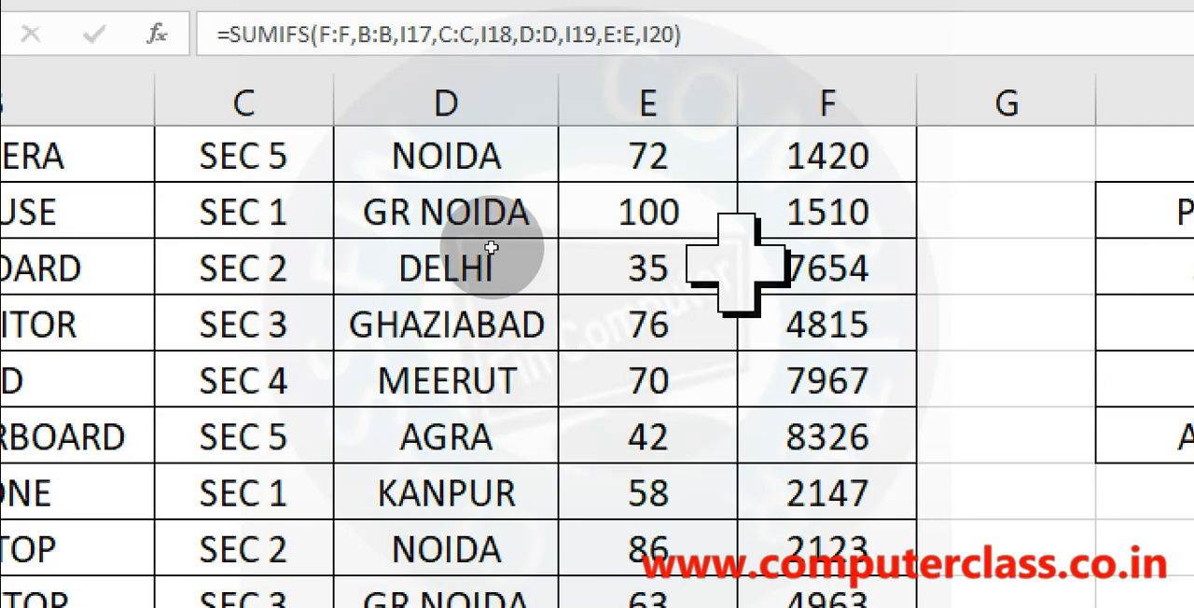
pyautogui.press('Escape')
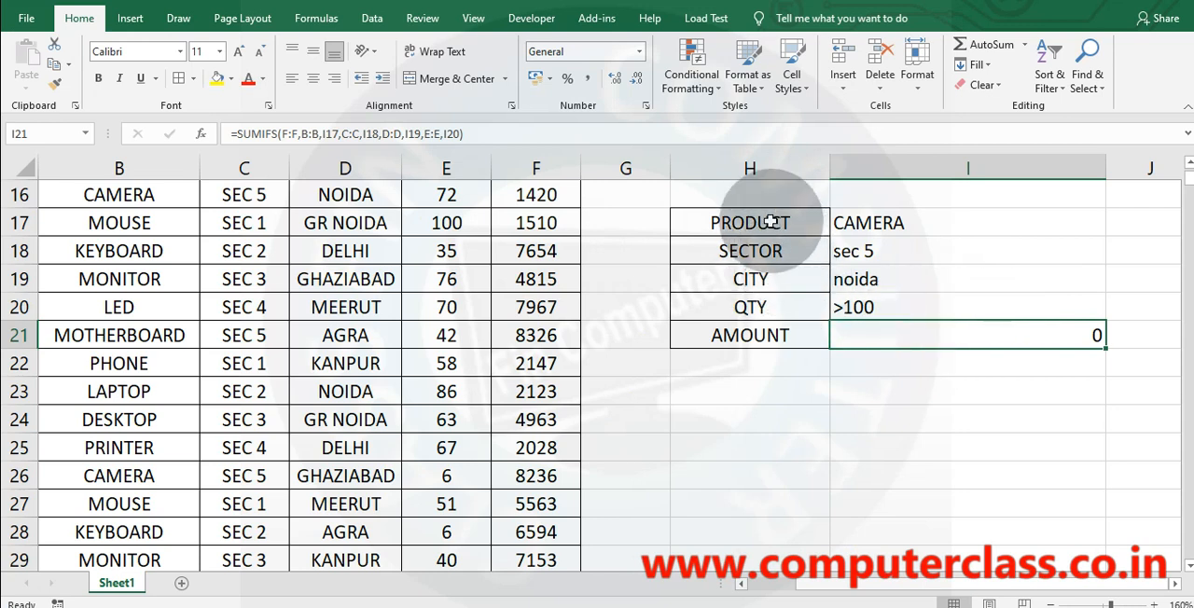
# Clear the criteria in I17:I20 and give product cell I17 a drop-down list validation sourced from $B$2:$B$11.
pyautogui.moveTo(914, 231); pyautogui.dragTo(921, 309)
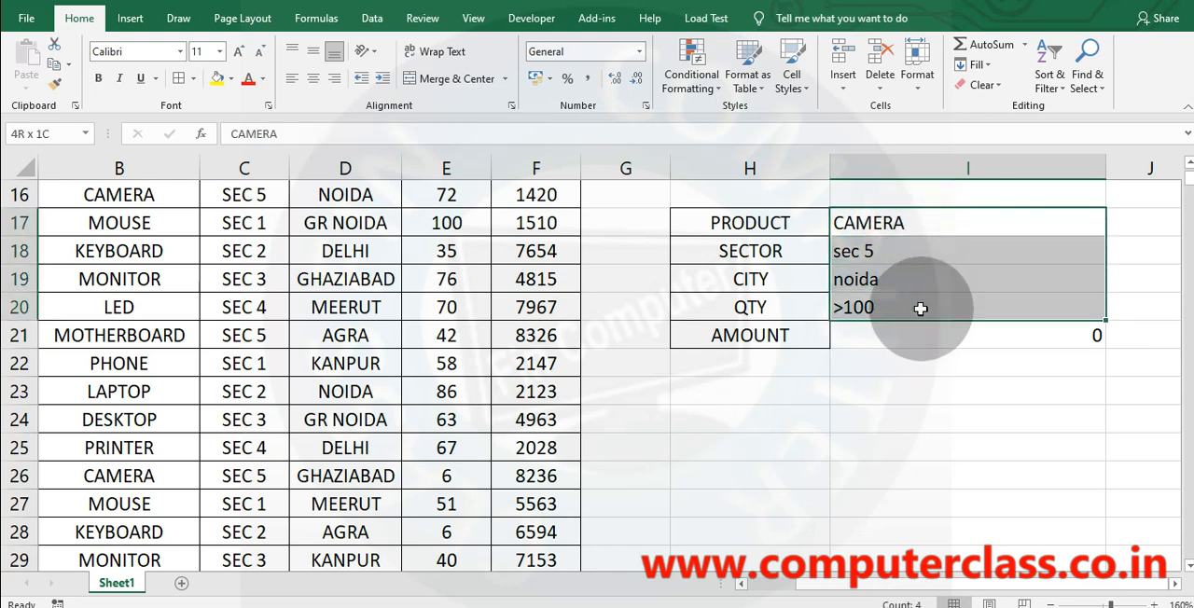
pyautogui.click(895, 224)
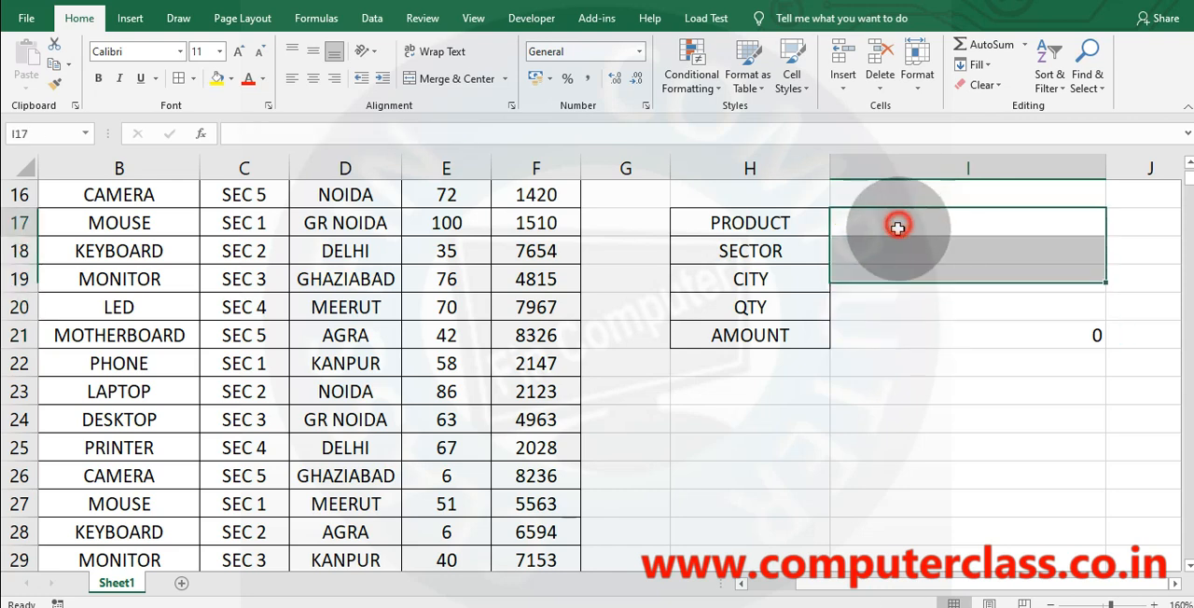
pyautogui.click(373, 21)
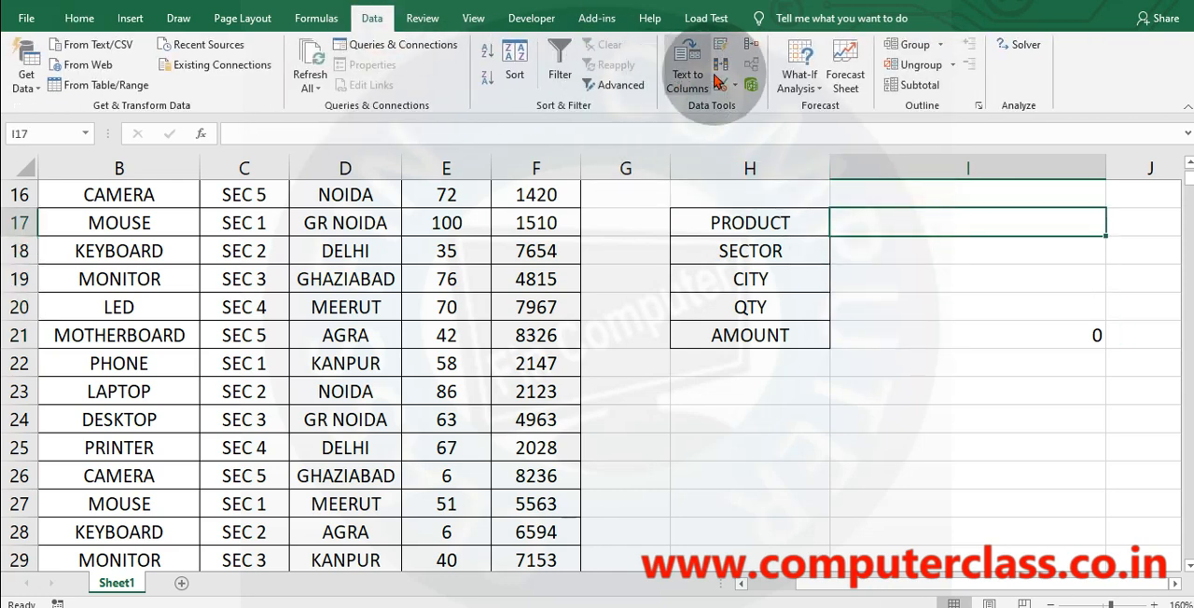
pyautogui.click(721, 87)
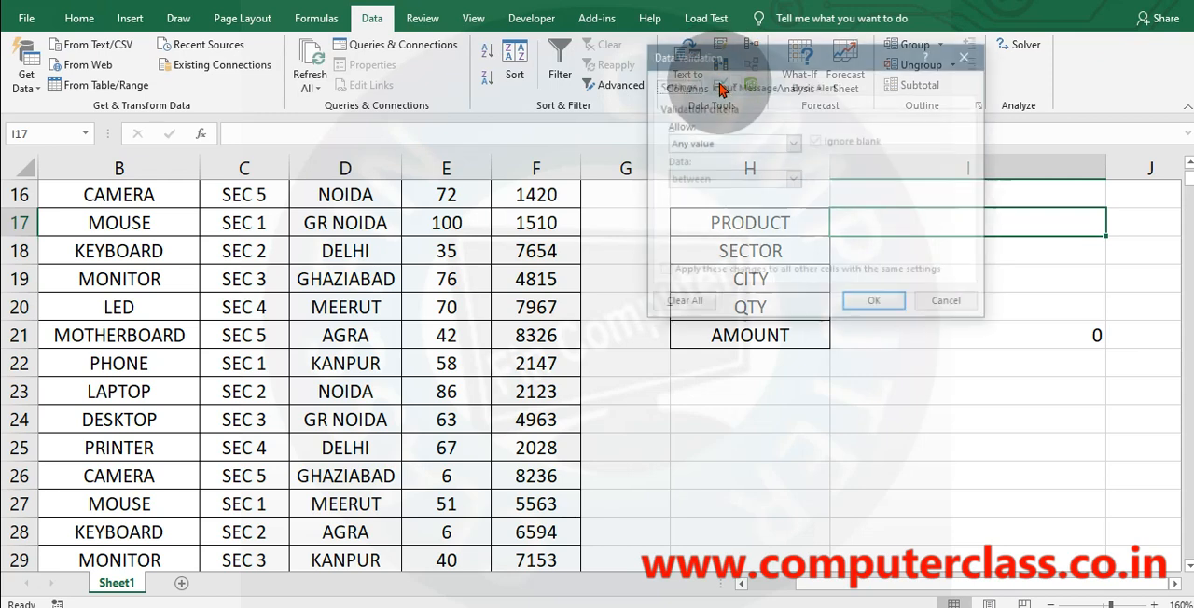
pyautogui.click(698, 144)
pyautogui.click(682, 203)
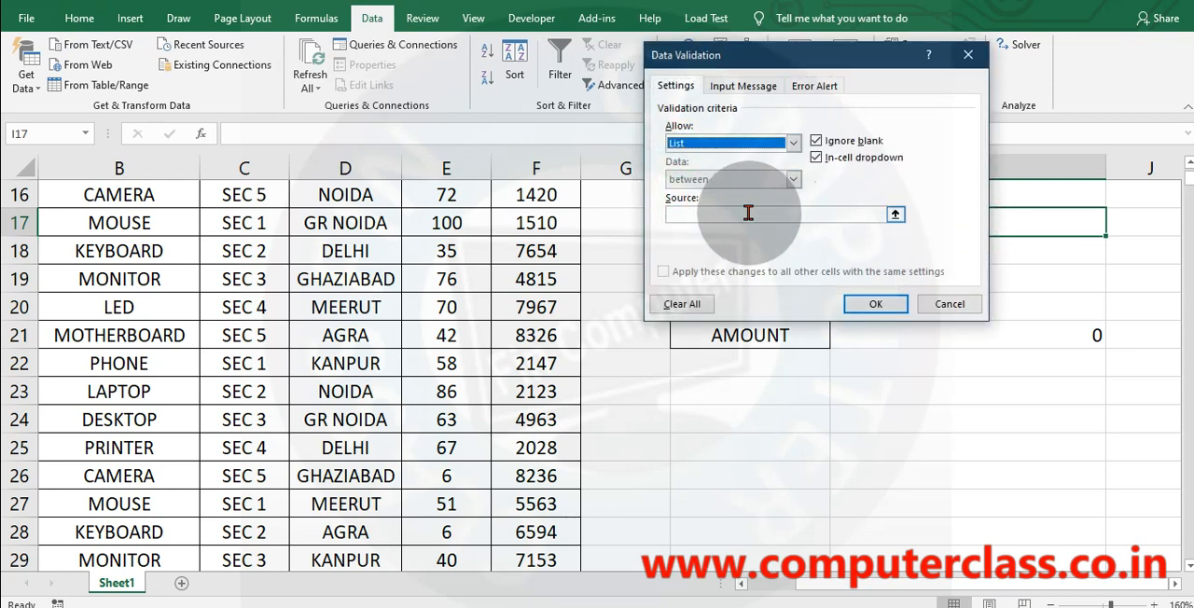
pyautogui.click(702, 214)
pyautogui.scroll(5, 166, 360)
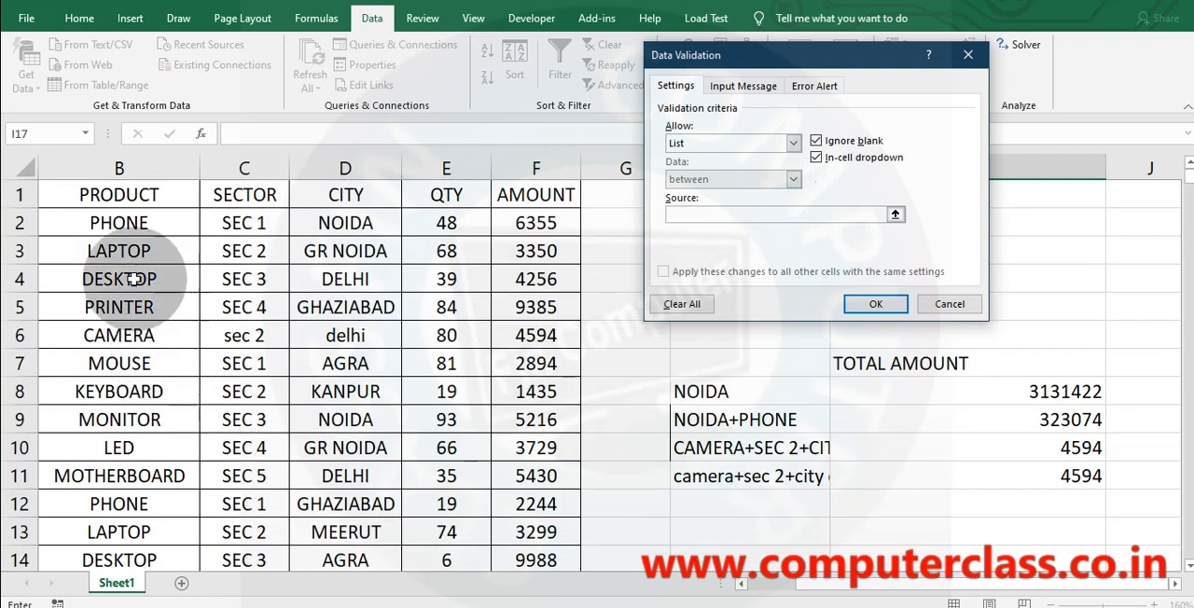
pyautogui.moveTo(121, 220); pyautogui.dragTo(119, 476)
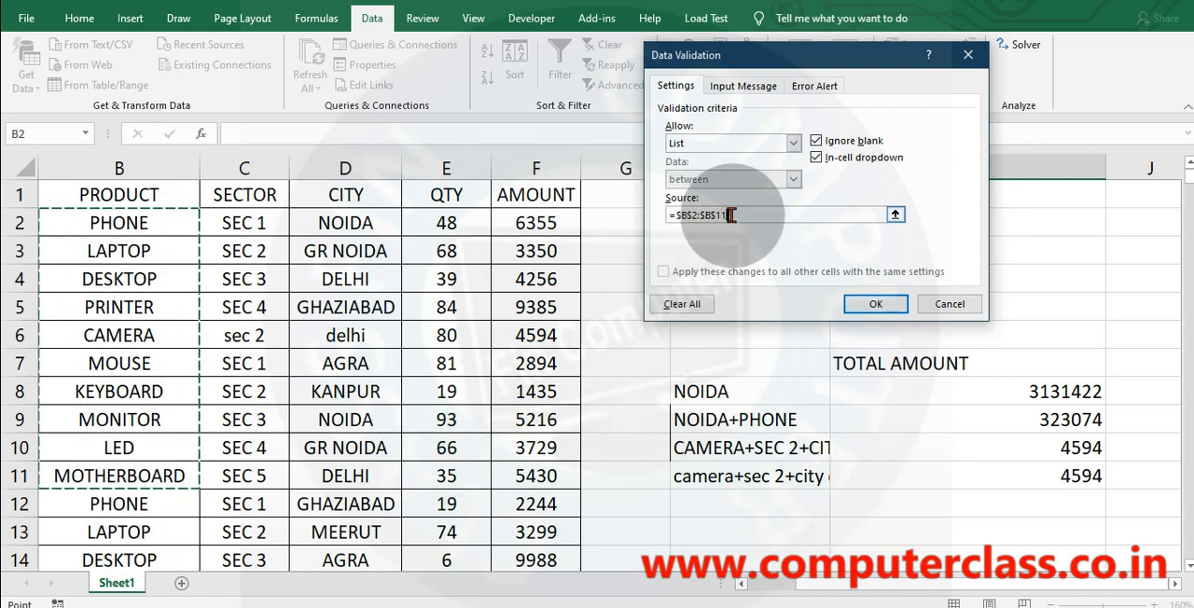
pyautogui.press('Return')
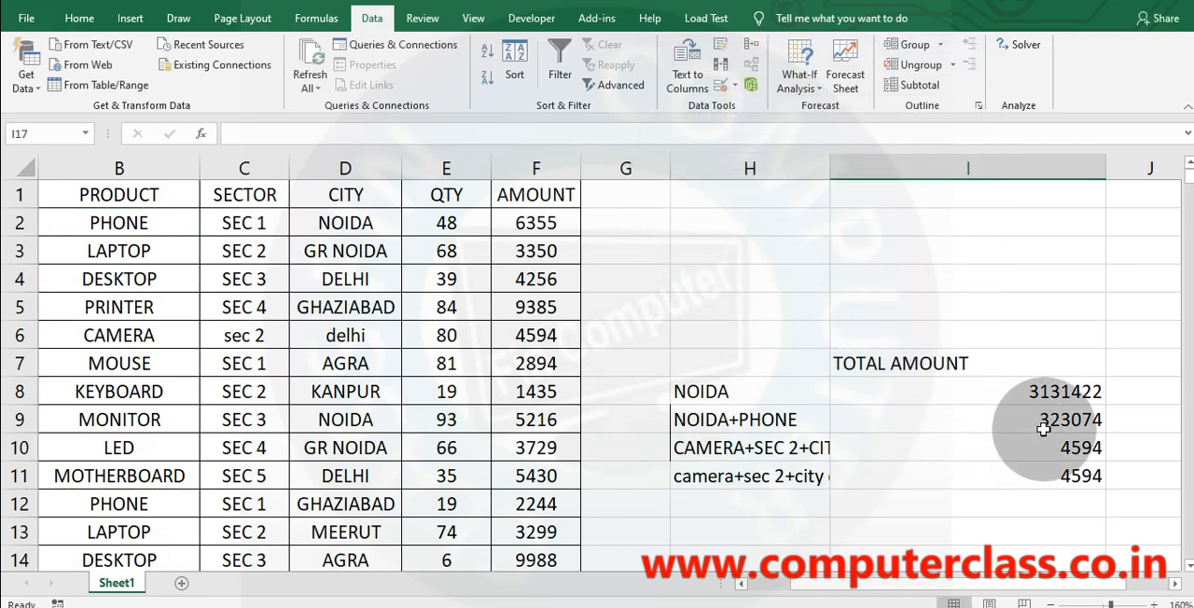
pyautogui.scroll(-4, 877, 439)
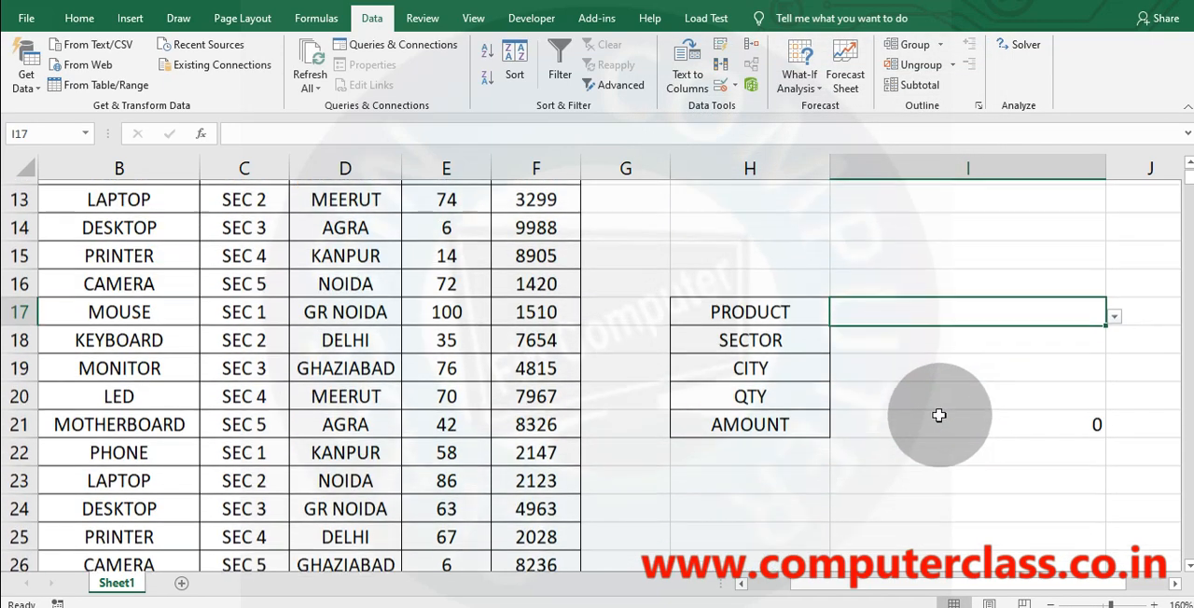
# Give sector cell I18 a drop-down list validation with the entries sec 1, sec 2, sec 3, sec 4 and sec 5.
pyautogui.click(936, 331)
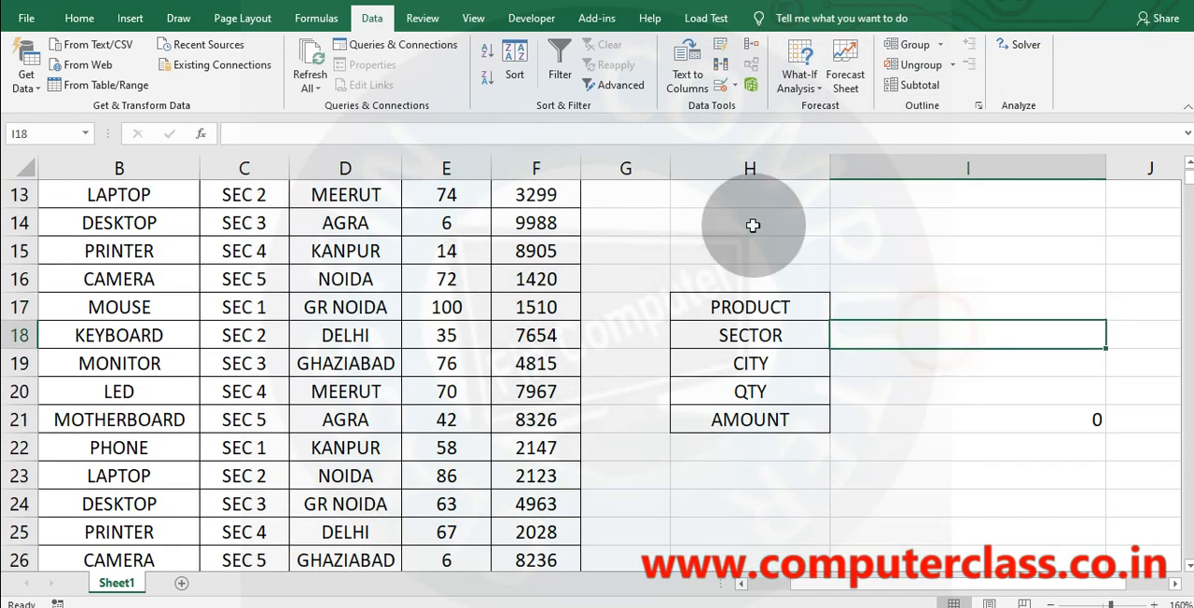
pyautogui.click(720, 84)
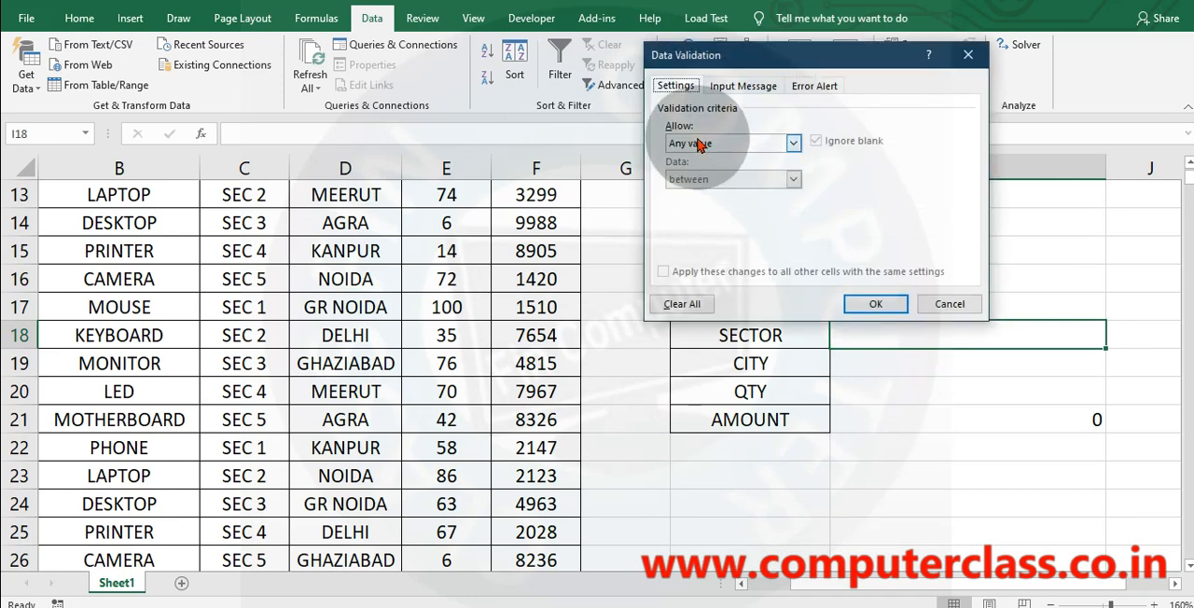
pyautogui.click(950, 305)
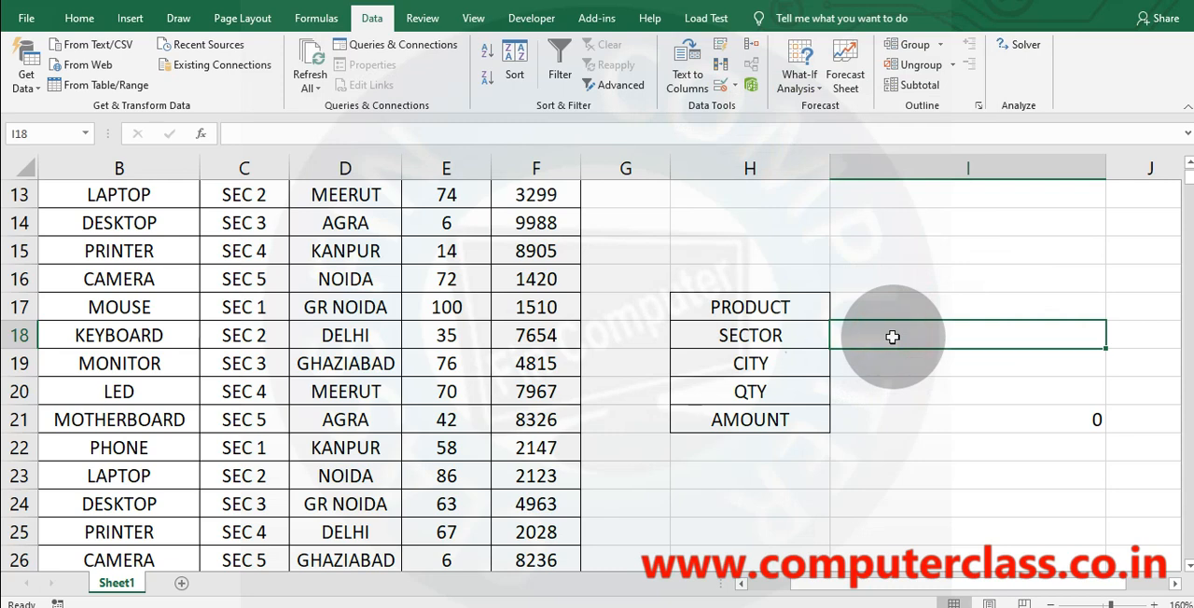
pyautogui.click(719, 87)
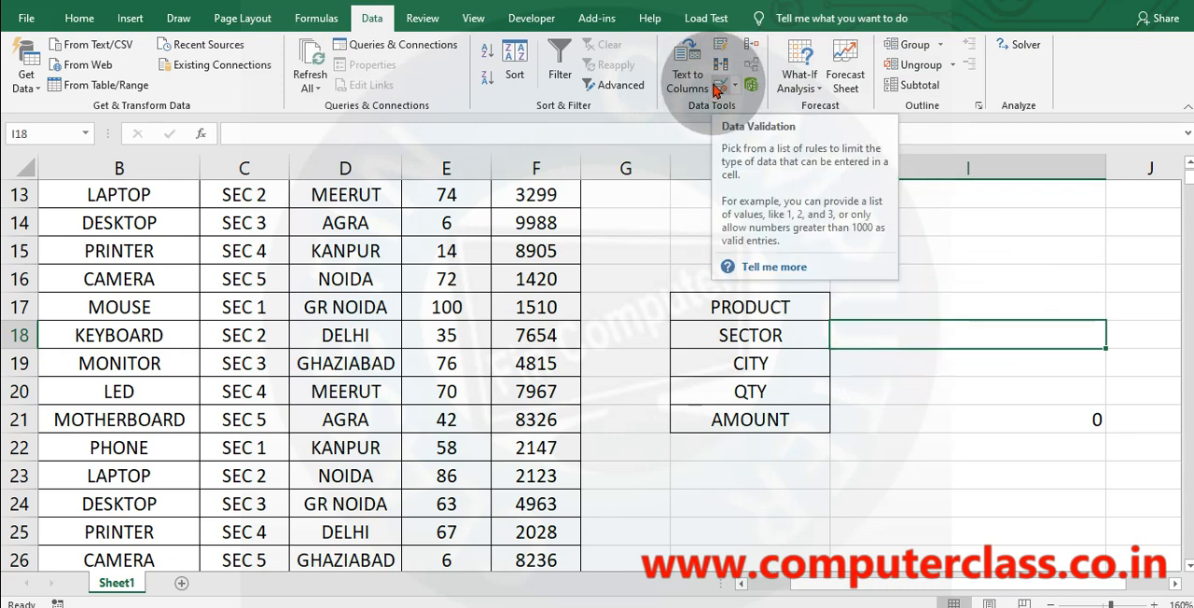
pyautogui.click(719, 87)
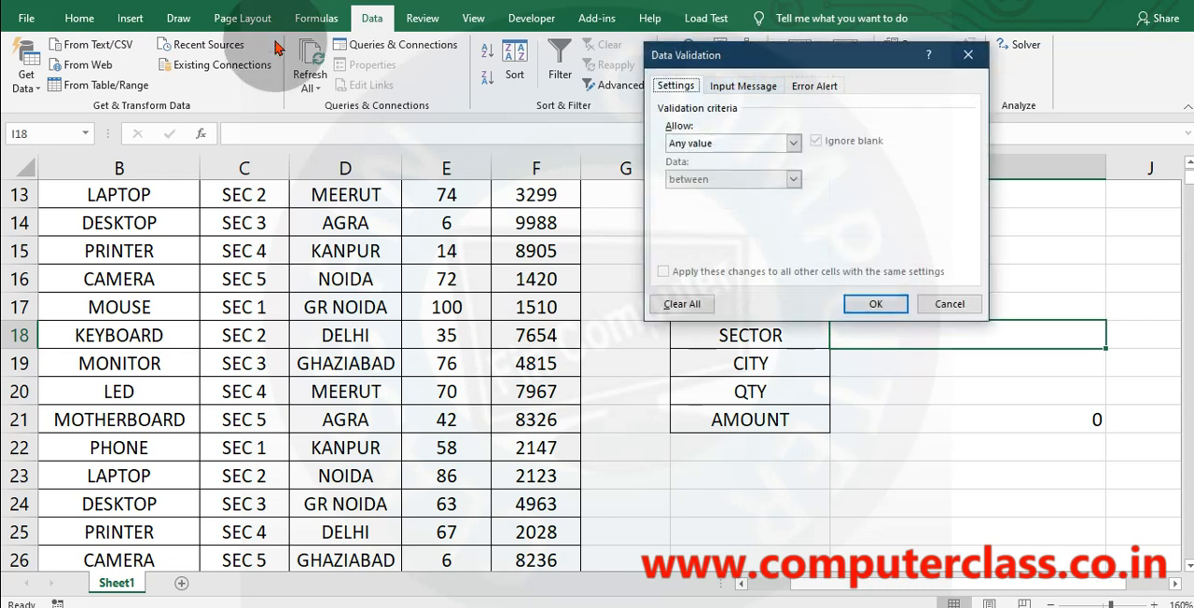
pyautogui.click(672, 145)
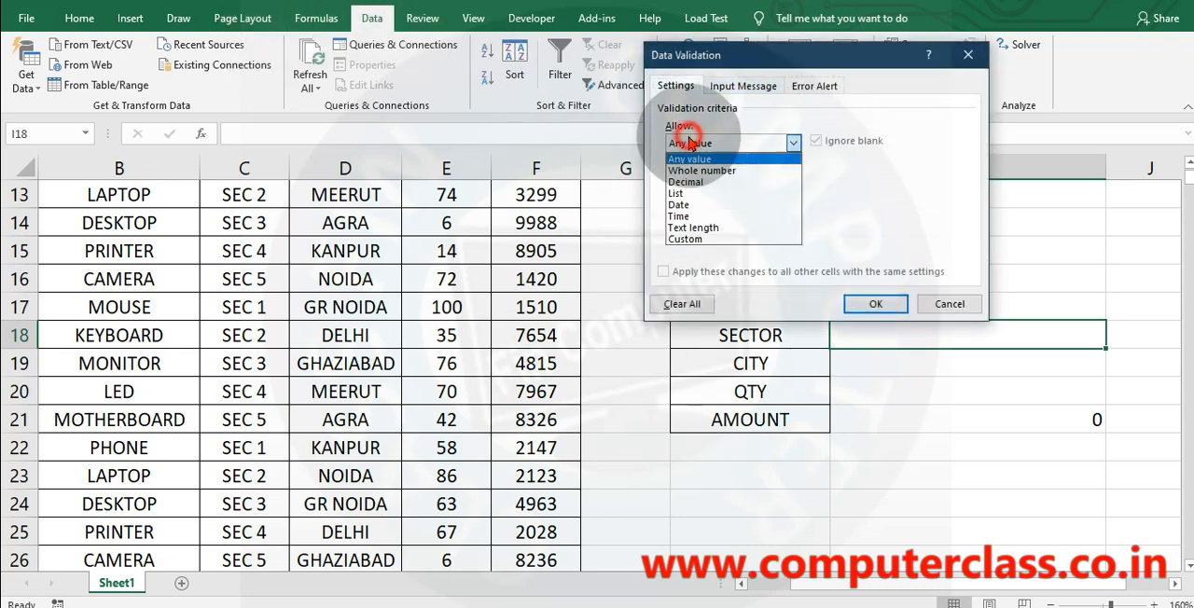
pyautogui.click(681, 193)
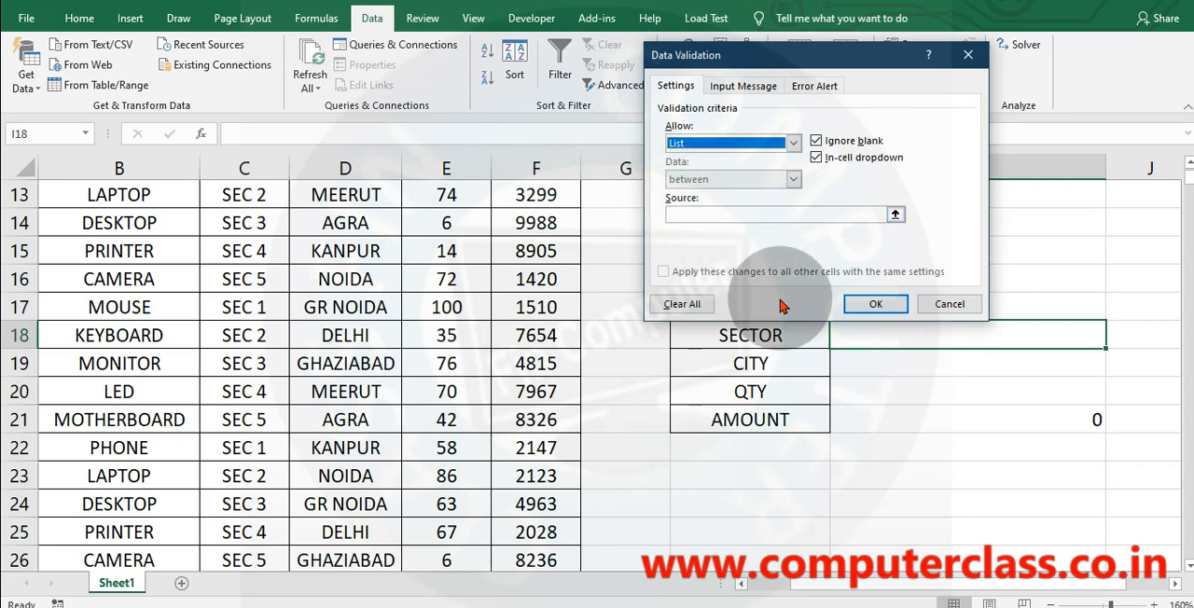
pyautogui.click(686, 215)
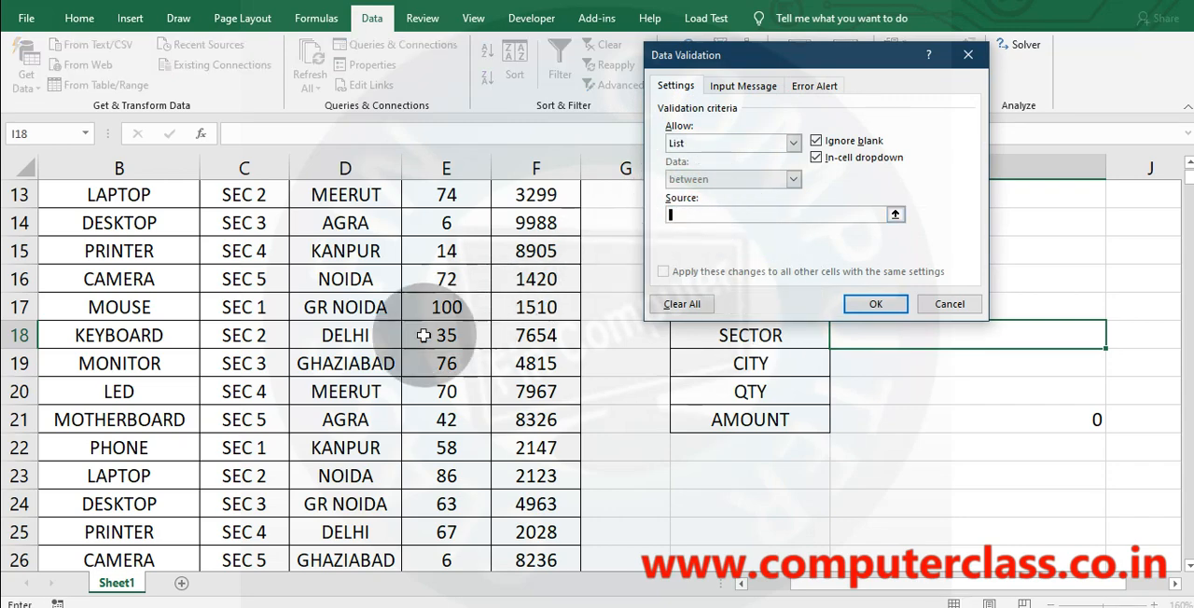
pyautogui.scroll(4, 242, 336)
pyautogui.moveTo(241, 222); pyautogui.dragTo(243, 305)
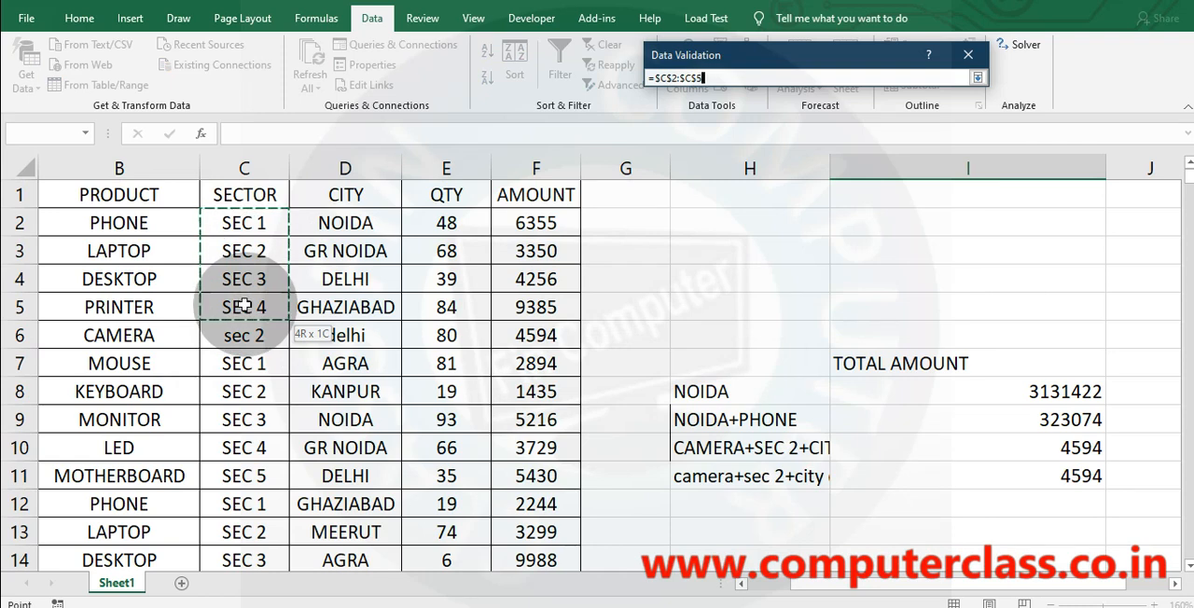
pyautogui.moveTo(242, 305); pyautogui.dragTo(244, 307)
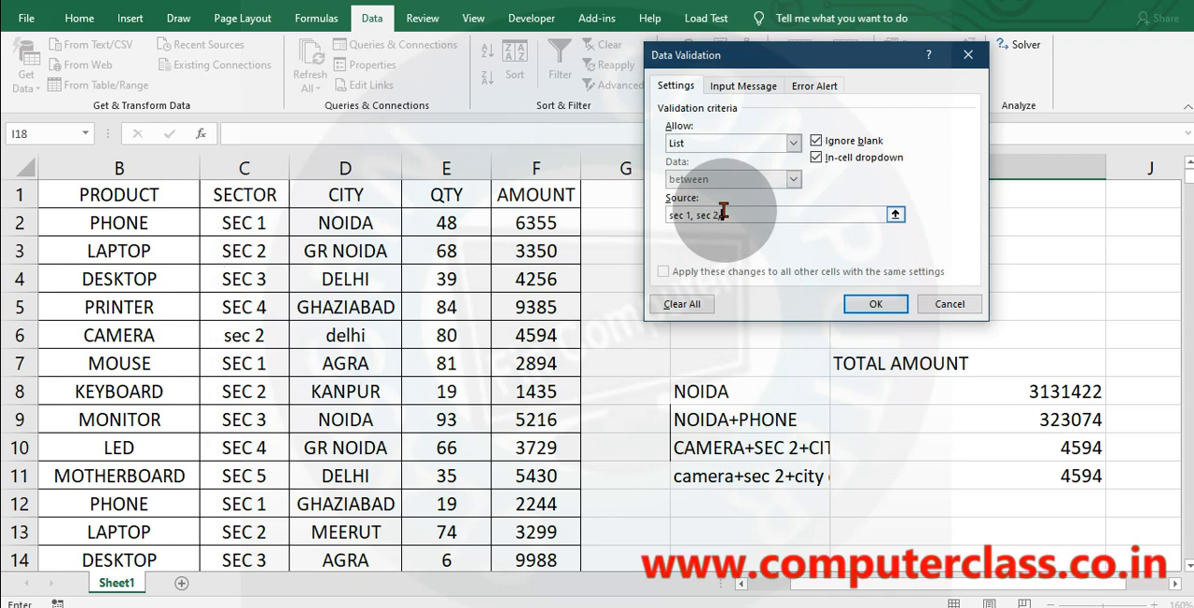
pyautogui.click(877, 304)
pyautogui.scroll(-4, 908, 392)
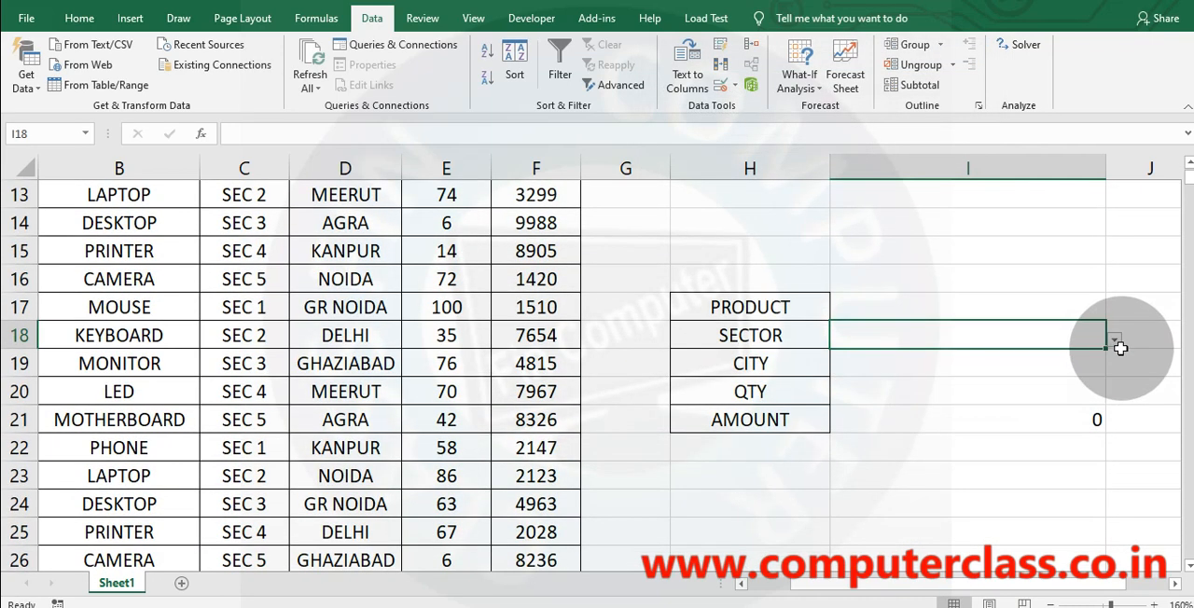
# Choose sec 2 from the sector list in I18 and LAPTOP from the product list in I17.
pyautogui.click(1116, 340)
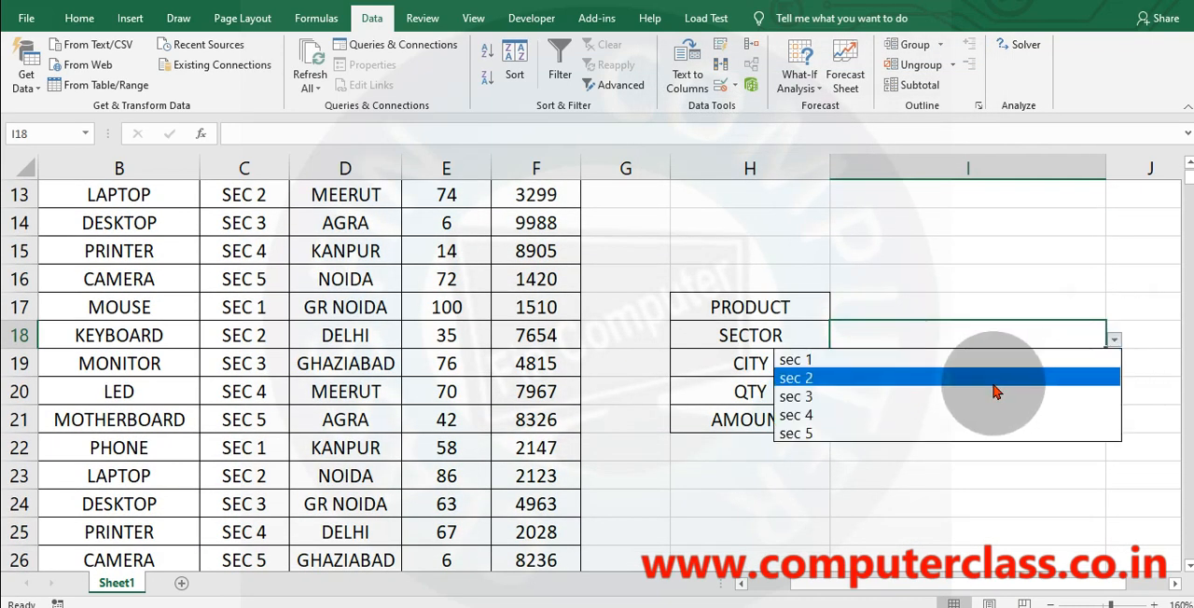
pyautogui.click(924, 378)
pyautogui.click(1076, 303)
pyautogui.click(1115, 311)
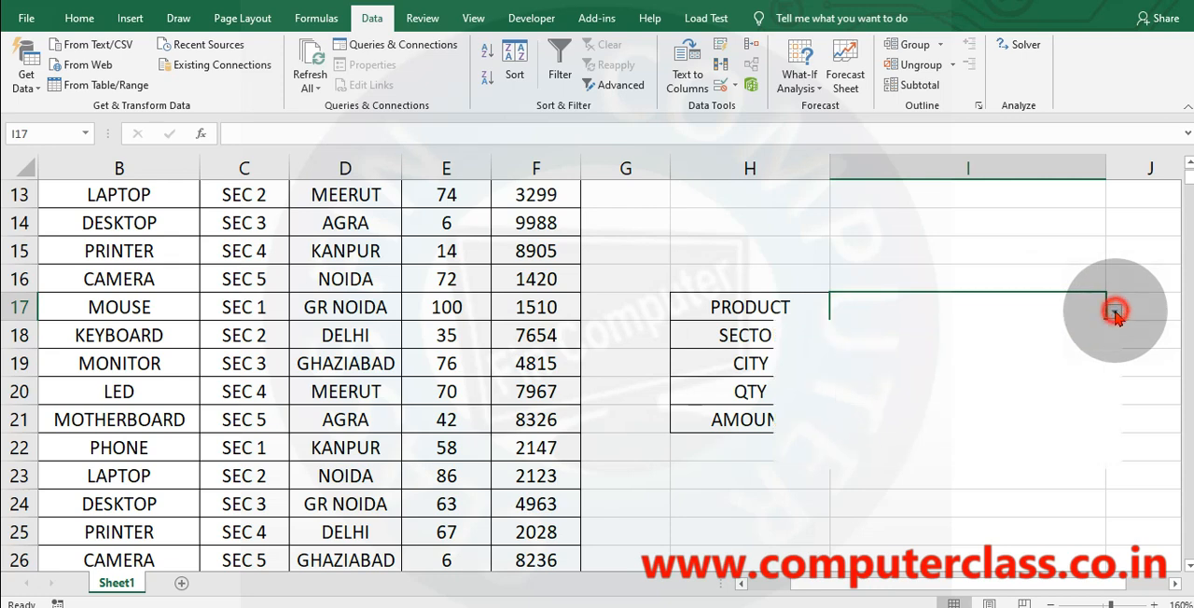
pyautogui.click(880, 349)
# Give city cell I19 a drop-down list validation sourced from $D$2:$D$8.
pyautogui.click(921, 367)
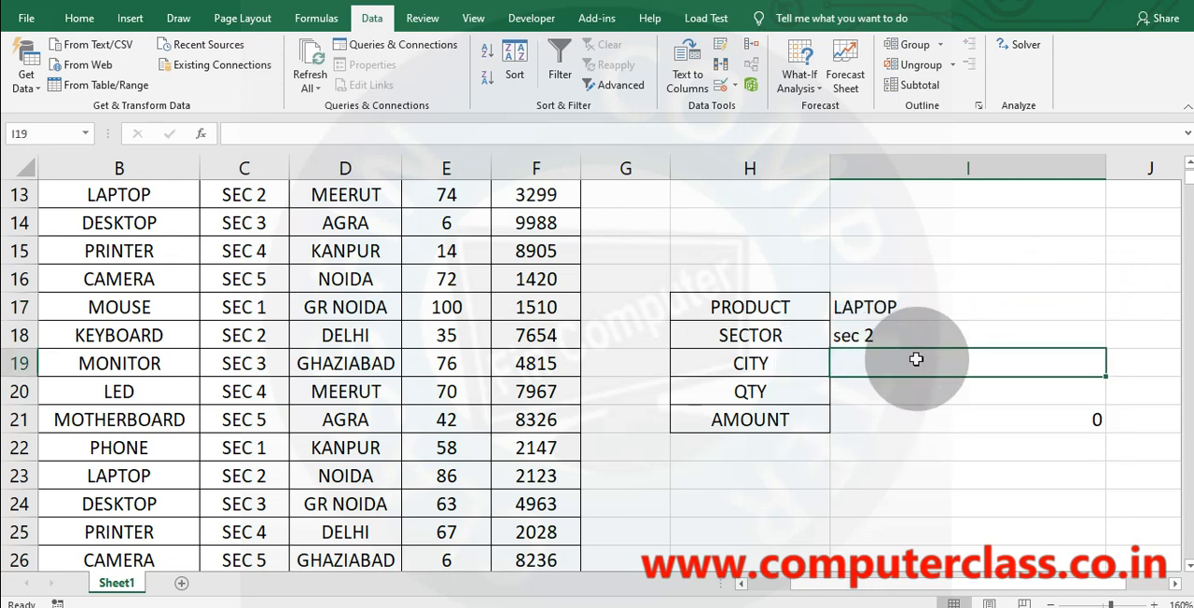
pyautogui.click(719, 85)
pyautogui.click(697, 144)
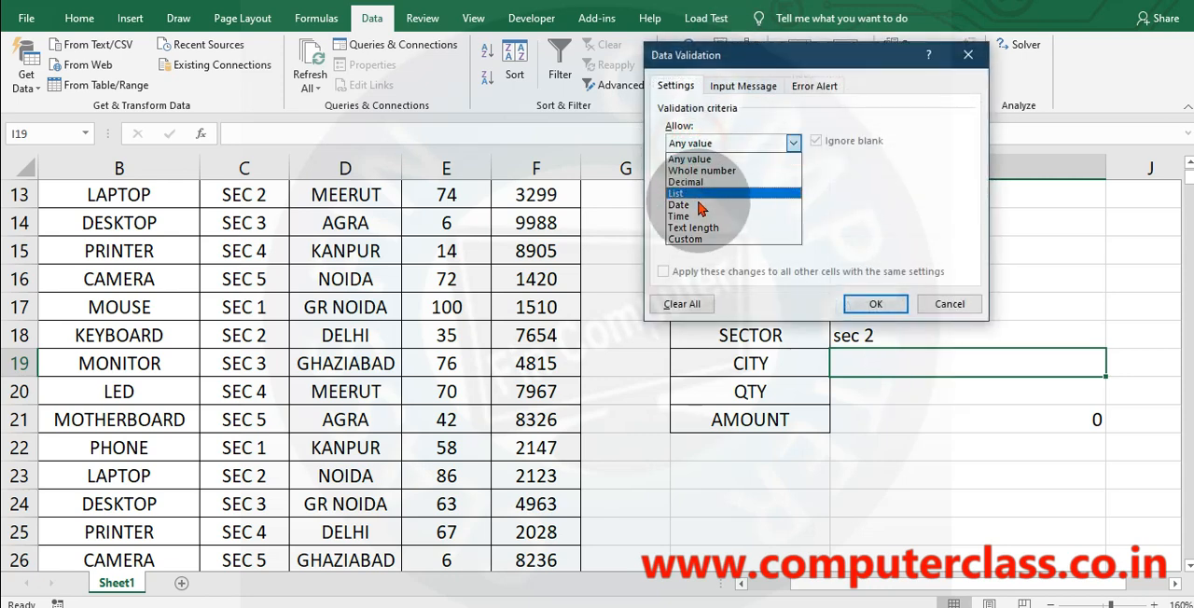
pyautogui.click(709, 193)
pyautogui.click(709, 216)
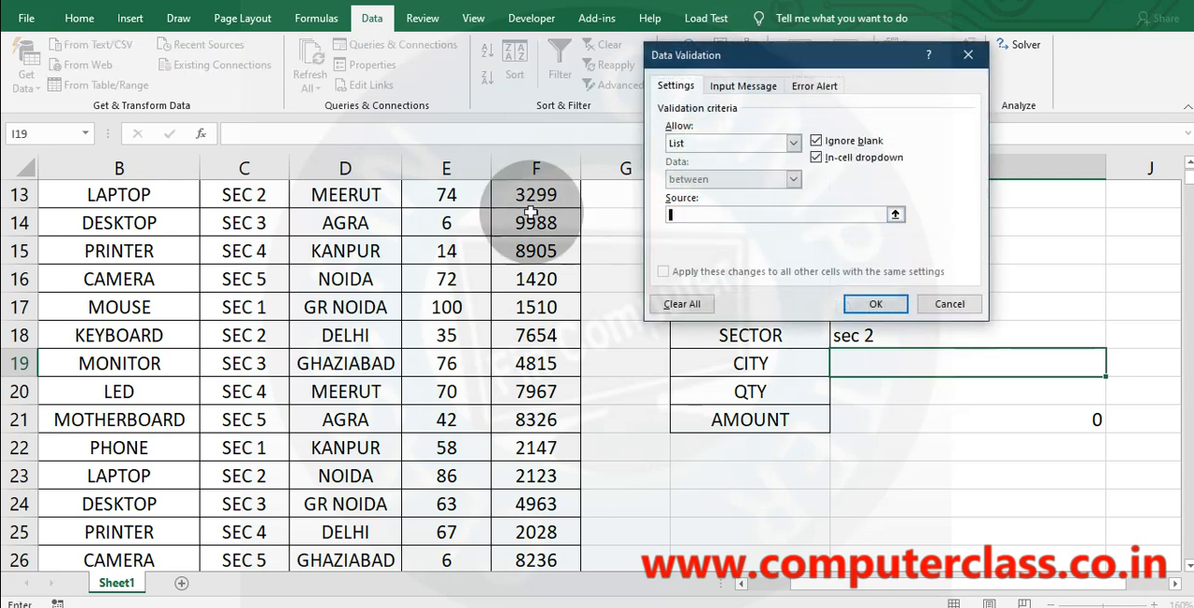
pyautogui.scroll(4, 382, 248)
pyautogui.moveTo(347, 222); pyautogui.dragTo(347, 392)
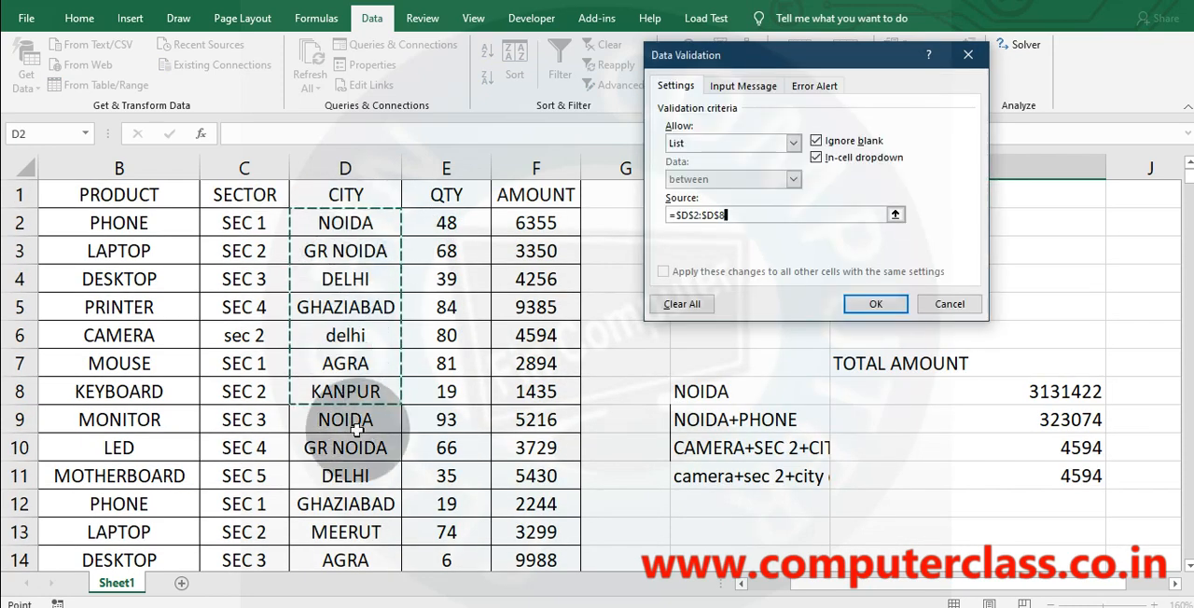
pyautogui.click(893, 304)
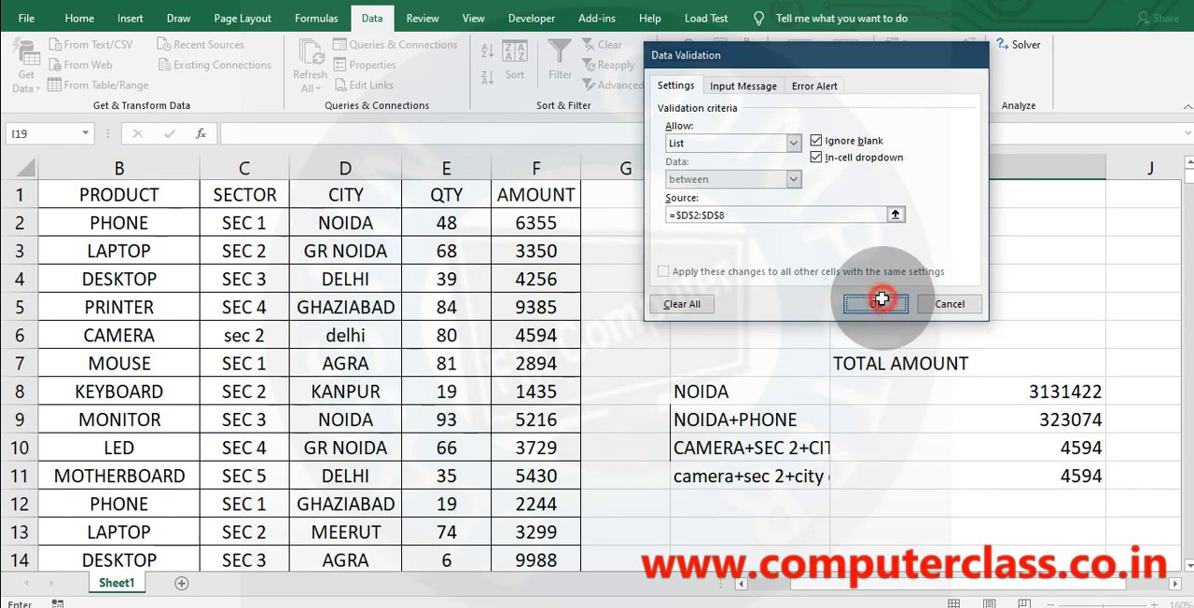
pyautogui.scroll(-4, 996, 472)
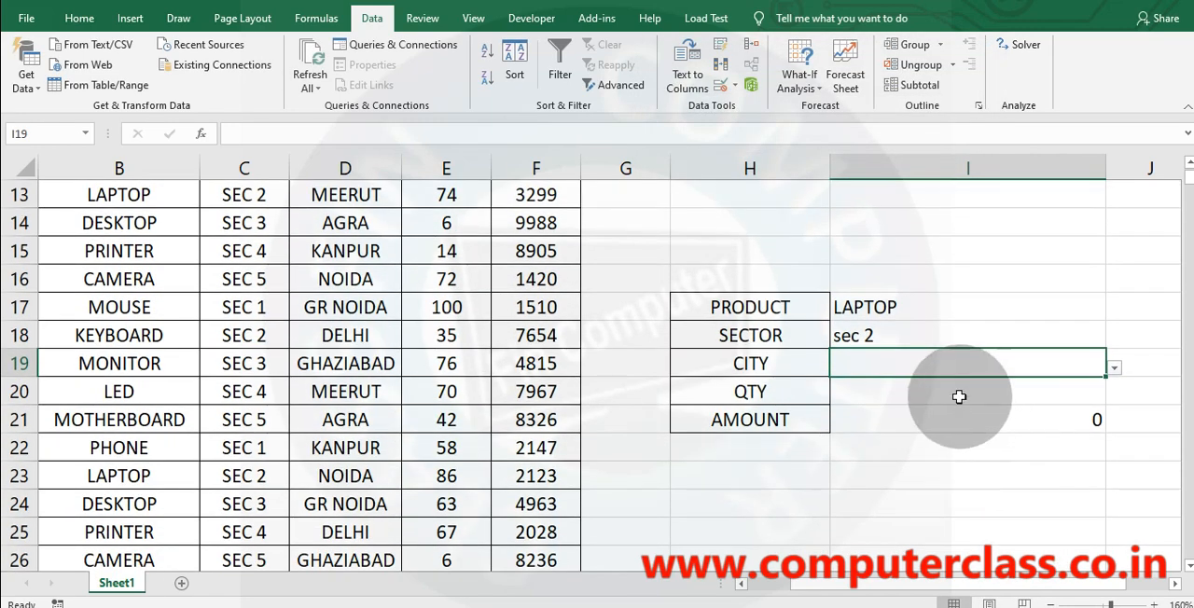
pyautogui.click(992, 393)
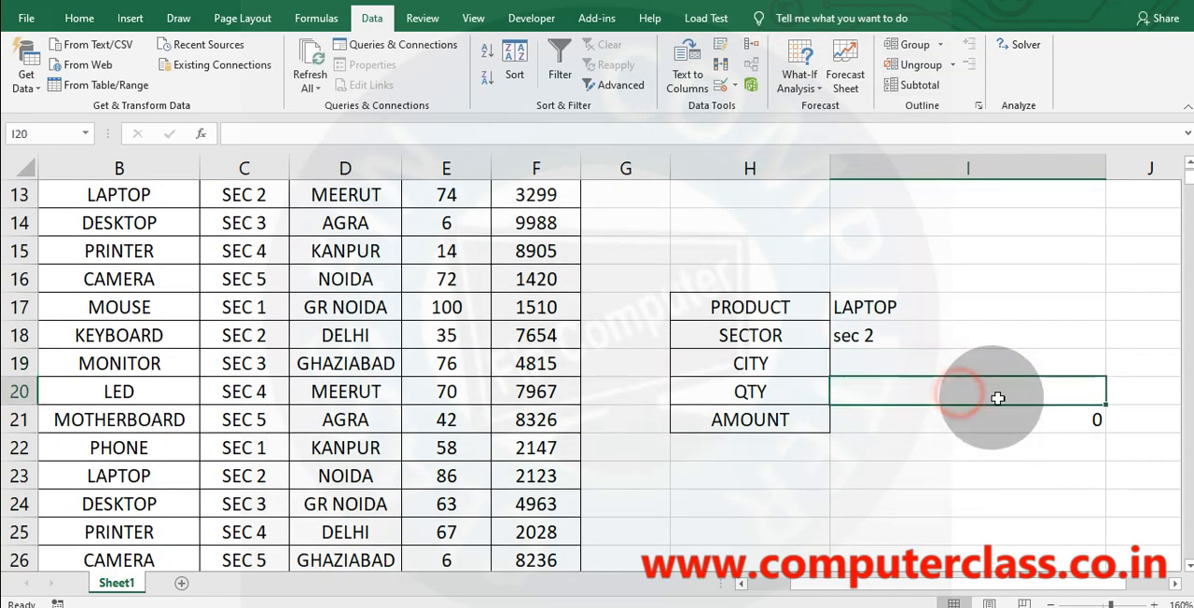
pyautogui.click(721, 84)
pyautogui.click(711, 143)
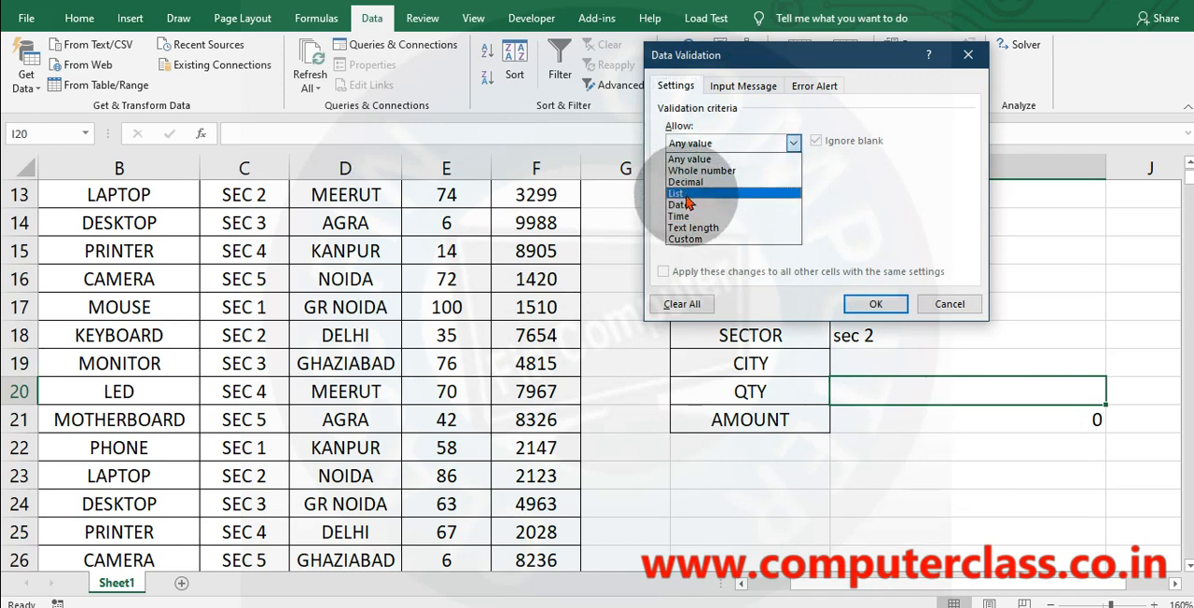
pyautogui.click(686, 193)
pyautogui.click(689, 212)
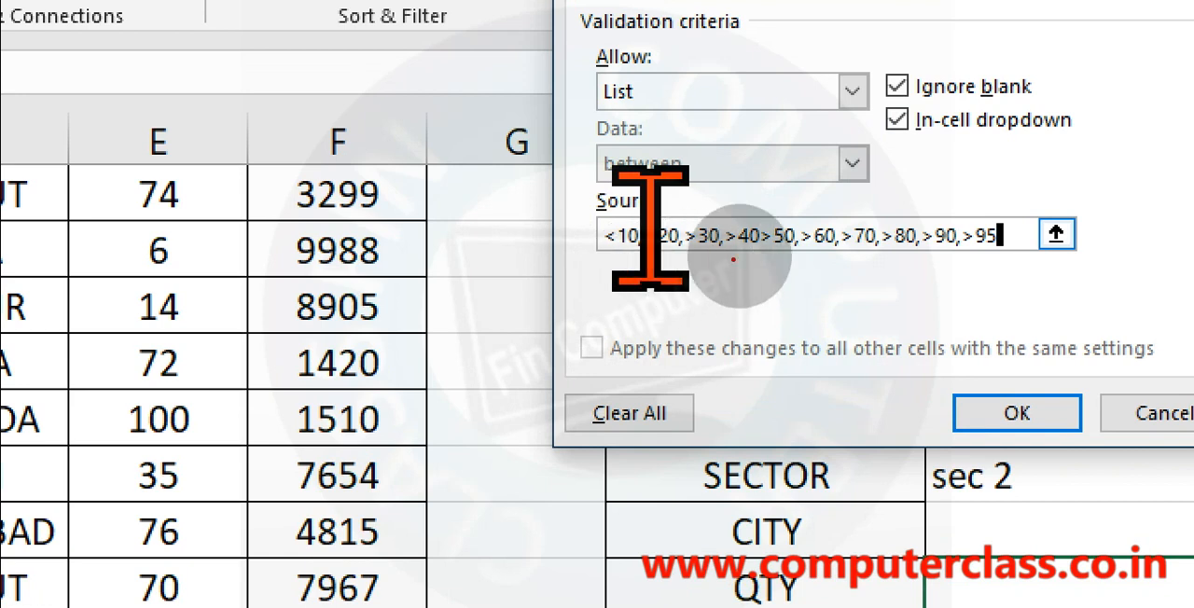
pyautogui.moveTo(732, 250); pyautogui.dragTo(835, 258)
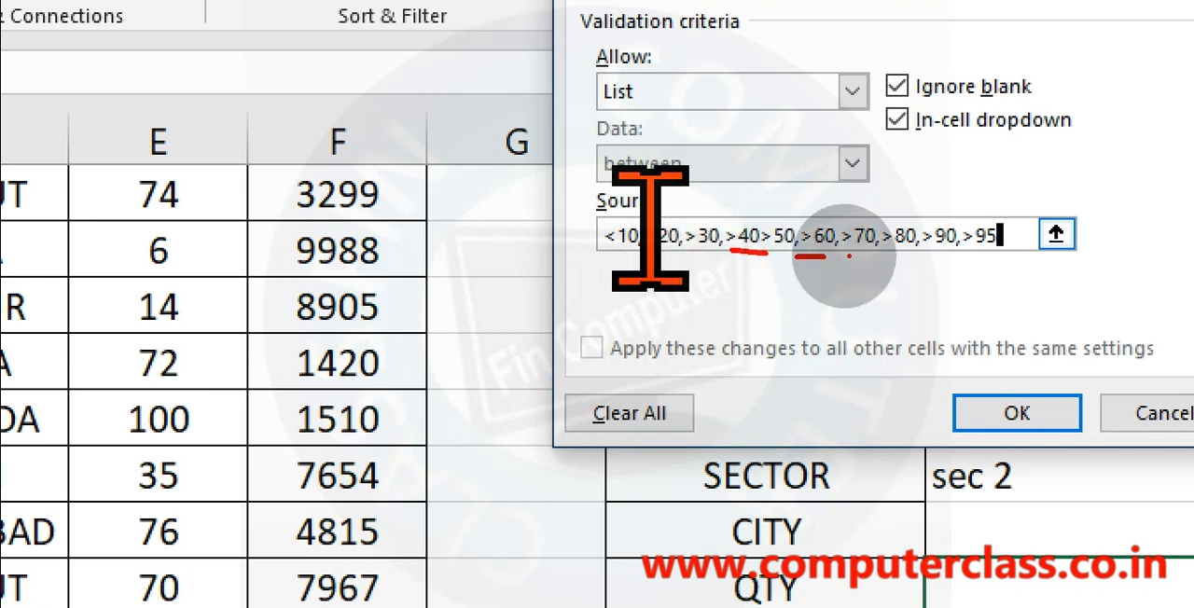
pyautogui.press('Escape')
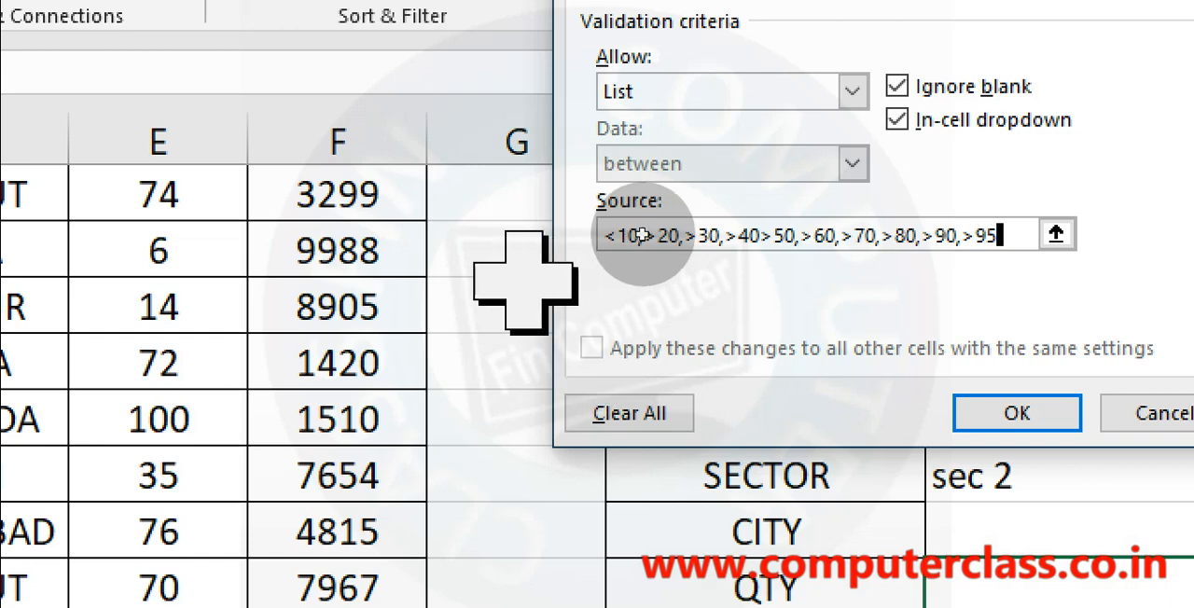
pyautogui.click(776, 229)
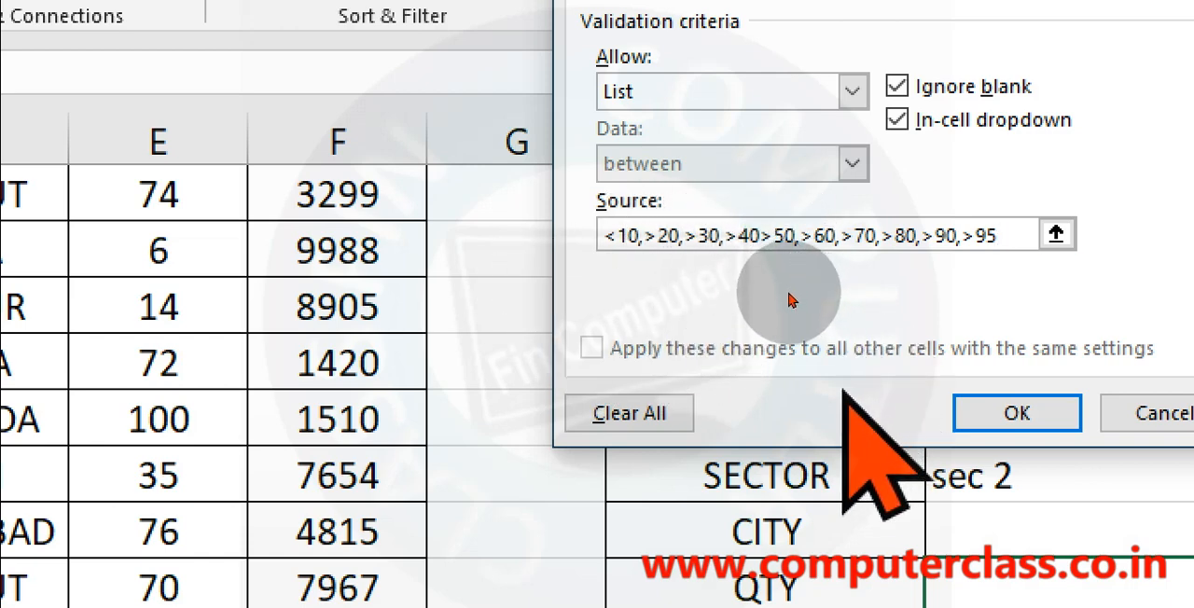
pyautogui.press('Left')
pyautogui.press('Left')
pyautogui.press('Return')
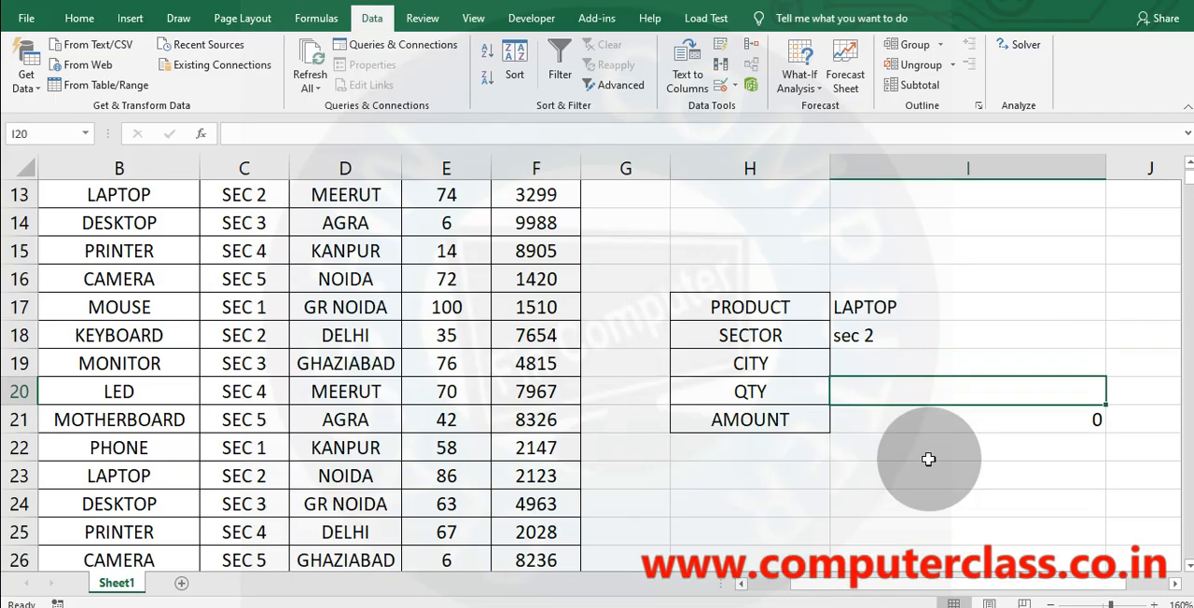
# Give quantity cell I20 a drop-down list validation with the entries >10, >20, >30, >40, >50, >60, >70, >80 and >90.
pyautogui.click(720, 85)
pyautogui.click(709, 143)
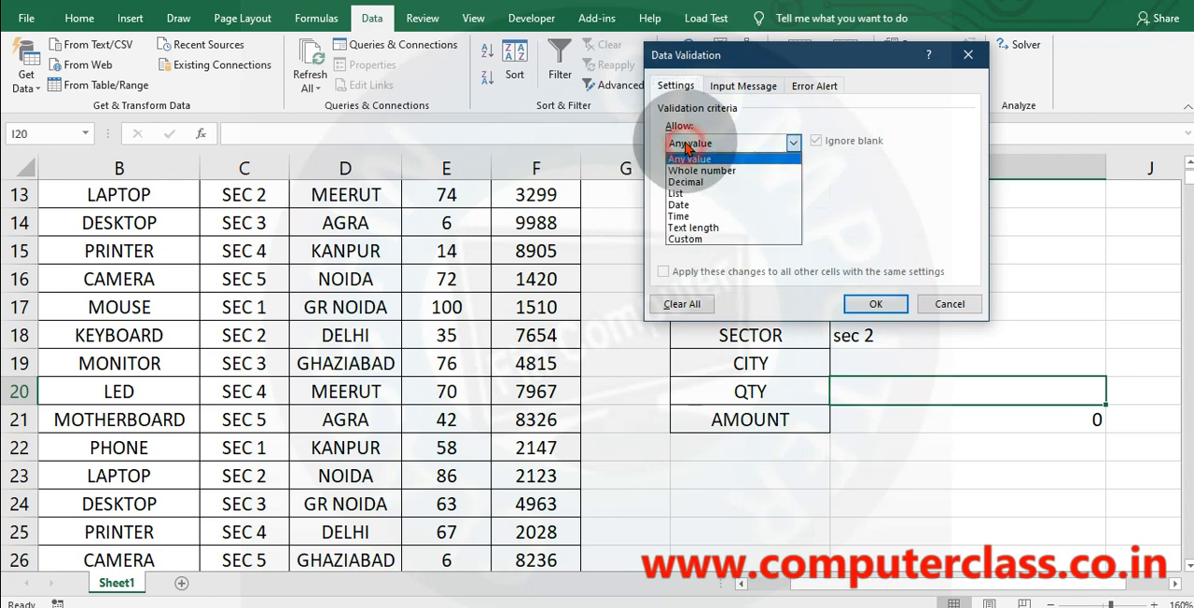
pyautogui.click(694, 190)
pyautogui.click(705, 213)
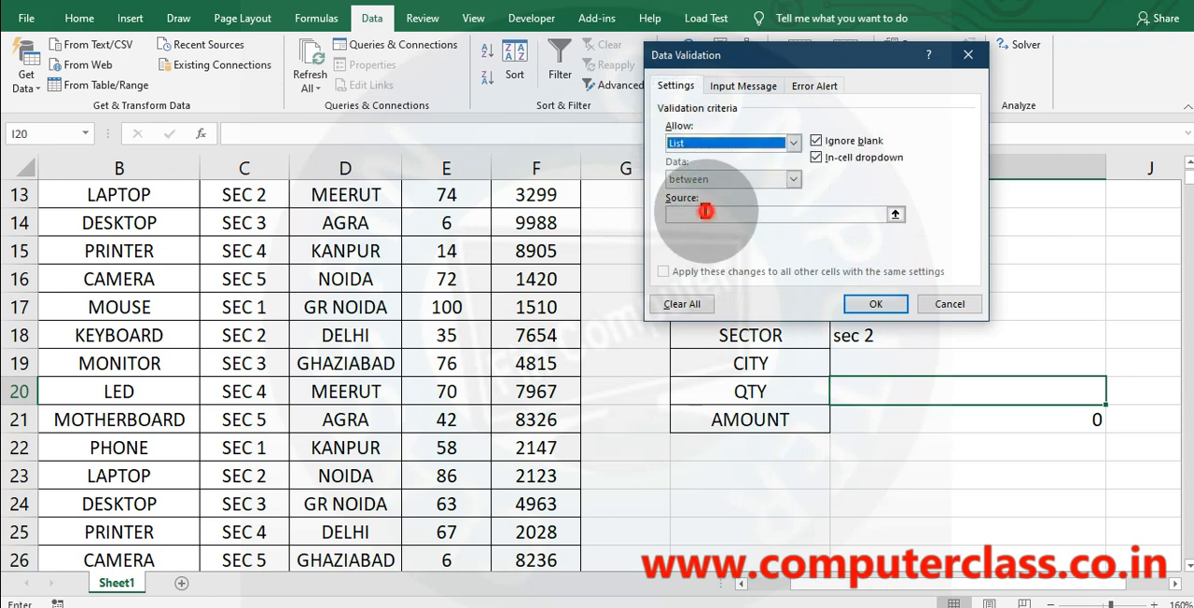
pyautogui.write('>')
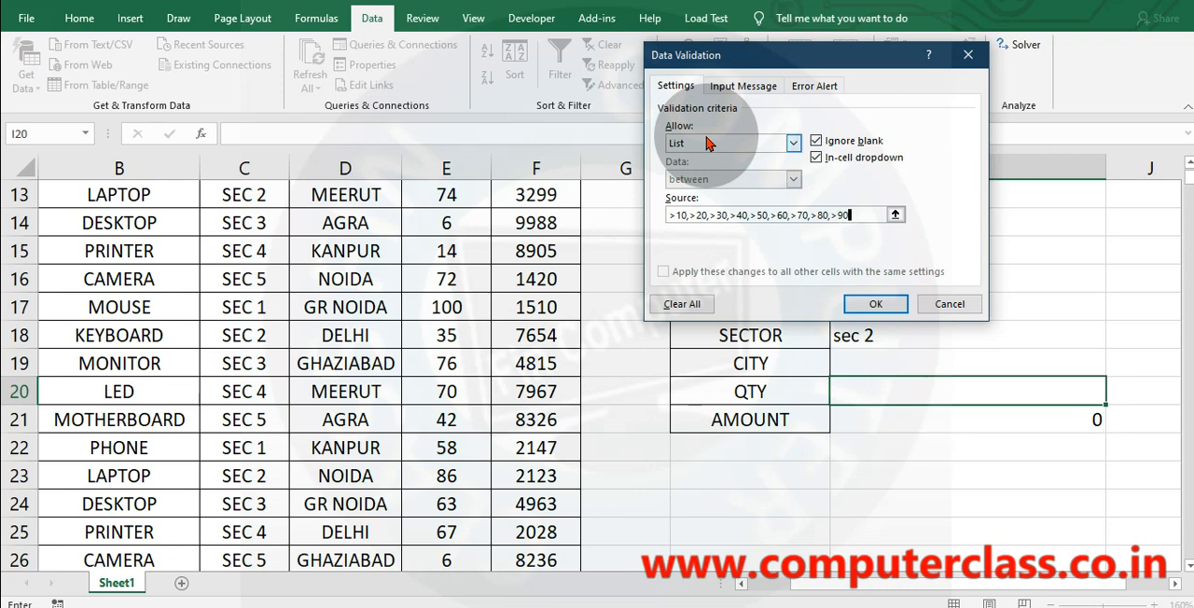
pyautogui.click(875, 304)
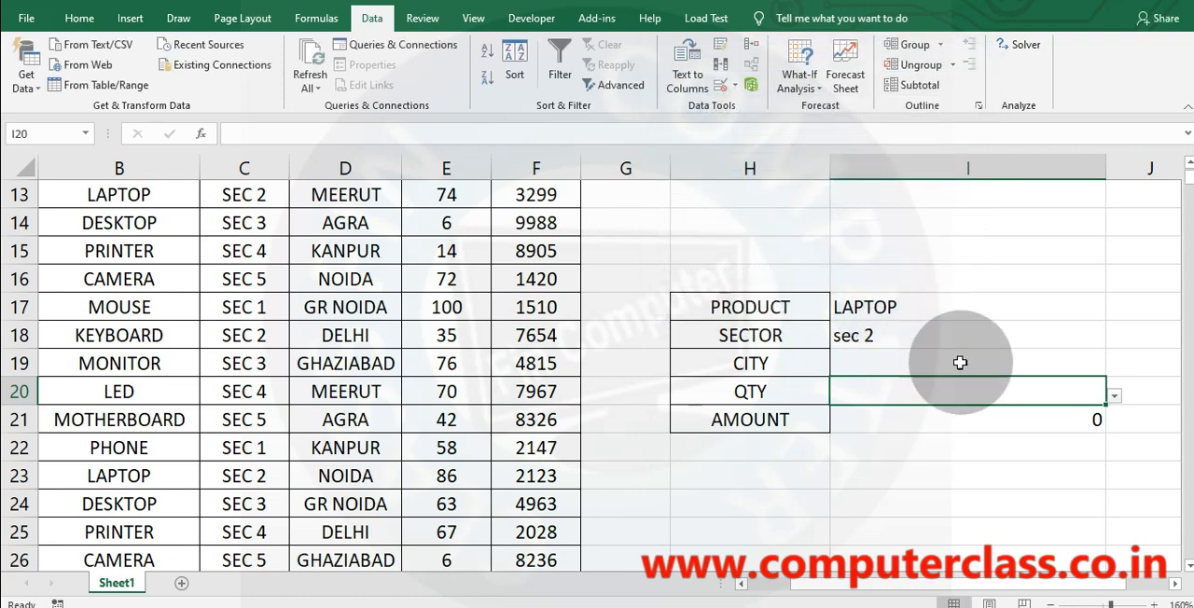
# Choose CAMERA from the product list in I17 and sec 4 from the sector list in I18.
pyautogui.click(915, 305)
pyautogui.scroll(4, 989, 284)
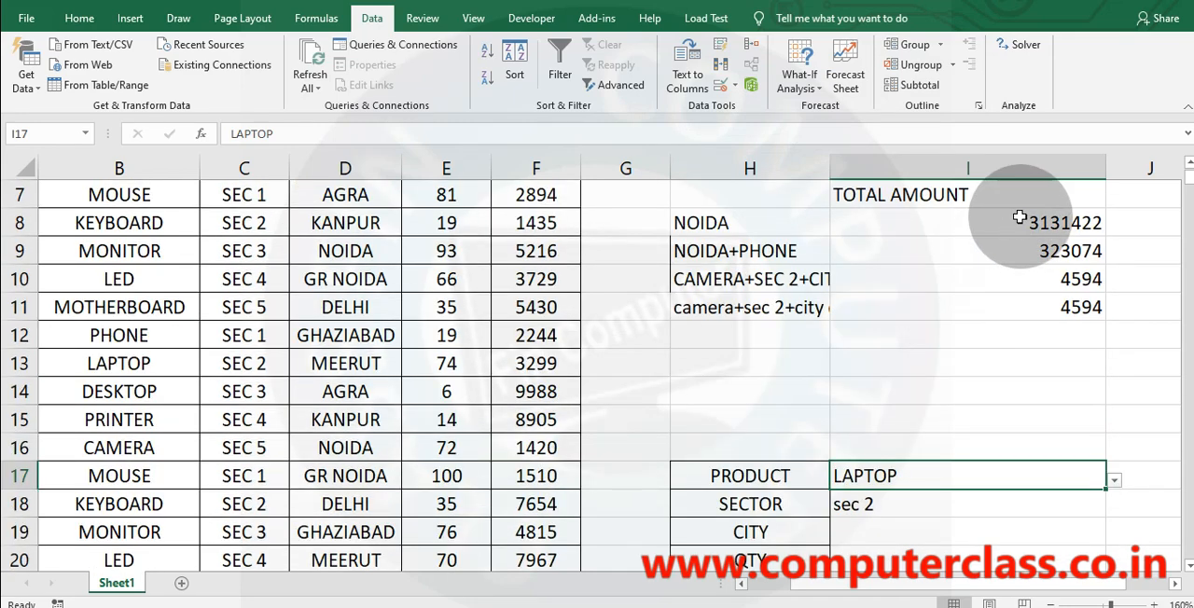
pyautogui.scroll(-4, 880, 335)
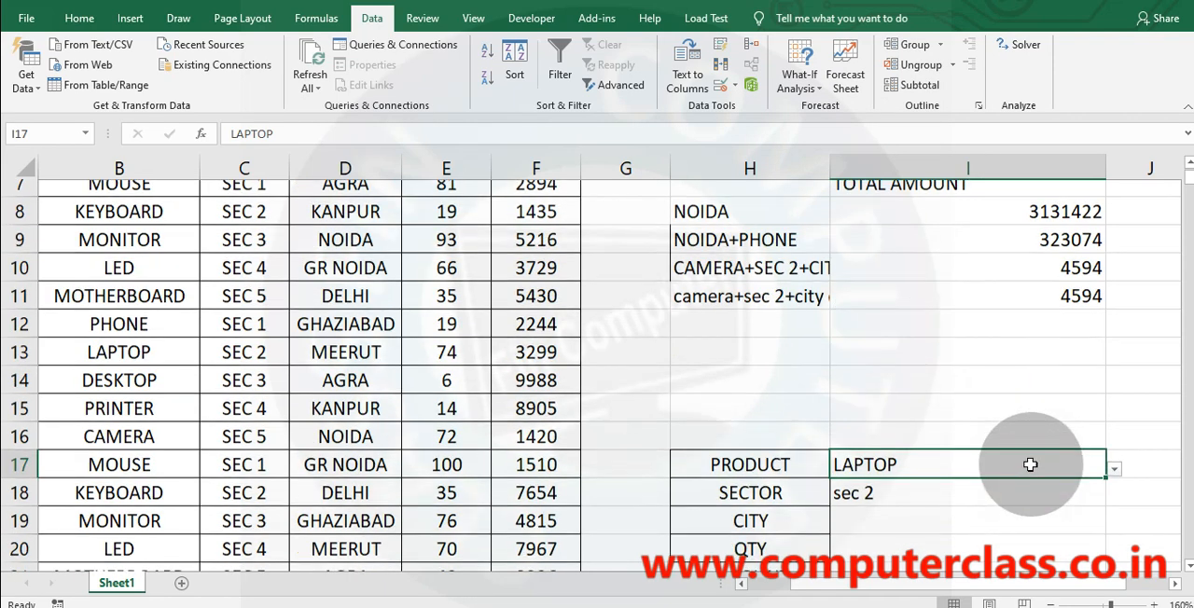
pyautogui.click(885, 310)
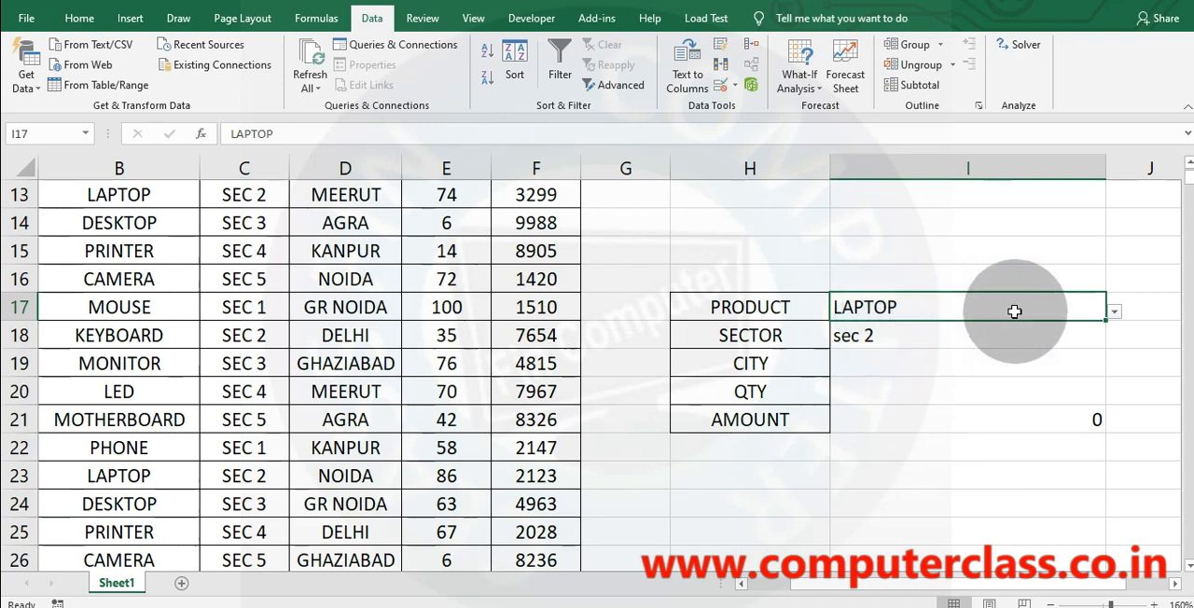
pyautogui.click(1114, 312)
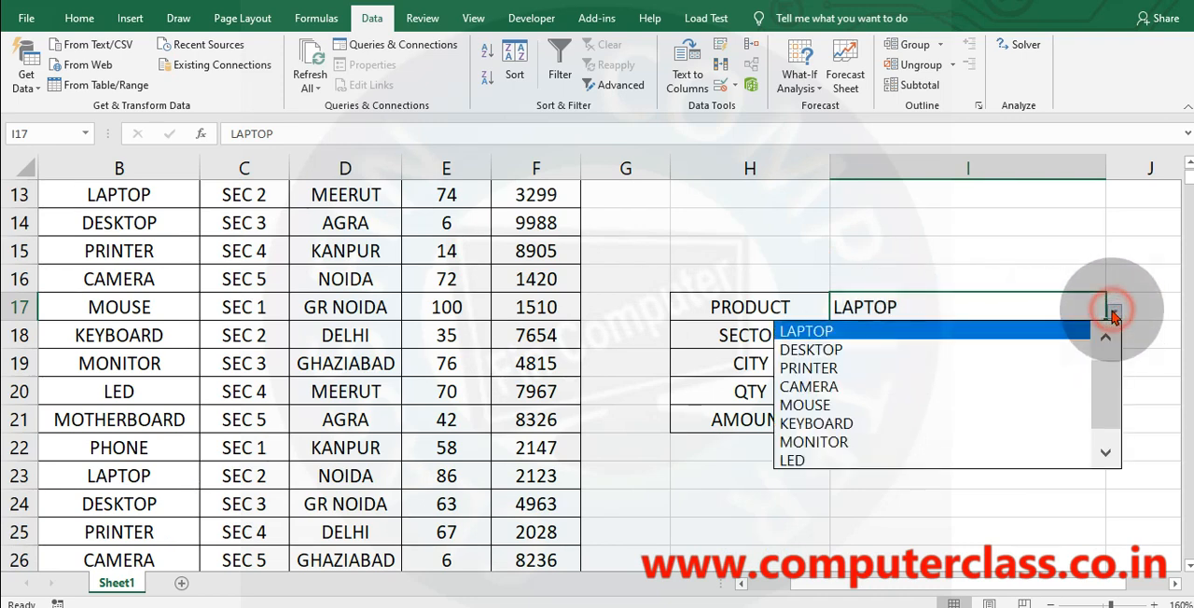
pyautogui.click(833, 384)
pyautogui.click(1037, 335)
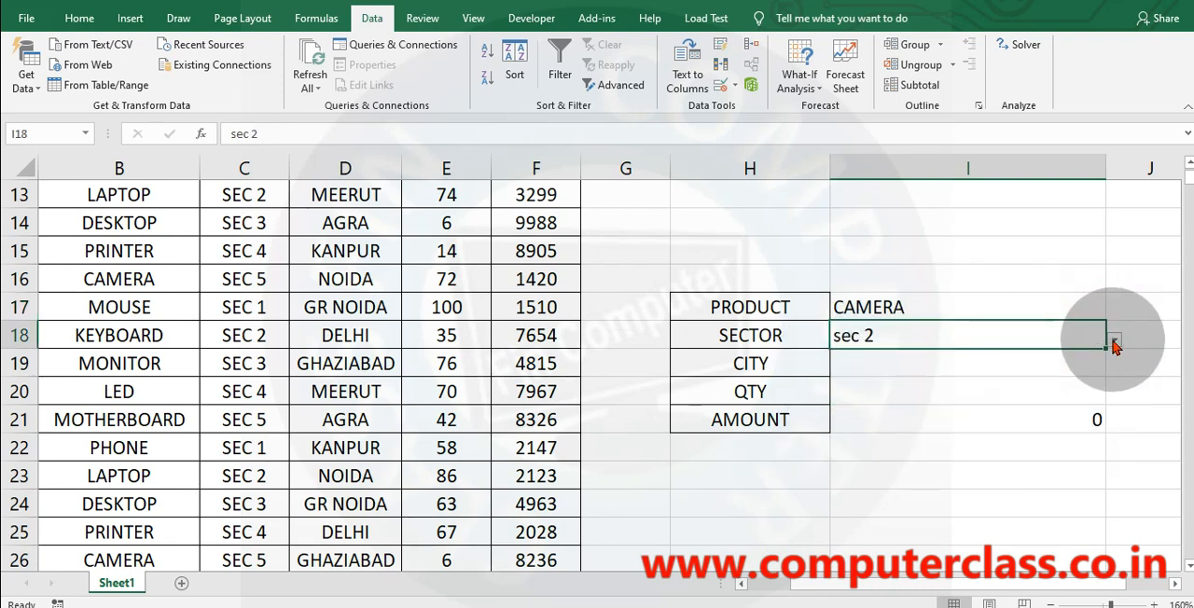
pyautogui.click(1114, 340)
pyautogui.click(847, 413)
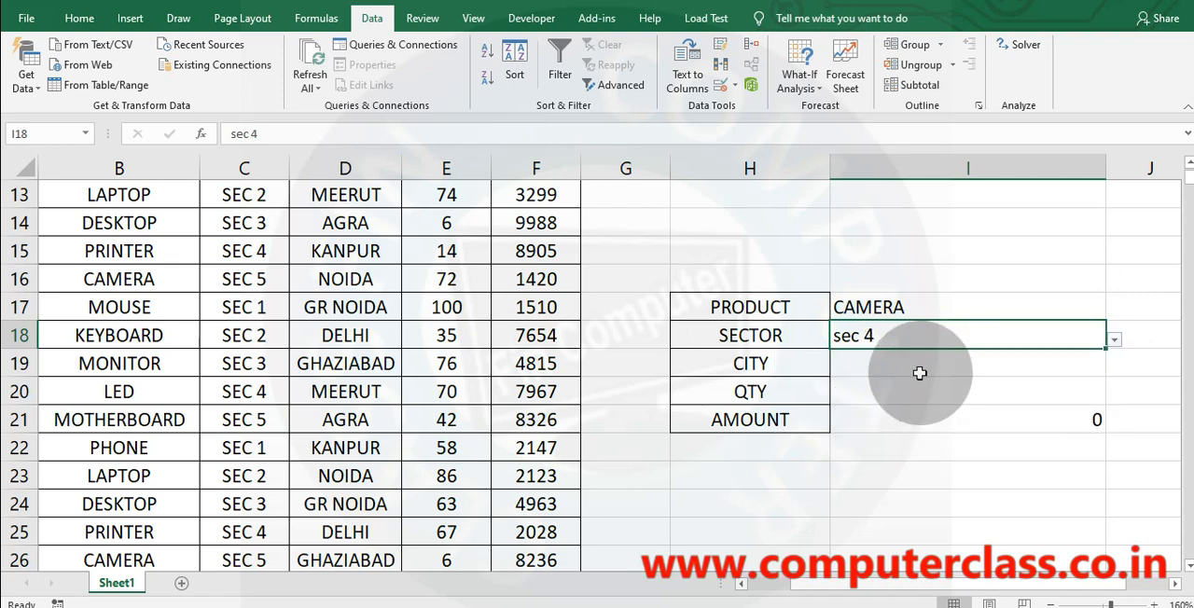
# Choose delhi from the city list in I19 and >40 from the quantity list in I20.
pyautogui.click(868, 371)
pyautogui.click(1114, 368)
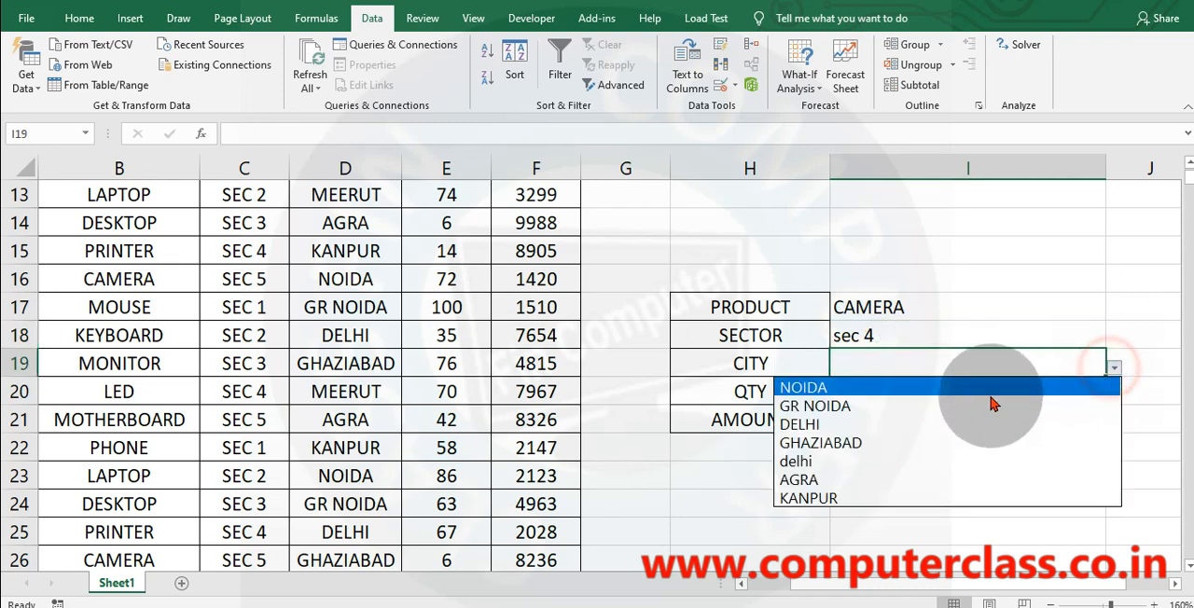
pyautogui.click(858, 461)
pyautogui.click(996, 389)
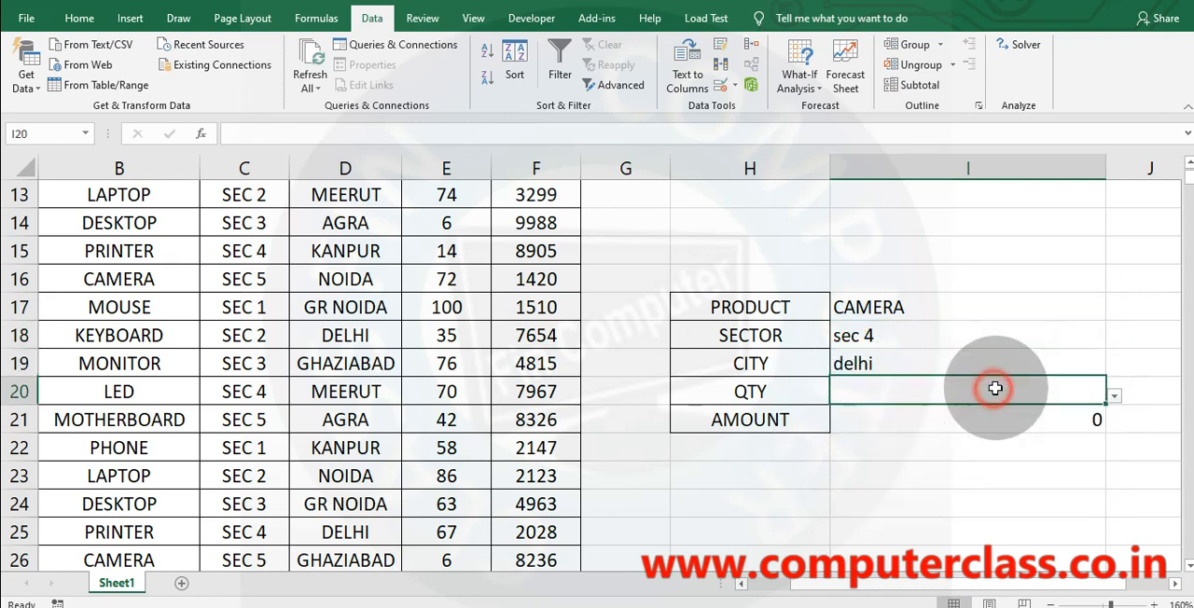
pyautogui.click(1114, 396)
pyautogui.click(808, 471)
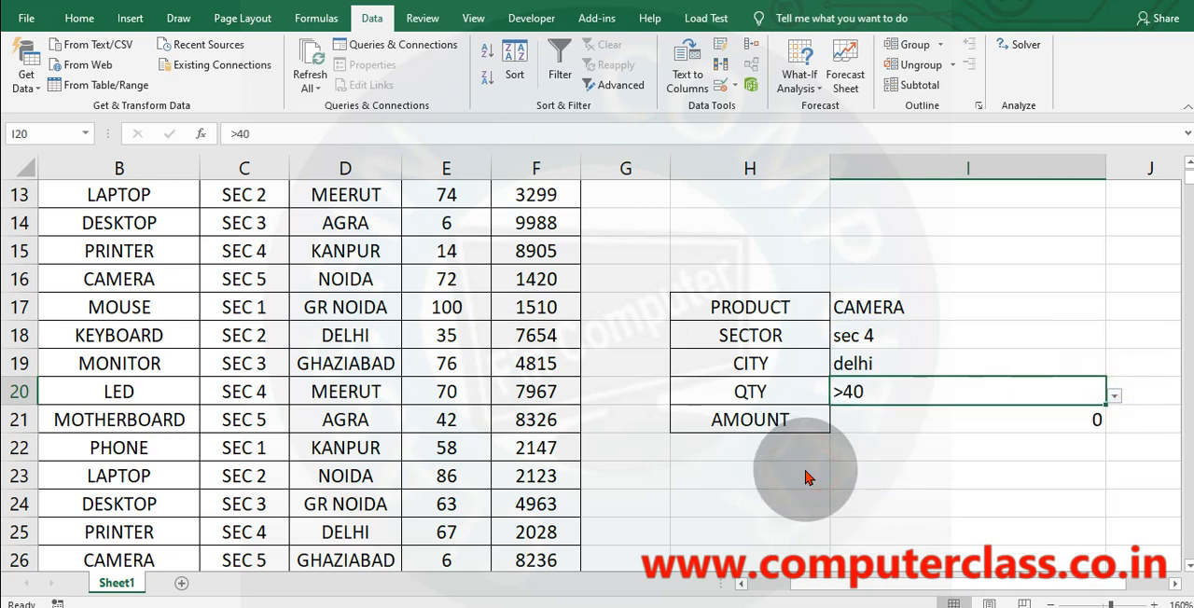
pyautogui.click(1005, 471)
# Change the product criterion in I17 to MONITOR and the sector criterion in I18 to sec 3 using their drop-down lists.
pyautogui.click(953, 425)
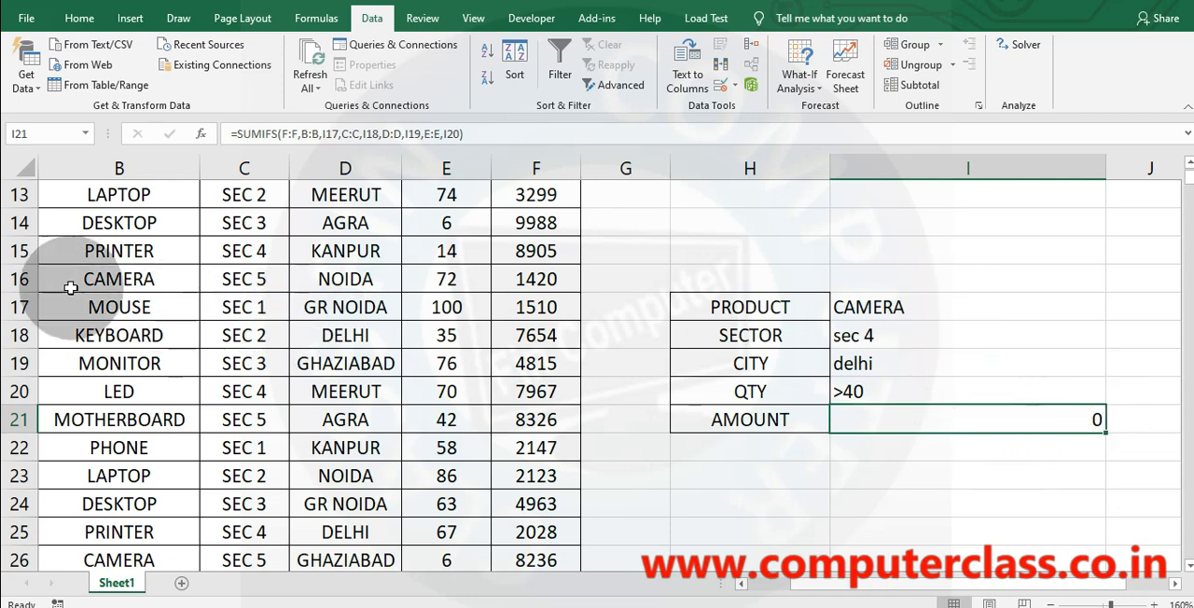
pyautogui.moveTo(90, 374); pyautogui.dragTo(447, 365)
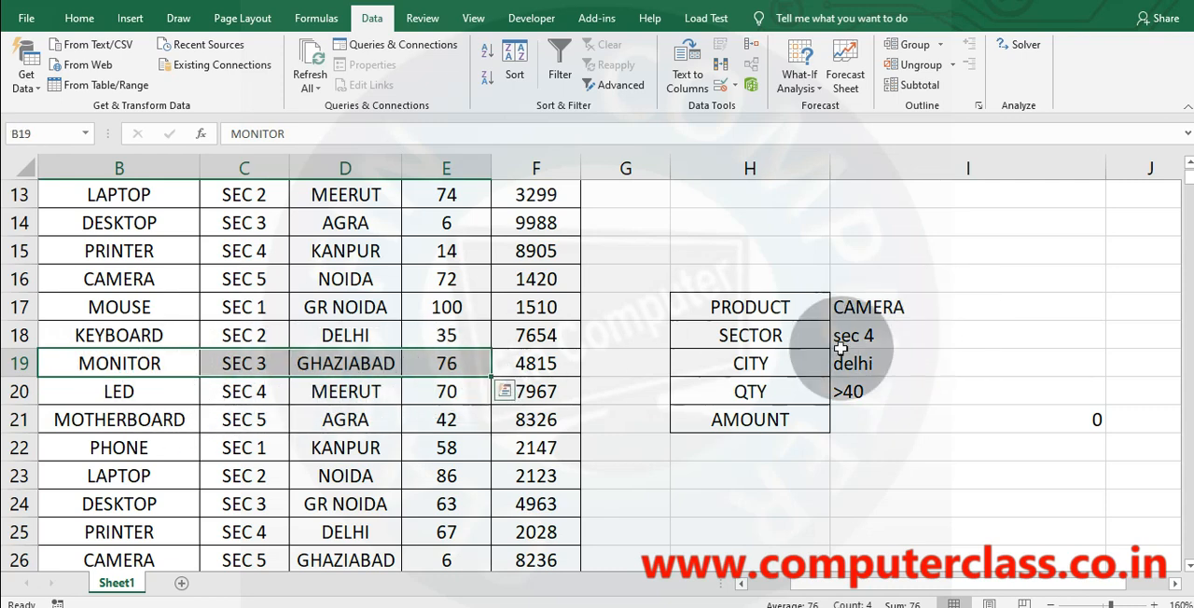
pyautogui.click(989, 308)
pyautogui.click(1115, 312)
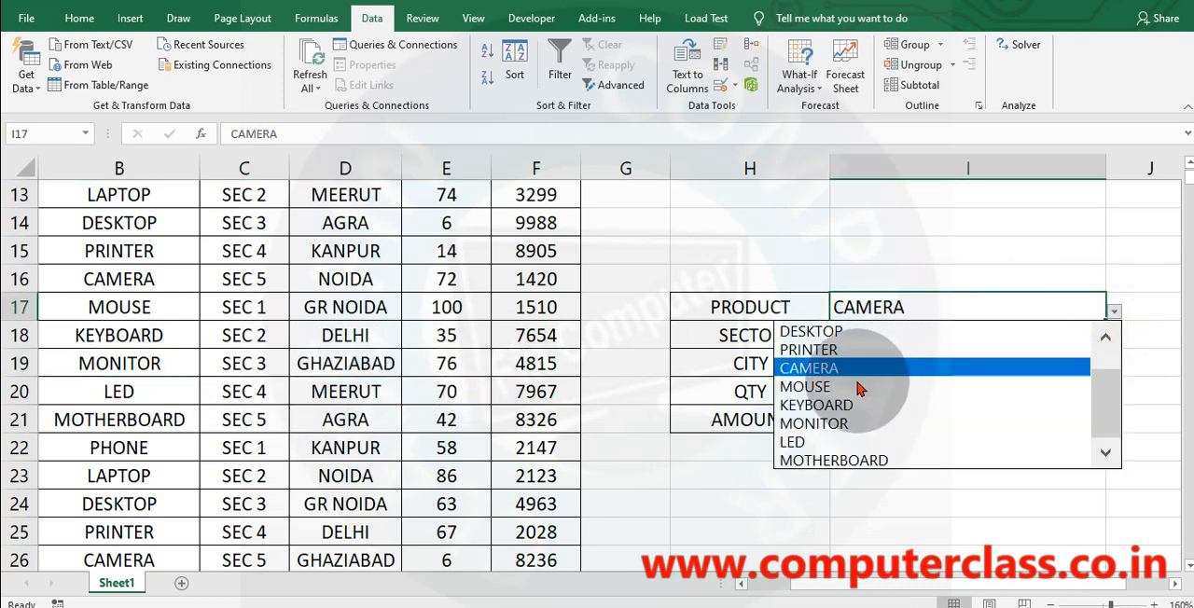
pyautogui.click(821, 425)
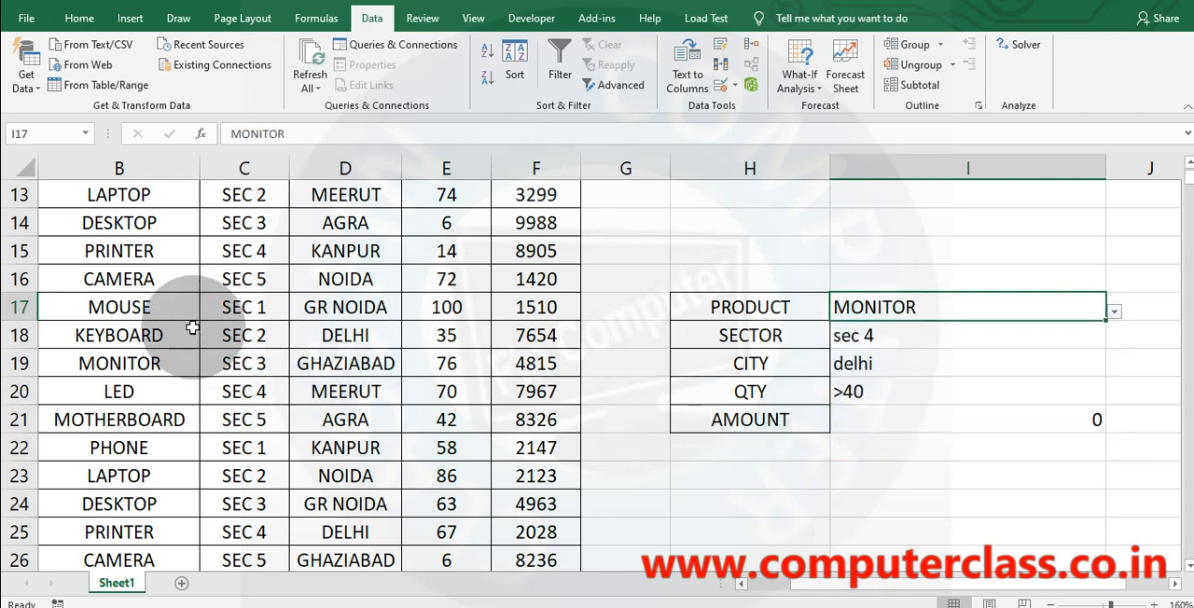
pyautogui.click(1035, 332)
pyautogui.click(1115, 340)
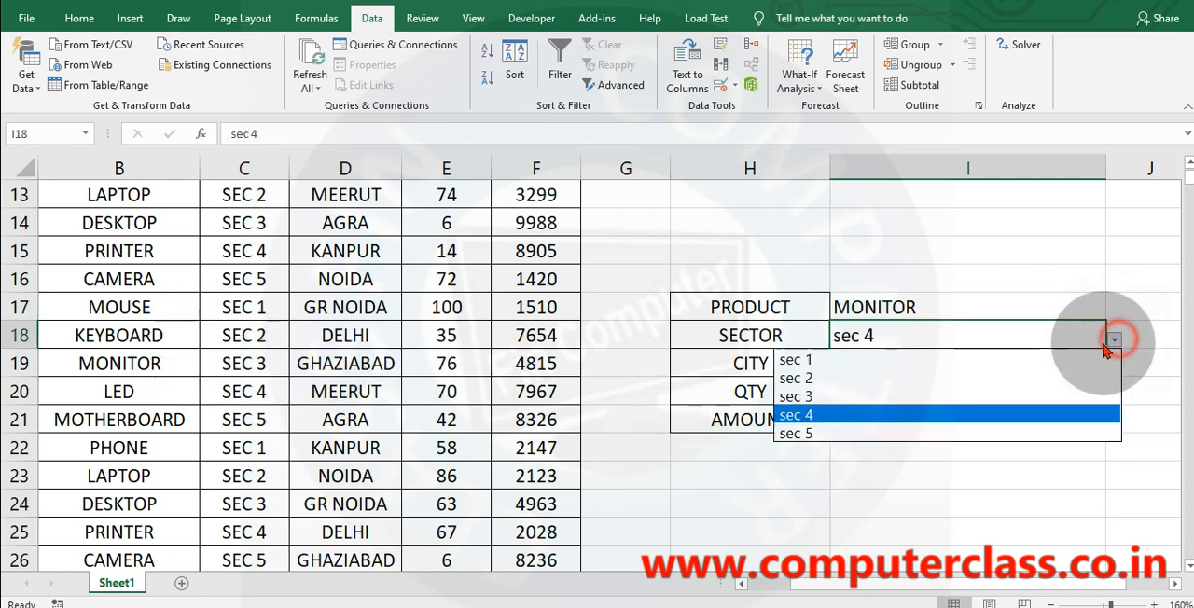
pyautogui.click(835, 393)
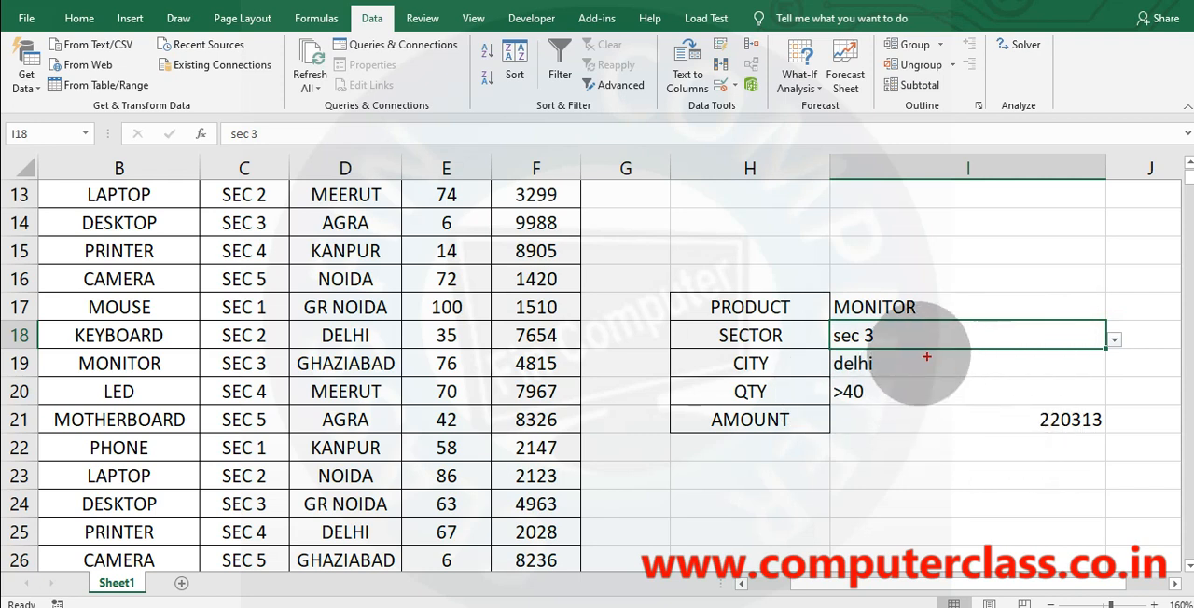
pyautogui.moveTo(676, 263); pyautogui.dragTo(1150, 479)
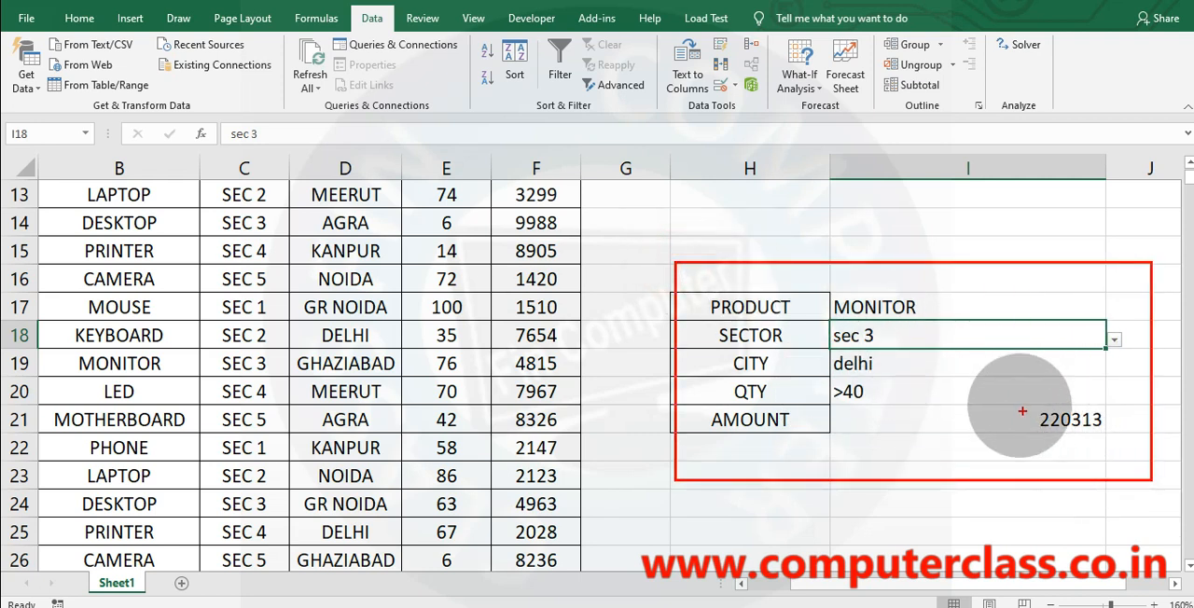
pyautogui.moveTo(1020, 407); pyautogui.dragTo(1147, 443)
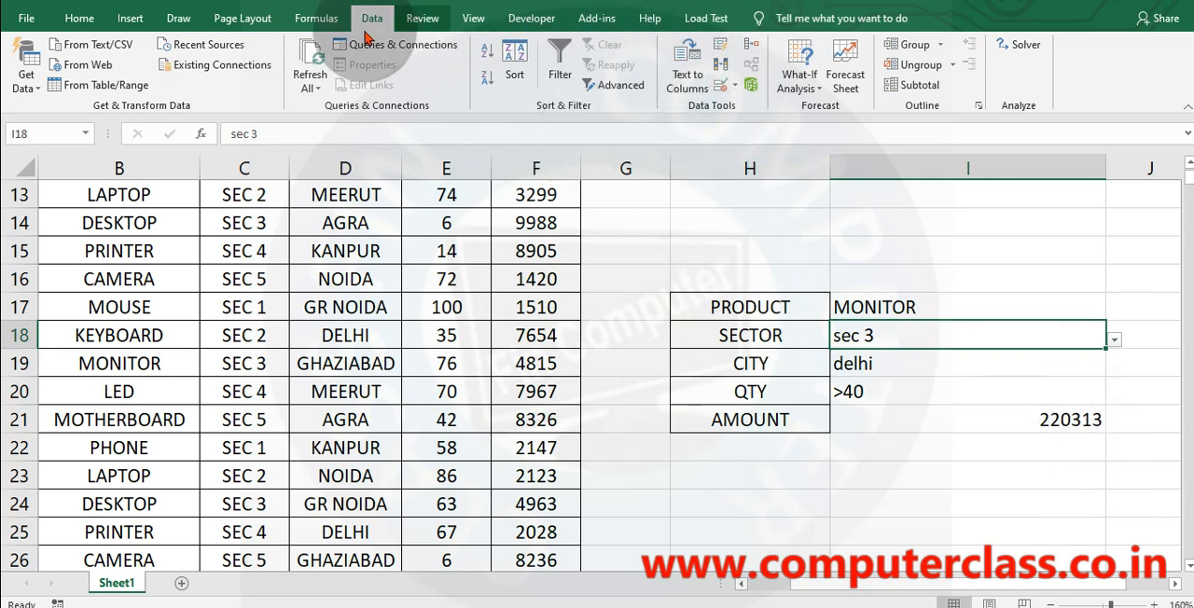
# Display the sheet's formulas instead of their results and bring the SUMIFS formula in amount cell I21 into view.
pyautogui.click(317, 18)
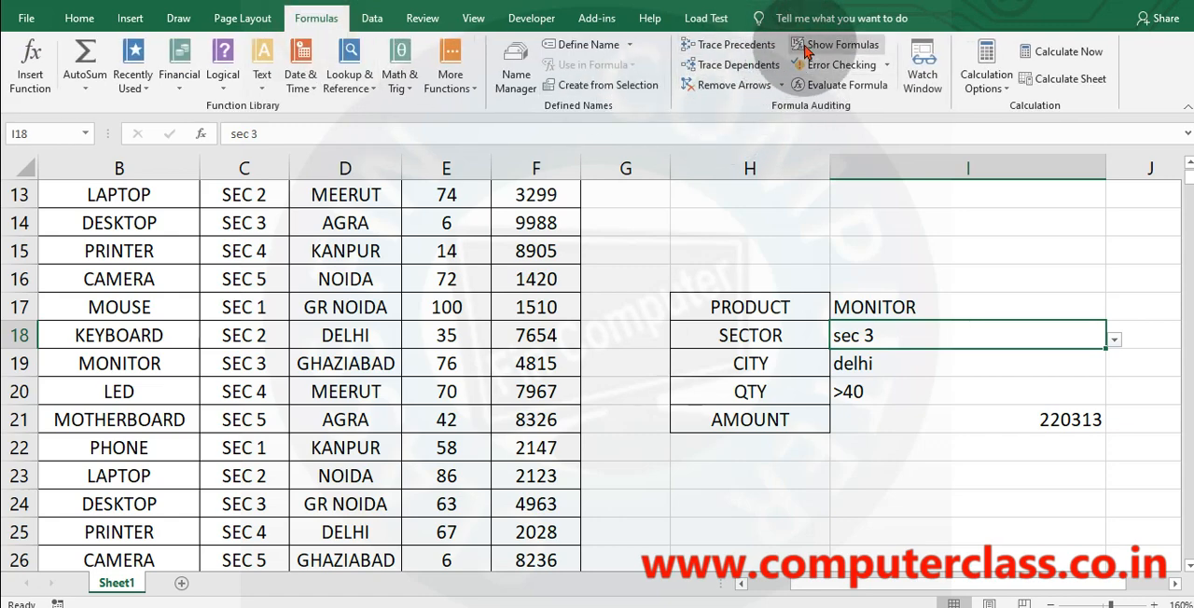
pyautogui.click(807, 46)
pyautogui.click(807, 47)
pyautogui.click(1067, 429)
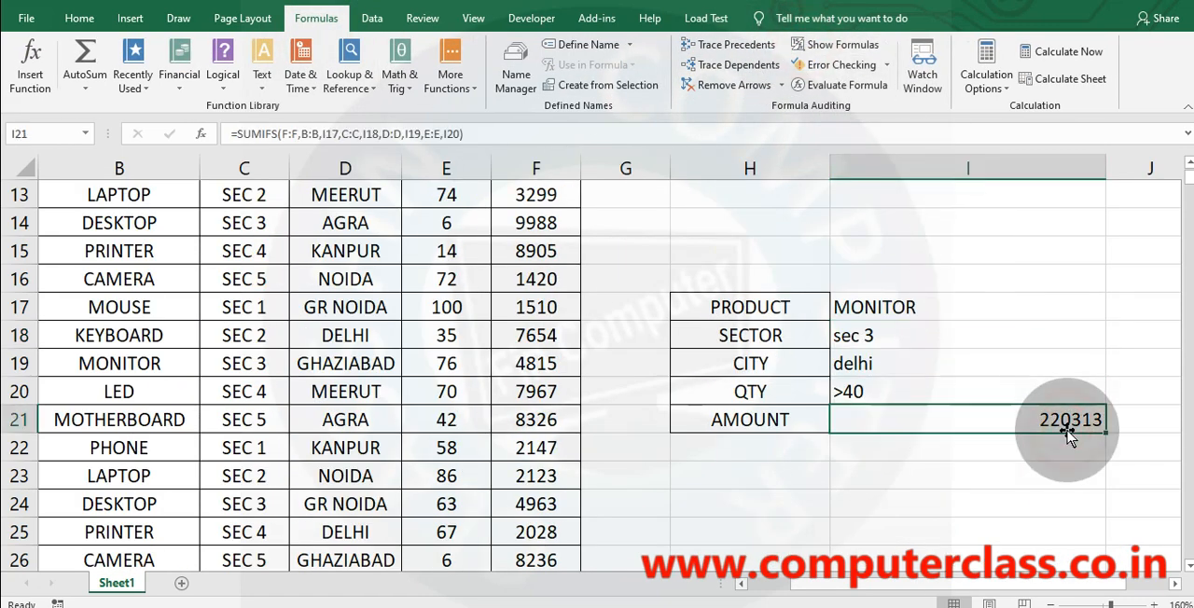
pyautogui.click(808, 45)
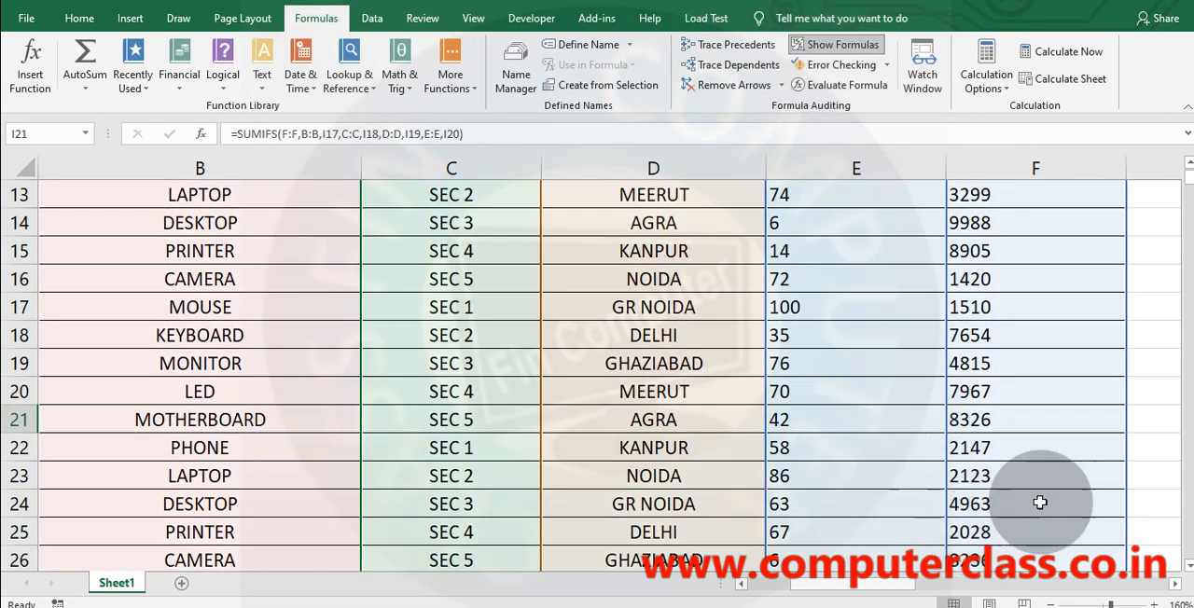
pyautogui.scroll(-8, 1040, 503)
pyautogui.click(931, 583)
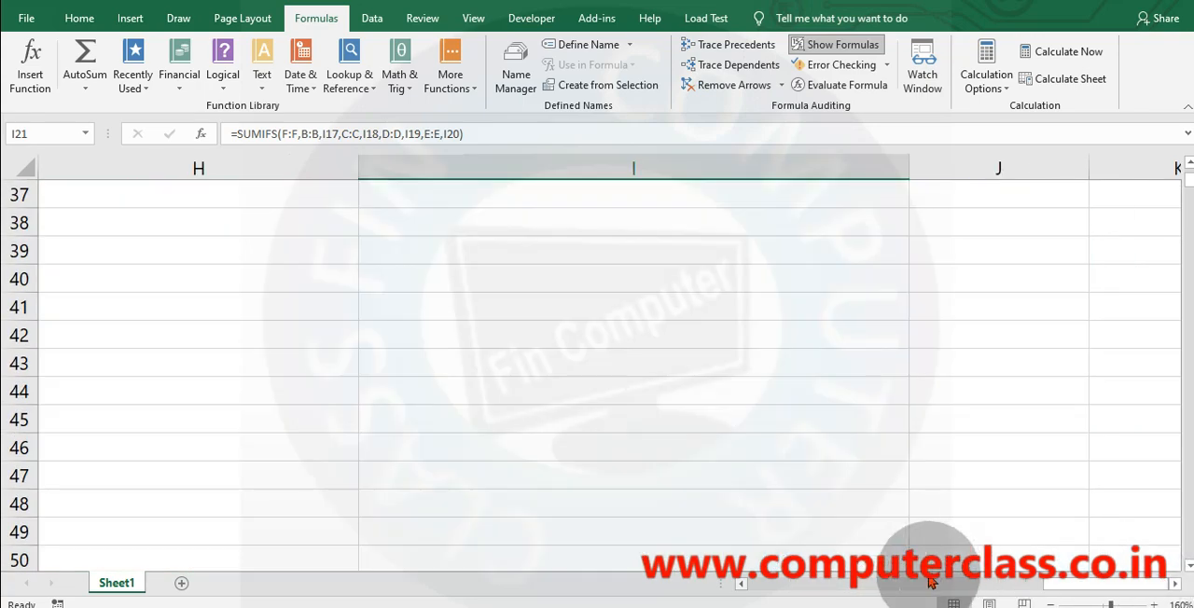
pyautogui.scroll(12, 920, 442)
pyautogui.scroll(-4, 913, 436)
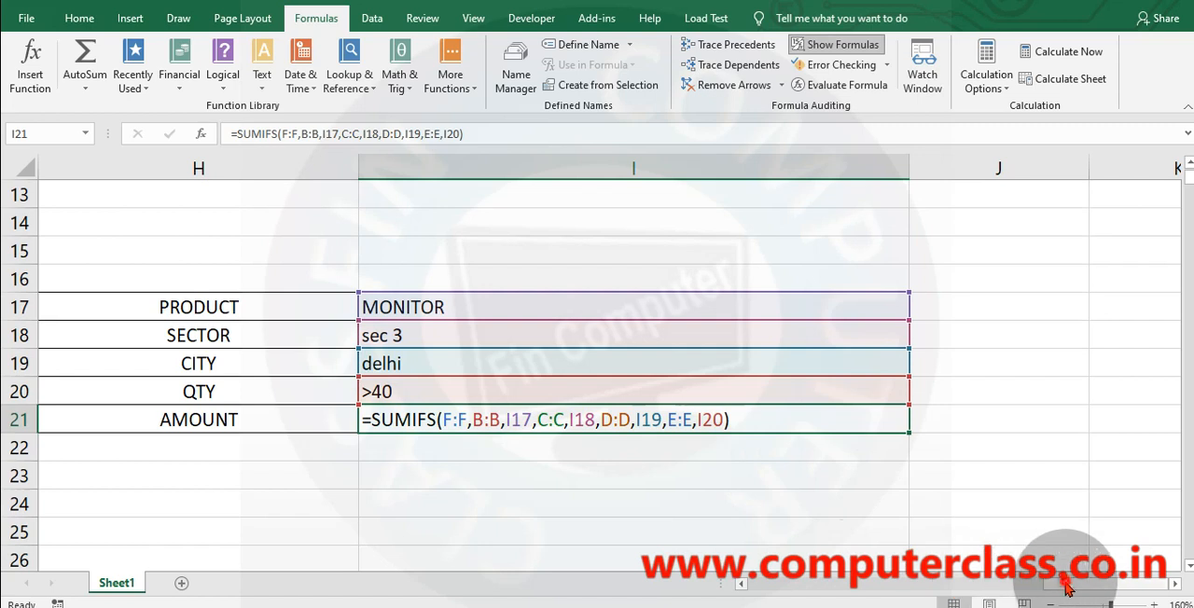
pyautogui.moveTo(1065, 583); pyautogui.dragTo(1025, 584)
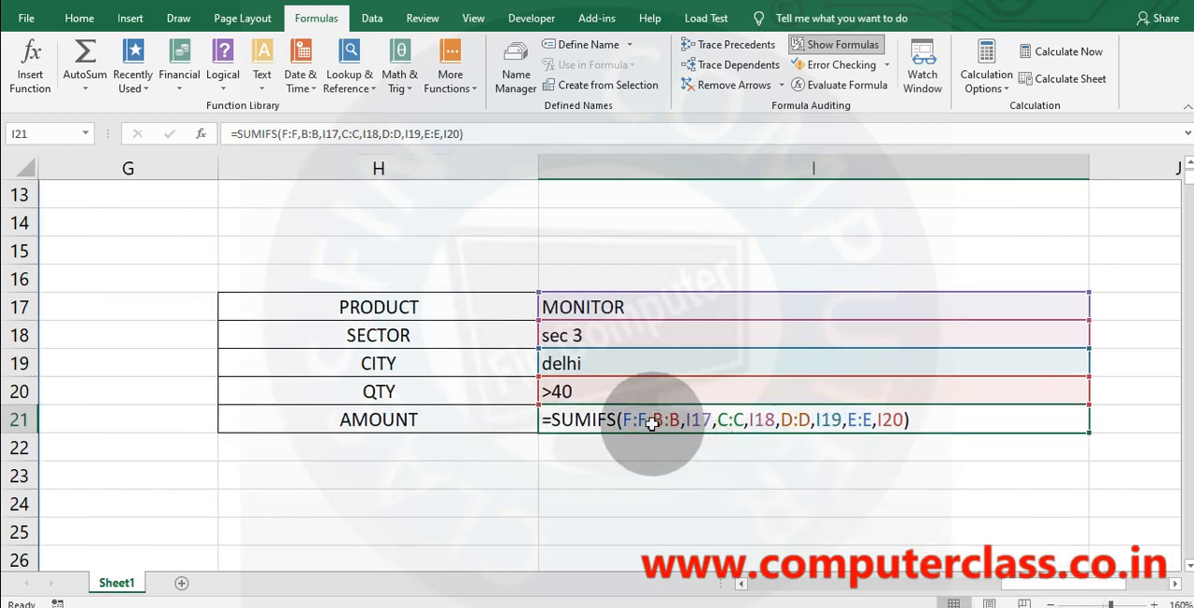
# Inspect the product drop-down in I17 and city cell I19, and review the SUMIFS formulas in I8:I11.
pyautogui.click(600, 305)
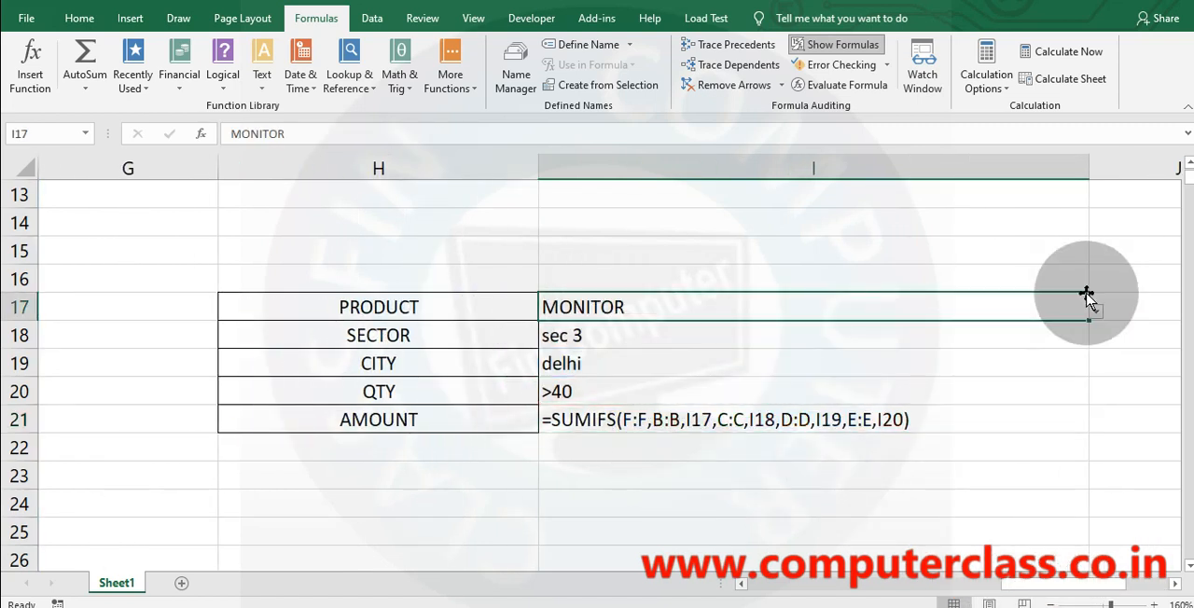
pyautogui.click(1095, 312)
pyautogui.click(1096, 312)
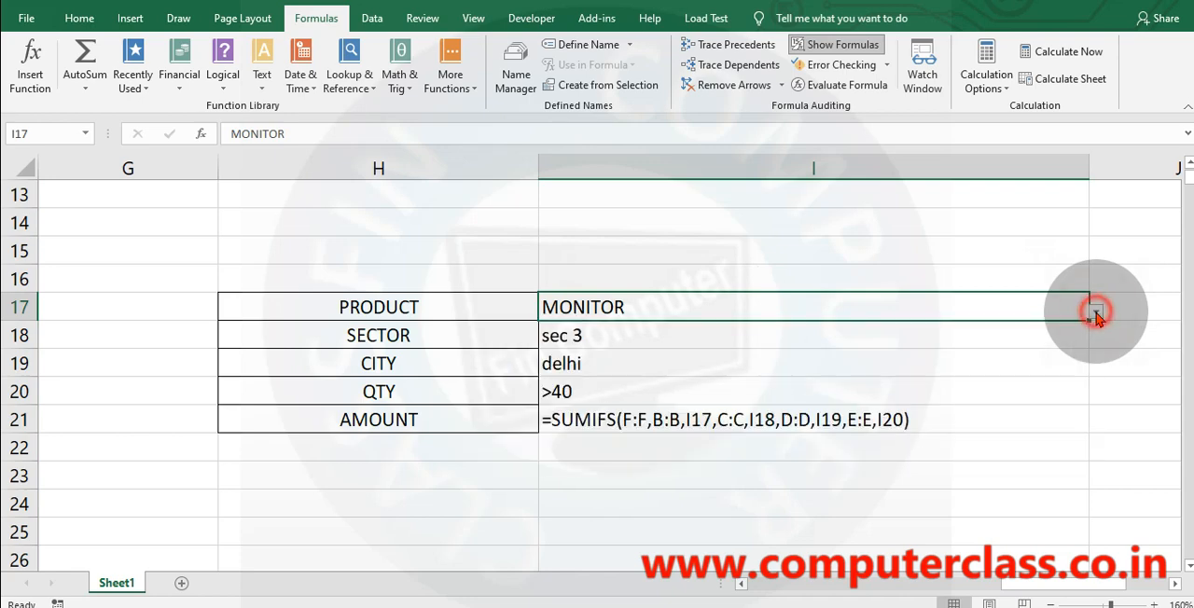
pyautogui.click(623, 361)
pyautogui.scroll(2, 625, 362)
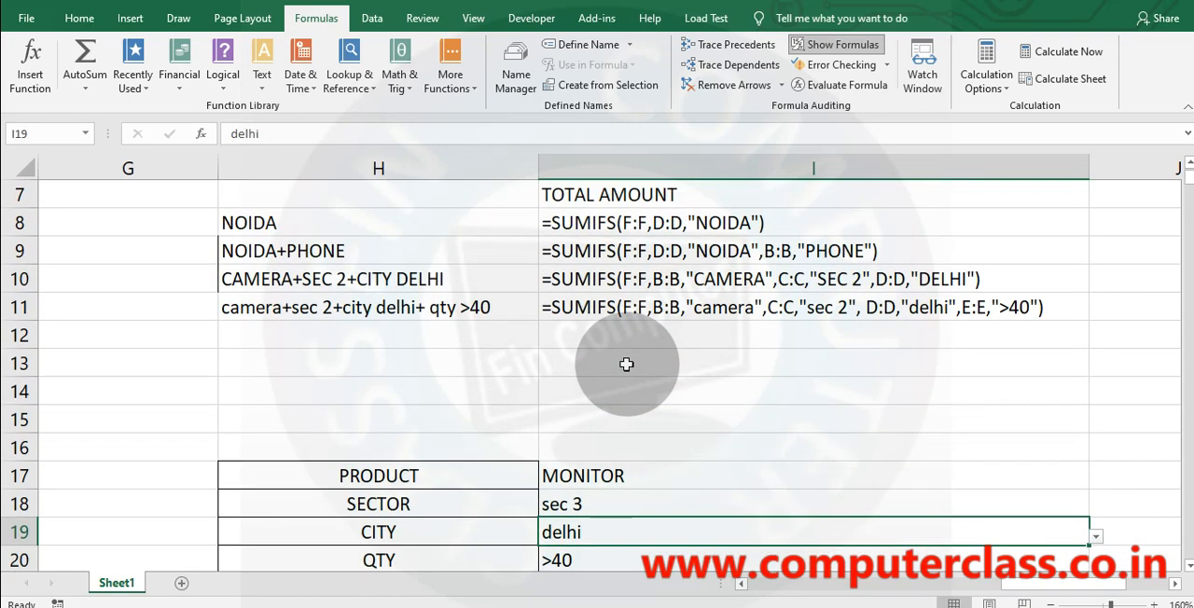
pyautogui.scroll(1, 626, 363)
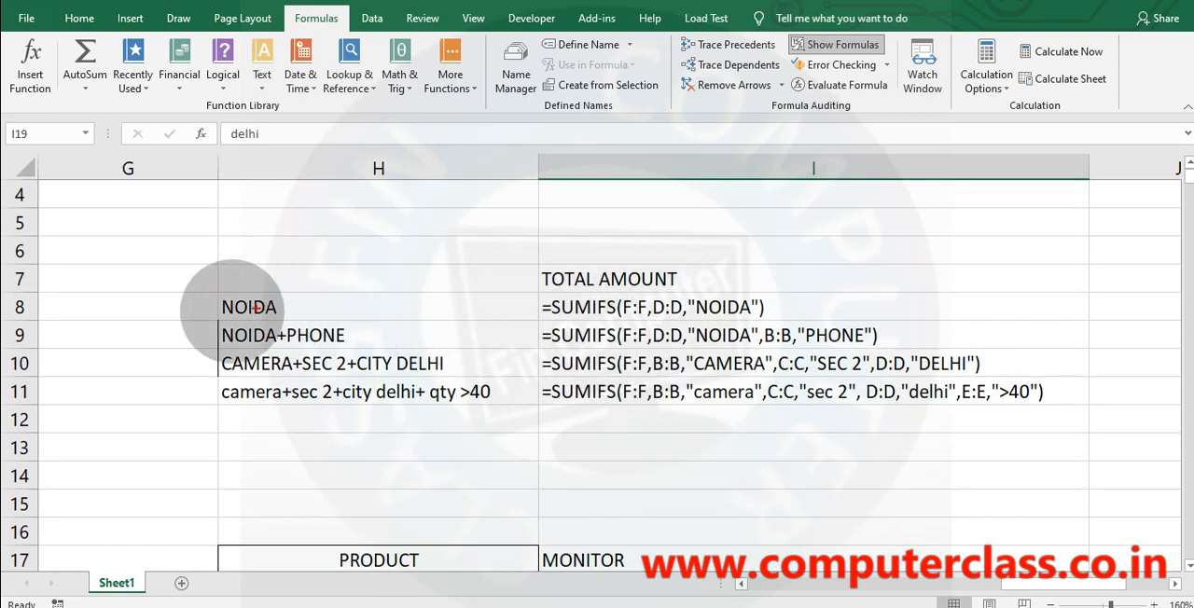
# Draw freehand red tick marks beside the four criteria labels in H8:H11, and clear the marks from the screen.
pyautogui.moveTo(194, 304); pyautogui.dragTo(227, 280)
pyautogui.moveTo(191, 338); pyautogui.dragTo(222, 322)
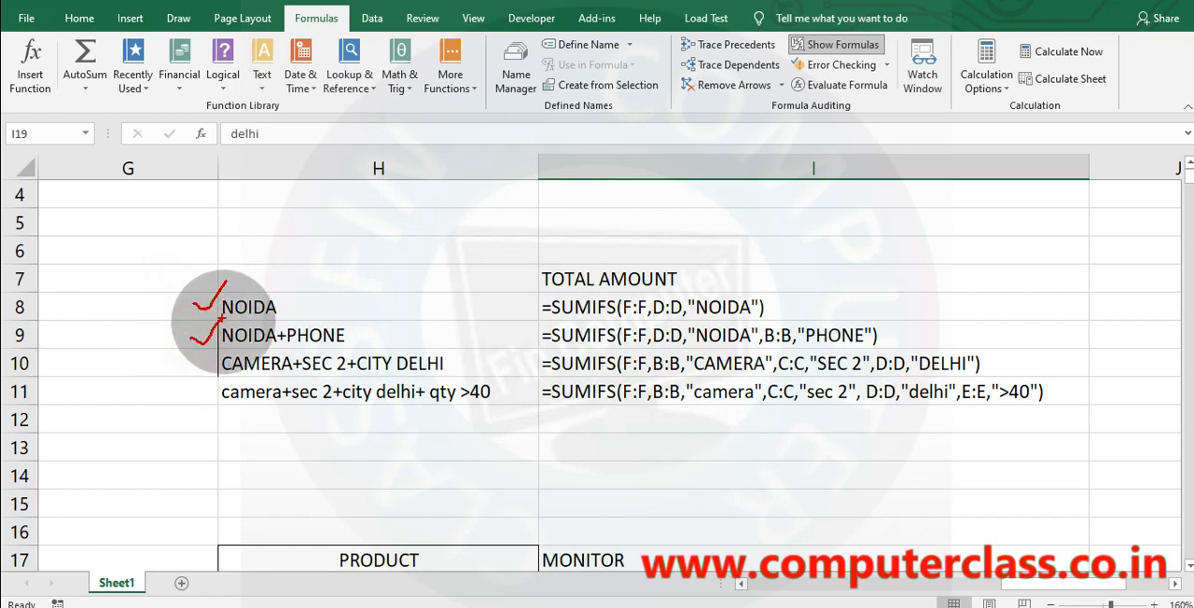
pyautogui.moveTo(191, 365); pyautogui.dragTo(244, 345)
pyautogui.moveTo(201, 404); pyautogui.dragTo(273, 390)
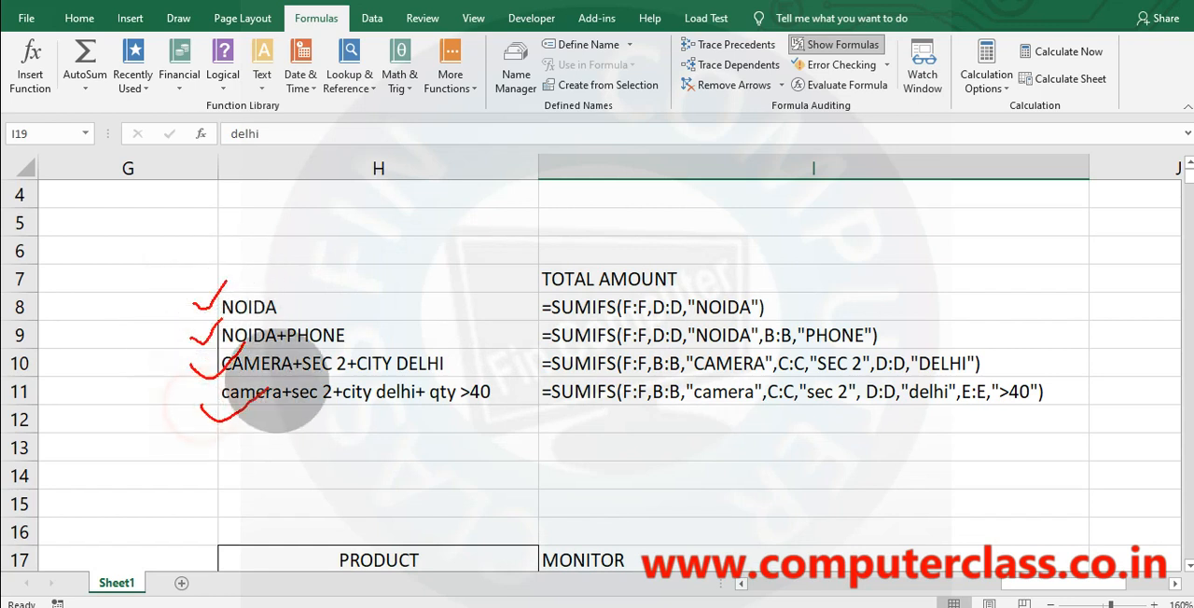
pyautogui.press('Escape')
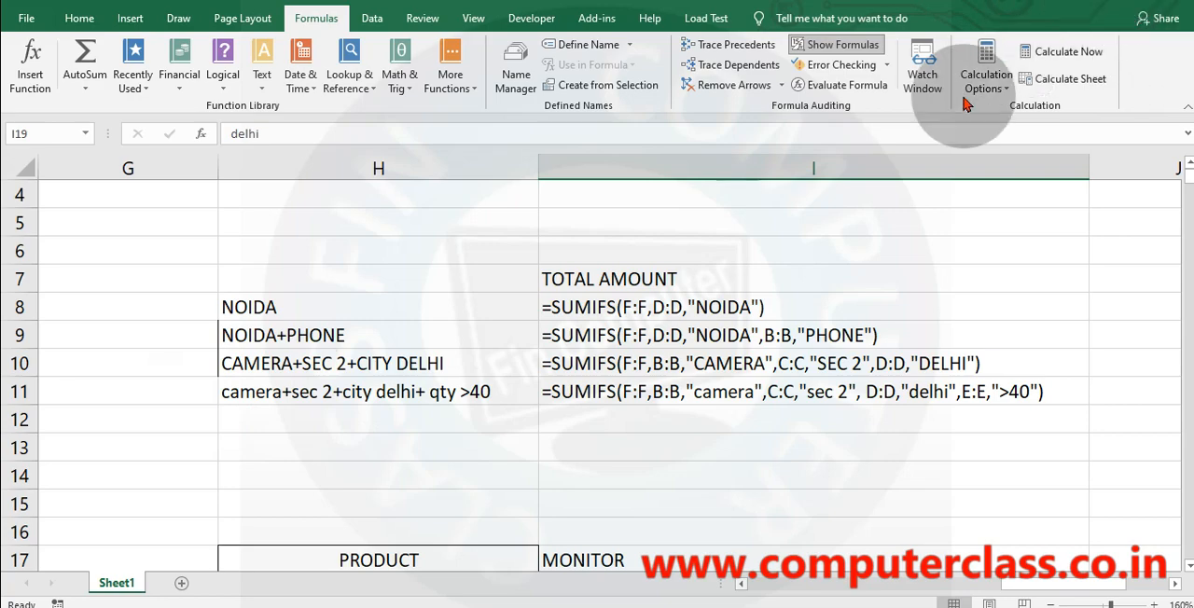